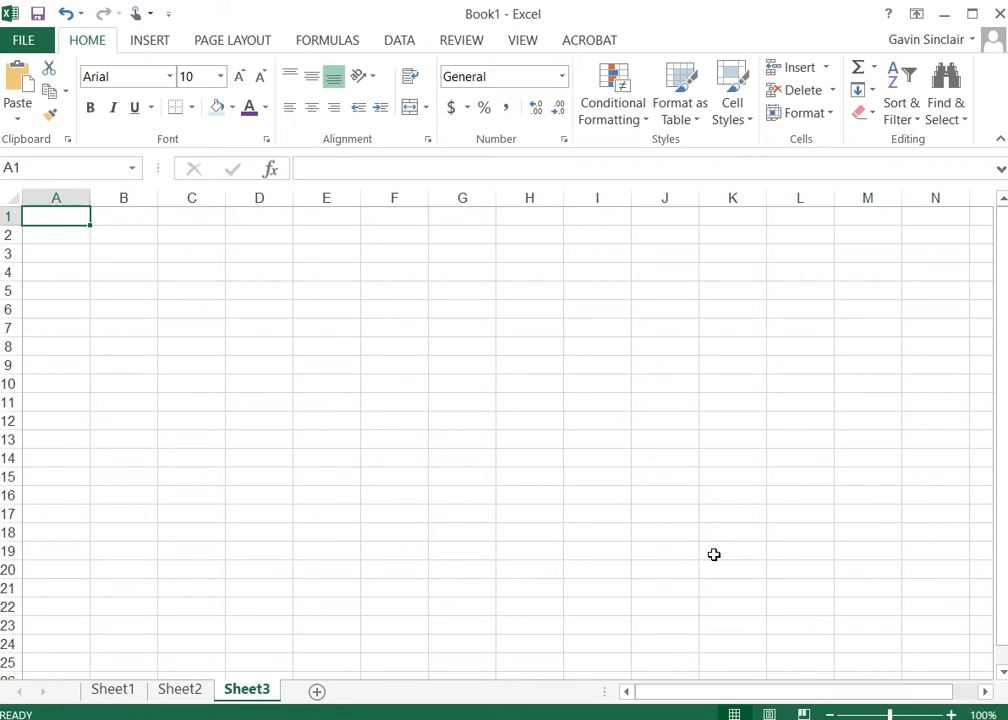
Enter the headings Quarter, Opening Bal., Deposit, Interest and Closing Bal. across row 3, starting in A3
key("Down")
key("Down")
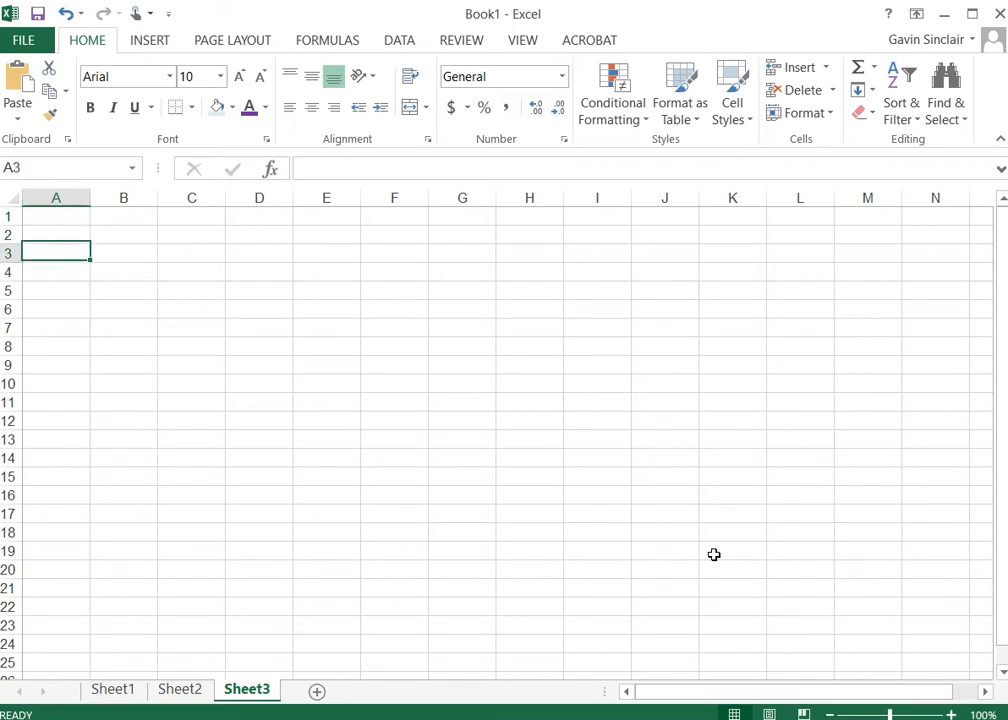
type("Quarter")
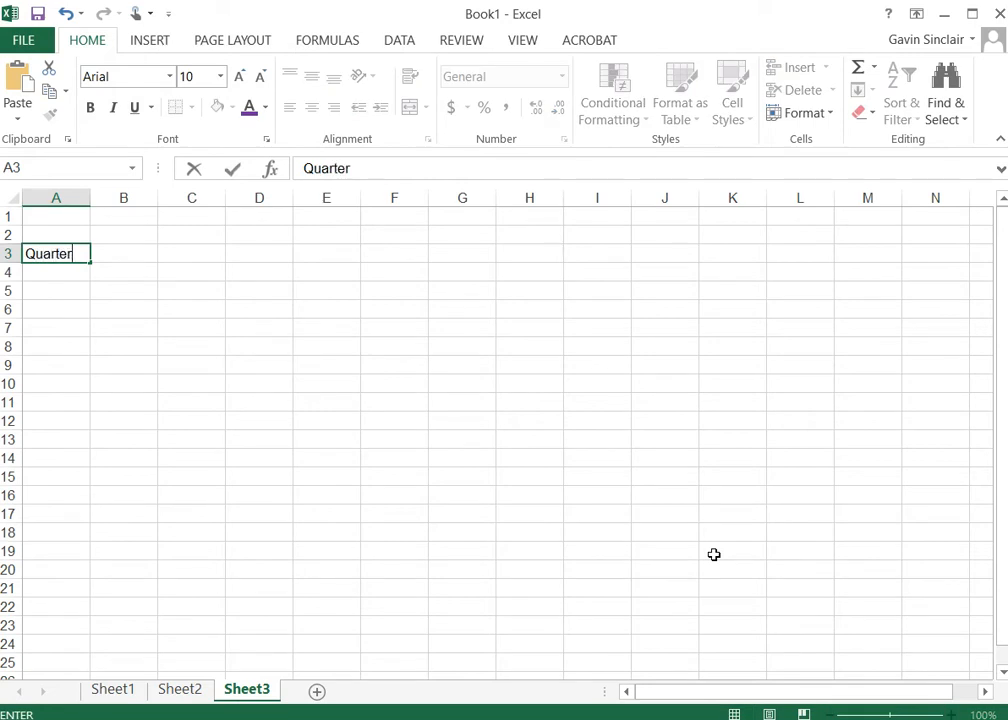
key("Tab")
type("Opening Bal.")
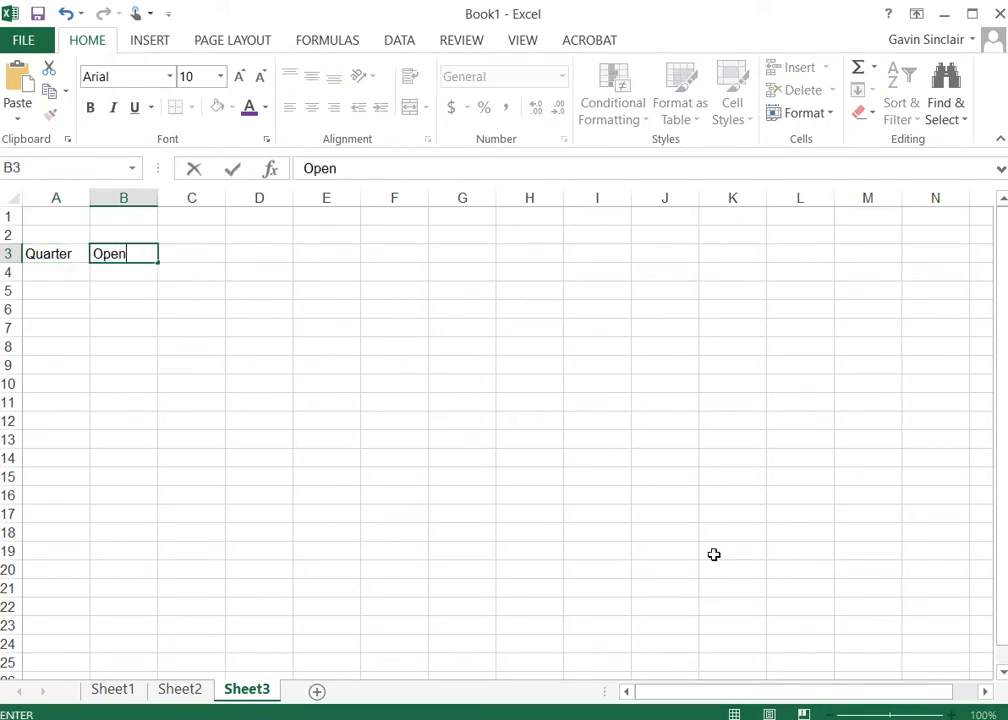
key("Tab")
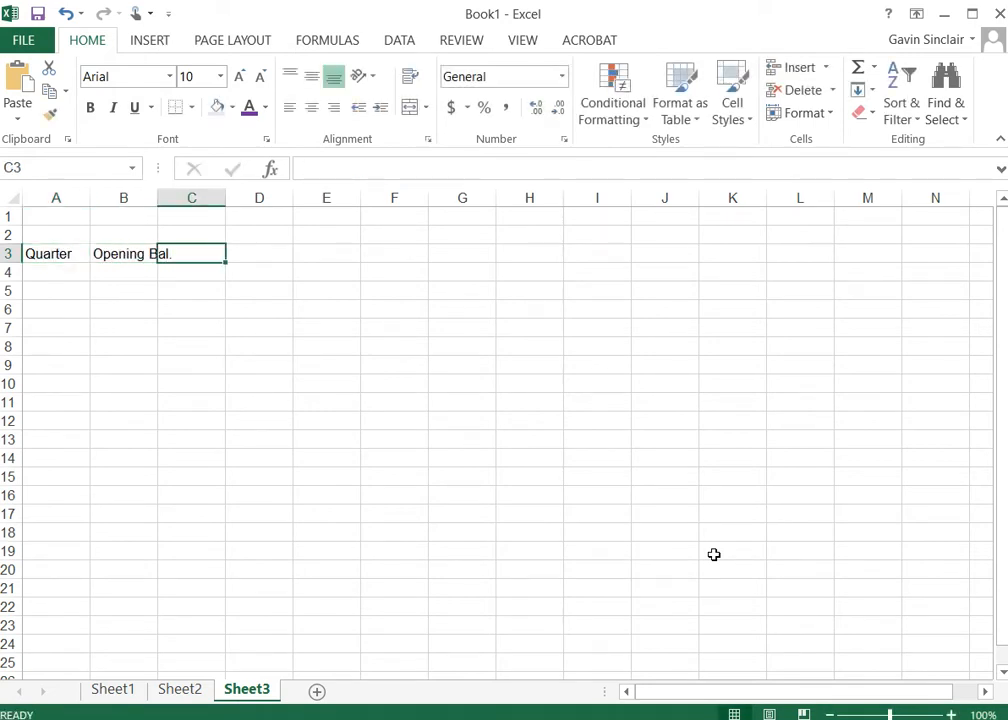
type("Deposit")
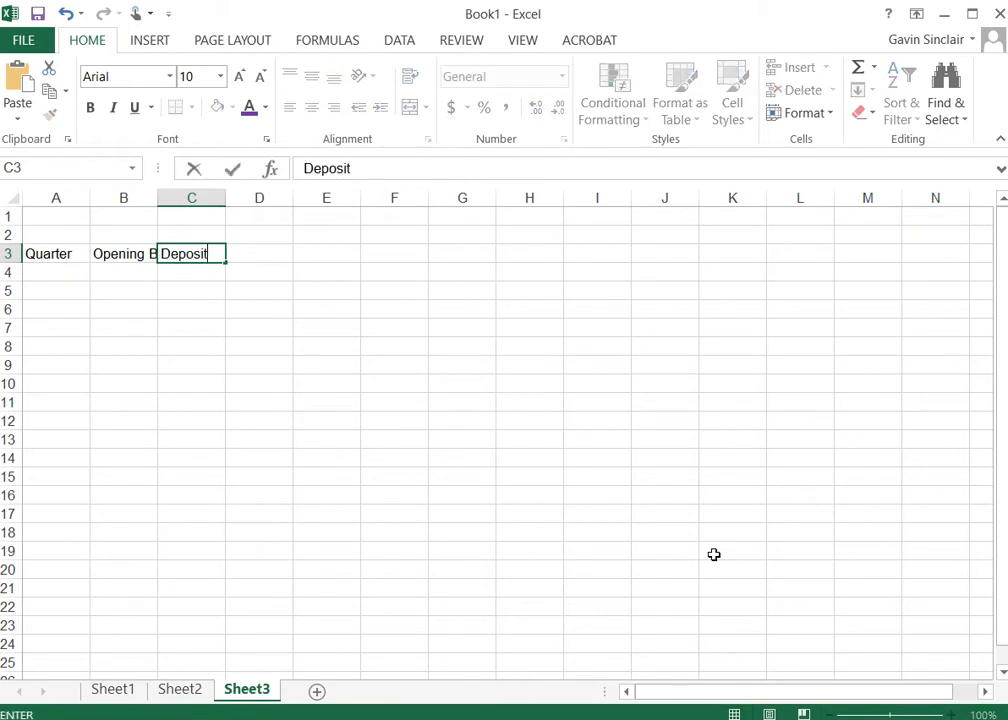
key("Tab")
type("Interest")
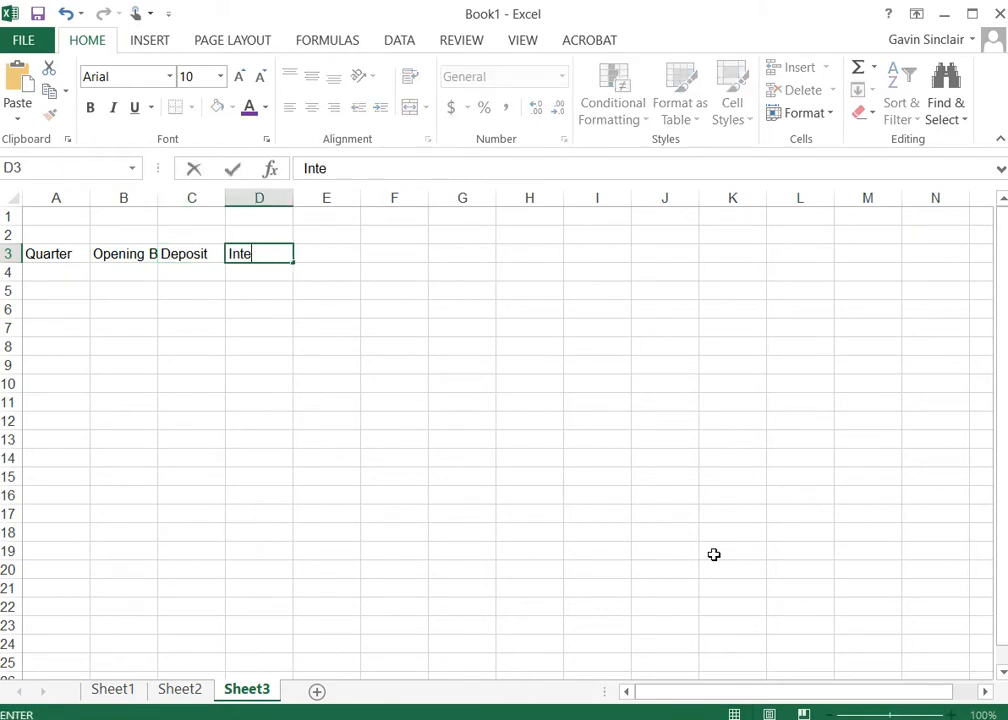
key("Tab")
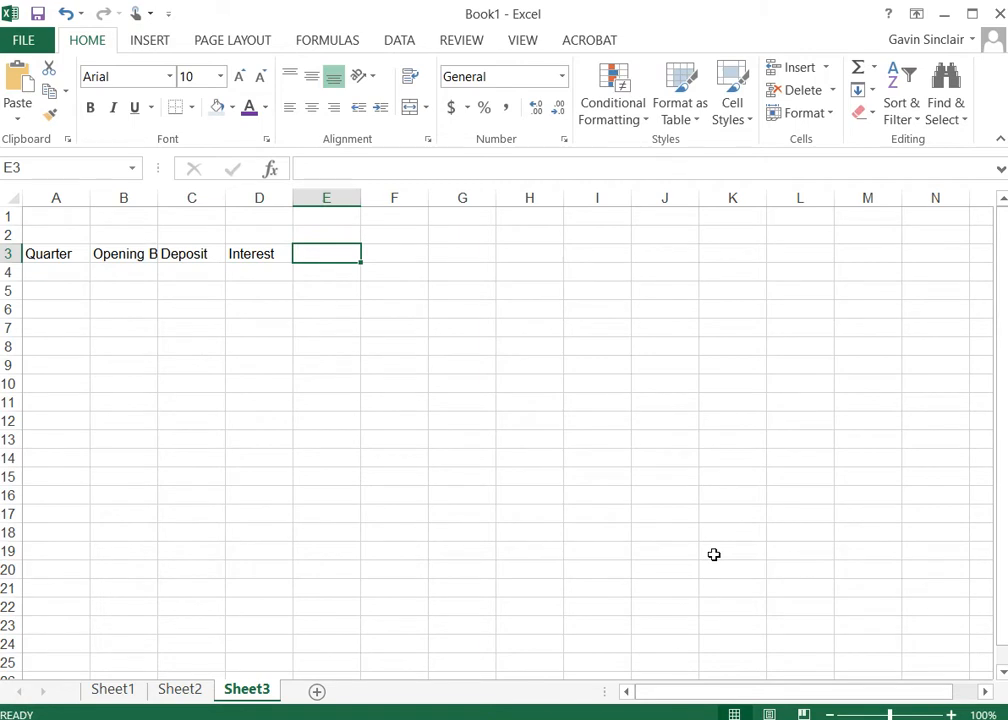
type("Closing Bal.")
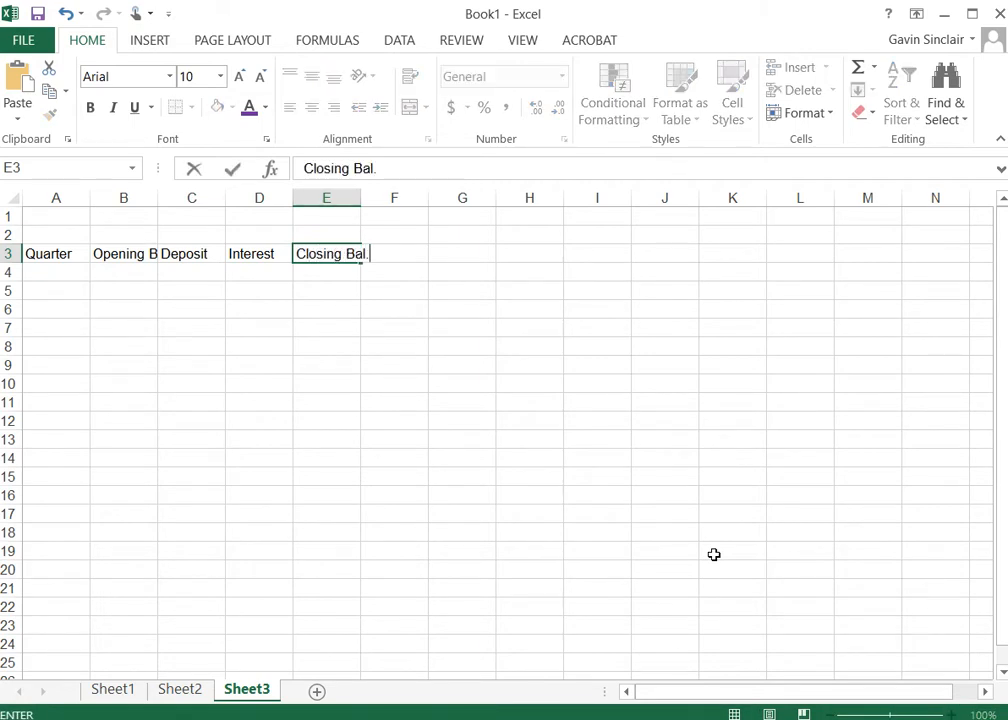
key("Return")
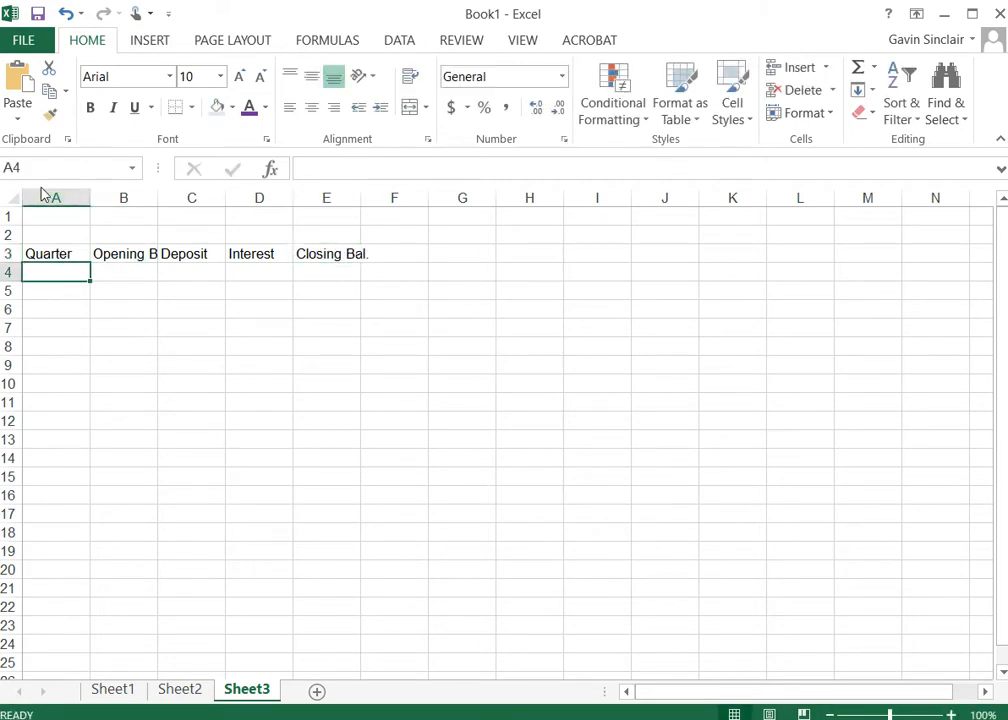
Autofit all columns to their contents and widen columns A to E slightly, giving C, D and E equal widths
left_click(11, 197)
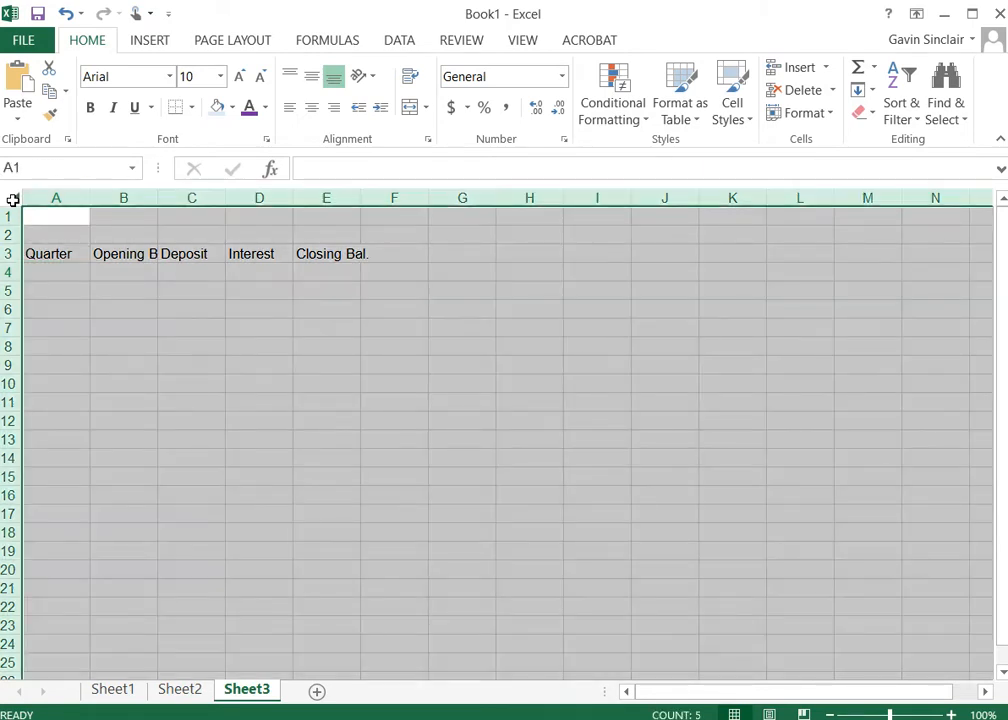
double_click(90, 197)
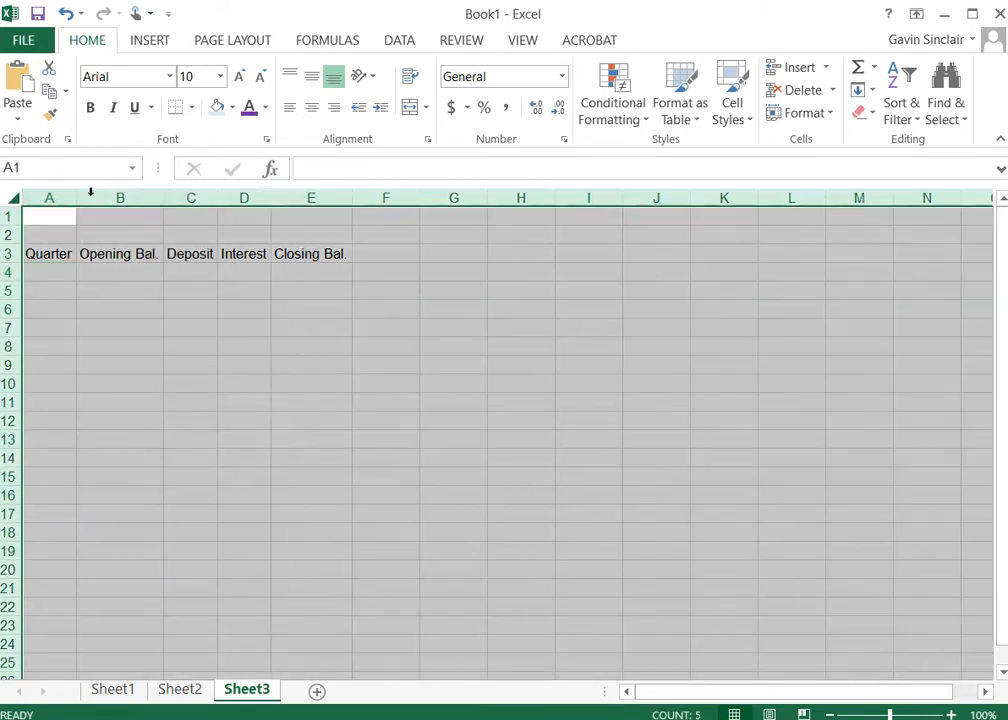
left_click(141, 401)
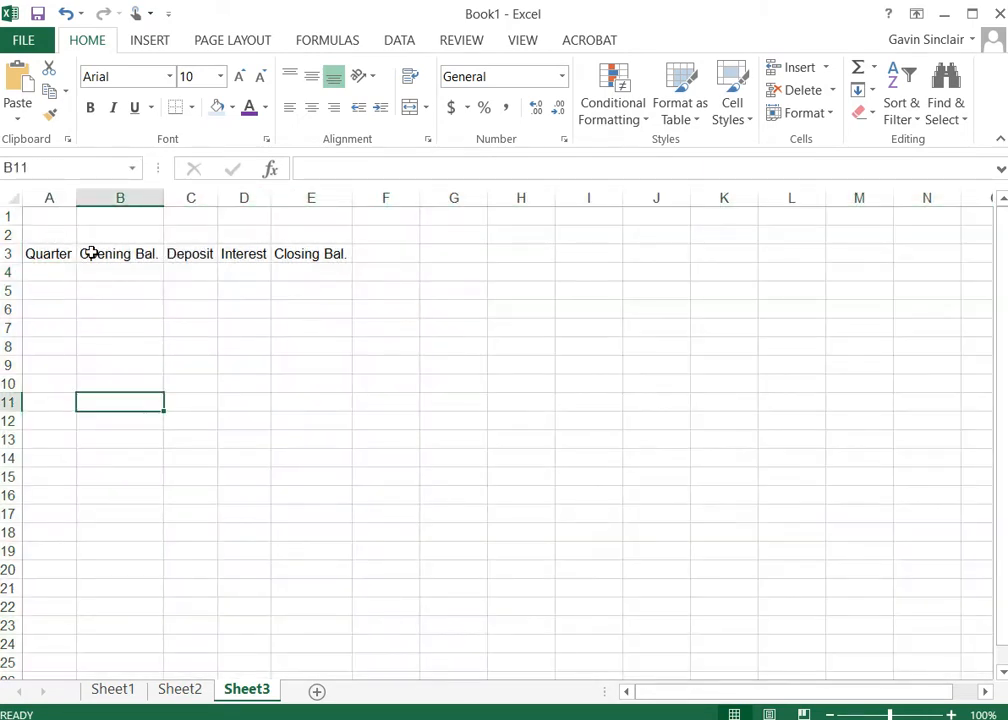
left_click_drag(77, 190, 97, 197)
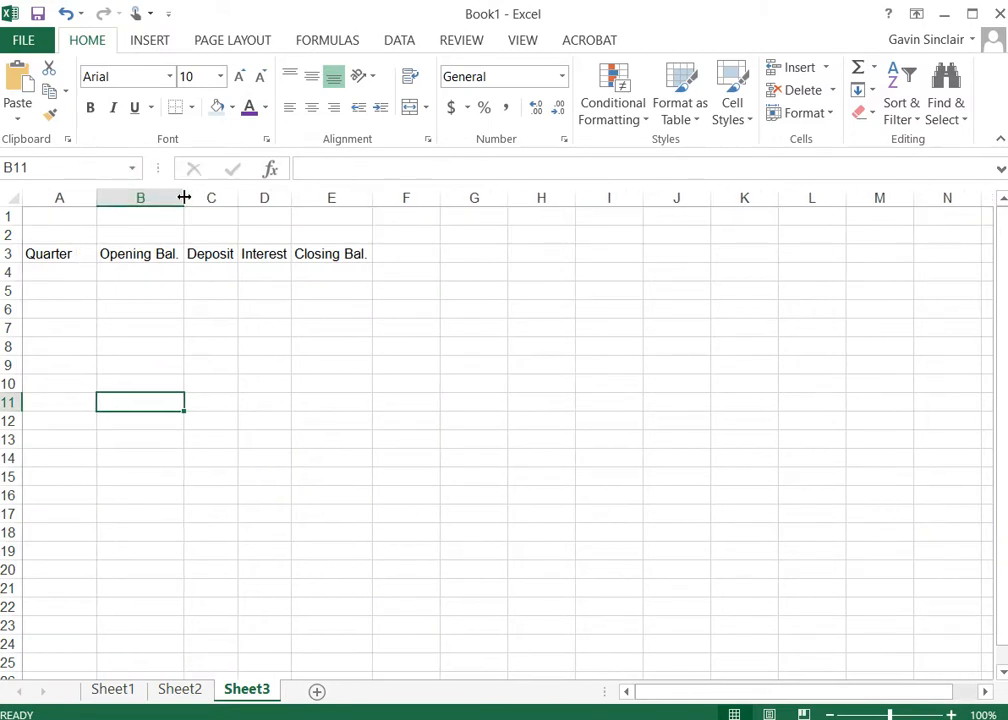
left_click_drag(184, 197, 380, 198)
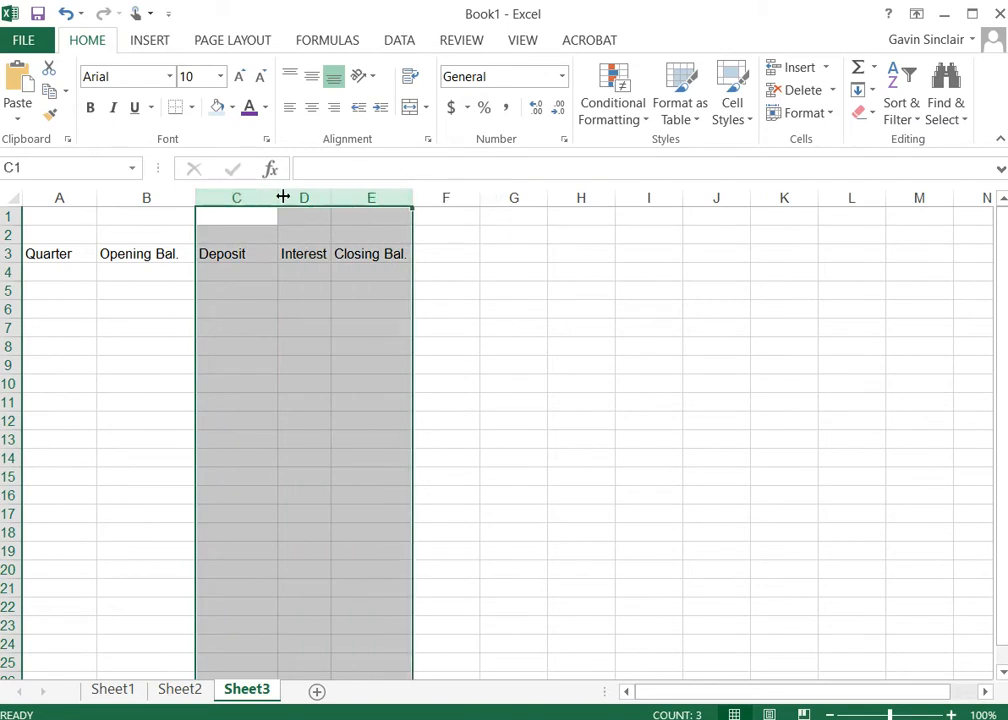
left_click_drag(279, 198, 287, 198)
left_click(290, 343)
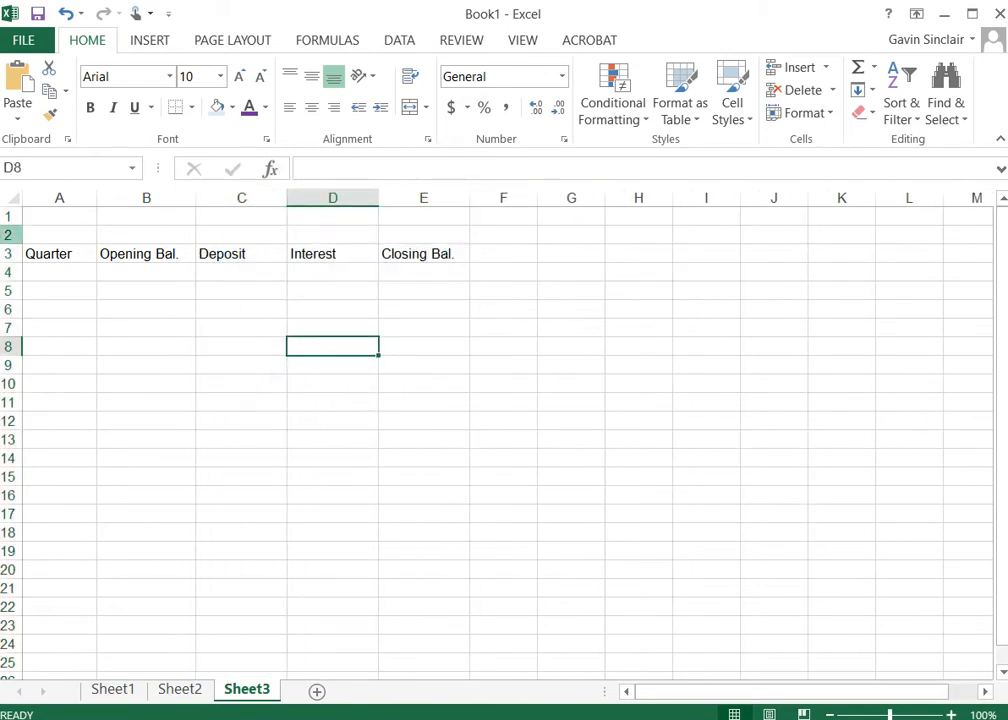
Make the table headings in A3:E3 bold
left_click_drag(50, 257, 419, 256)
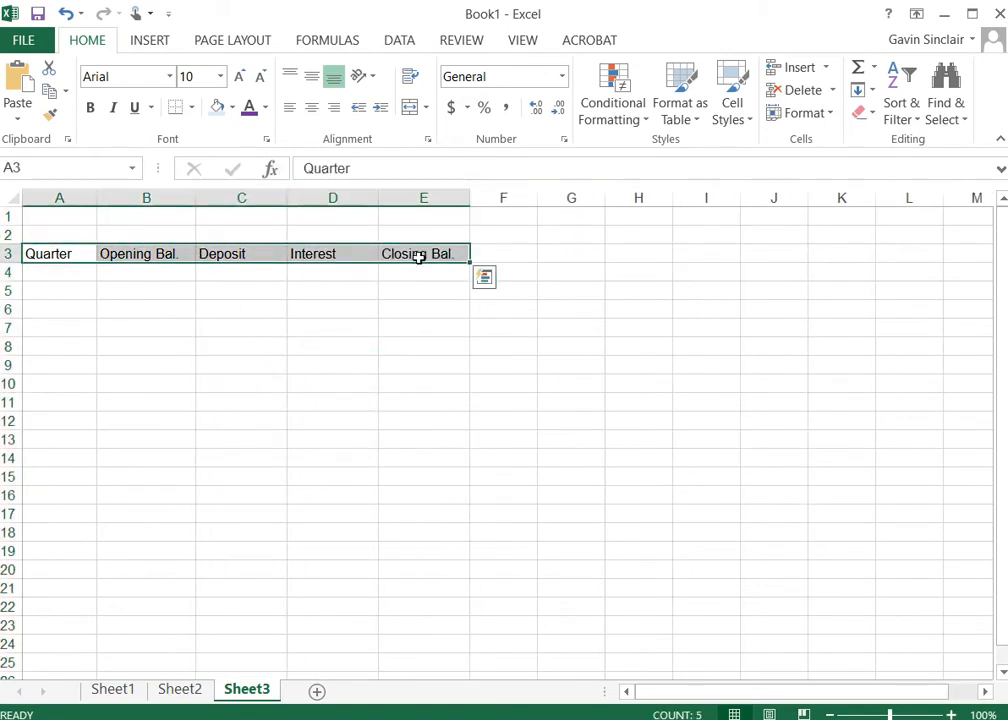
key("ctrl+b")
left_click(155, 254)
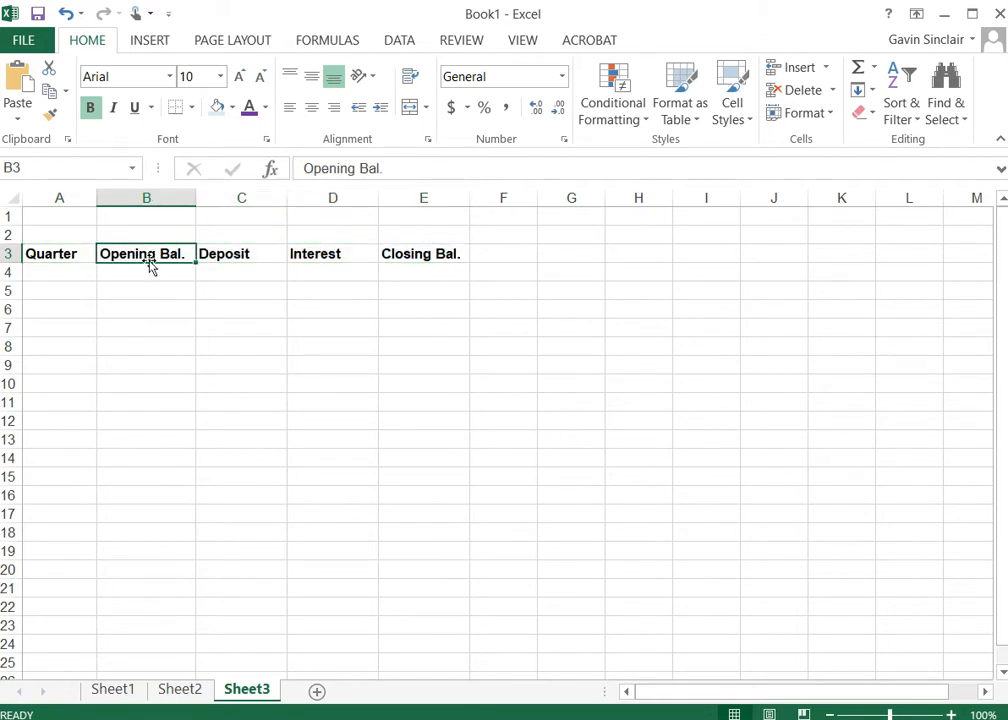
Insert a blank row above row 2 to move the table headings down to row 4
left_click(7, 234)
right_click(10, 234)
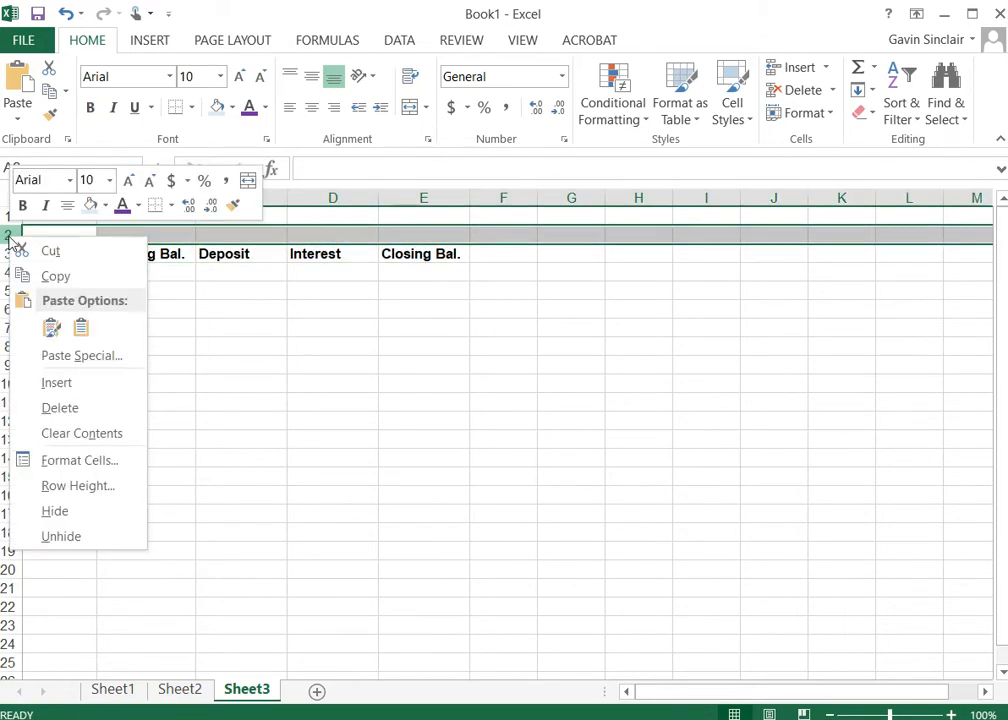
left_click(52, 382)
Label cell B1 as Rate and cell B2 as Deposit
left_click(158, 217)
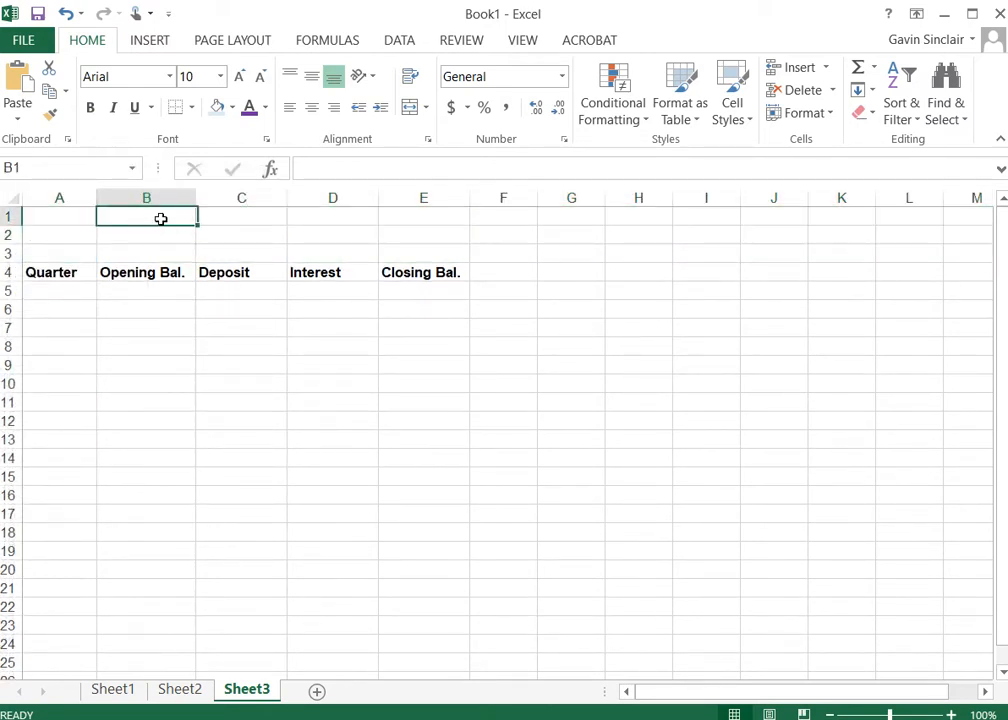
type("rate")
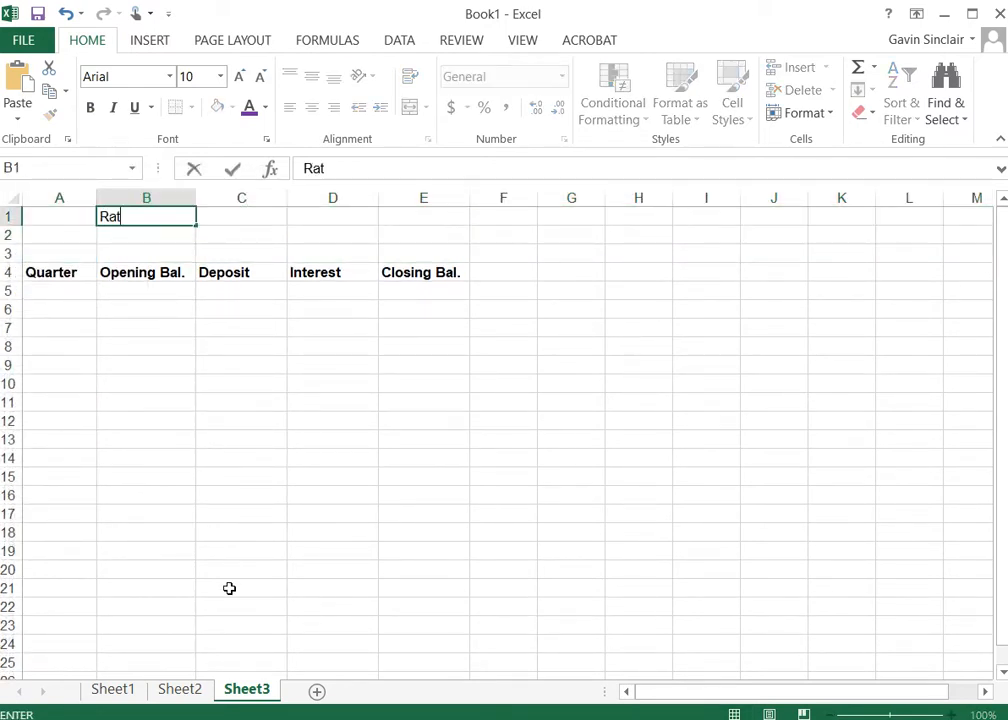
key("Return")
type("Deposit")
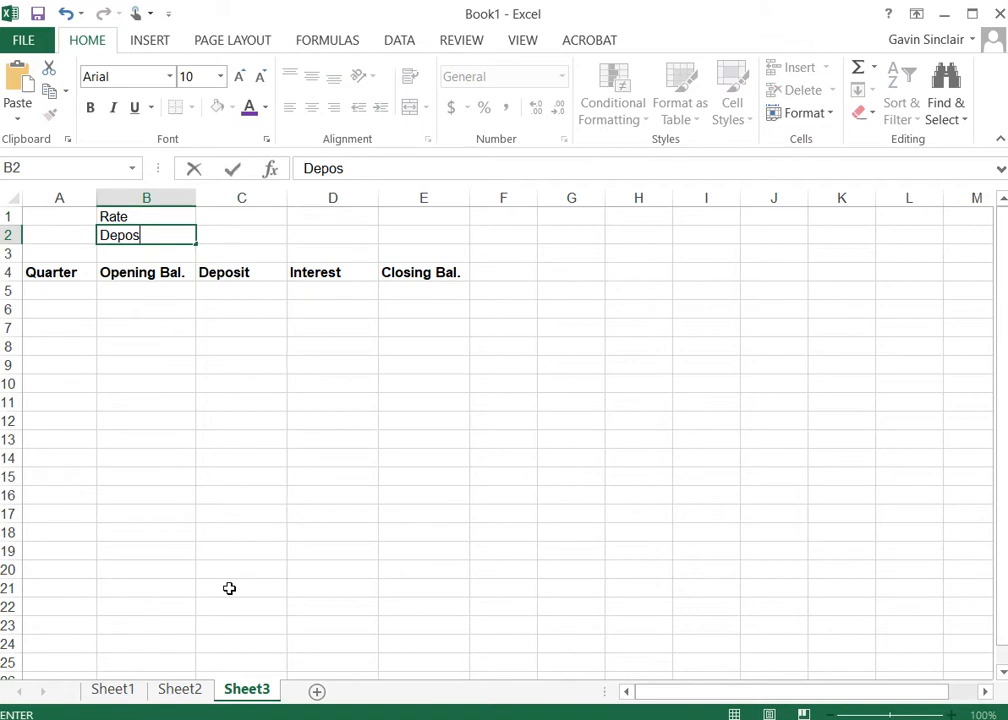
key("Return")
Enter 0.0075 as the rate in cell C1
key("Up")
key("Up")
key("Right")
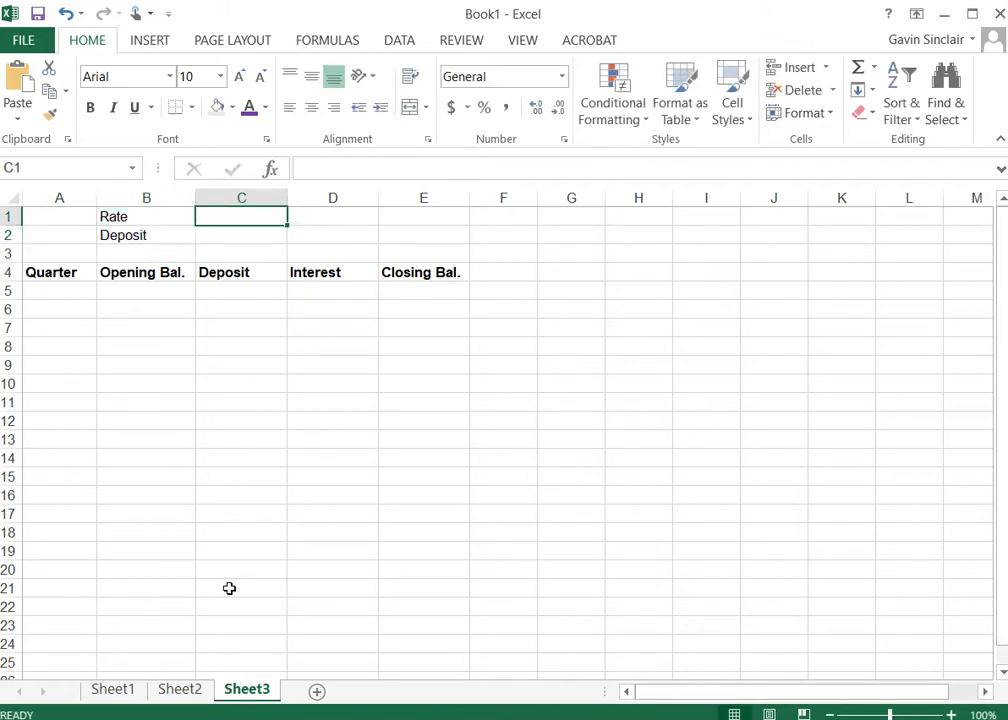
type("0.00756")
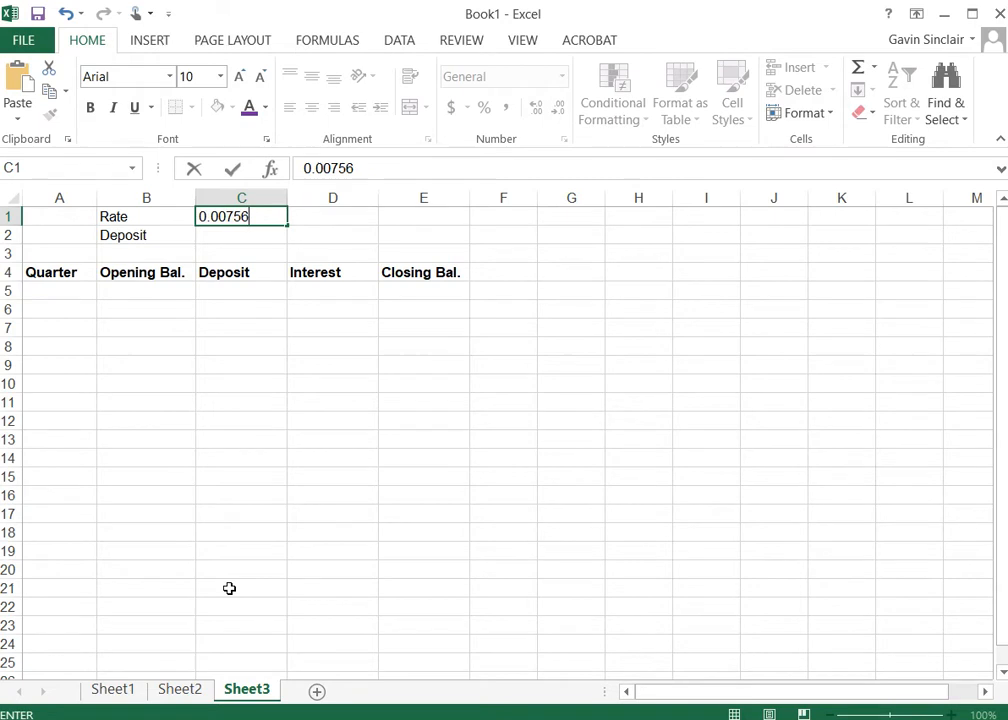
key("Return")
key("Up")
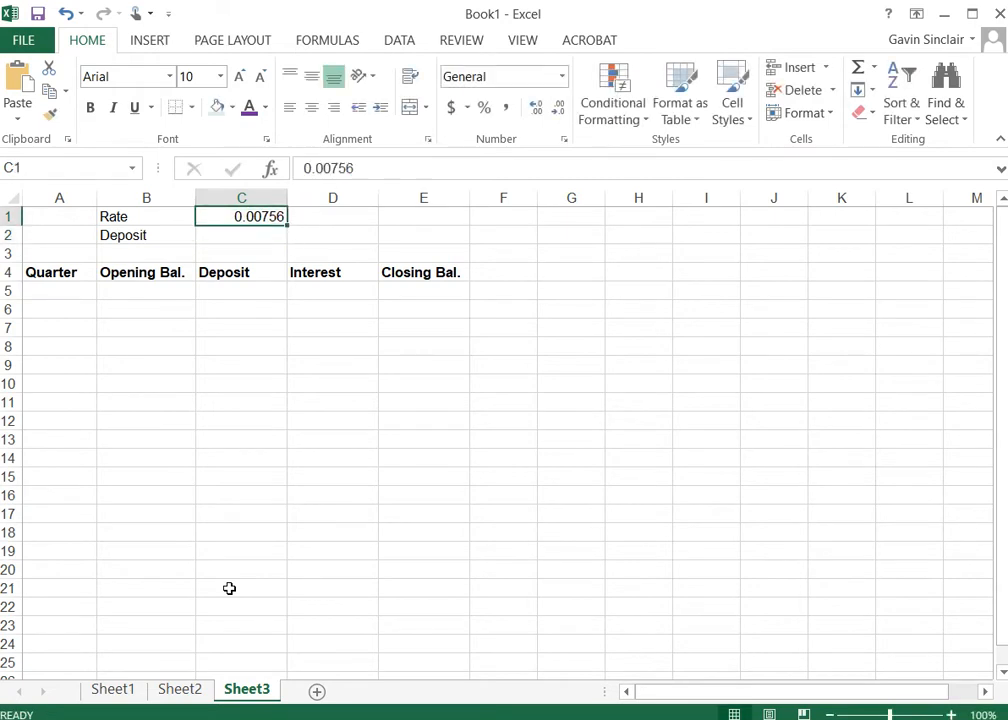
key("F2")
key("BackSpace")
key("Return")
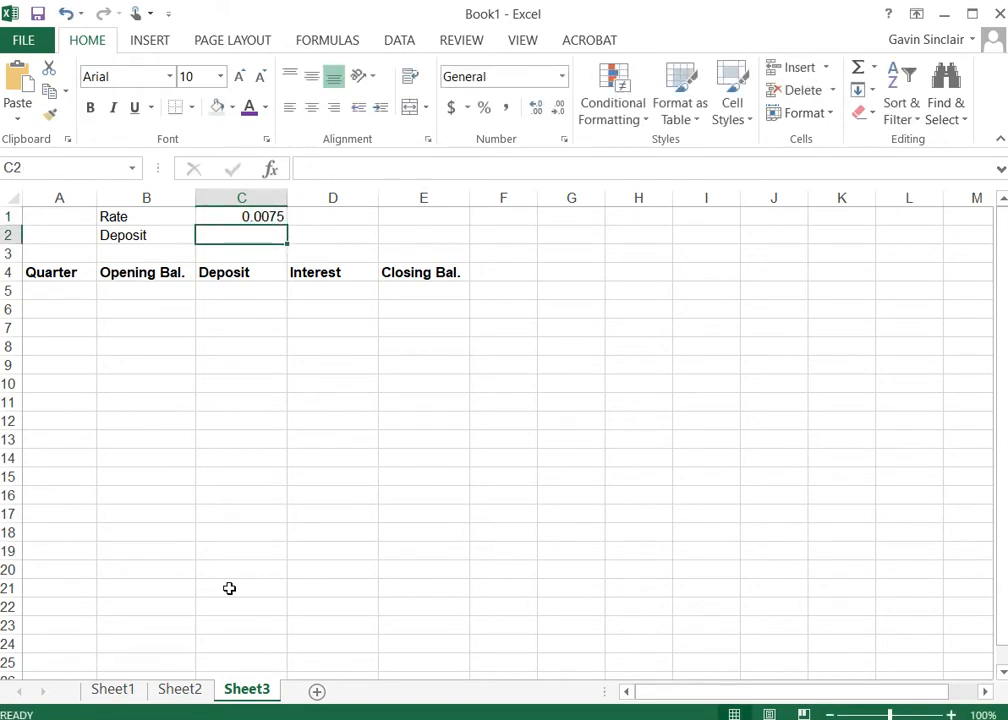
Enter 600 as the deposit in cell C2 and apply the Accounting number format with a dollar sign
type("600")
key("Return")
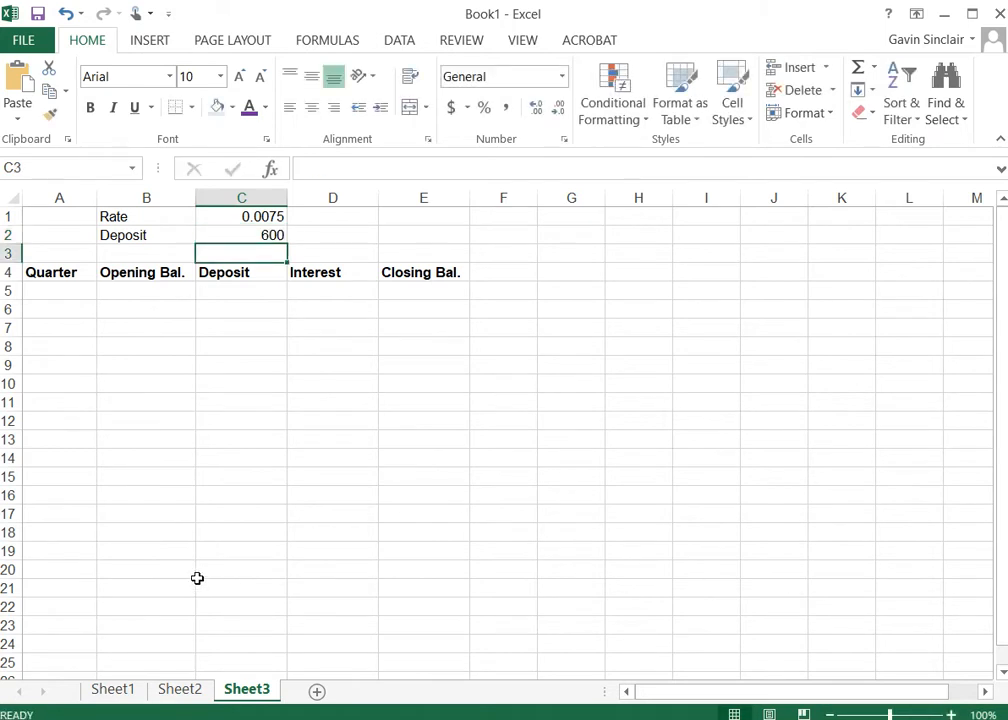
key("Up")
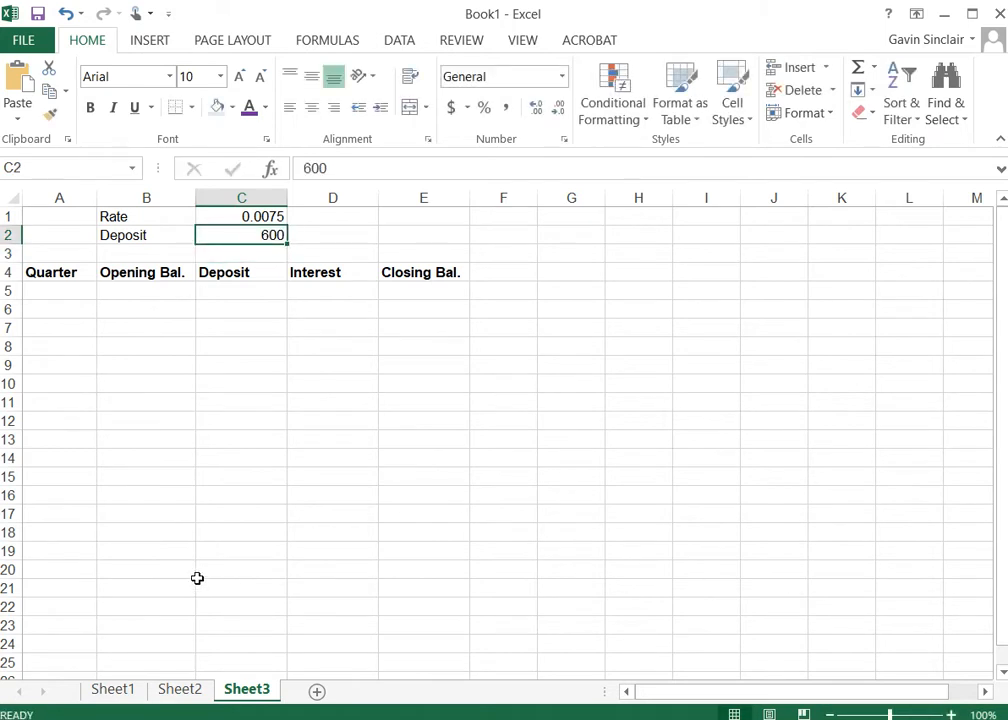
left_click(451, 108)
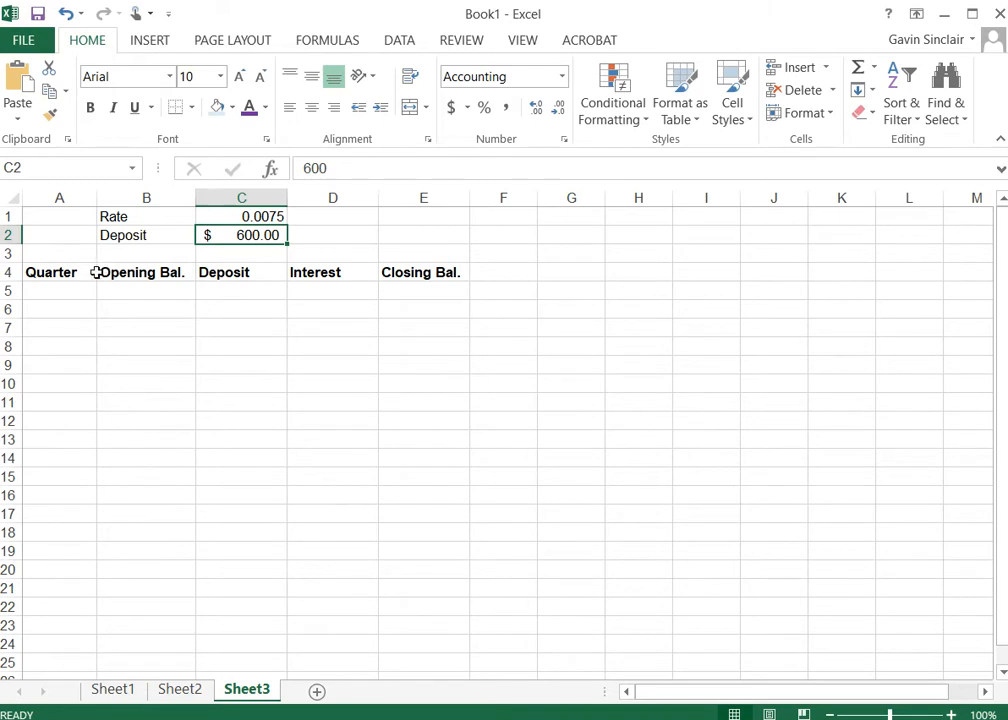
Enter 0 and 1 in A5 and A6 and extend the series down to A13 to number the quarters 0 to 8
left_click(70, 292)
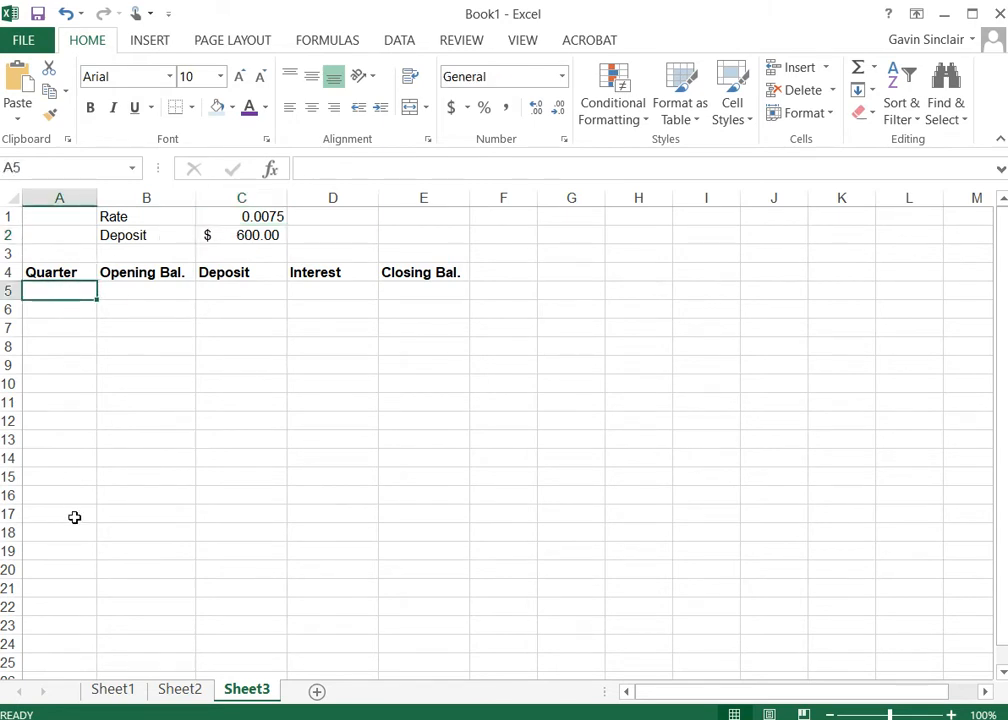
type("0")
key("Return")
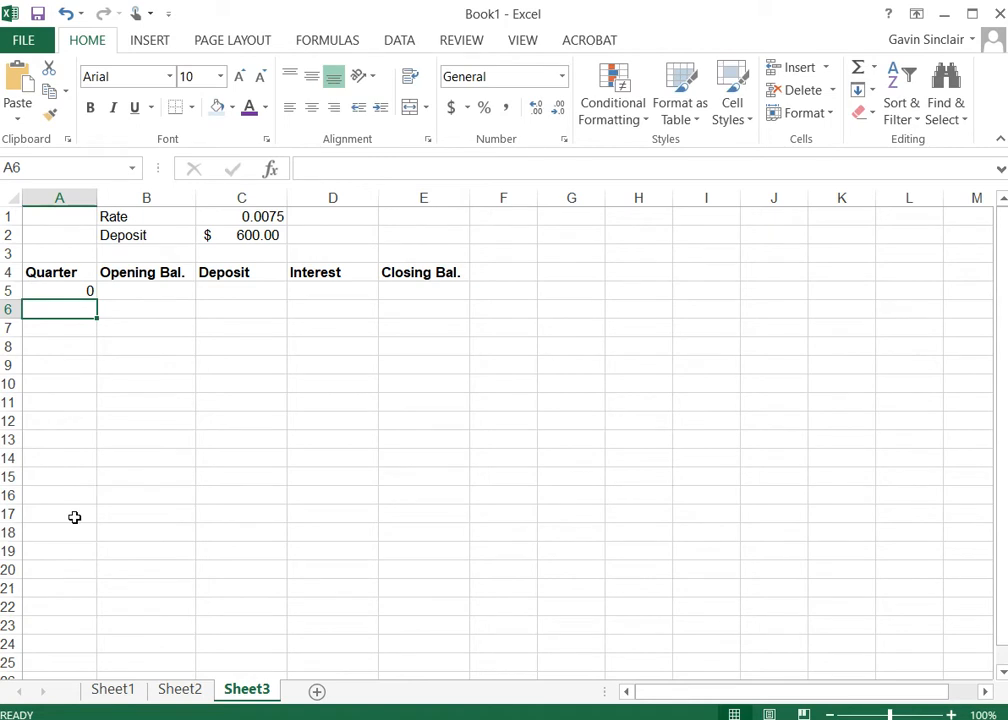
type("1")
key("Return")
key("Up")
key("Up")
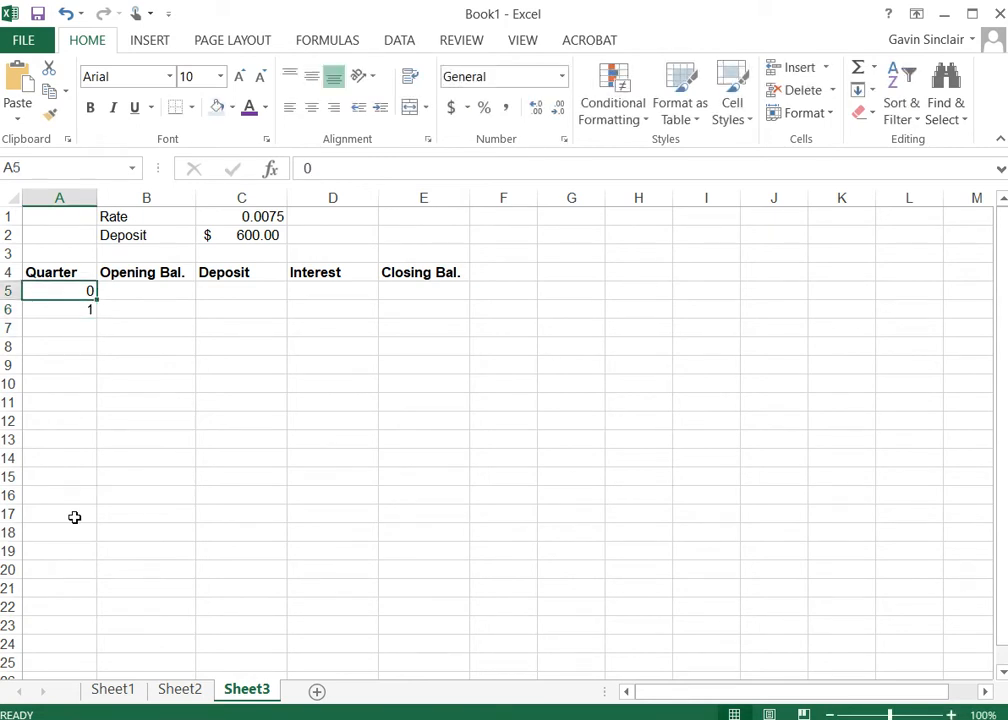
key("shift+Down")
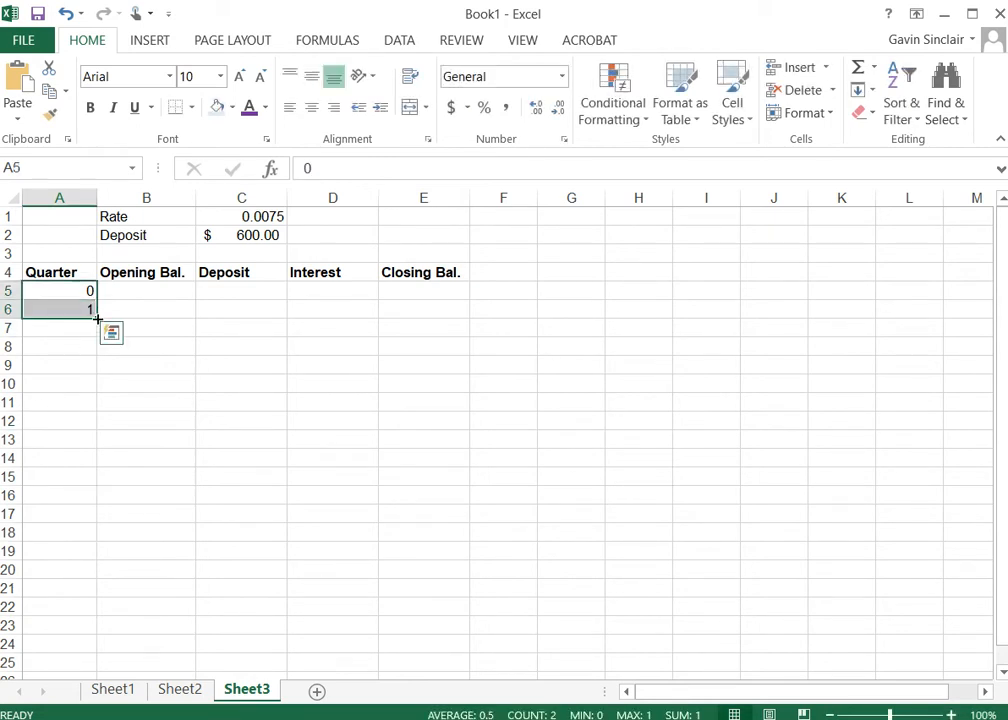
left_click_drag(97, 318, 96, 450)
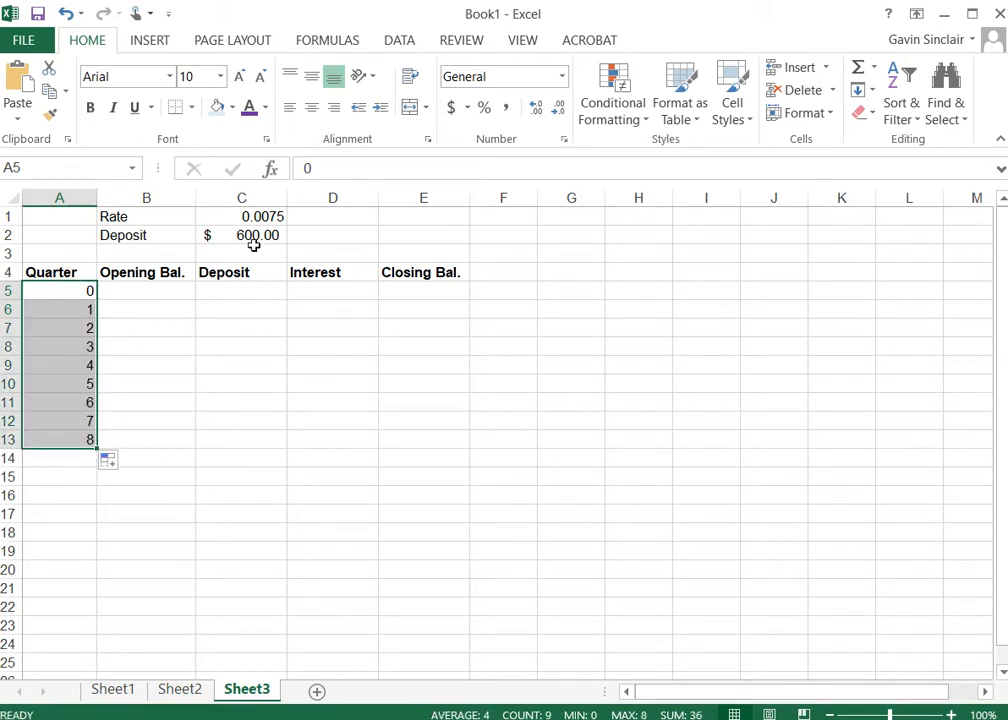
Enter 0 as the opening balance for quarter 0 in cell B5
left_click(165, 289)
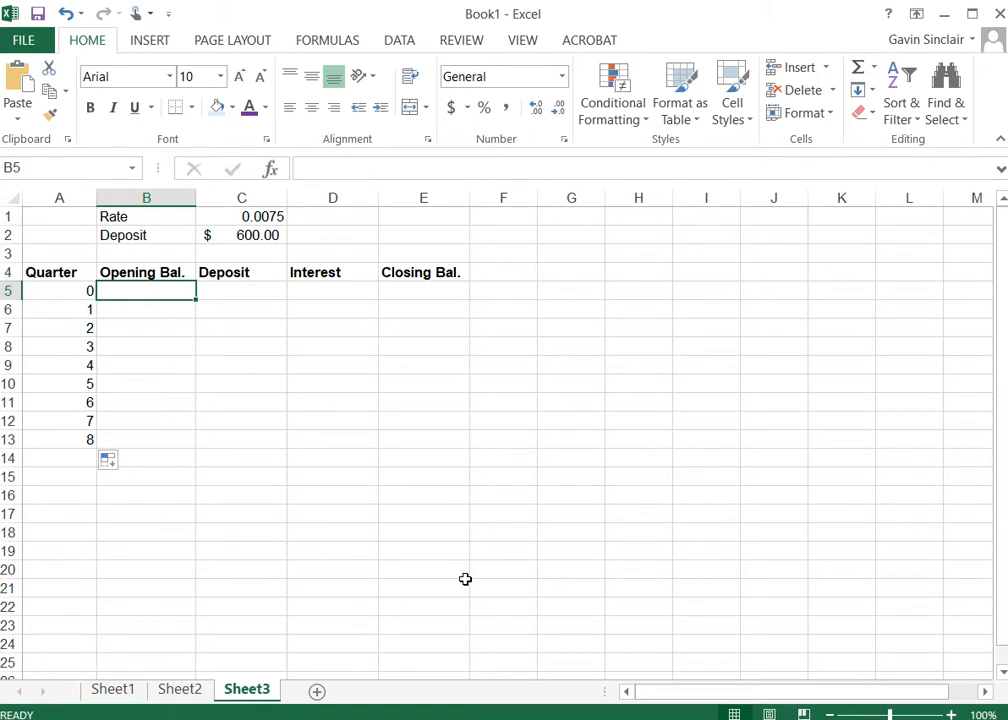
type("0")
key("Tab")
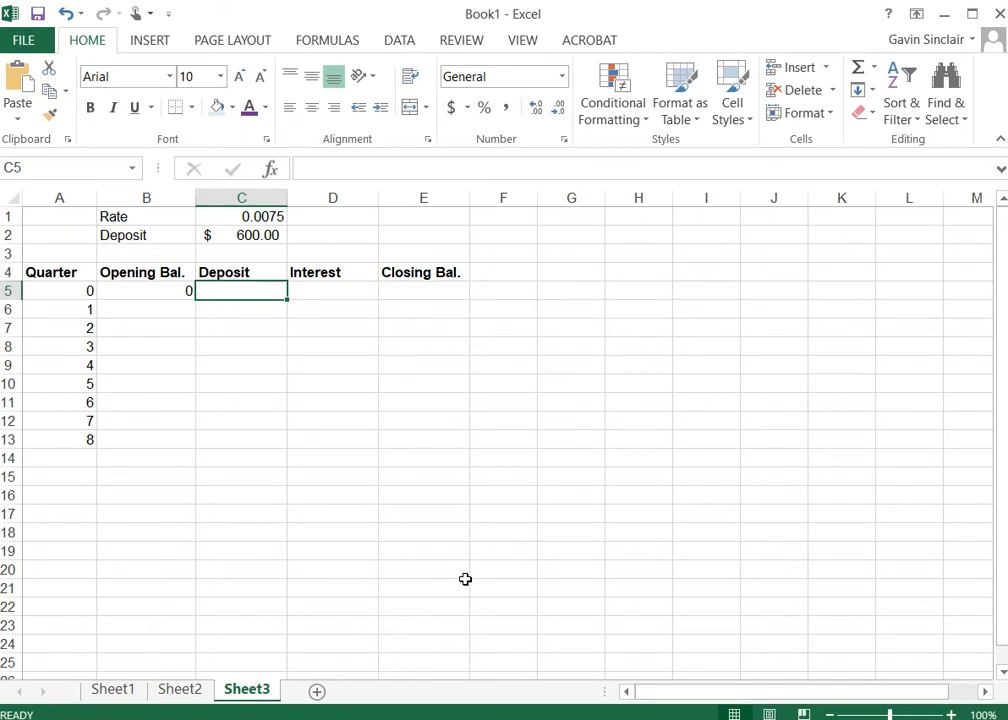
Try entering a fixed 600 as the quarter 0 deposit in cell C5, and clear the entry
type("=")
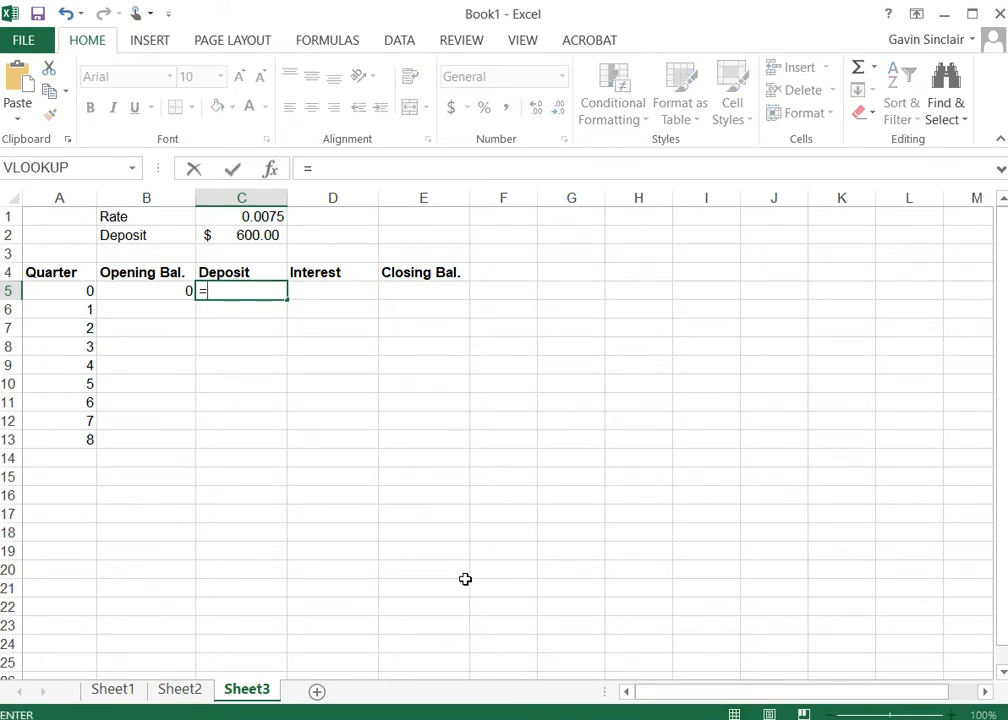
key("BackSpace")
type("600")
key("Return")
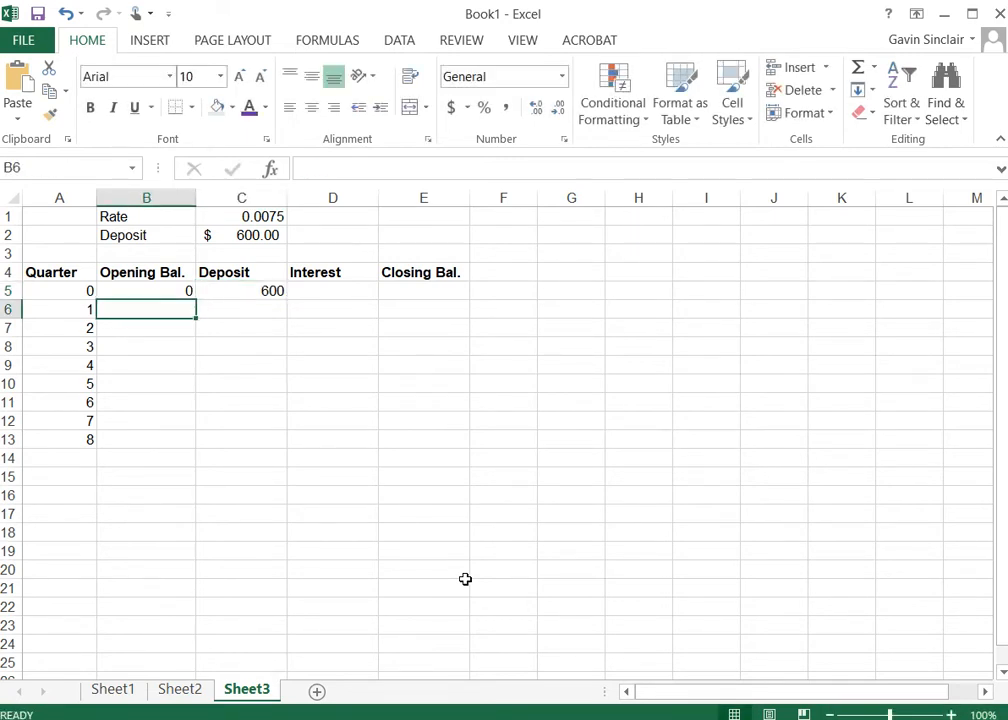
key("Up")
key("Right")
key("Delete")
Link the quarter 0 deposit in cell C5 to the deposit amount with the absolute reference =$C$2
key("Up")
key("Up")
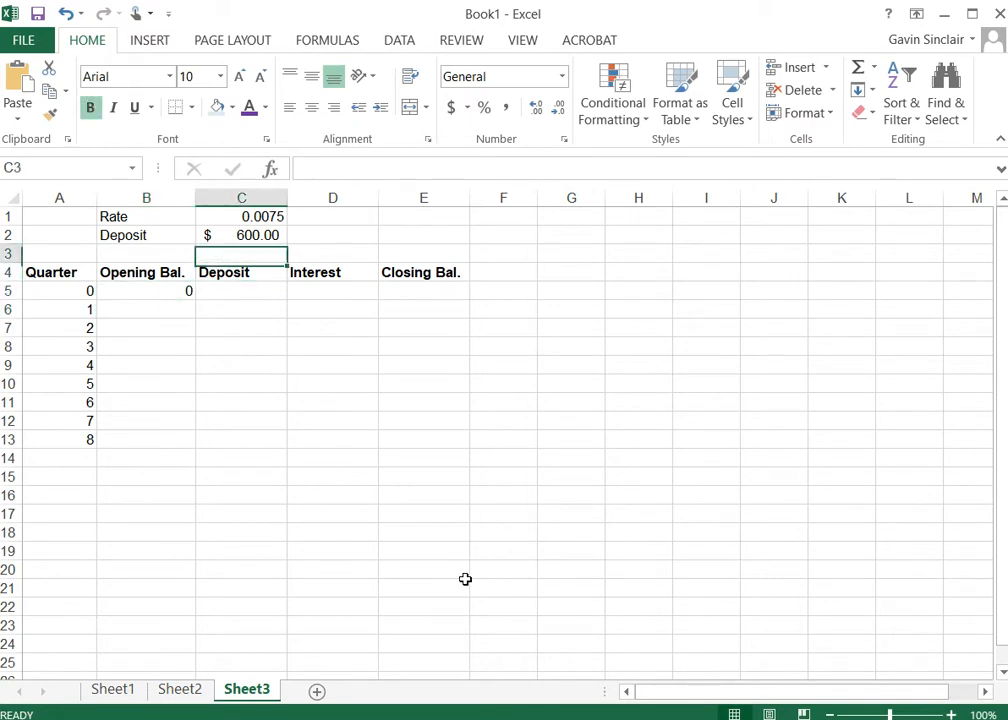
key("Up")
key("Down")
key("Down")
key("Down")
type("=")
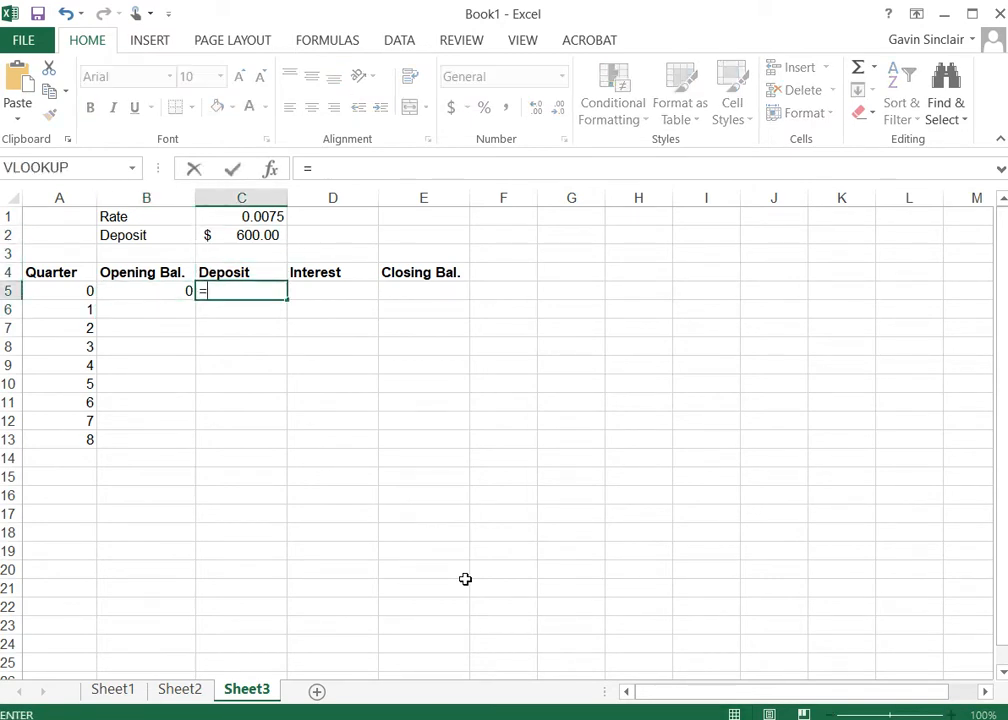
key("Up")
key("Up")
key("Up")
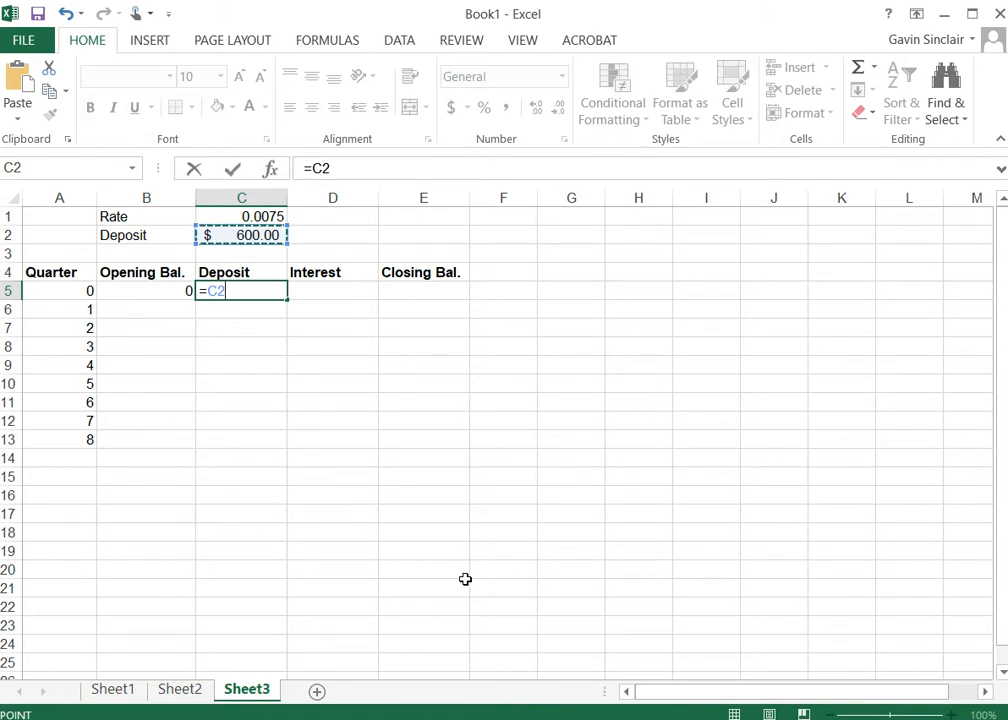
key("F4")
key("Return")
key("Up")
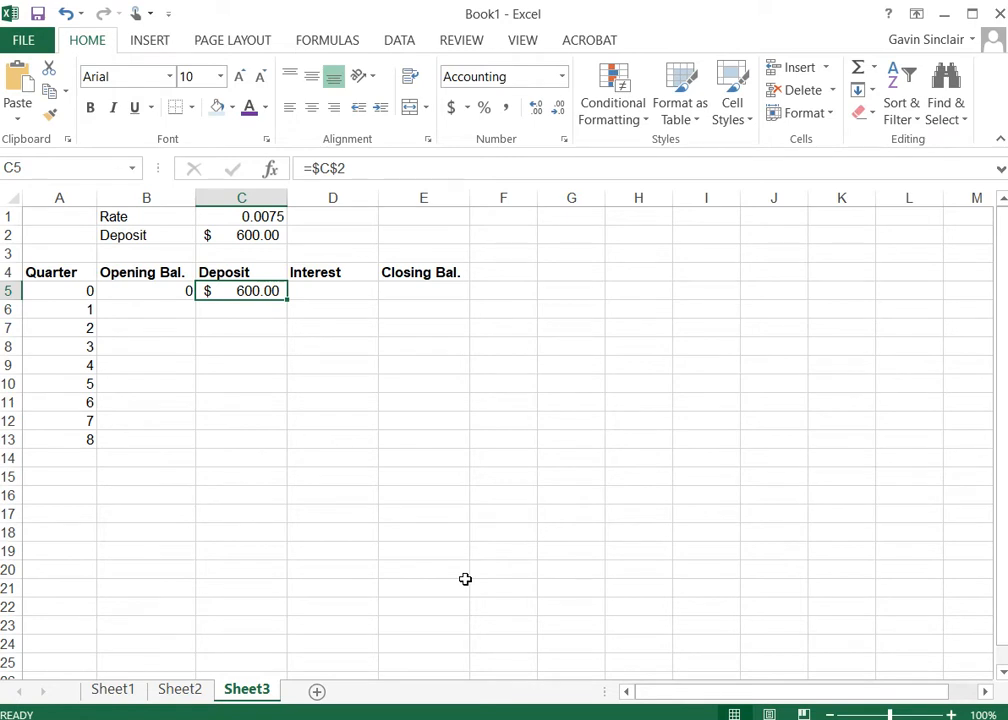
Compare the deposit amount in cell C2 with the linked quarter 0 deposit in cell C5
key("Up")
key("Up")
key("Up")
key("Down")
key("Down")
key("Down")
key("Up")
key("Up")
key("Up")
key("Down")
key("Down")
key("Down")
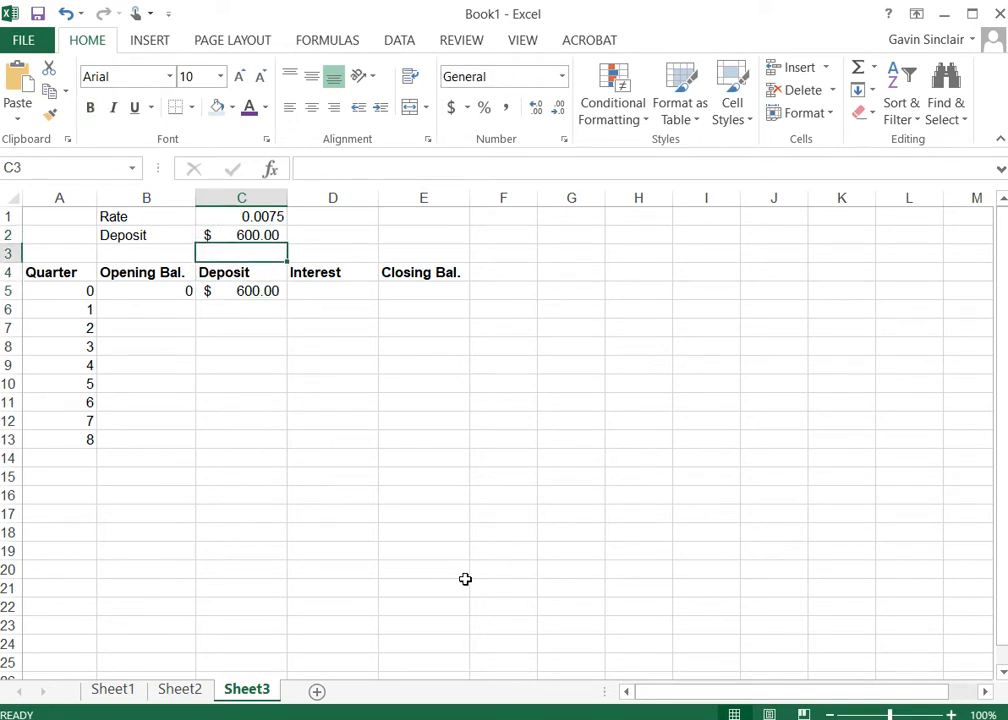
Enter the quarter 0 interest formula =(B5+C5)*$C$1 in cell D5, with an absolute reference to the rate
key("Right")
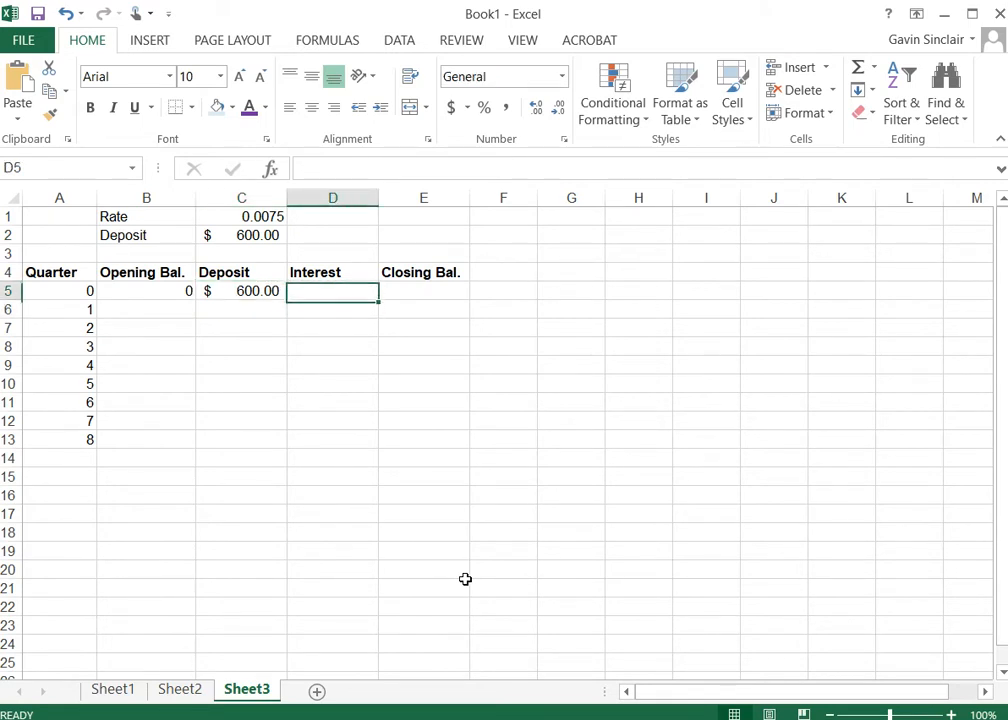
key("Left")
key("Left")
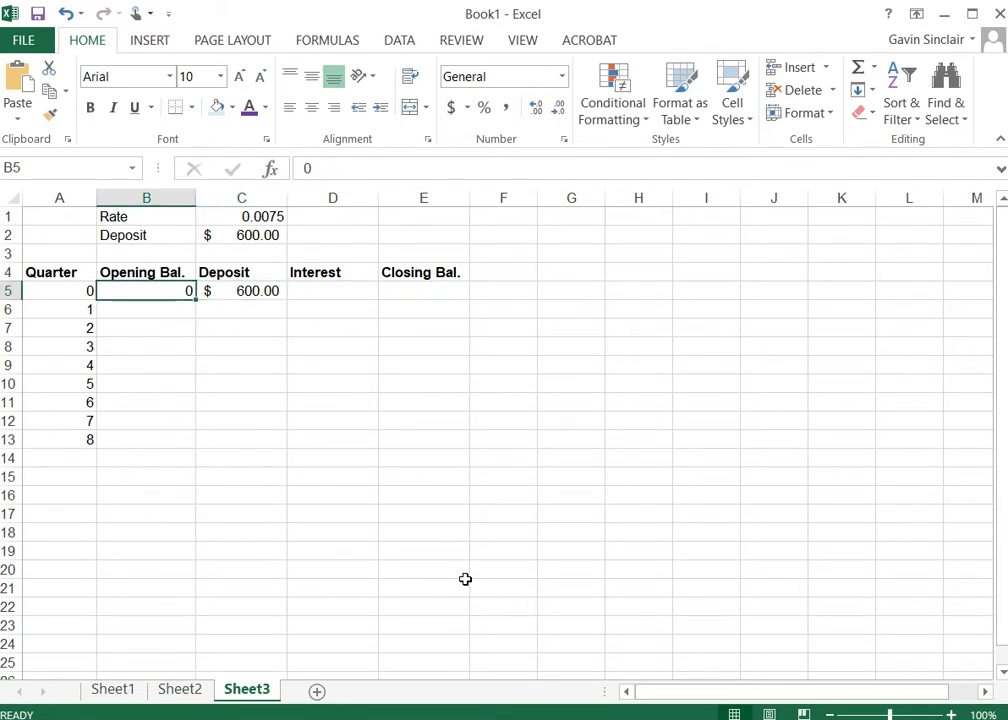
key("Right")
key("Right")
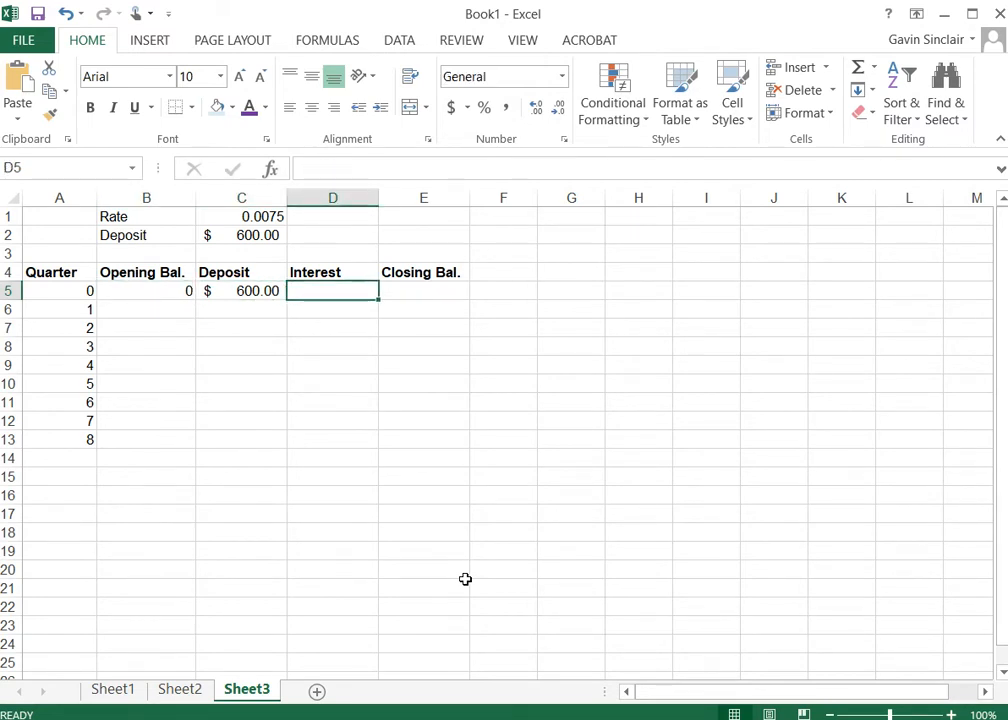
type("=")
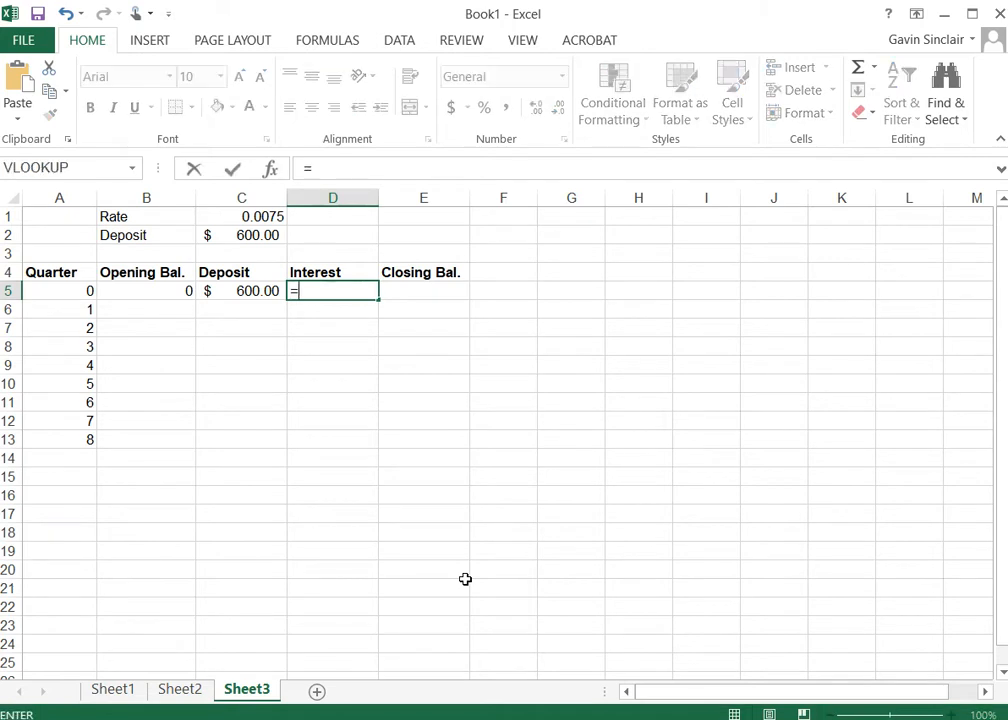
type("(")
key("Left")
key("Left")
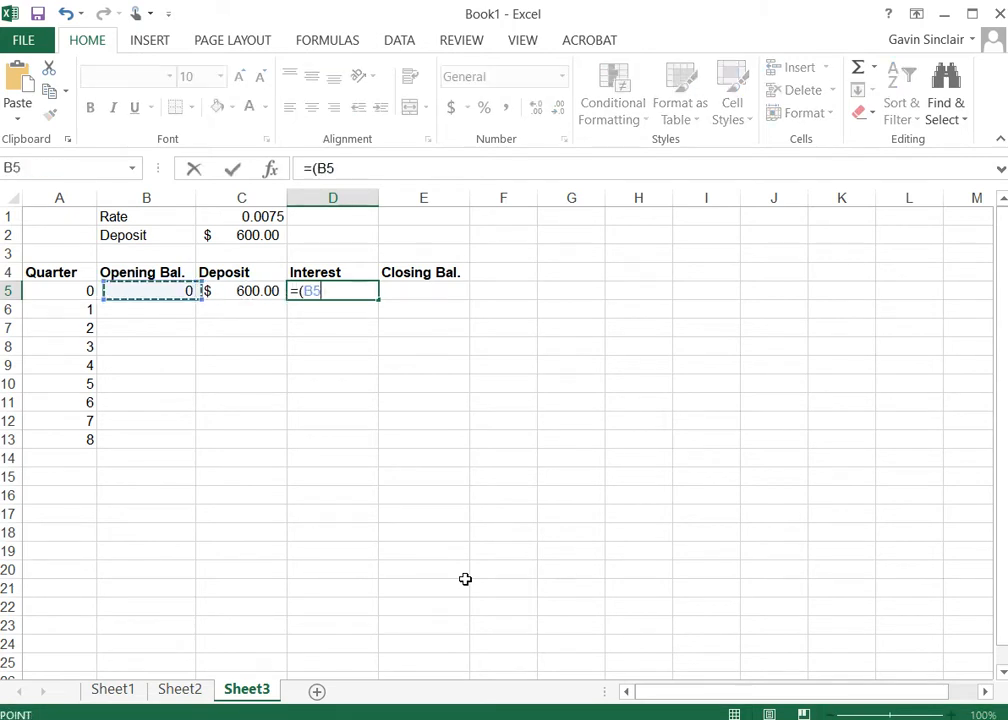
type("+")
key("Left")
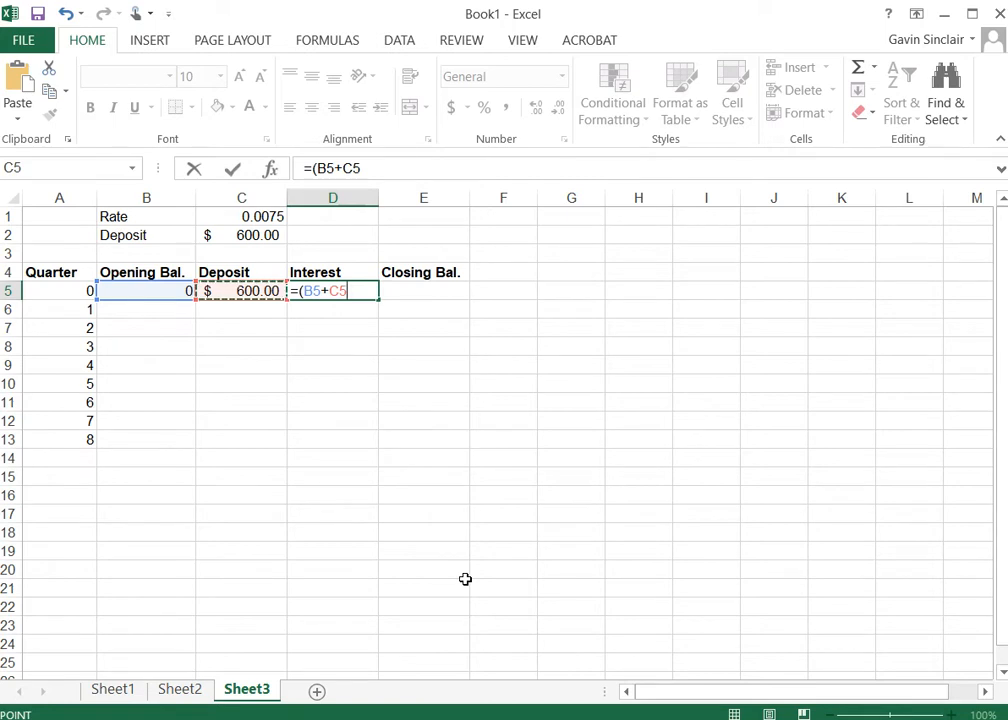
type(")")
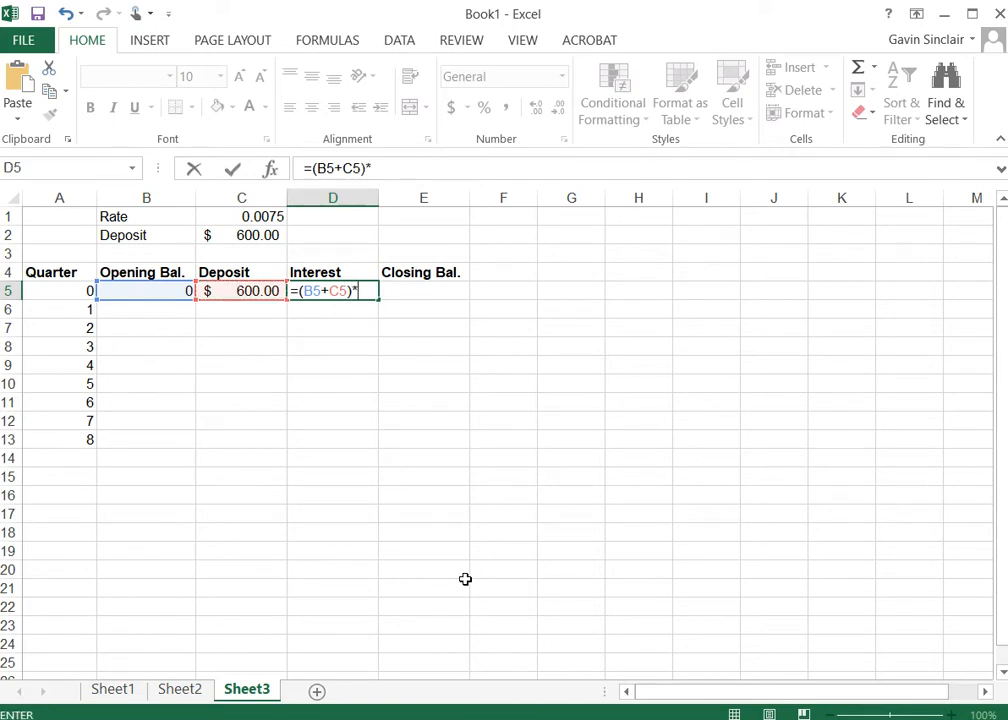
type("*")
key("Up")
key("Up")
key("Up")
key("Up")
key("Left")
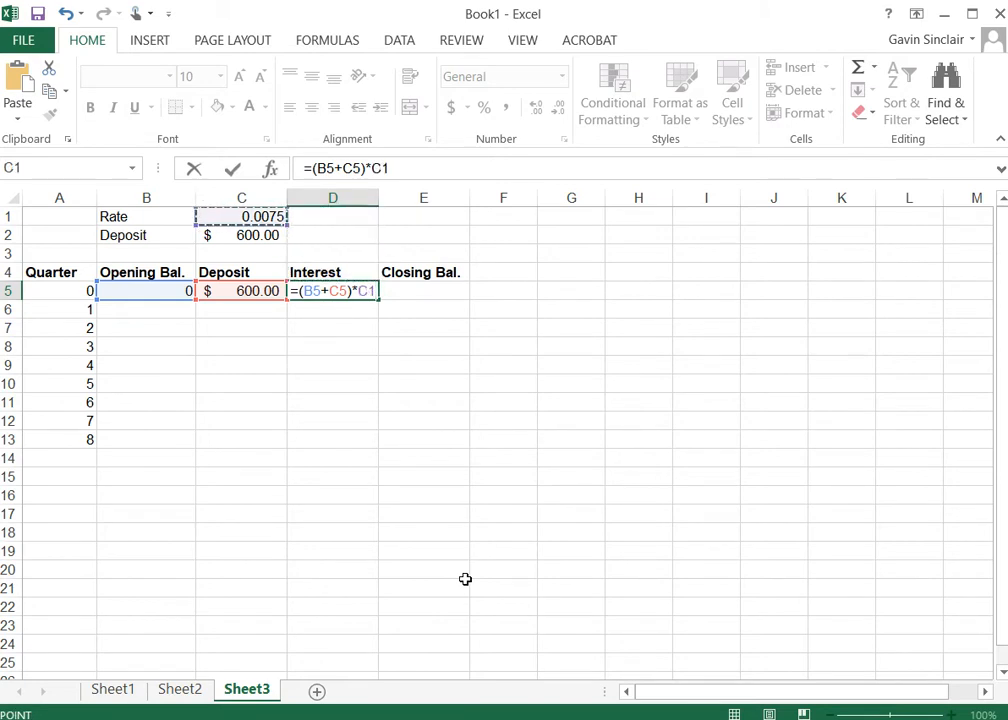
key("F4")
key("Return")
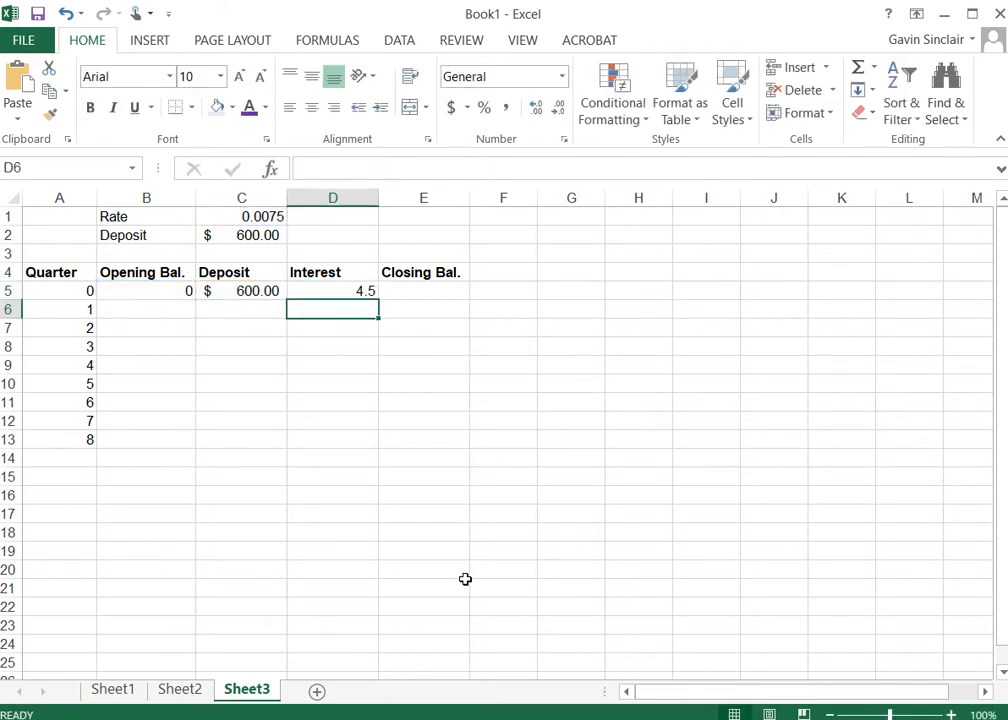
Apply the Accounting number format with a dollar sign to the table range B5:E13
key("Up")
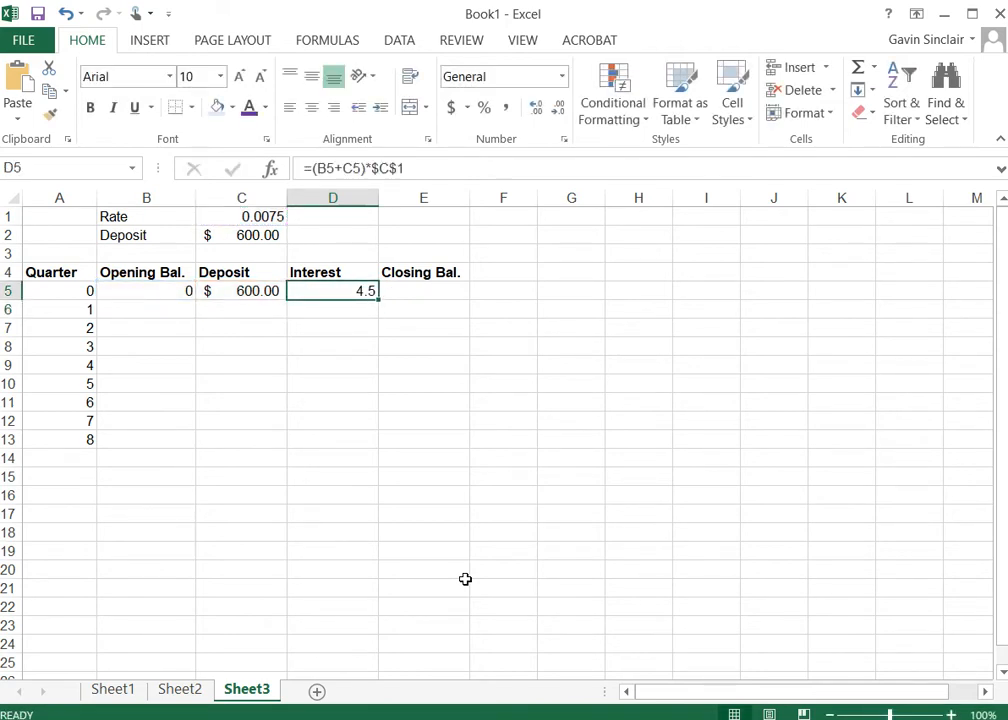
key("Left")
key("Left")
key("shift+Right")
key("shift+Right")
key("shift+Right")
key("shift+Down")
key("shift+Down")
key("shift+Down")
key("shift+Down")
key("shift+Down")
key("shift+Down")
key("shift+Down")
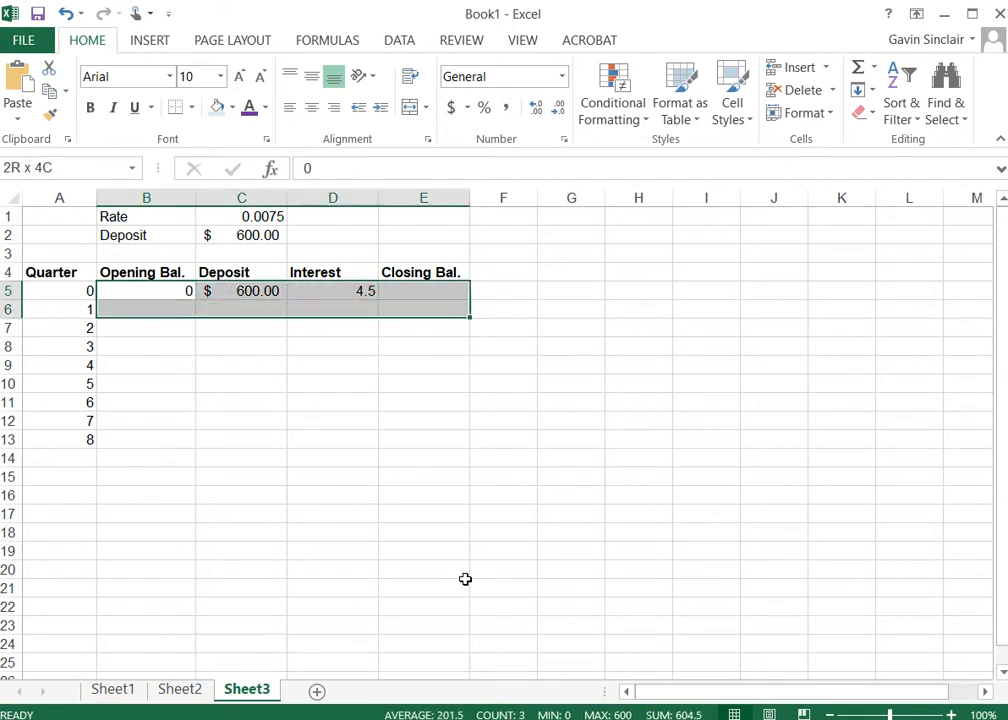
key("shift+Down")
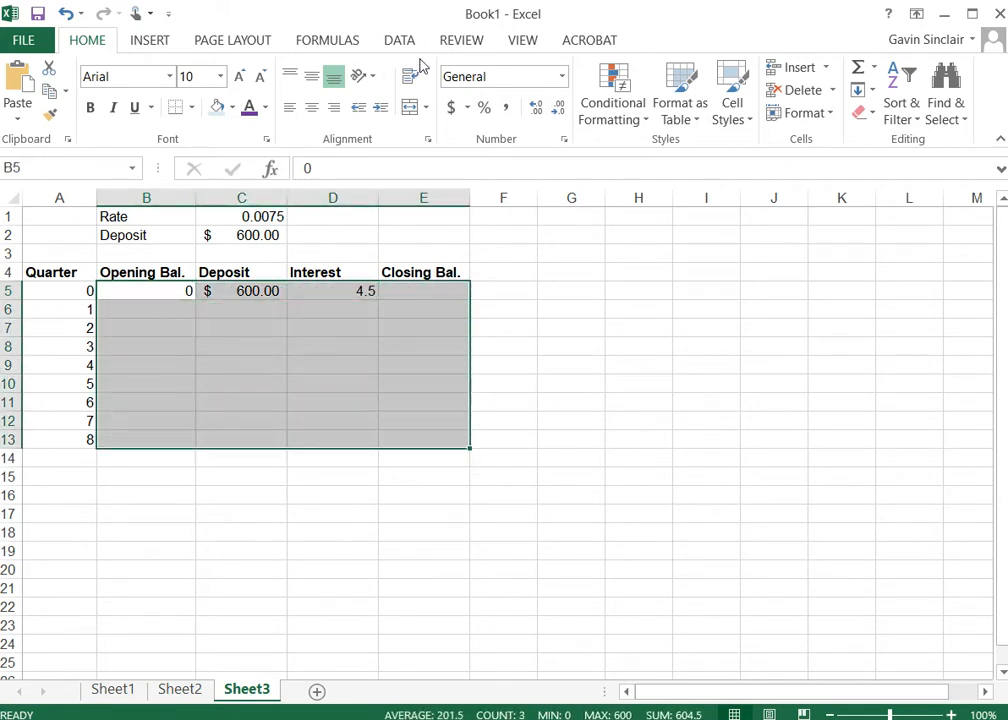
left_click(452, 107)
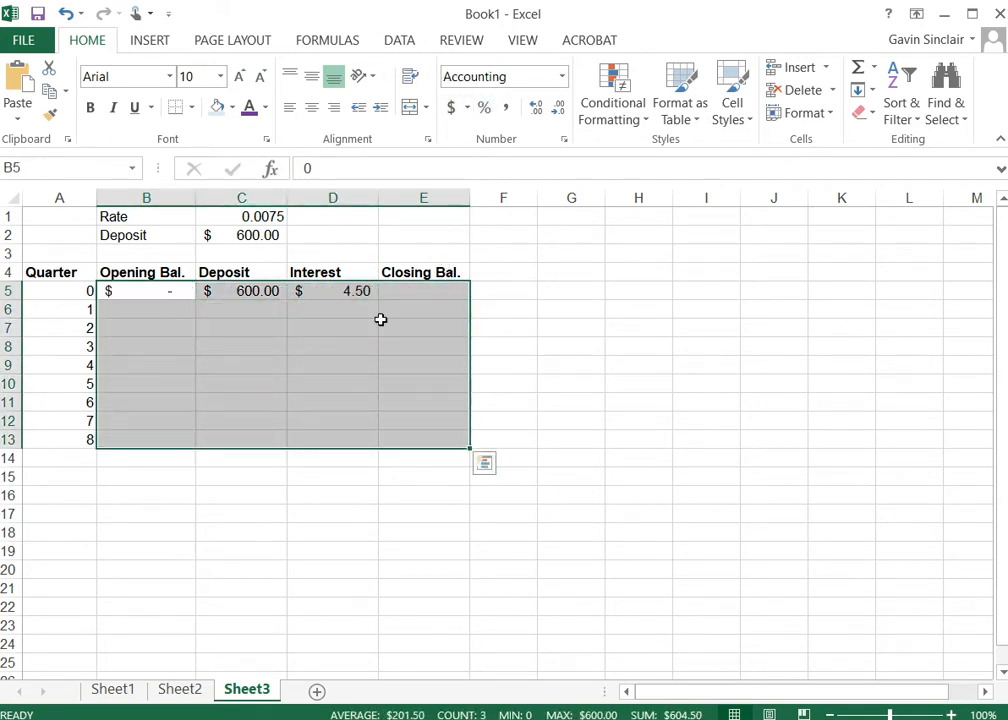
Enter the quarter 0 closing balance formula =B5+C5+D5 in cell E5
left_click(422, 291)
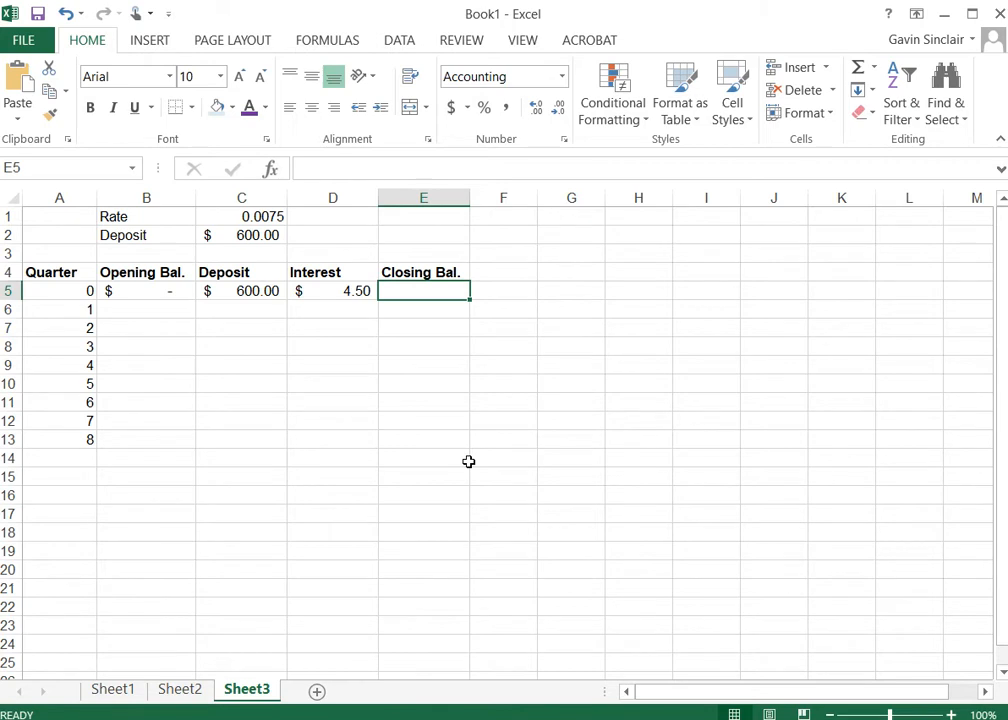
type("=")
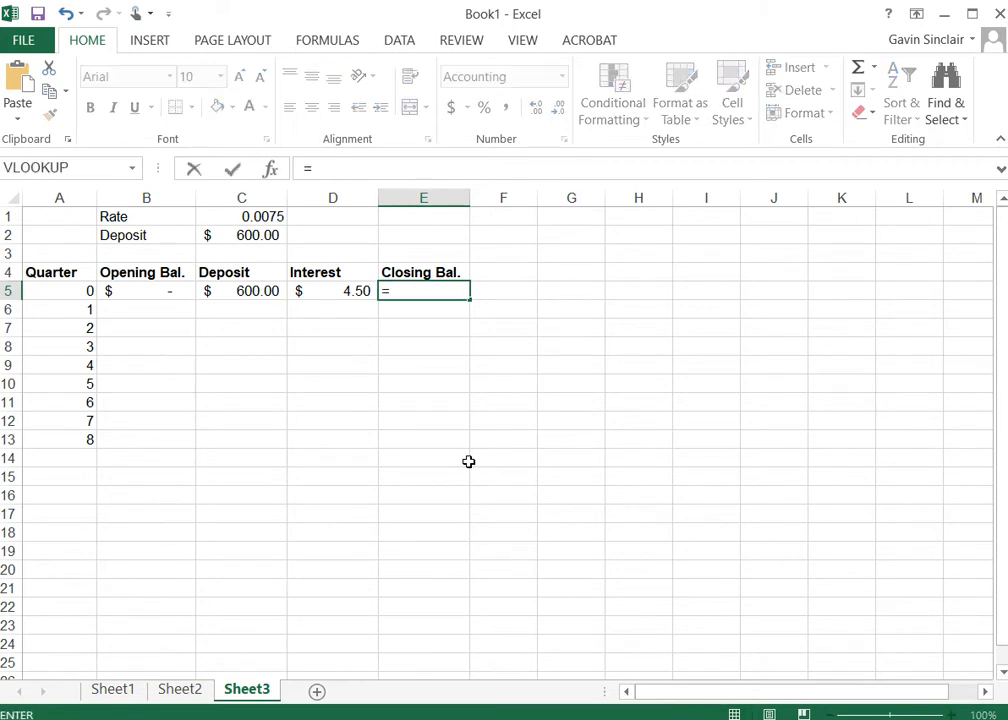
key("Left")
key("Left")
key("Left")
type("+")
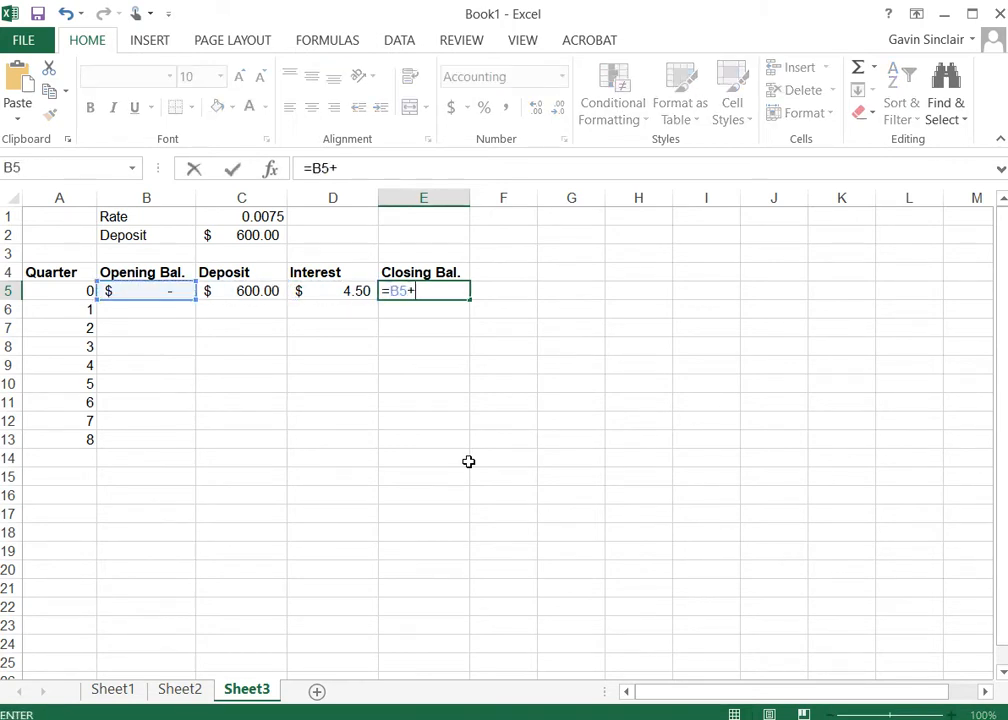
key("Left")
key("Left")
type("+")
key("Left")
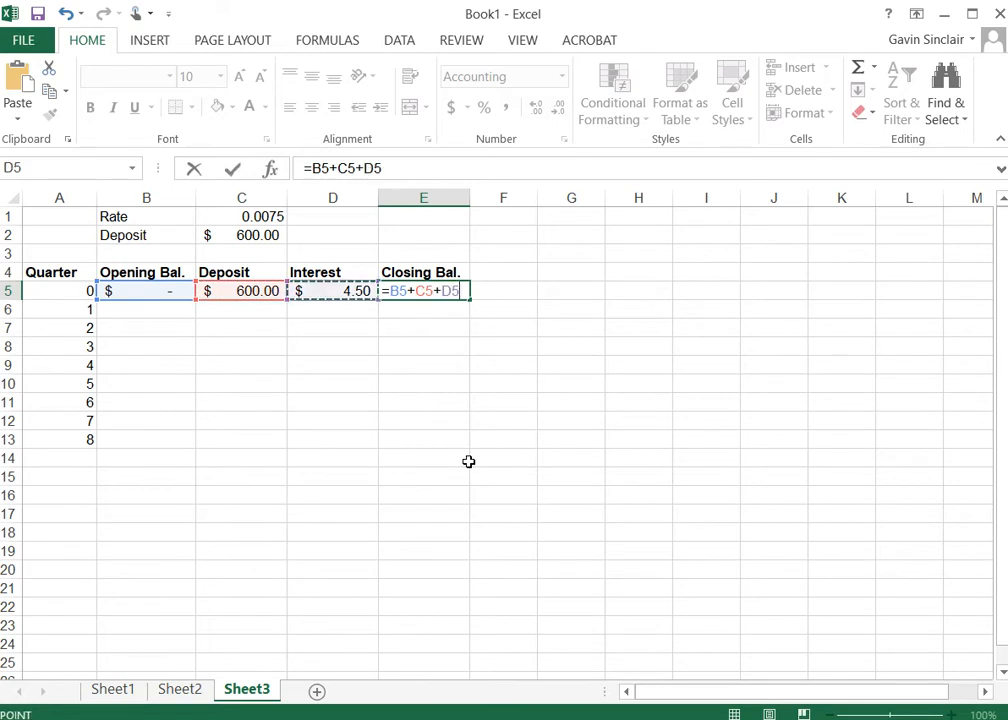
key("Return")
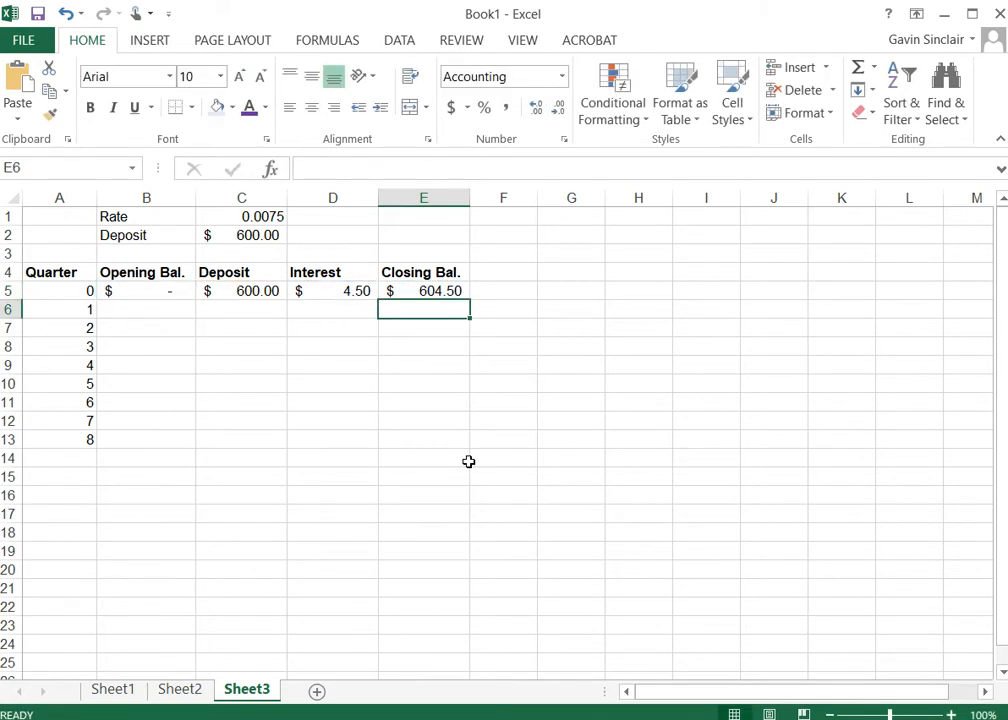
Make the Rate and Deposit labels in B1:B2 bold and shade the range B1:C2 with a light blue fill
key("Left")
key("Left")
key("Left")
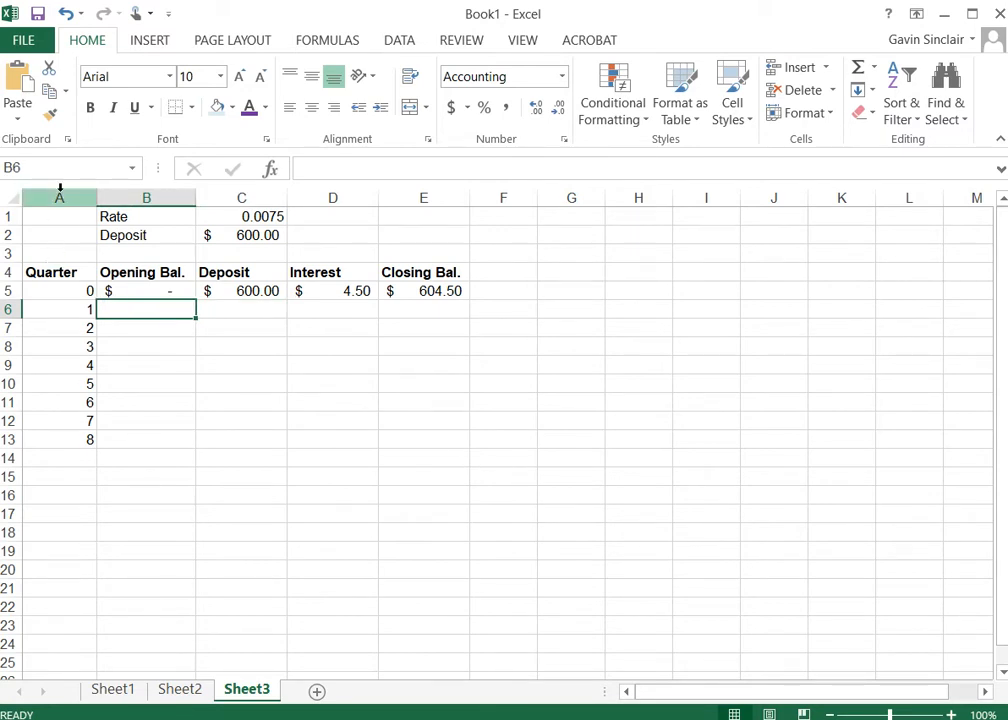
left_click_drag(128, 218, 130, 232)
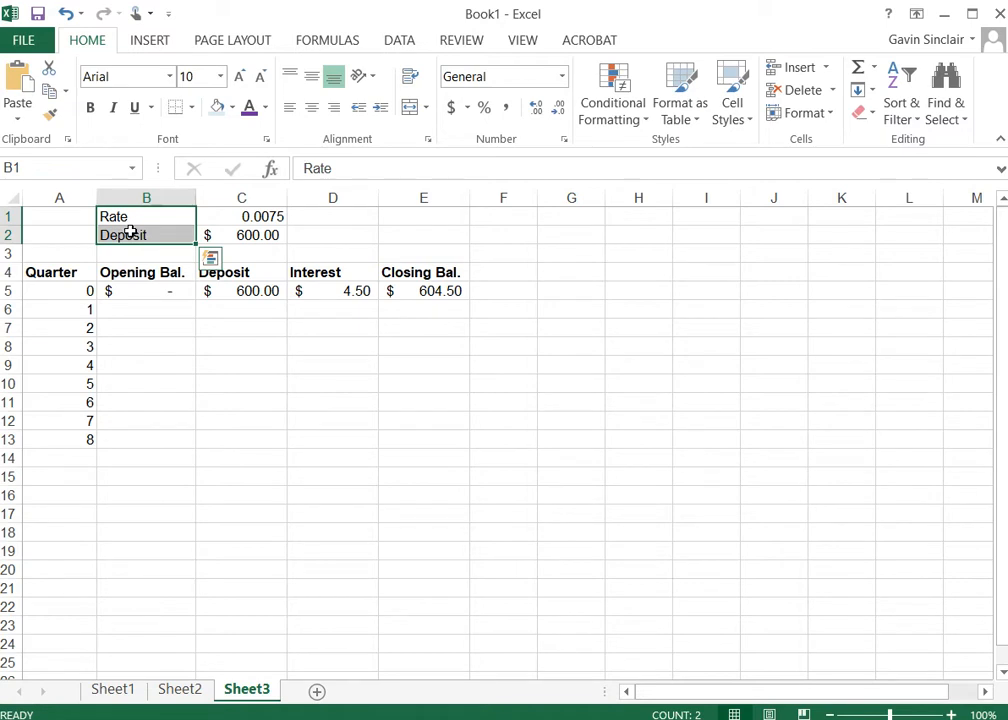
key("ctrl+b")
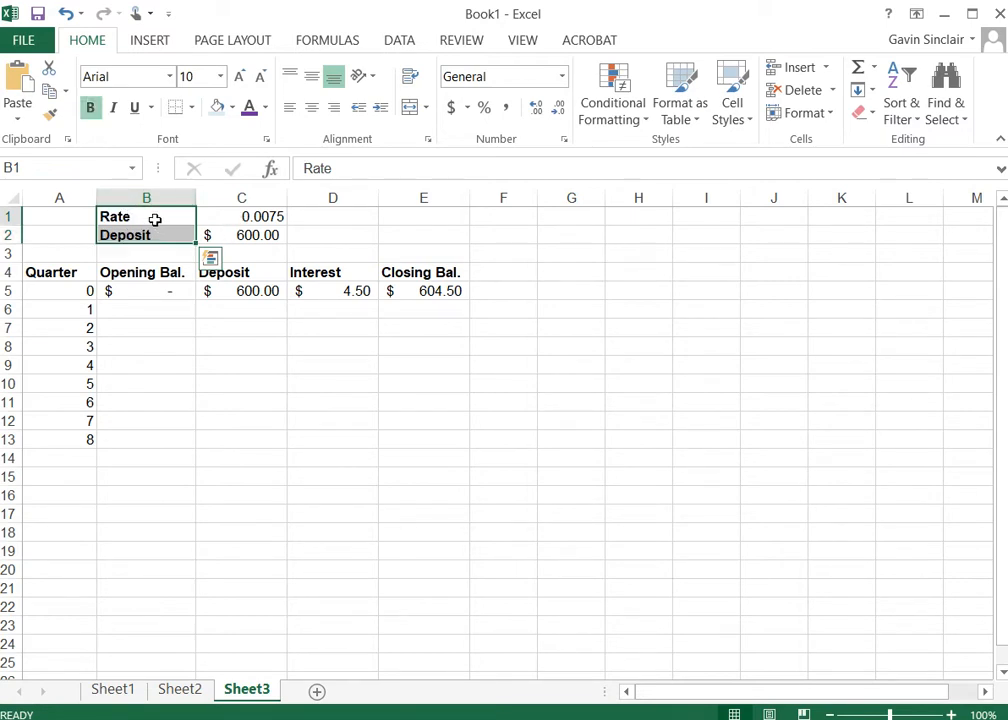
left_click_drag(171, 218, 247, 234)
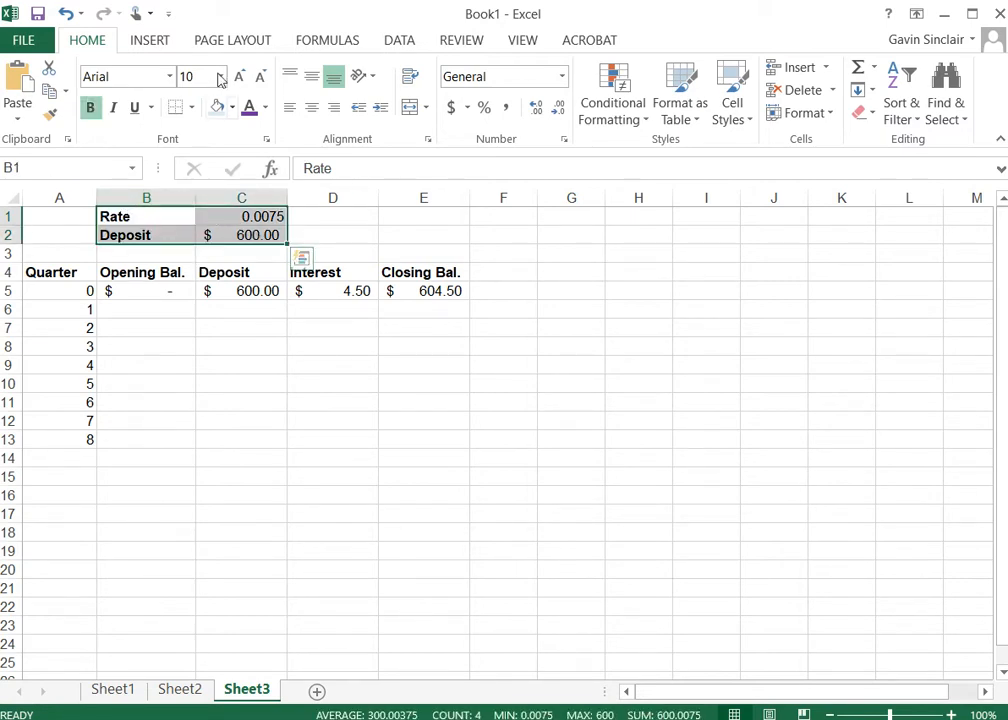
left_click(222, 108)
left_click(251, 369)
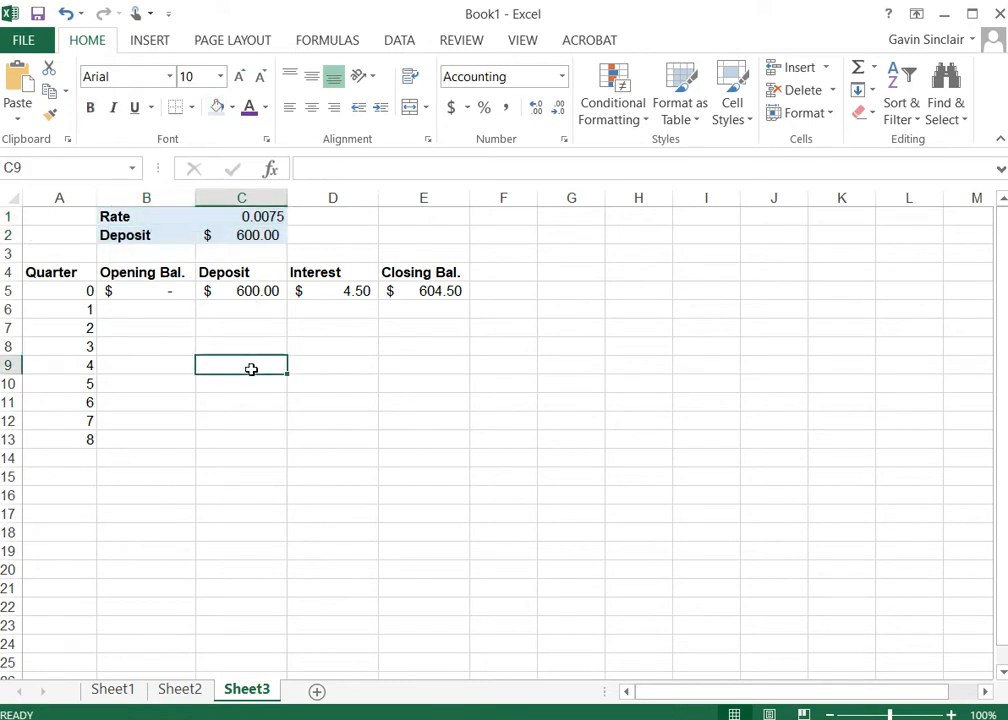
Centre the Quarter heading and the quarter numbers in A4:A13 horizontally
left_click_drag(61, 272, 62, 444)
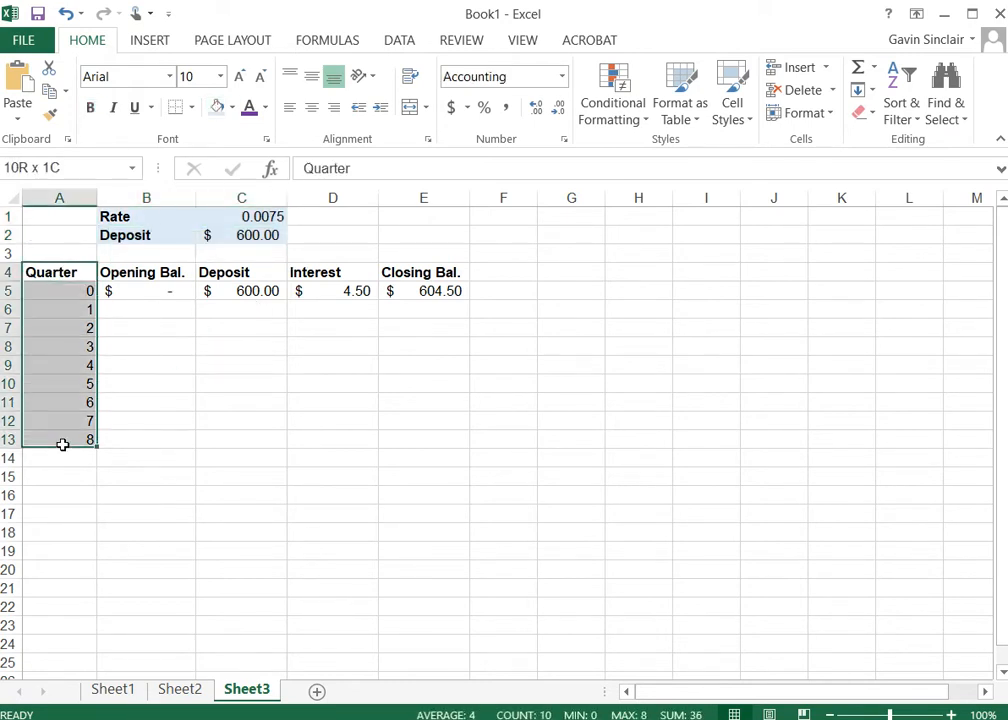
left_click(314, 112)
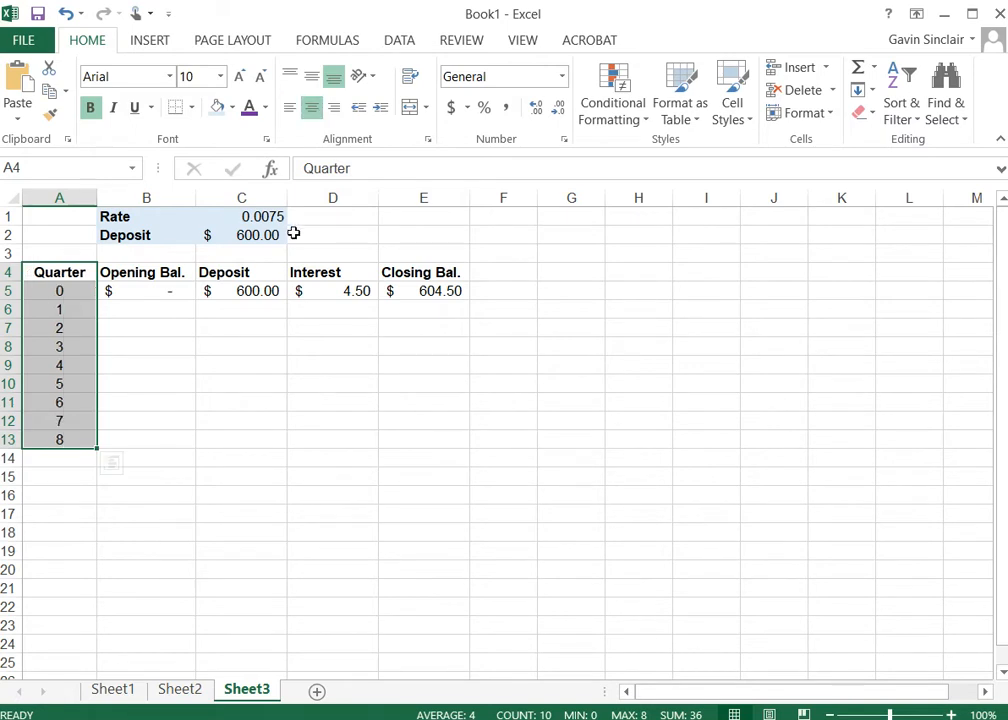
left_click(167, 322)
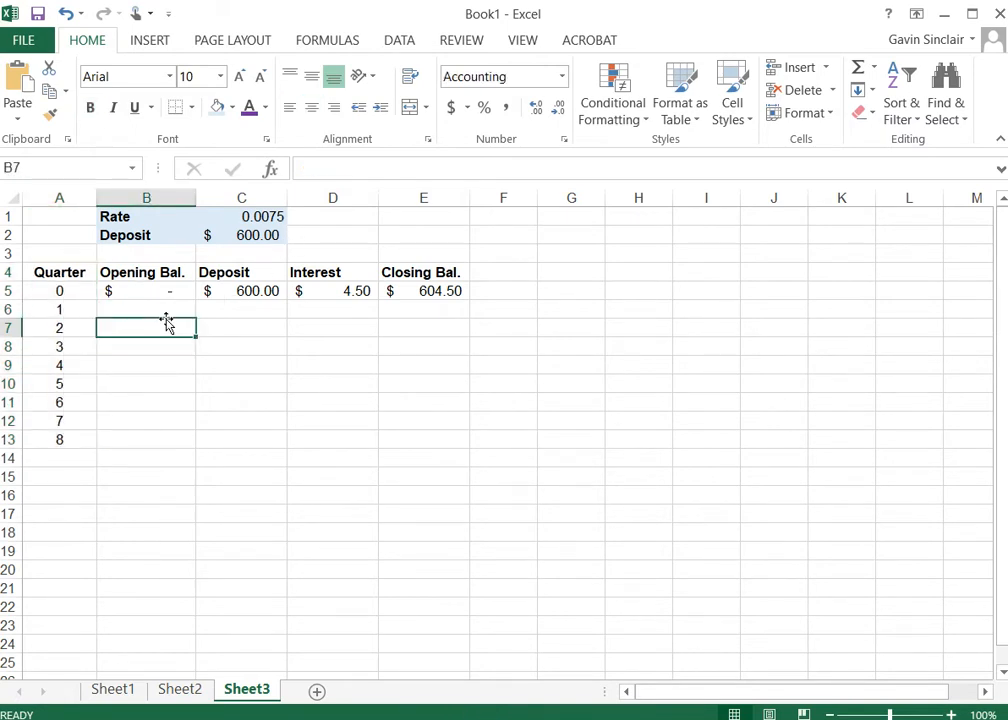
Set the font colour of the Opening Bal. column, B4:B13, to purple
left_click_drag(132, 270, 140, 437)
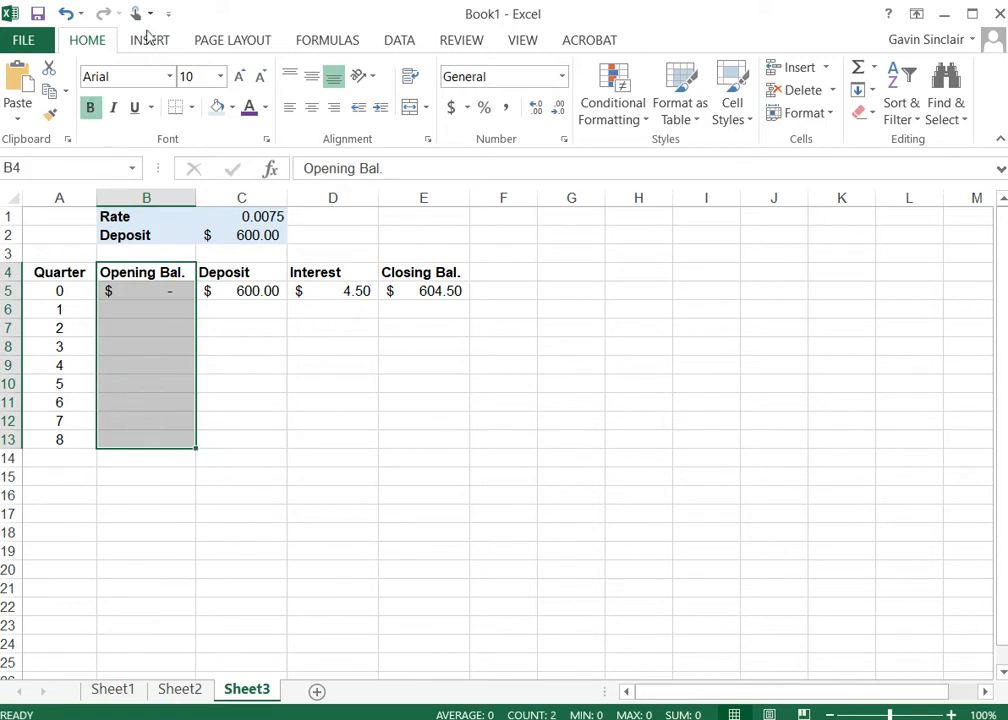
left_click(250, 107)
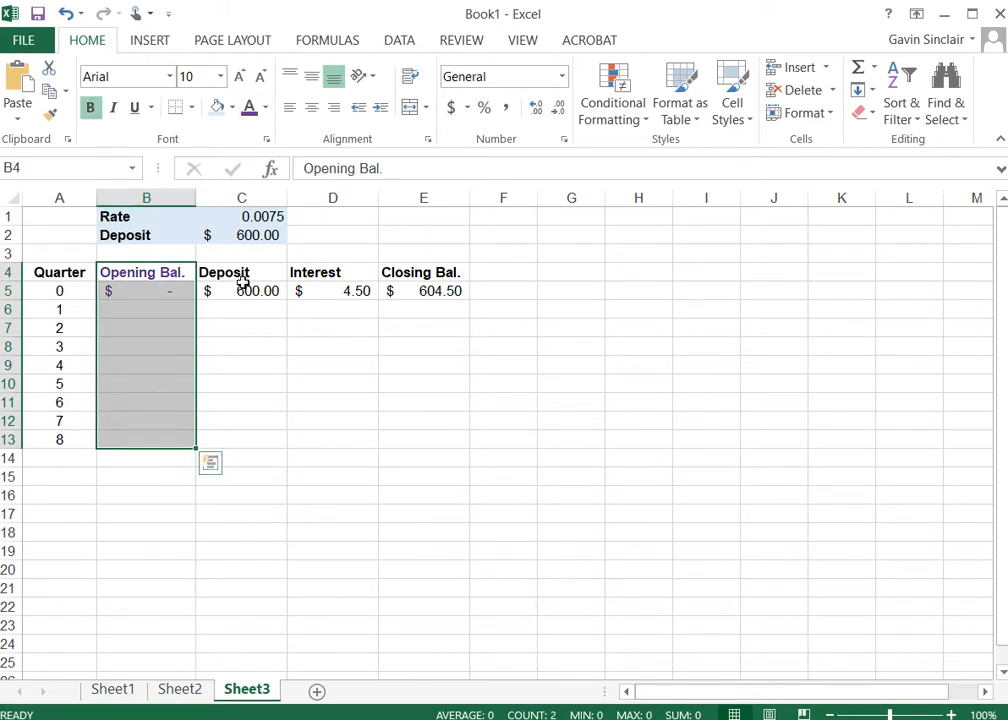
Enter the quarter 1 opening balance in B6 as =E5, referencing the previous quarter's closing balance
left_click(144, 307)
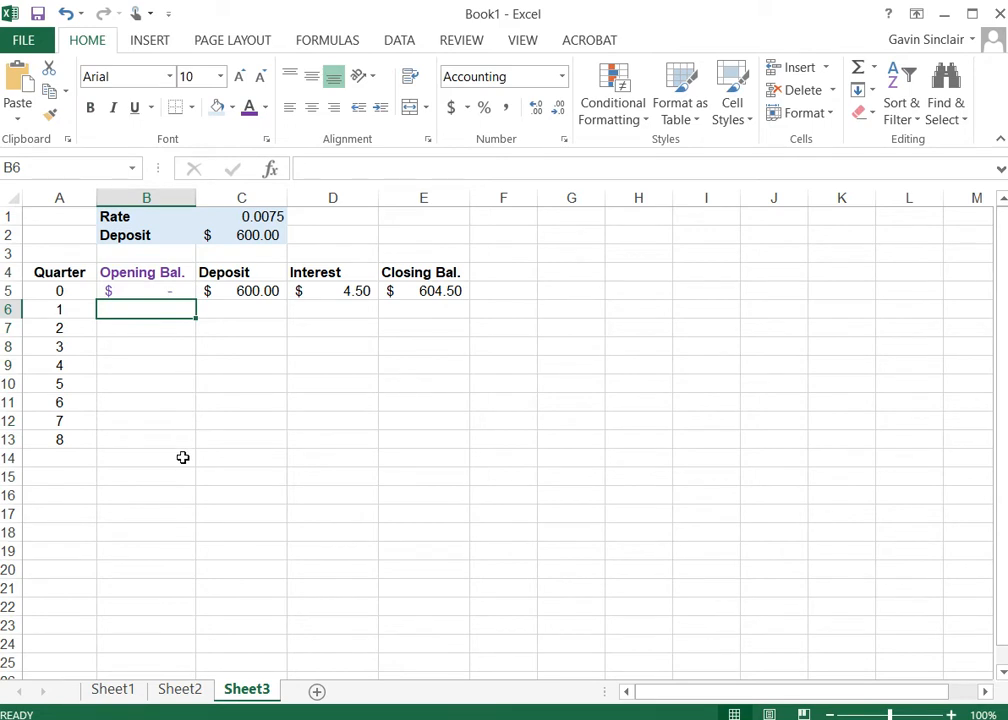
type("=")
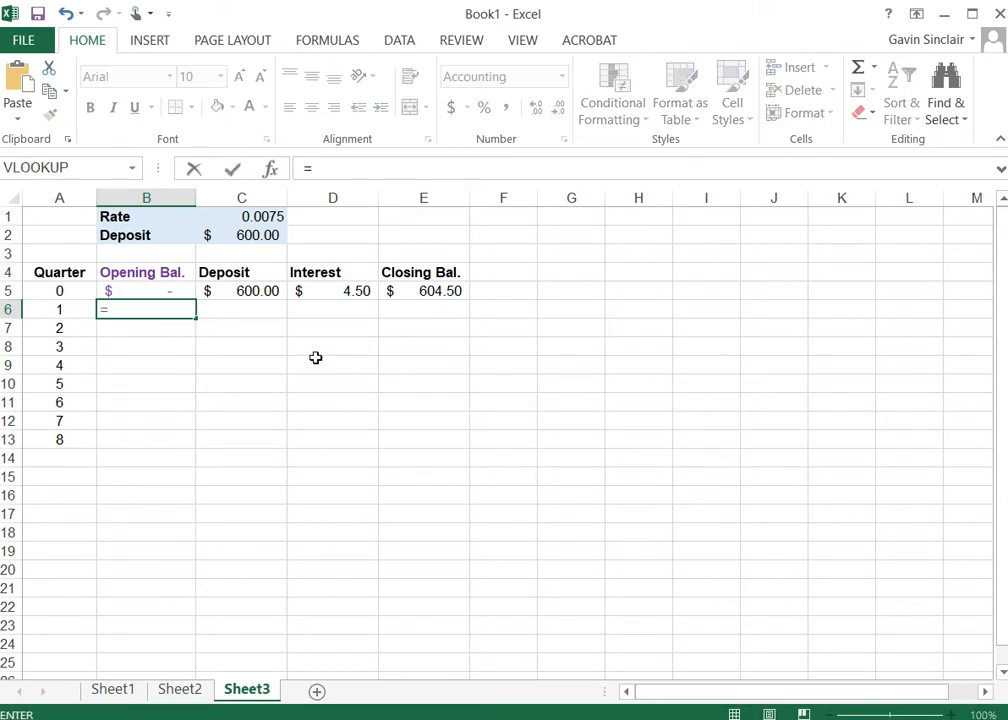
left_click(425, 291)
key("Return")
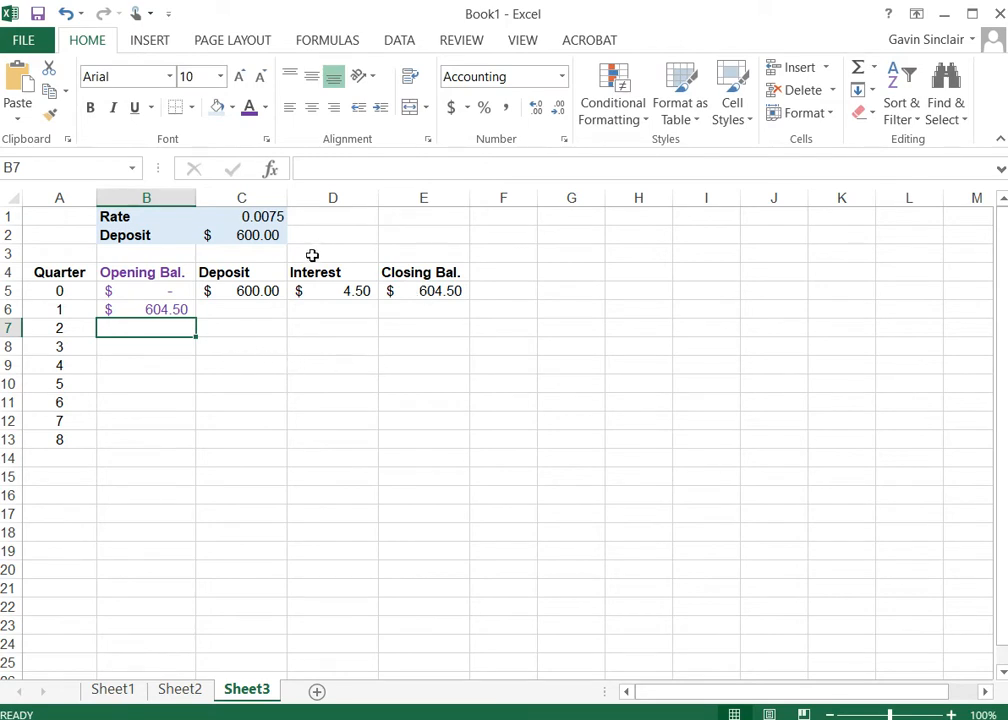
Review the quarter 0 deposit, interest and closing balance formulas in C5:E5 against the empty quarter 1 cells C6:E6
left_click(251, 308)
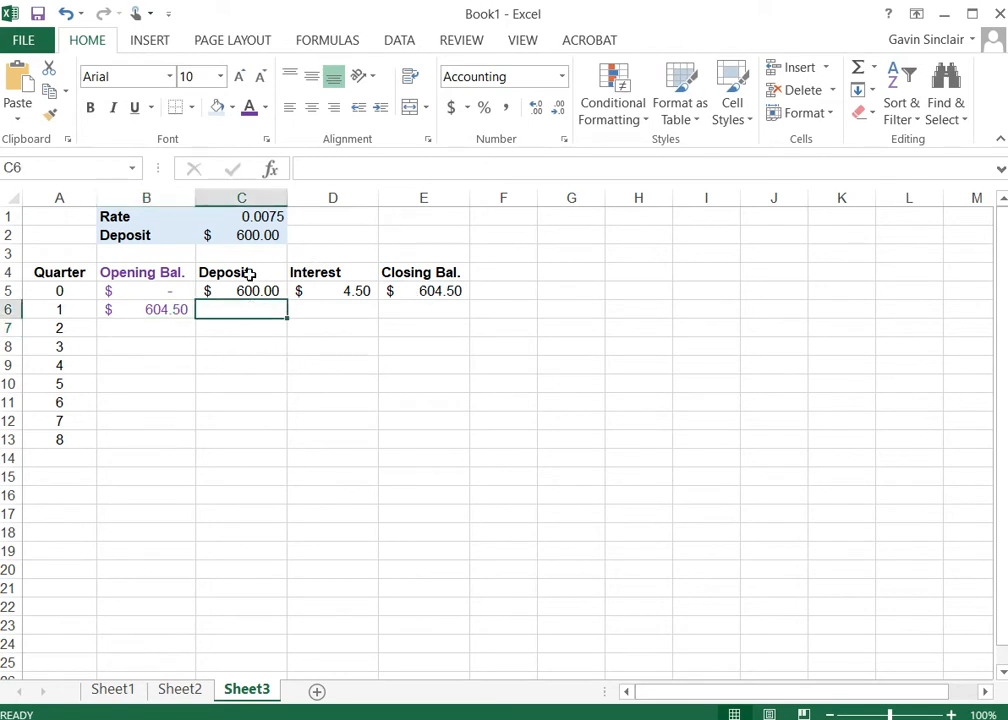
key("Right")
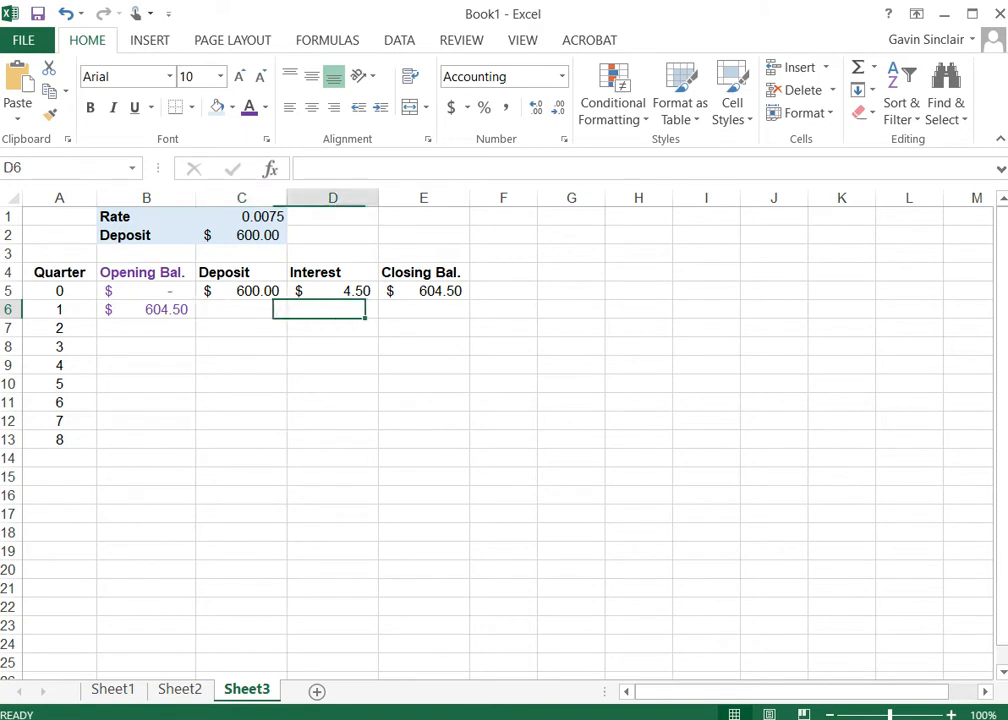
key("Up")
key("Right")
key("Left")
key("Left")
key("Down")
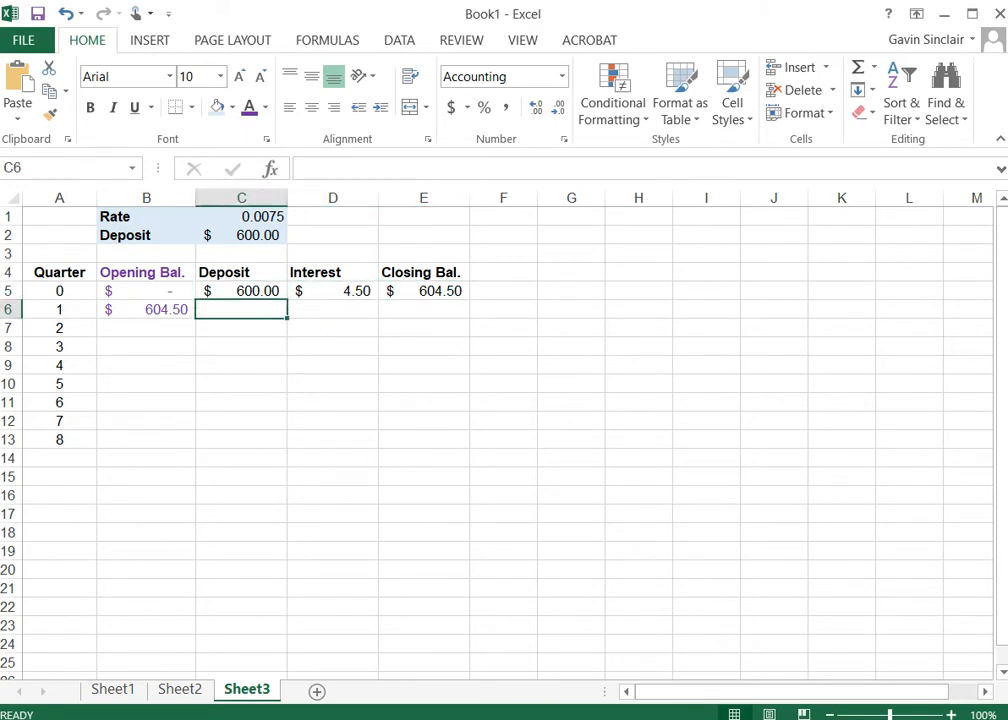
key("shift+Right")
key("shift+Right")
key("Left")
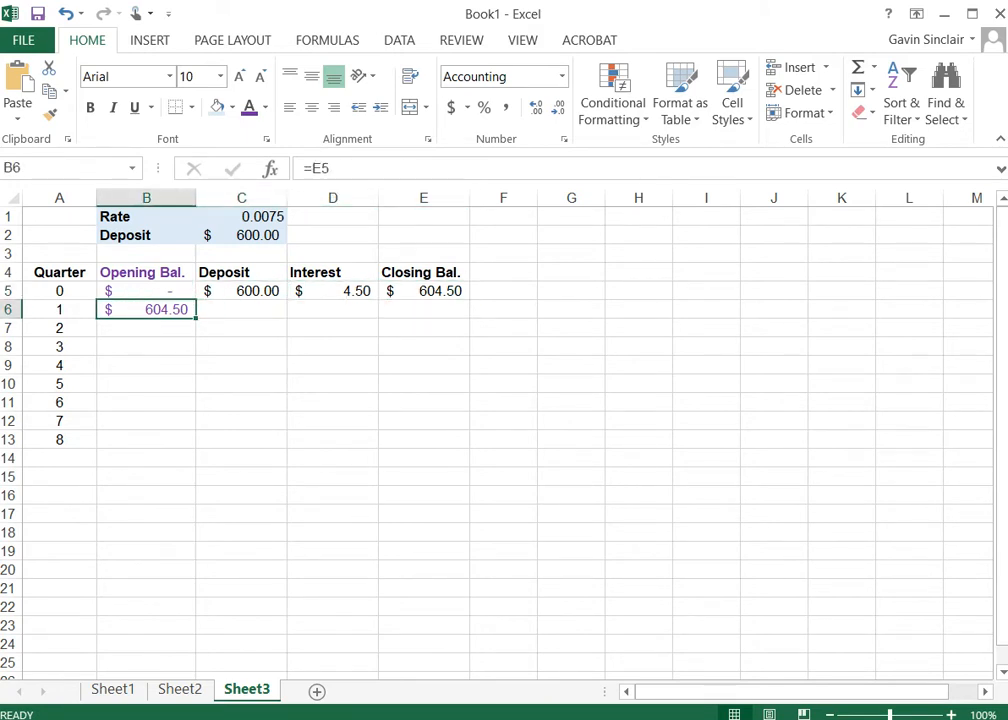
key("Right")
key("Up")
key("shift+Right")
key("shift+Right")
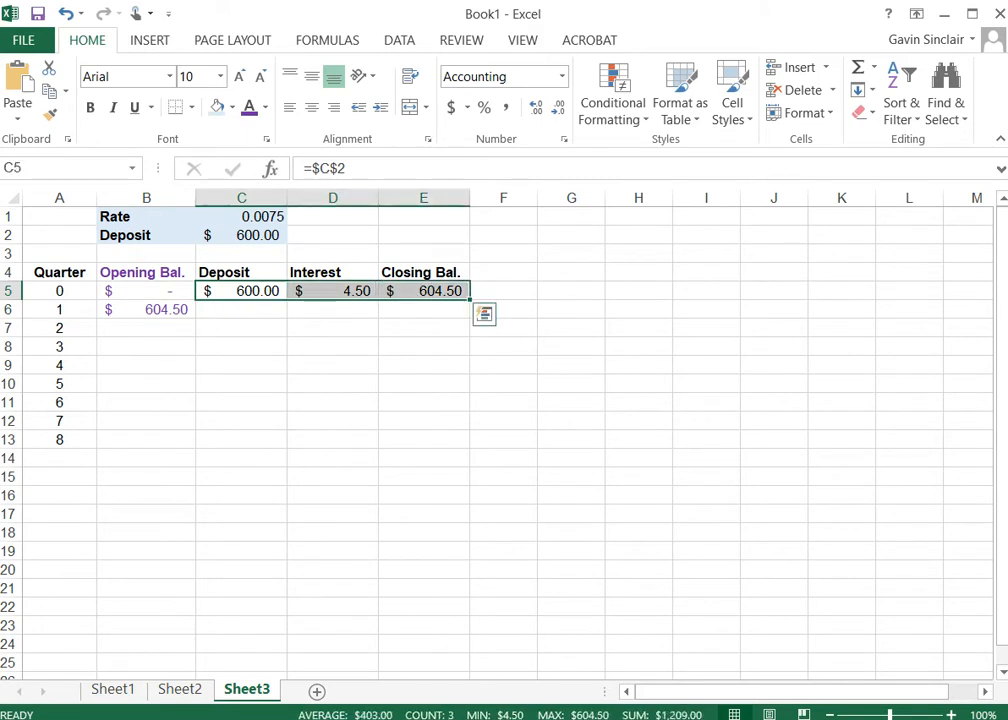
key("Down")
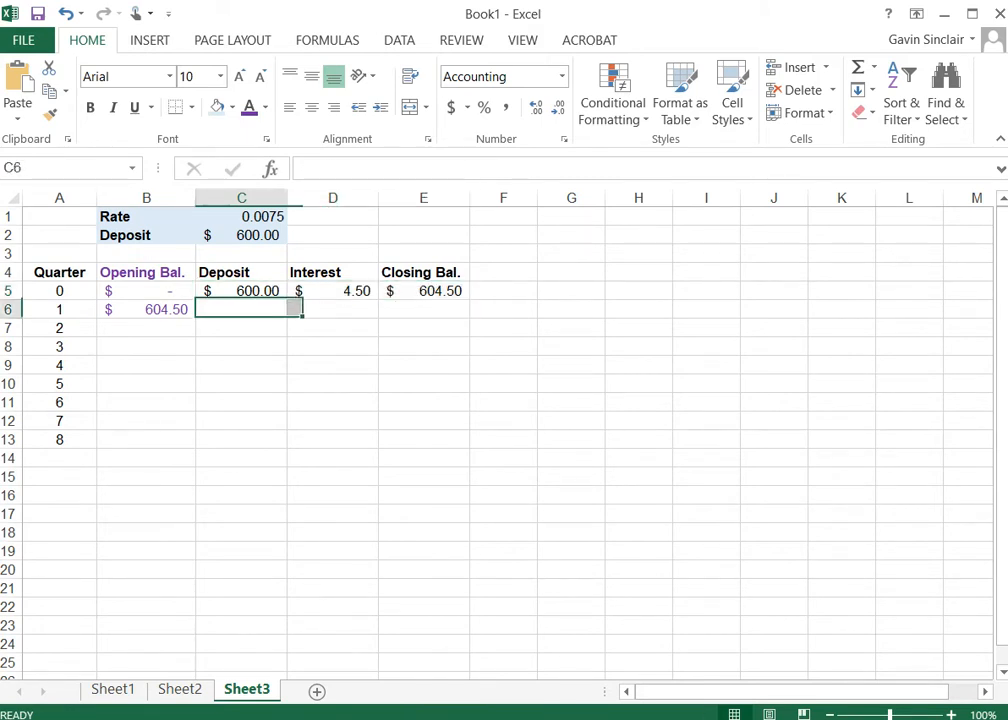
key("Left")
key("Right")
key("Up")
key("Down")
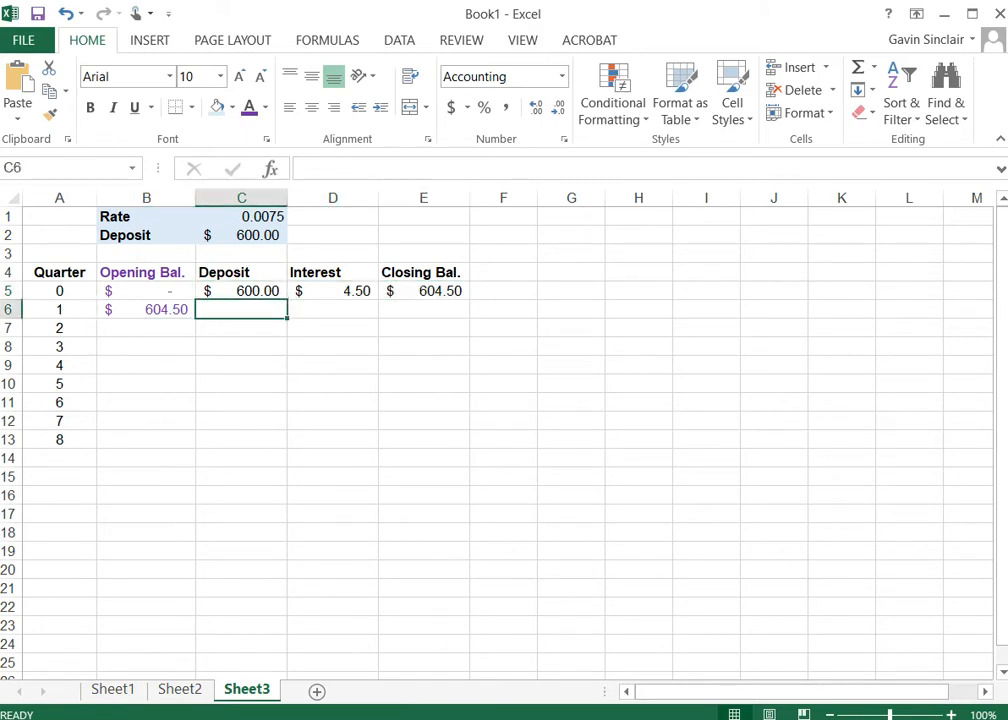
key("Up")
key("Down")
key("Right")
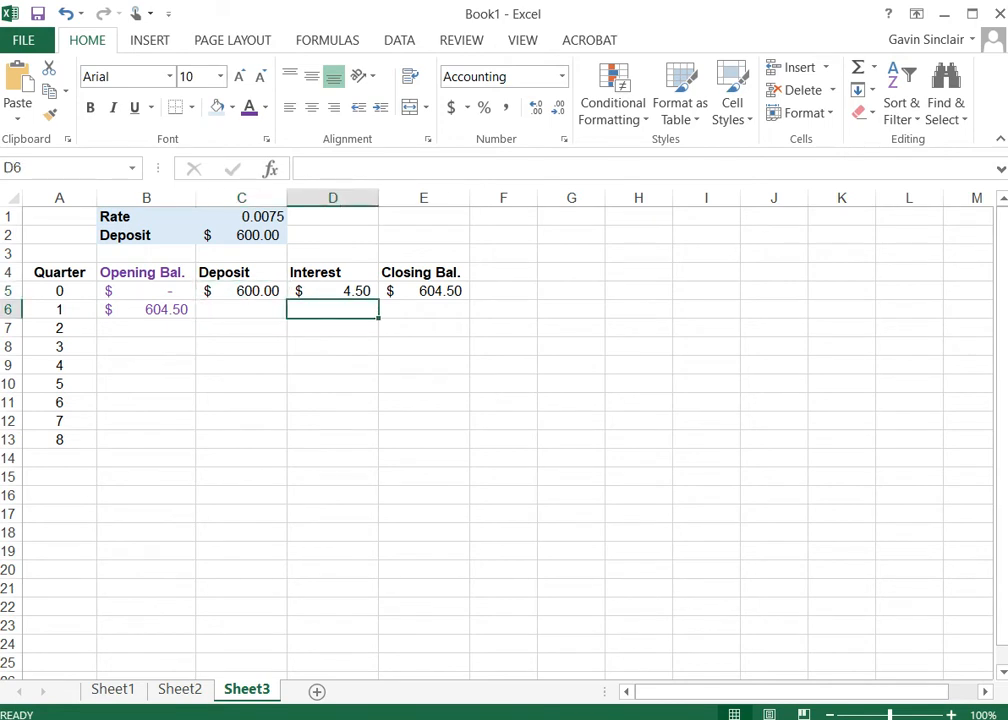
key("Up")
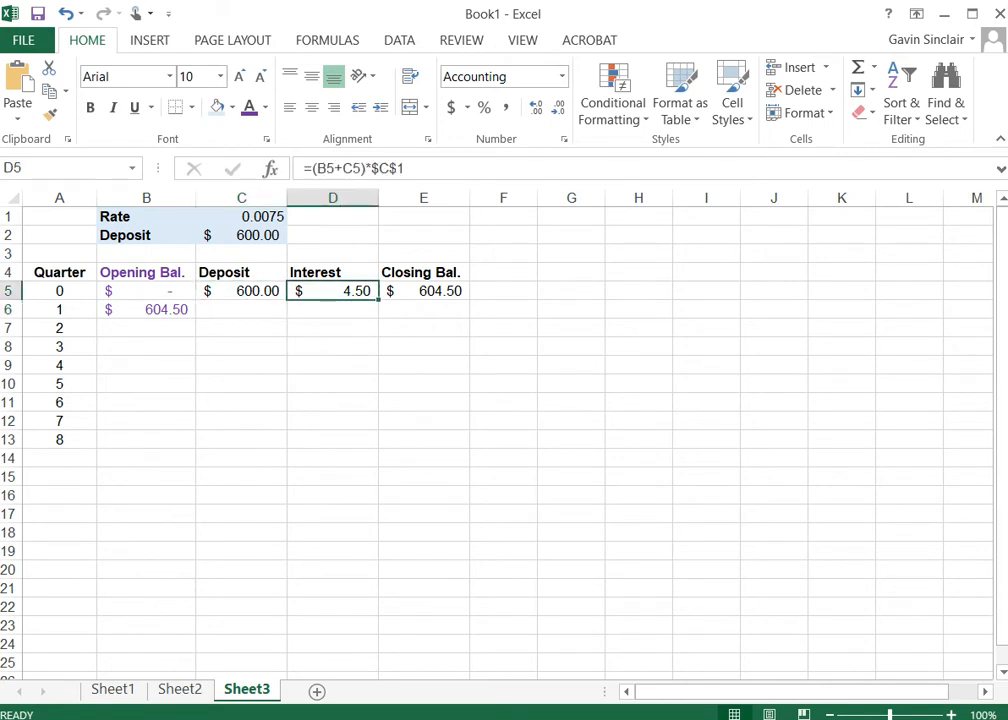
key("Down")
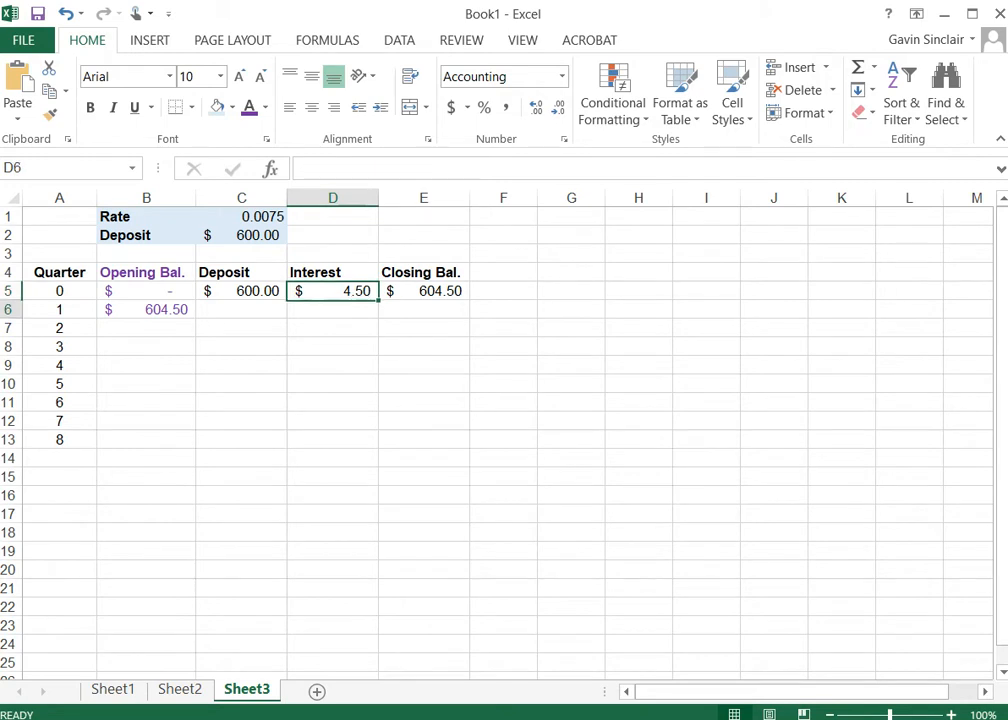
key("Up")
key("Right")
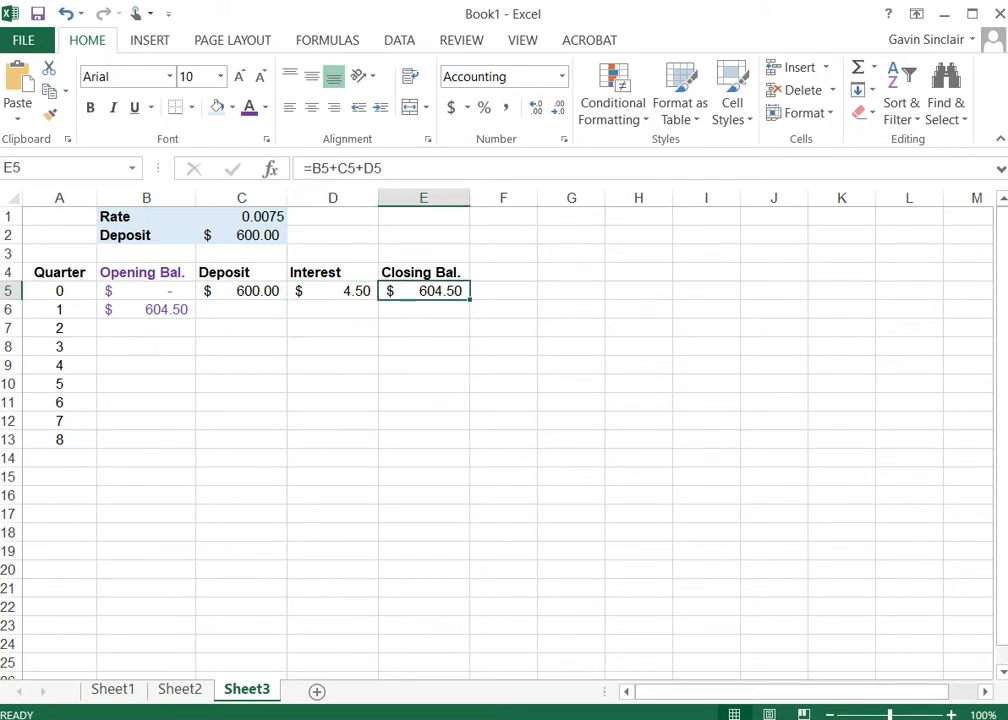
key("Down")
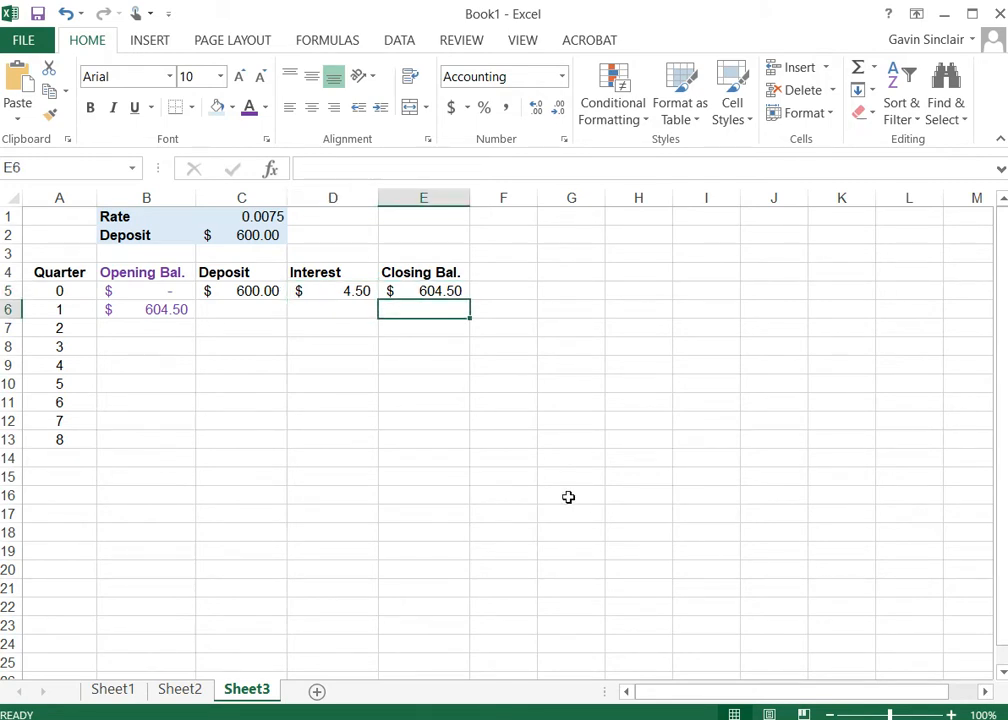
Inspect the cell references used by the formulas in E5, C5 and D5, leaving each formula unedited
double_click(427, 289)
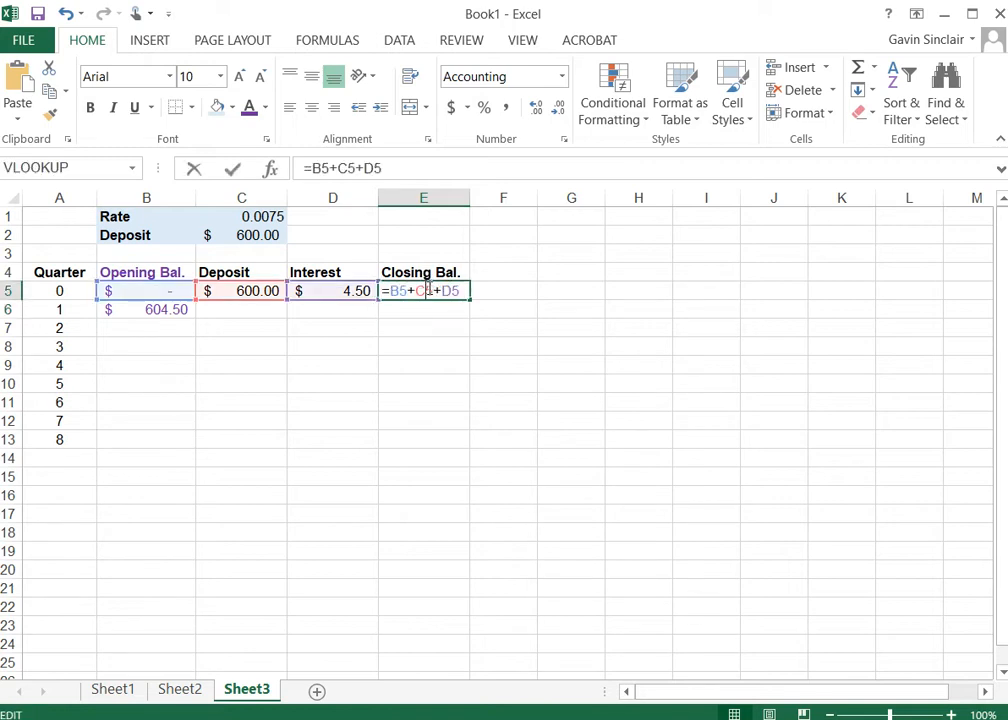
key("Escape")
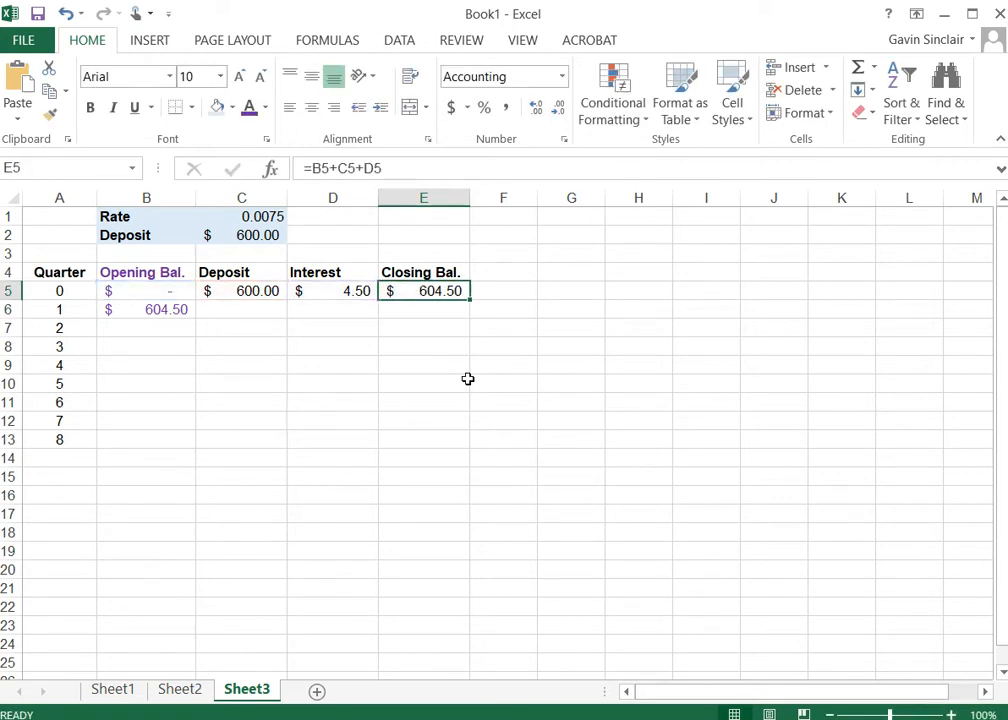
double_click(250, 290)
key("Escape")
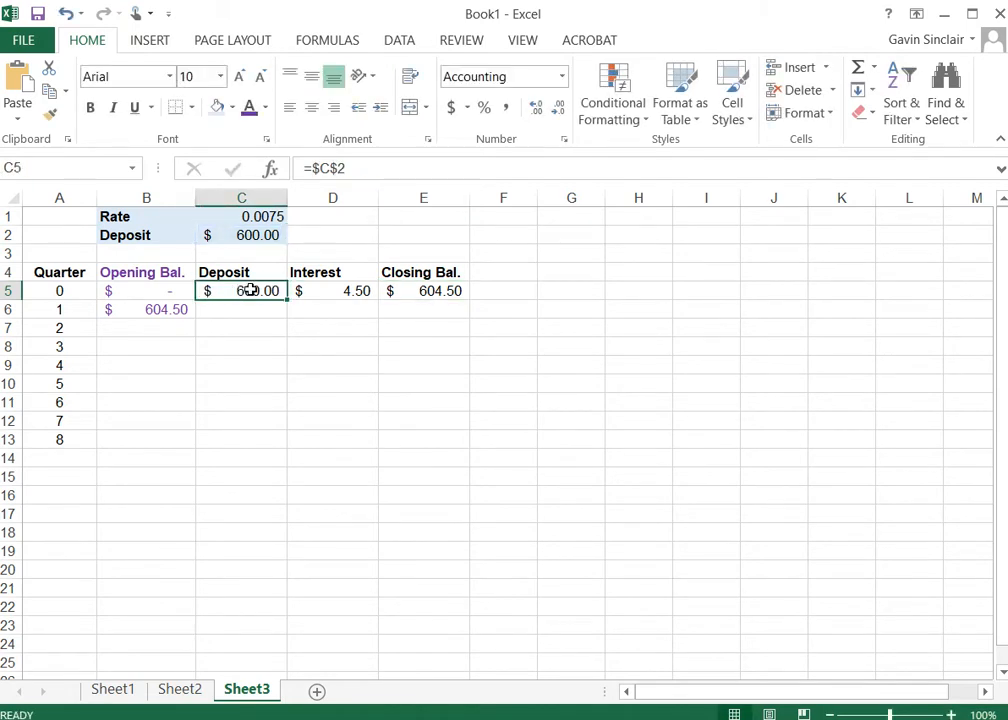
double_click(333, 290)
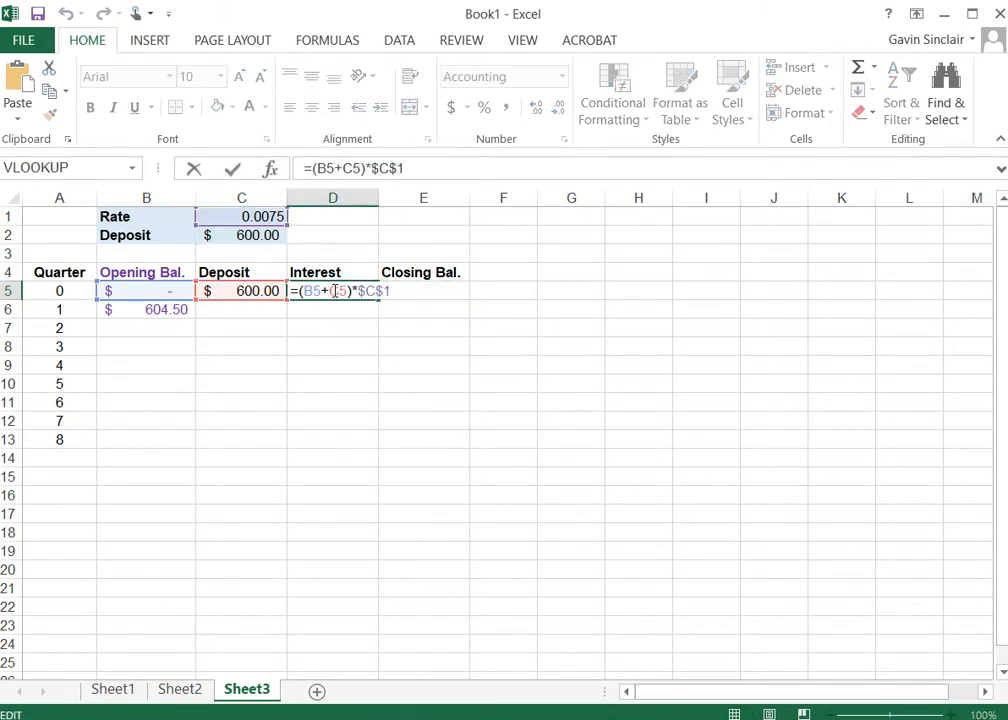
key("Escape")
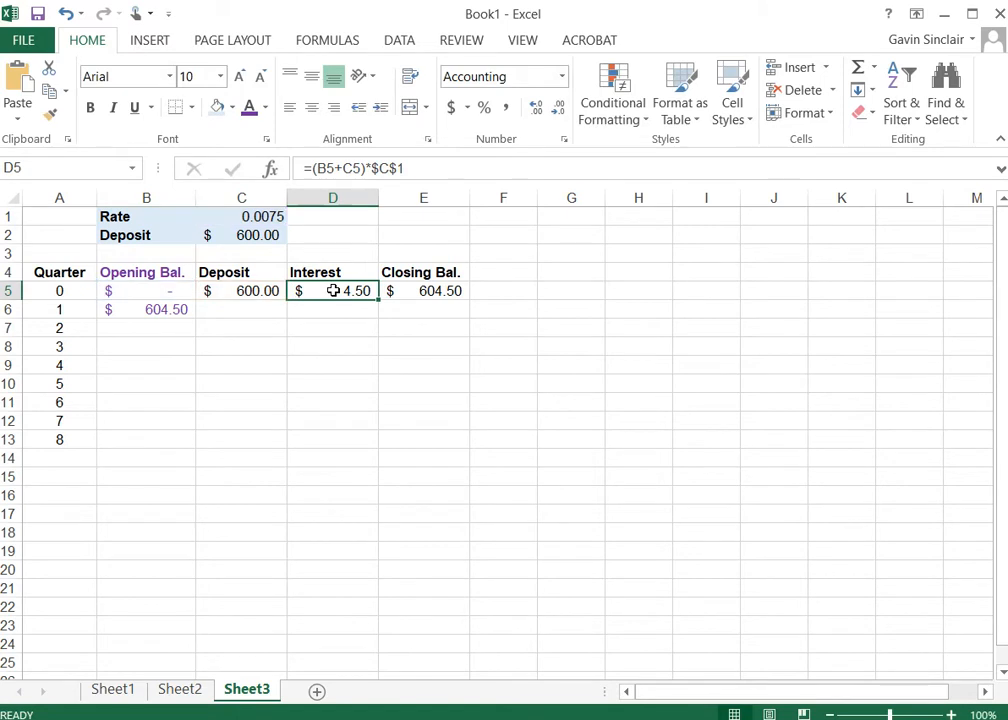
Copy the quarter 0 deposit, interest and closing balance formulas from C5:E5 into the quarter 1 row at C6:E6
left_click_drag(242, 293, 405, 292)
key("ctrl+c")
key("Down")
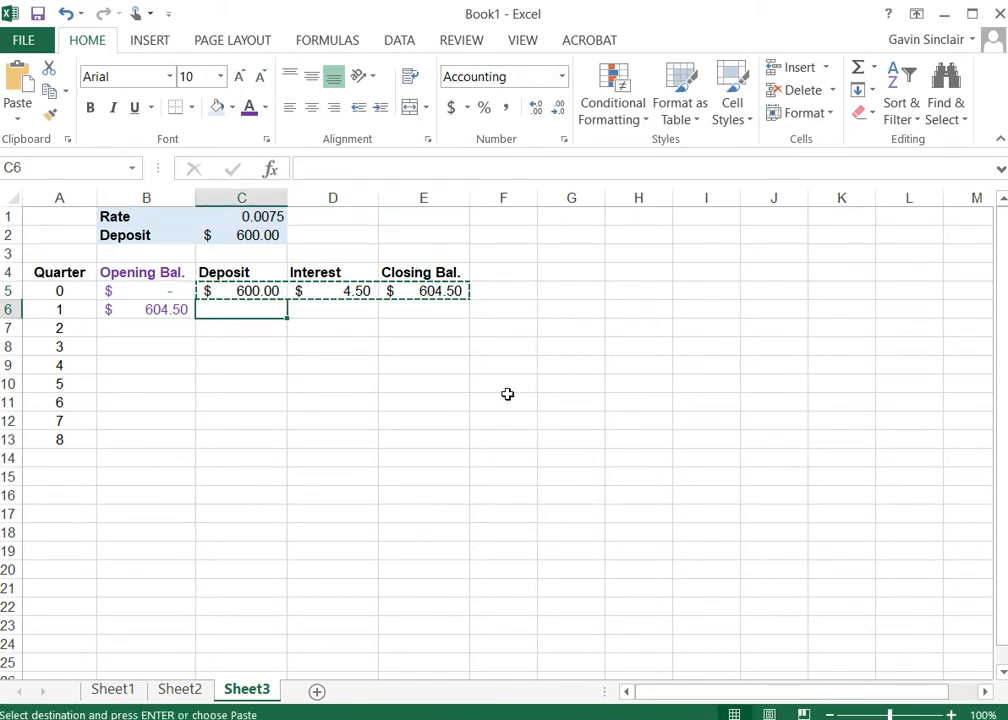
key("ctrl+v")
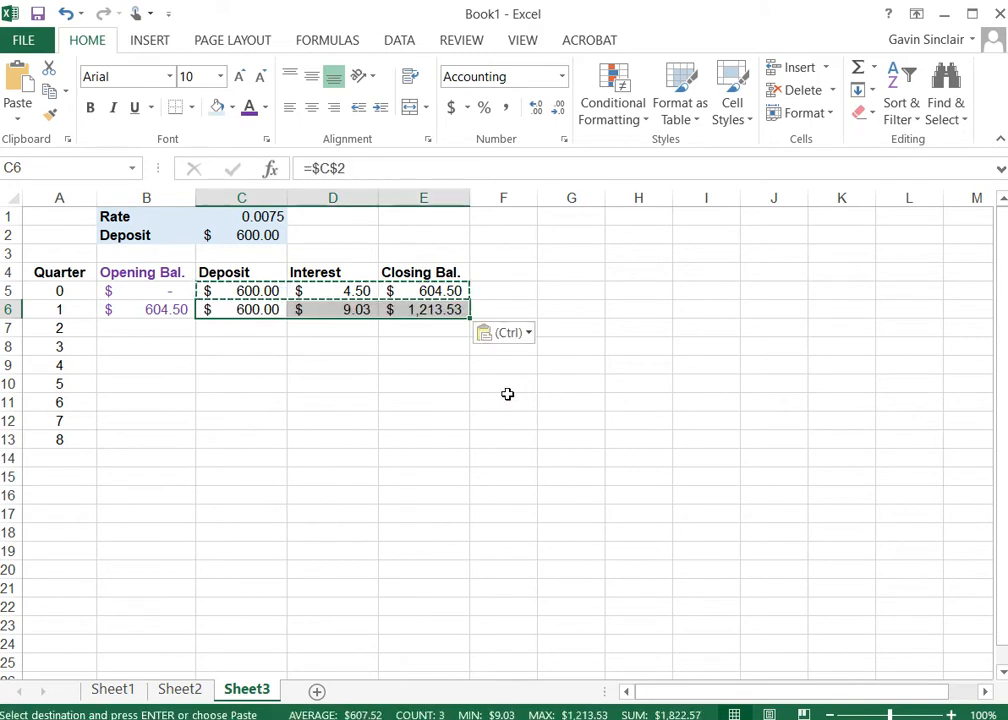
key("Escape")
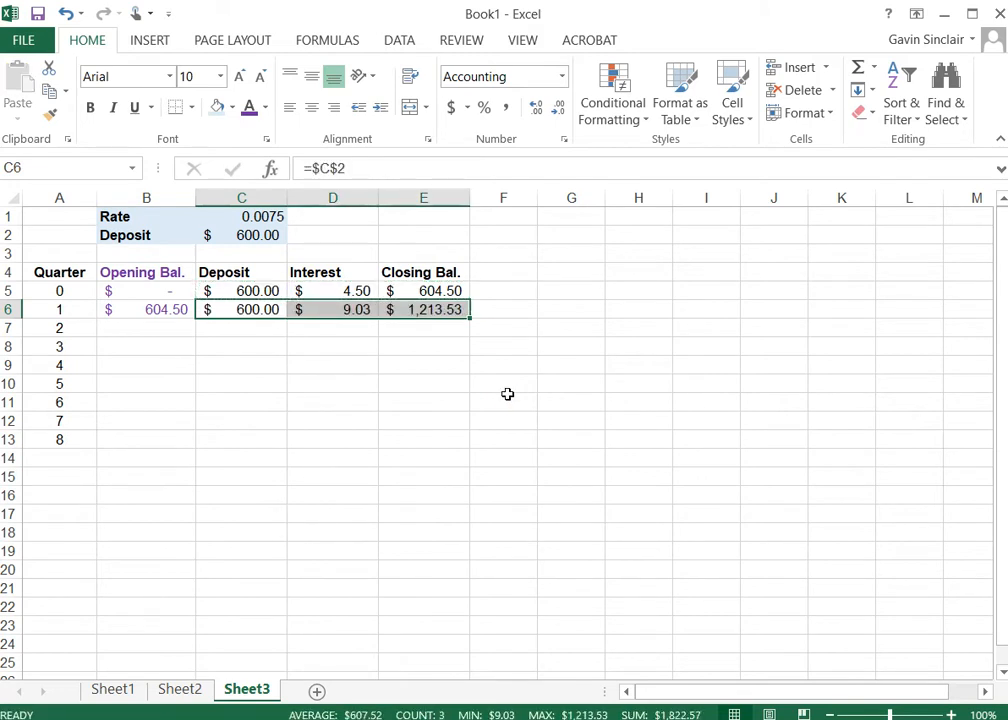
Check the cell references in the copied interest and closing balance formulas in D6 and E6, including the absolute reference $C$1
double_click(353, 310)
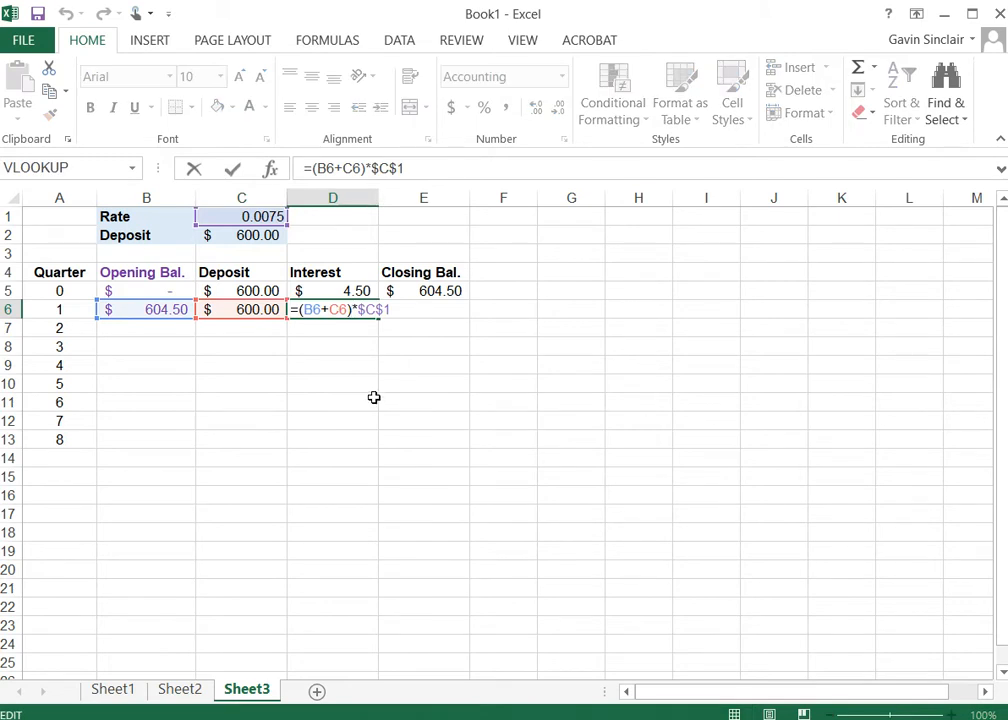
key("ctrl+Return")
left_click(428, 310)
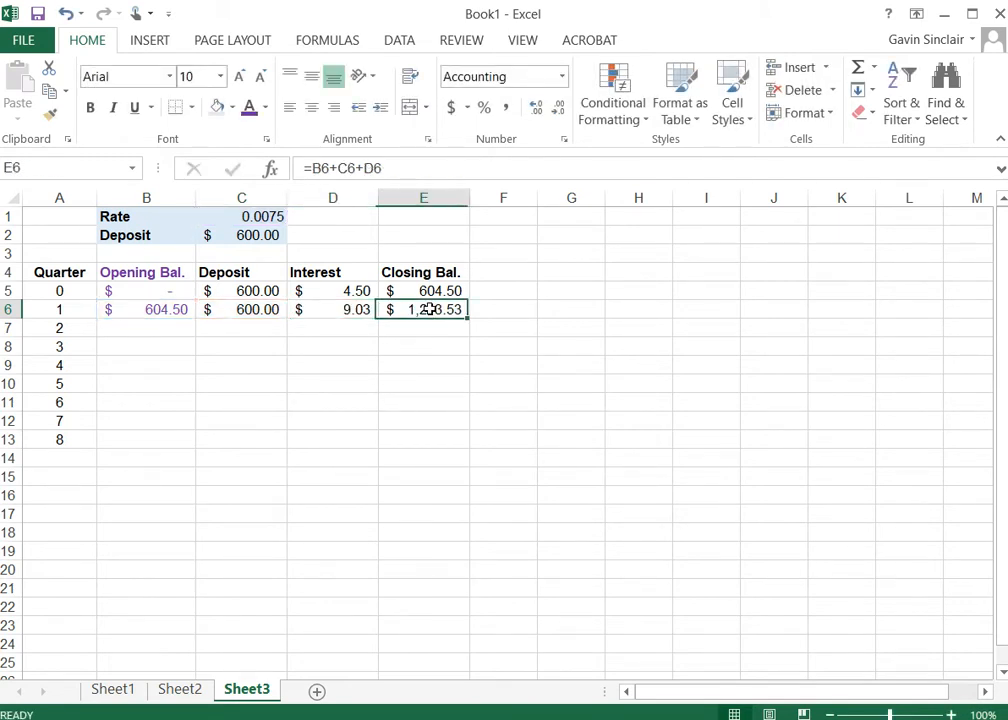
double_click(428, 310)
key("Escape")
left_click(345, 310)
type("=(B6+C6)*$C$1")
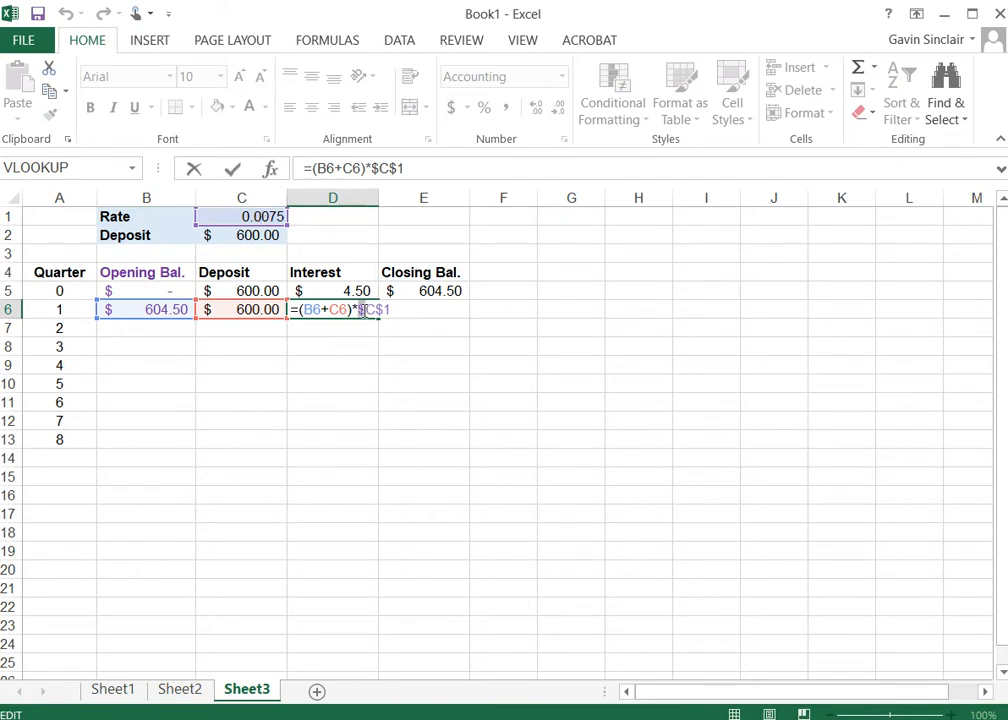
left_click_drag(357, 309, 382, 311)
key("ctrl+Return")
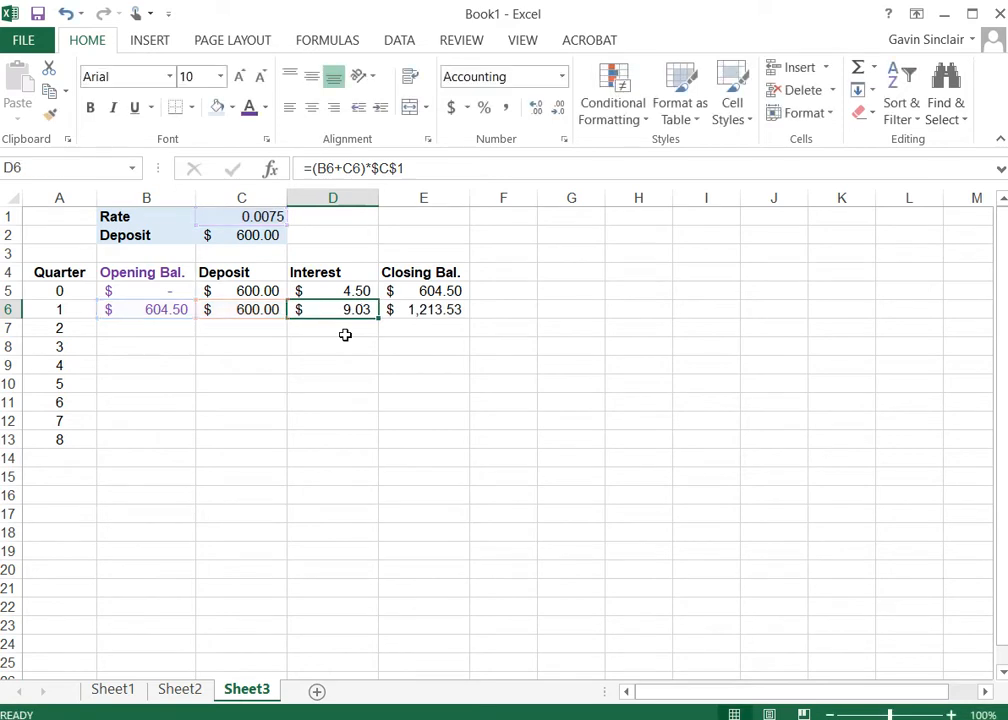
left_click(291, 383)
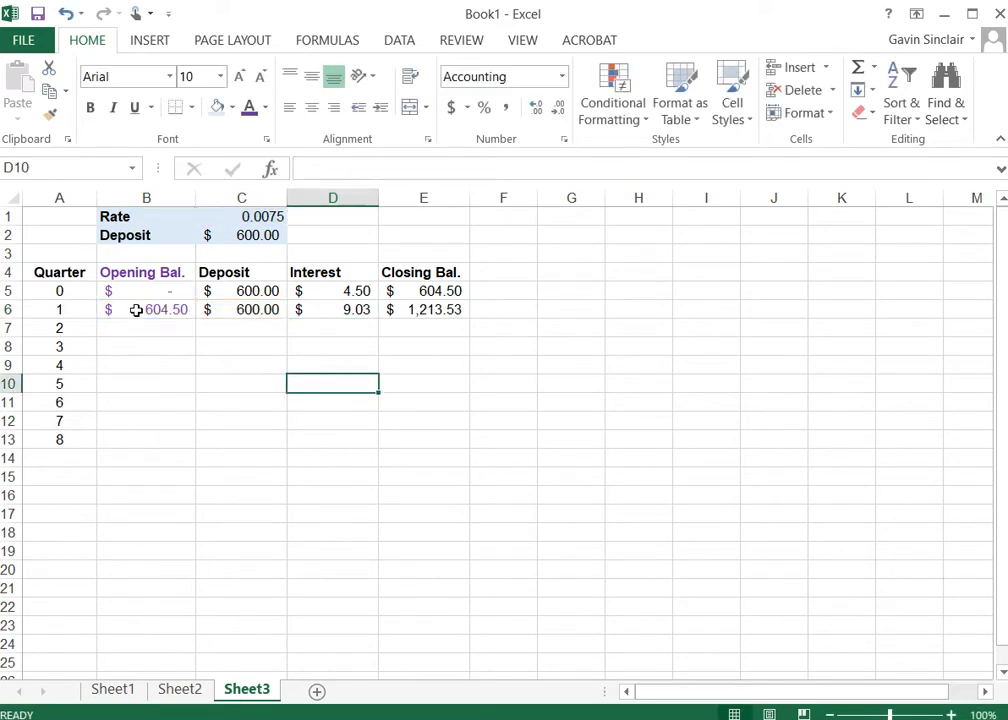
left_click_drag(136, 310, 430, 441)
right_click(370, 370)
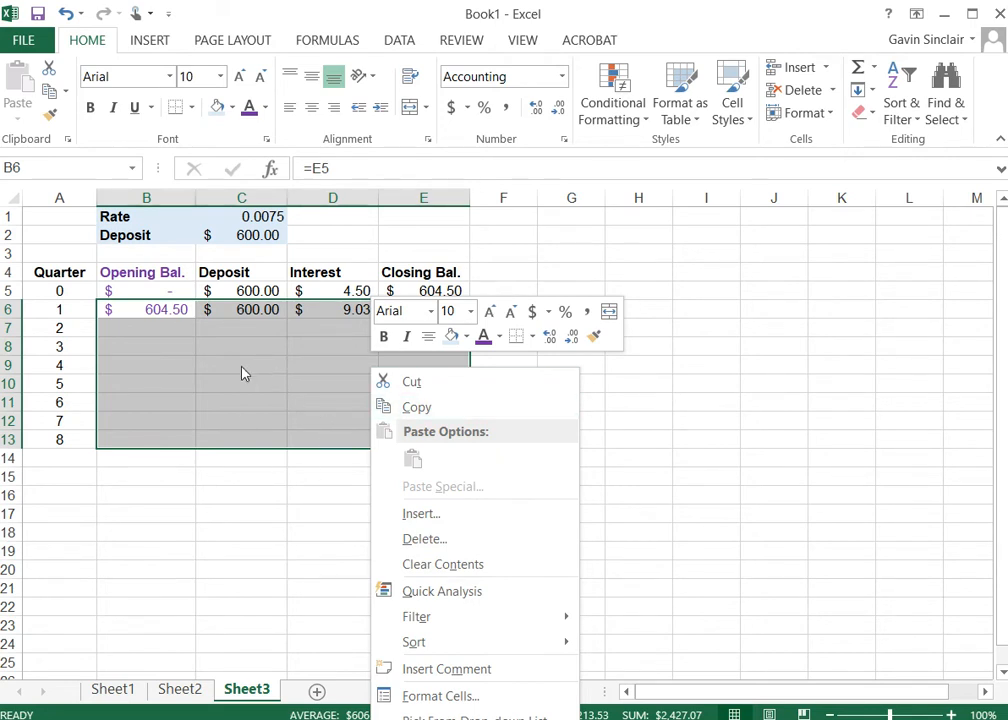
key("Escape")
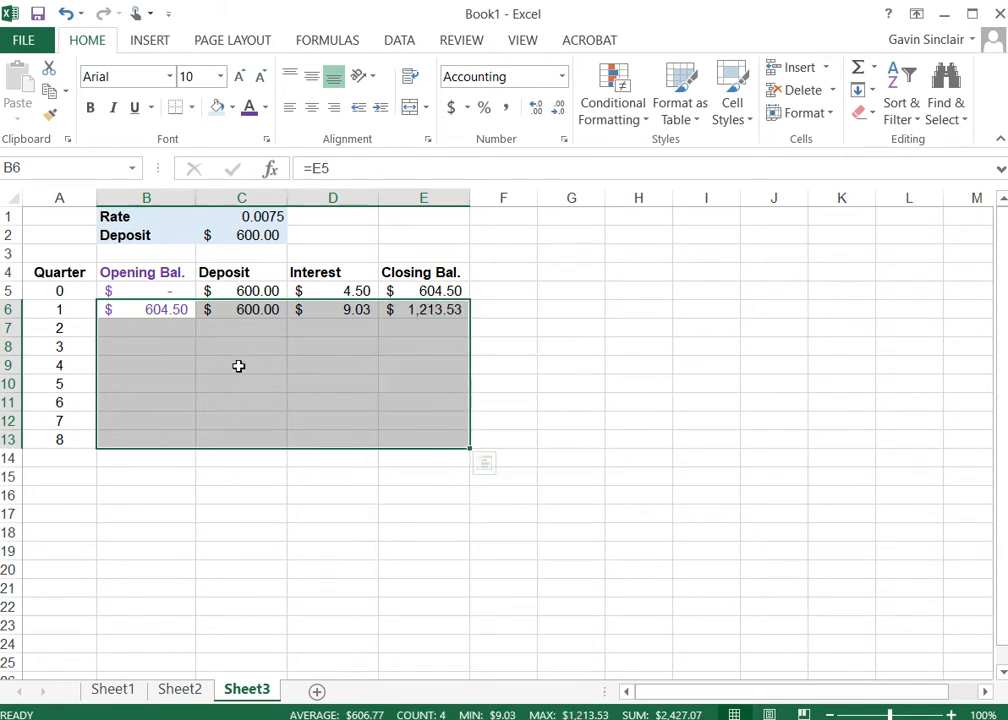
left_click(351, 605)
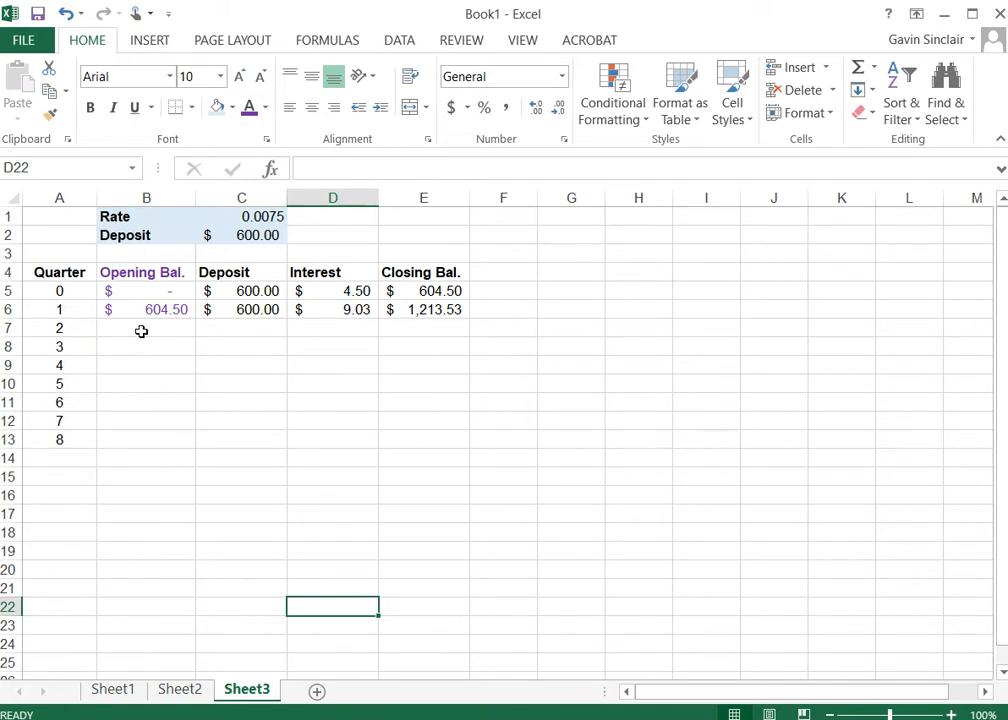
Fill the quarter 1 formulas in B6:E6 down through quarter 8, covering the range B6:E13
left_click_drag(155, 309, 424, 439)
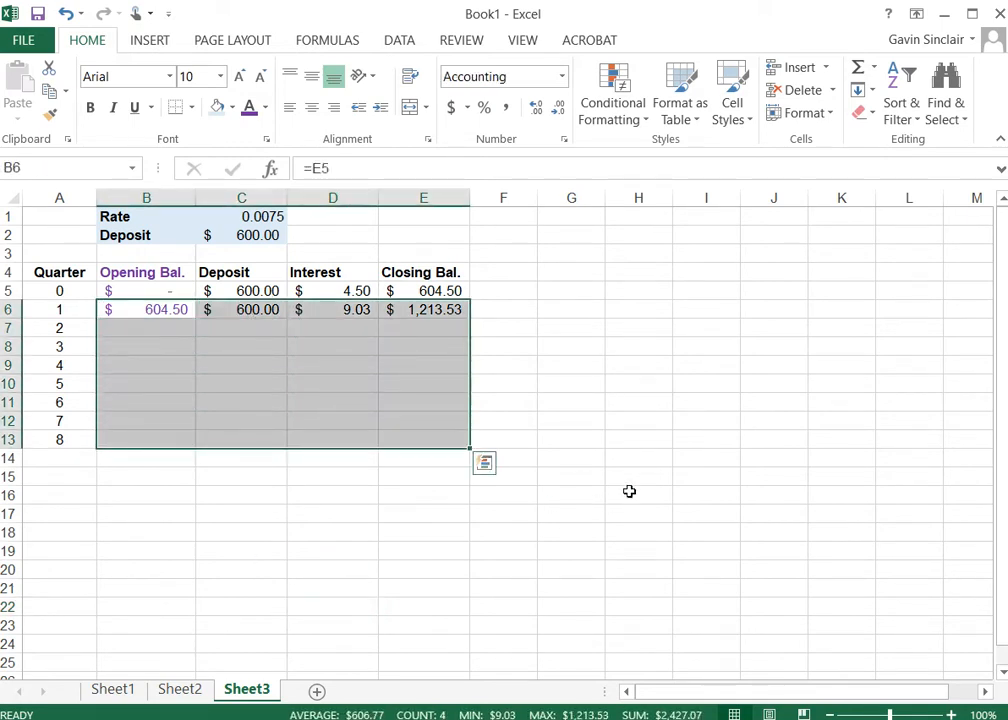
key("ctrl+d")
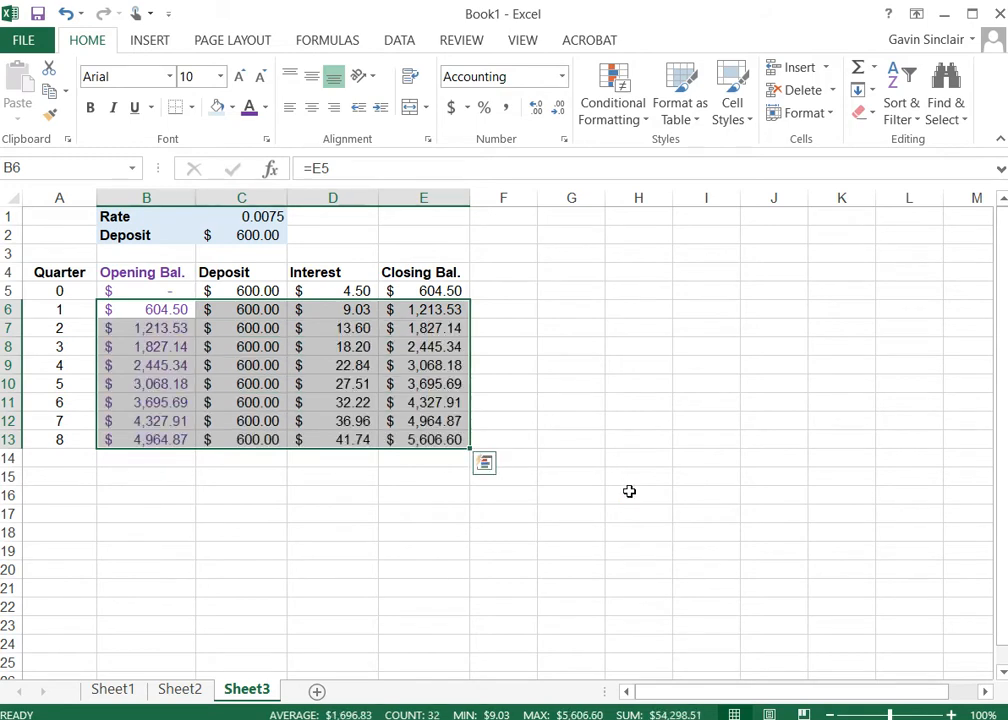
left_click(293, 532)
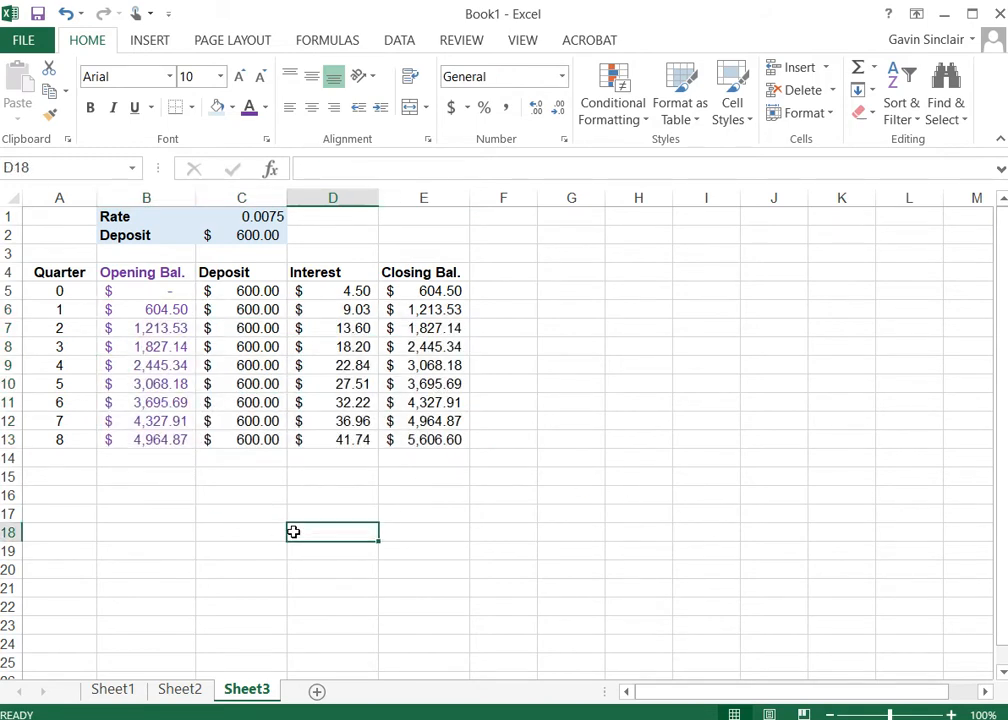
left_click(144, 439)
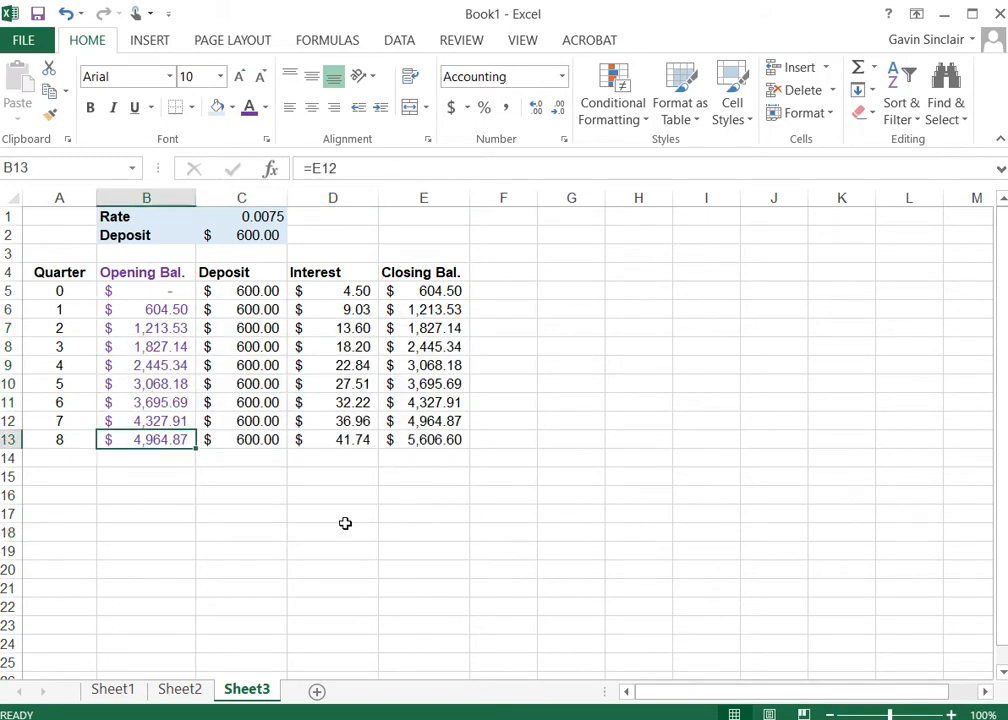
Bold the quarter 8 opening balance in B13 and check the rate and deposit input cells C1 and C2
key("ctrl+b")
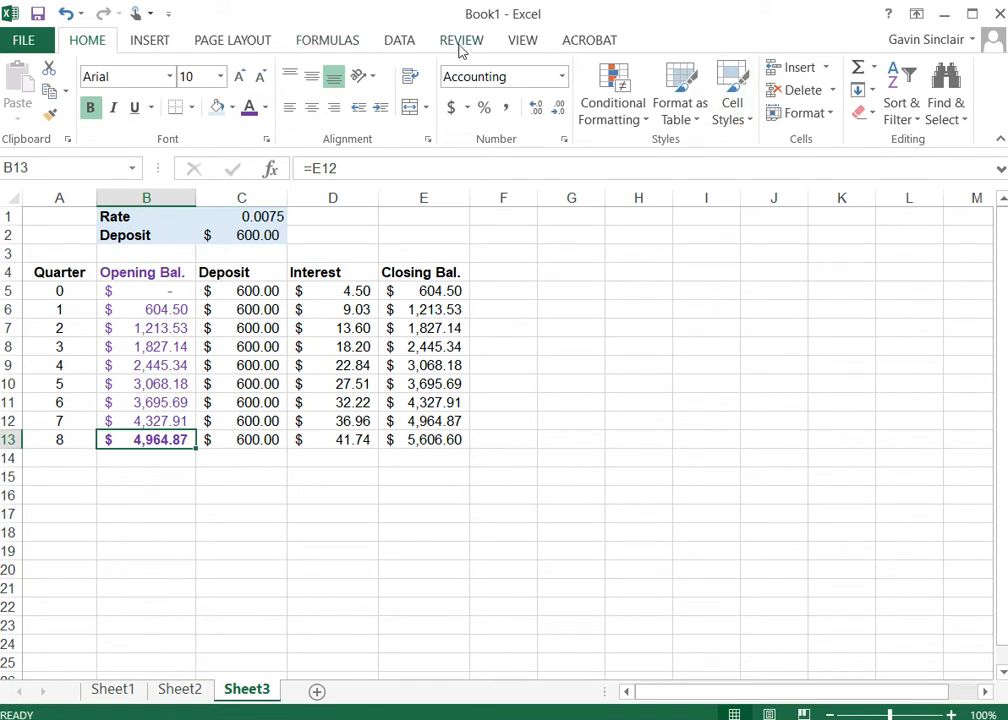
left_click(399, 45)
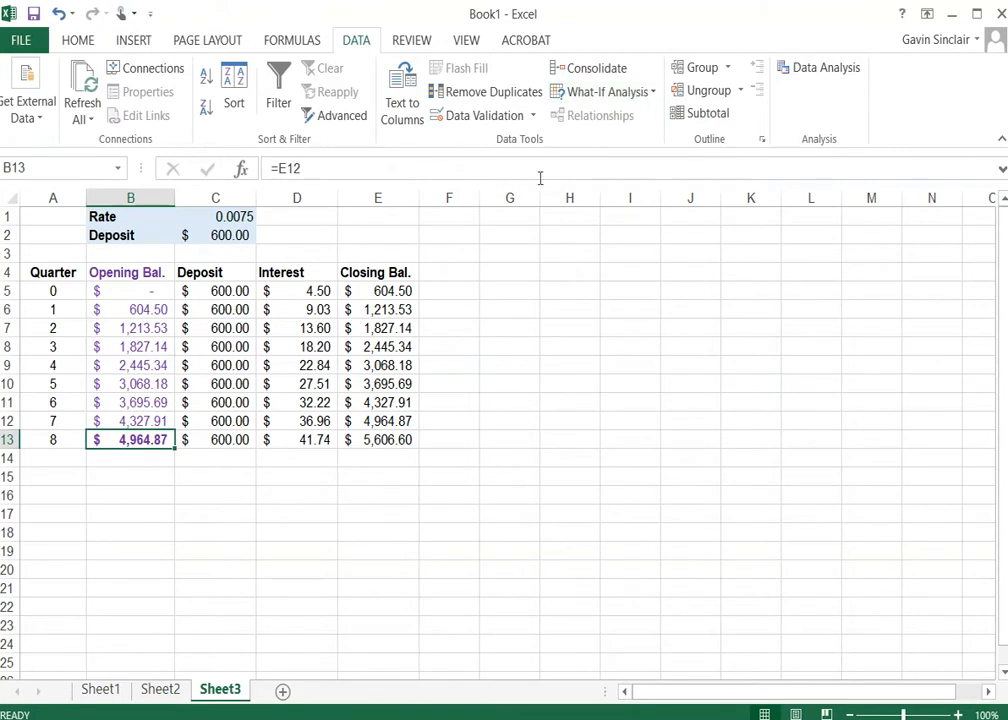
left_click(176, 538)
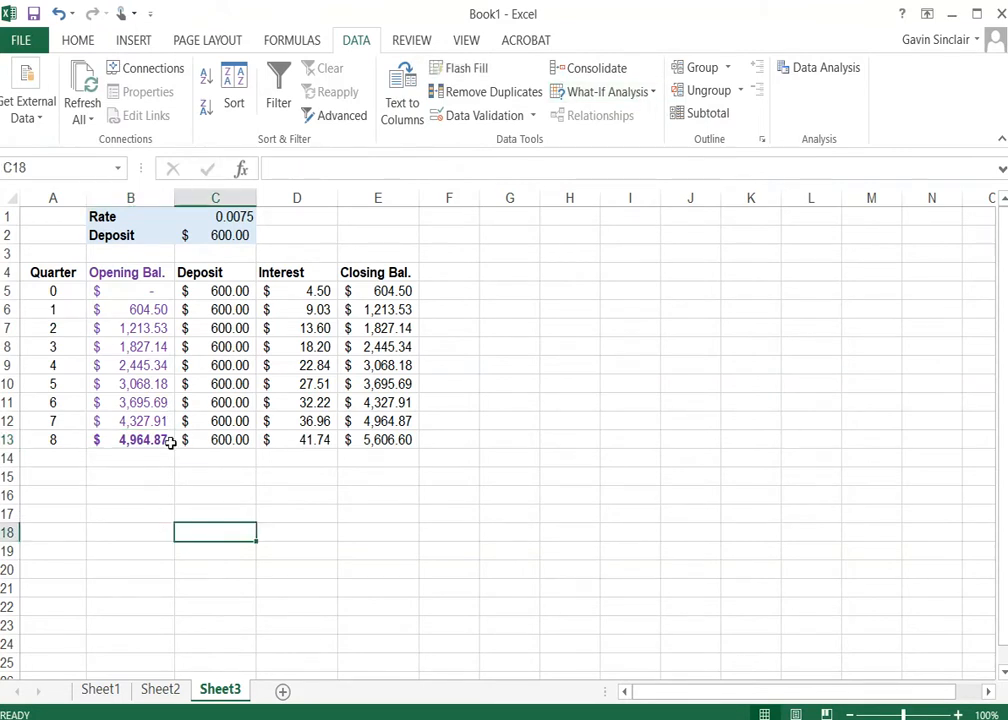
left_click(140, 440)
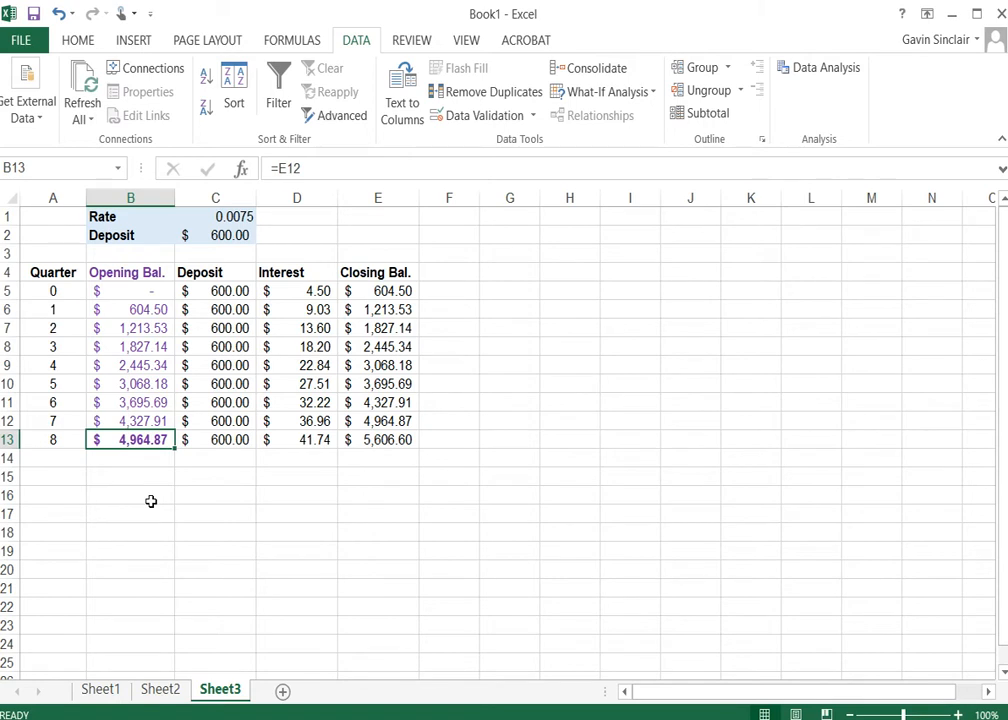
left_click(224, 216)
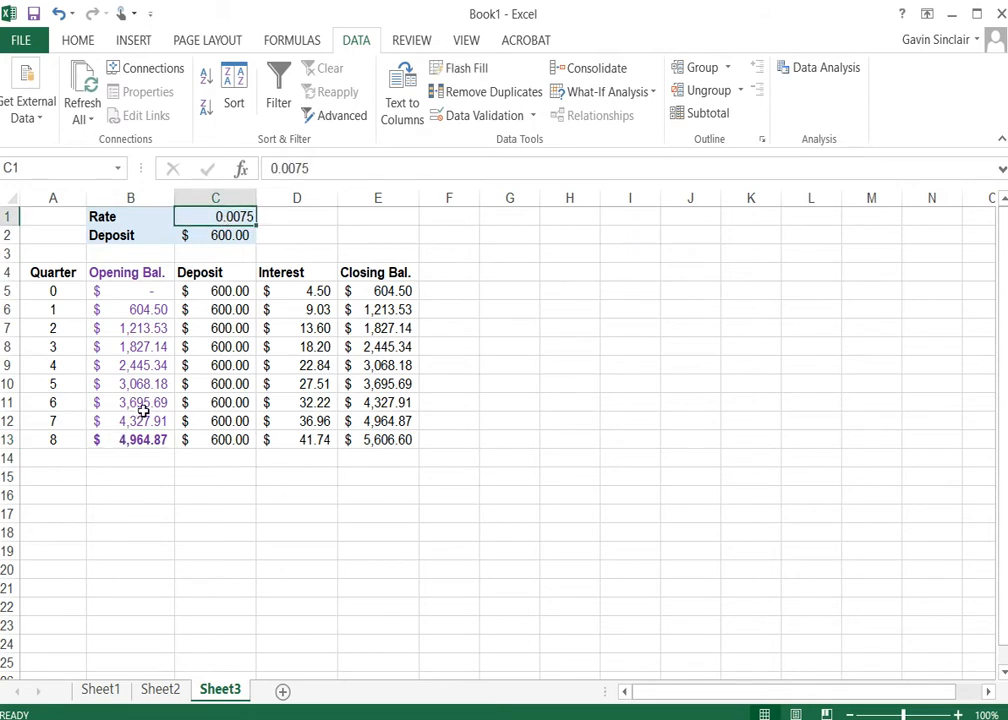
left_click(242, 233)
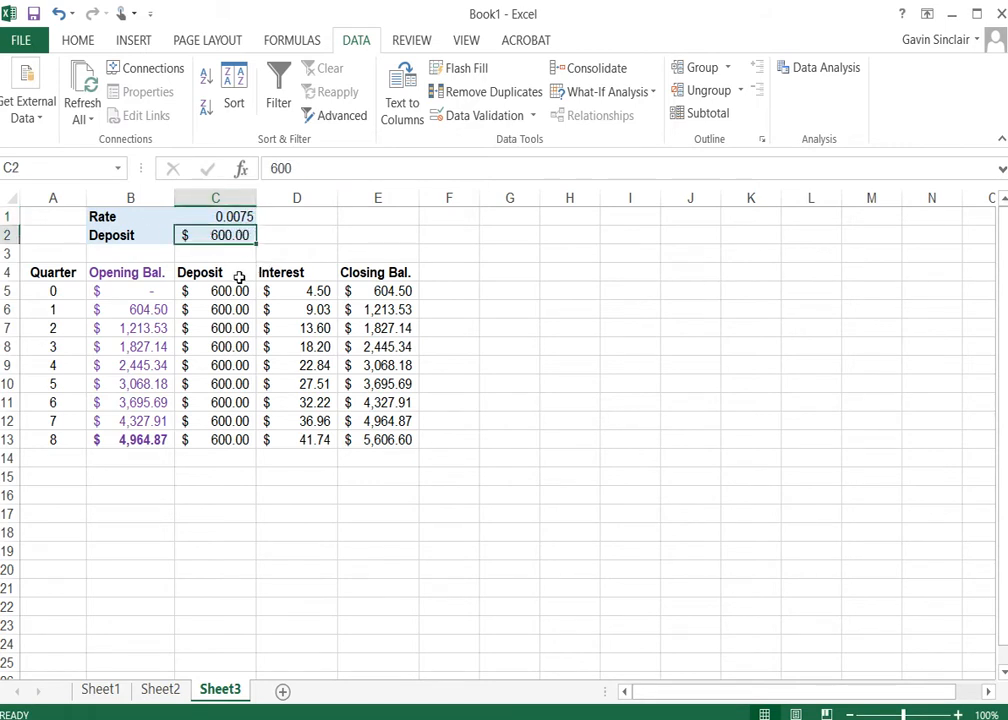
Use Goal Seek to bring the quarter 8 opening balance in B13 to 6000 by changing the deposit in C2, and inspect the solved deposit
left_click(137, 441)
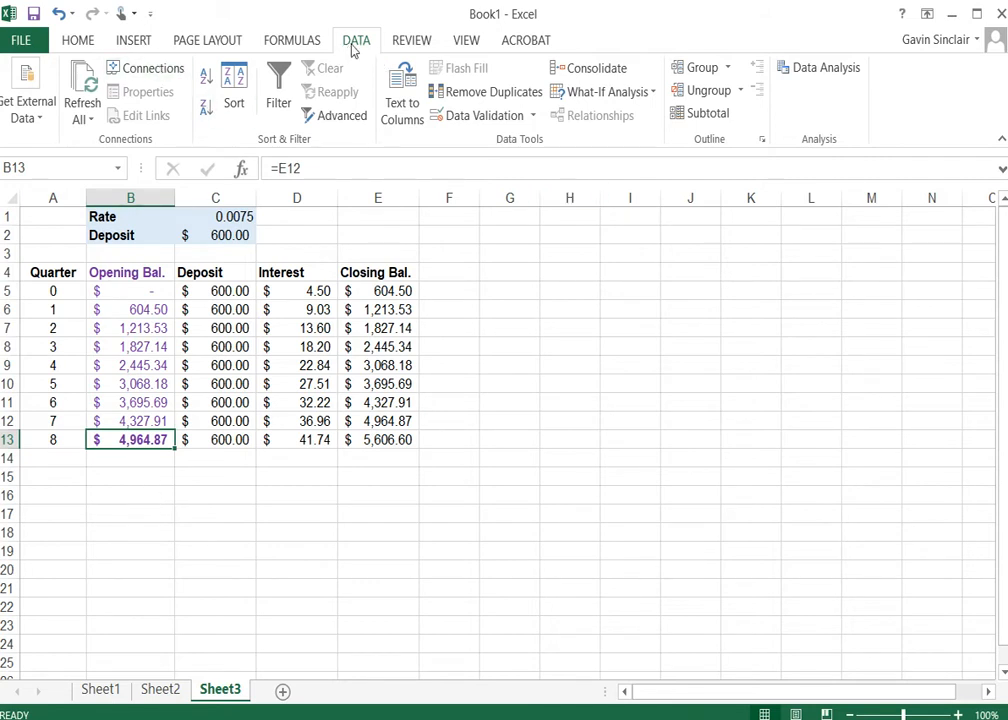
left_click(653, 92)
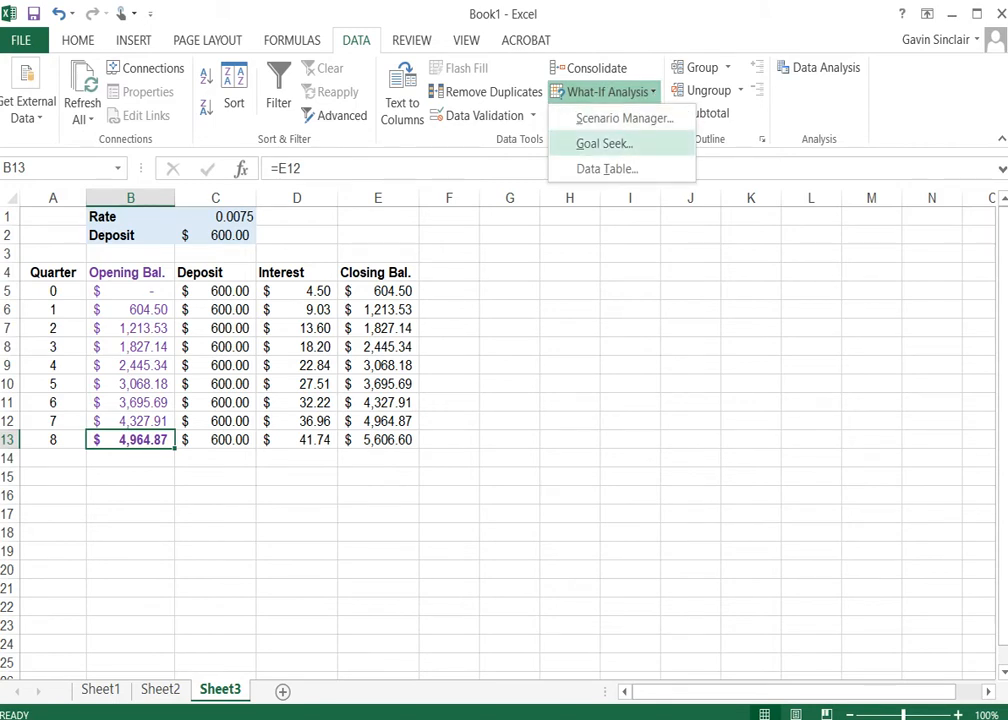
left_click(604, 143)
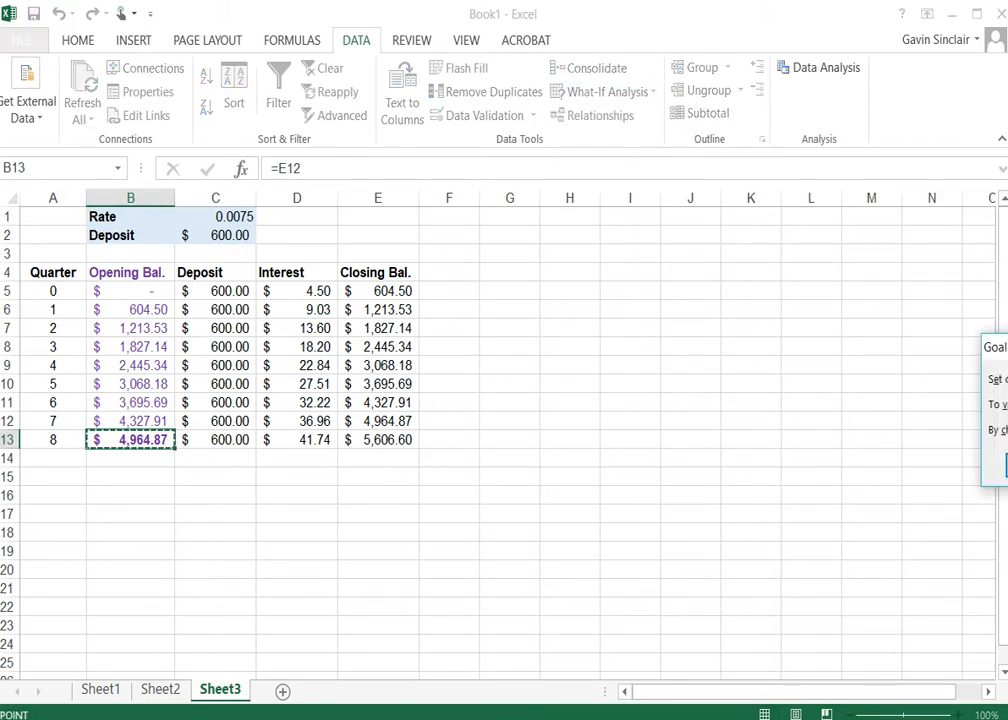
left_click_drag(1007, 349, 553, 286)
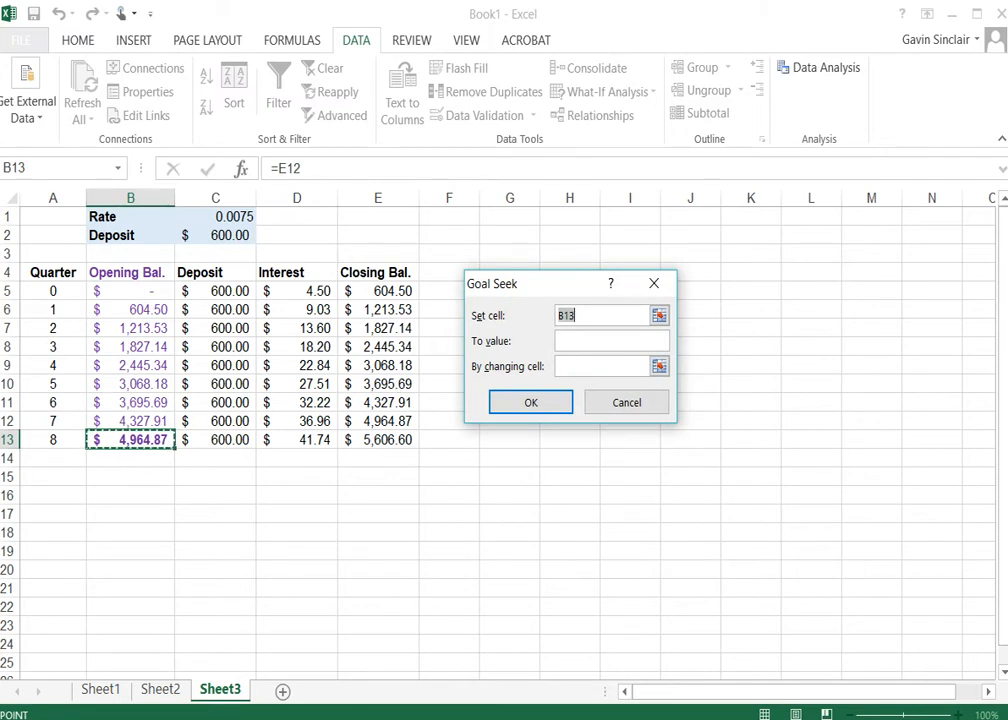
left_click(611, 341)
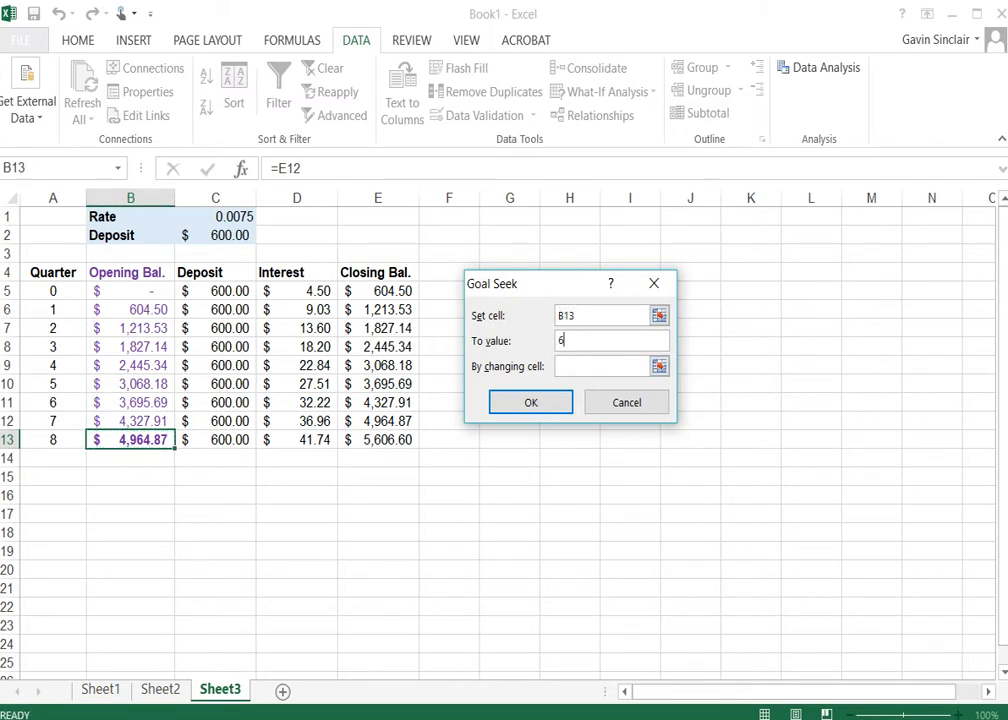
type("6000")
key("Tab")
left_click(232, 237)
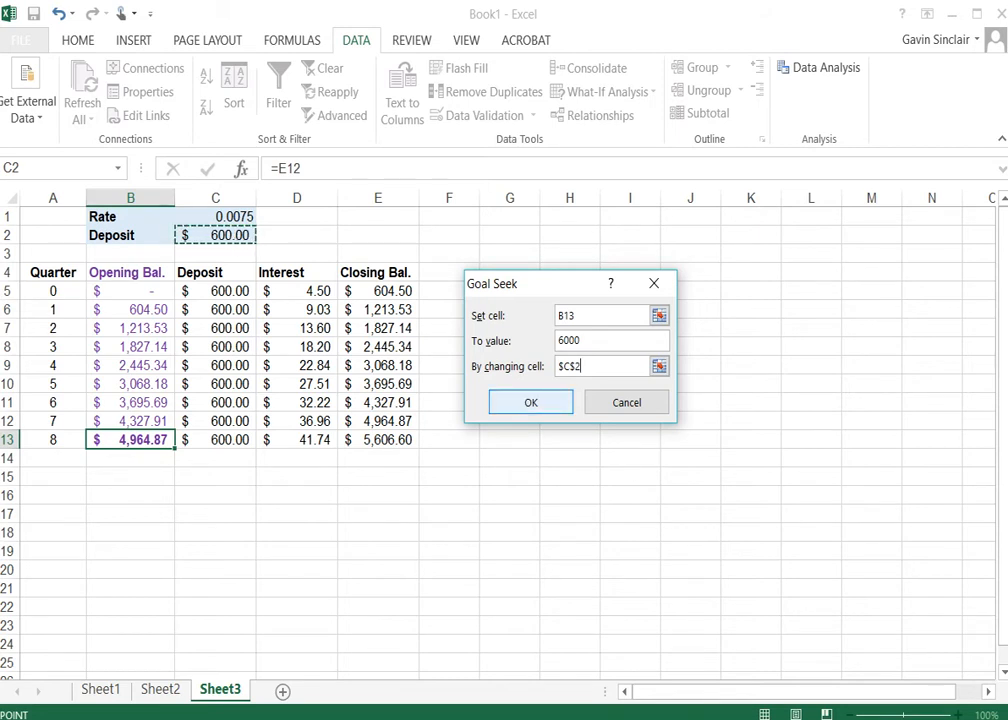
left_click(531, 408)
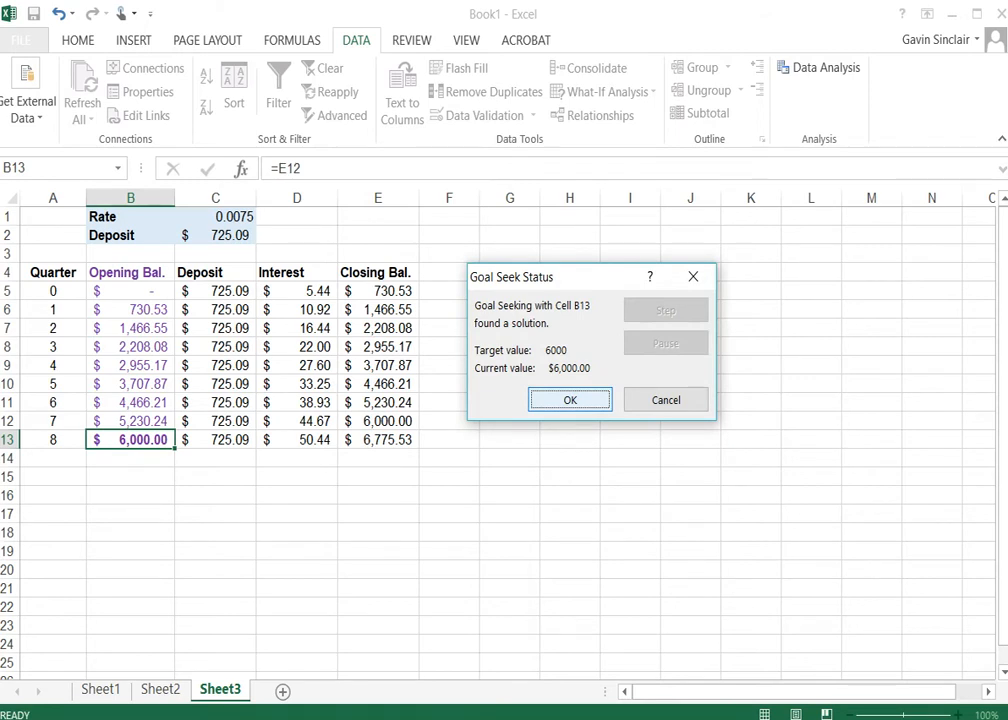
left_click(570, 400)
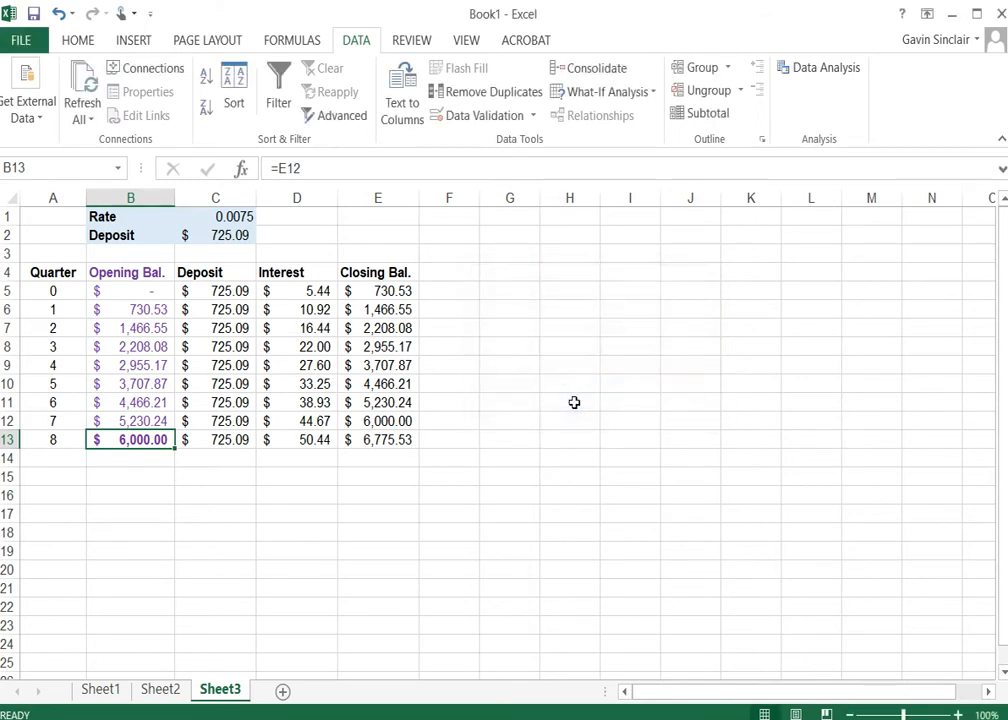
left_click(235, 250)
left_click(234, 236)
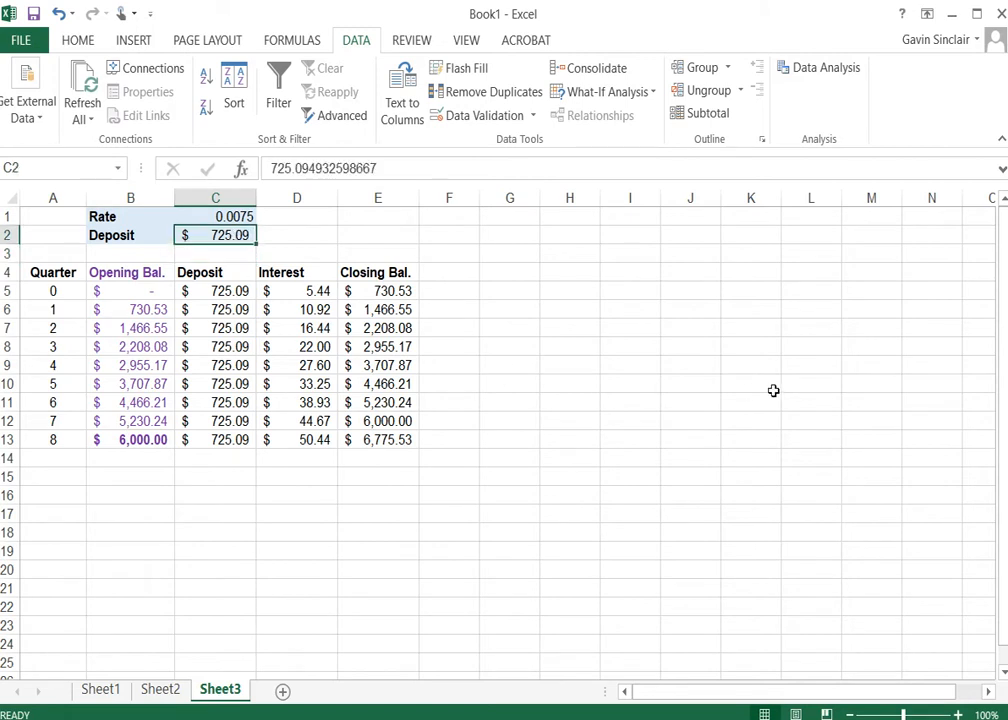
left_click(137, 440)
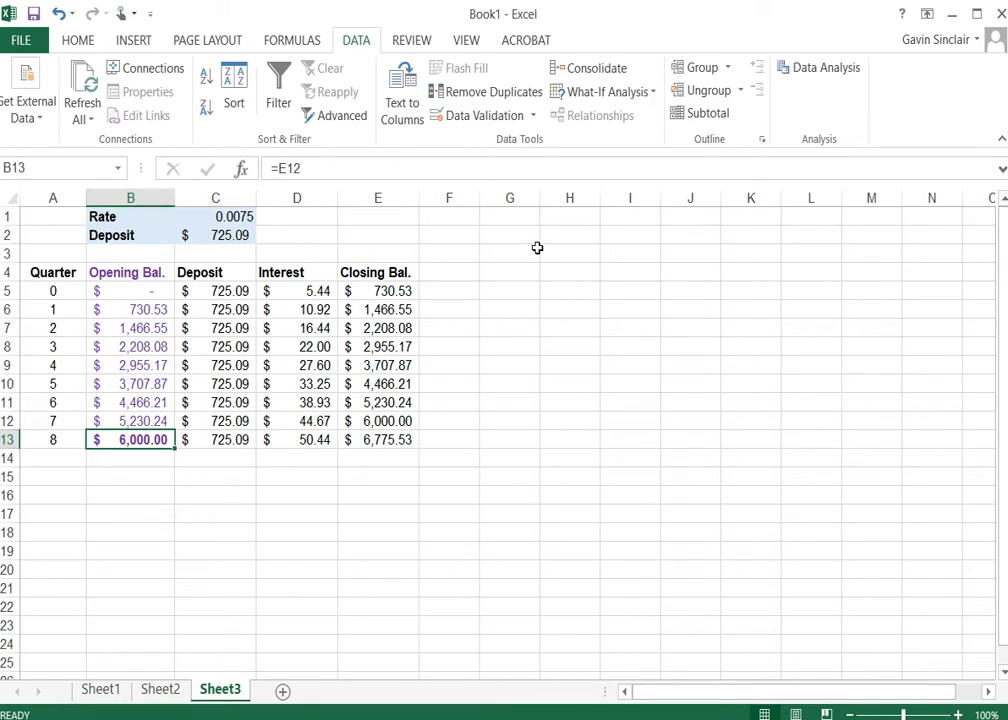
Add a new worksheet and enter the headers Month, Opening Bal., Interest, Repayment and Closing Bal. in A4:E4
left_click(283, 692)
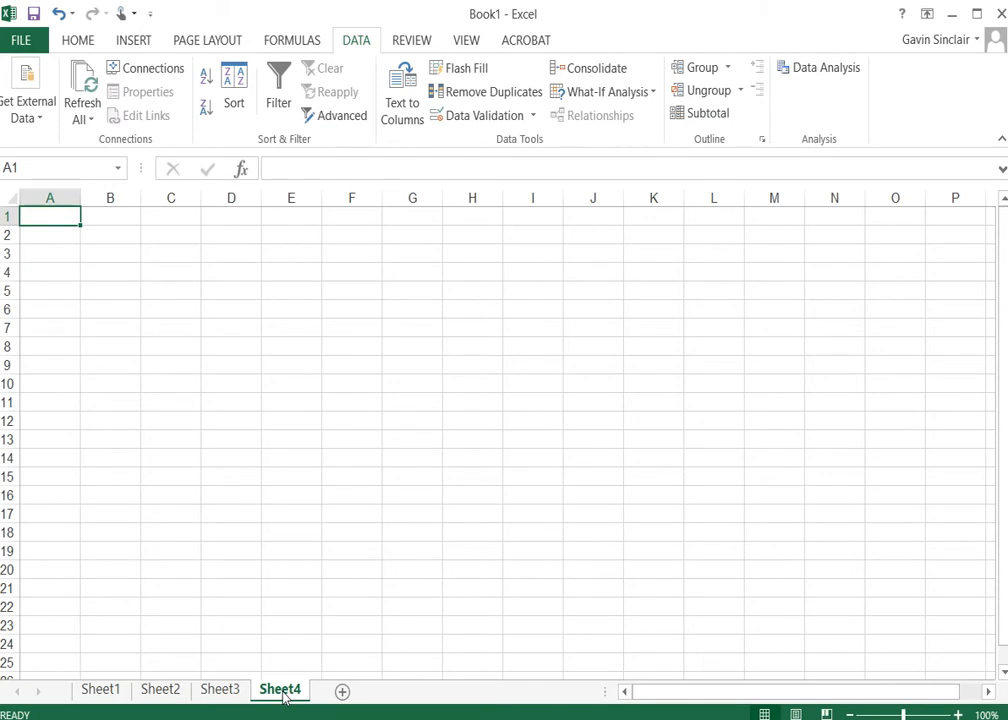
key("Down")
key("Down")
key("Down")
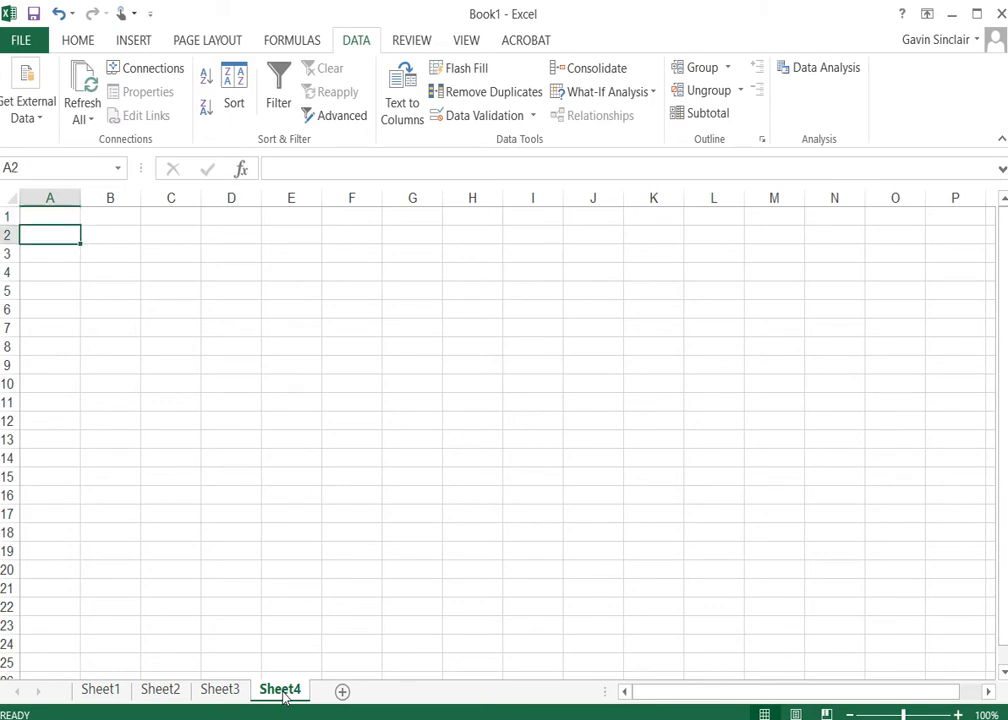
type("Month")
key("Tab")
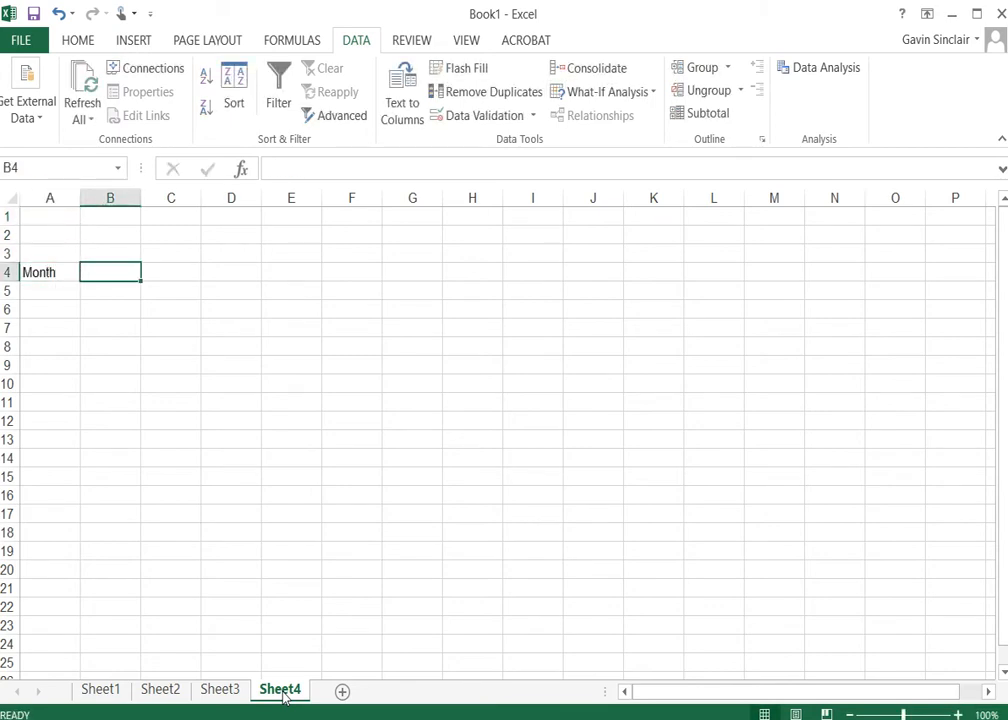
type("Open")
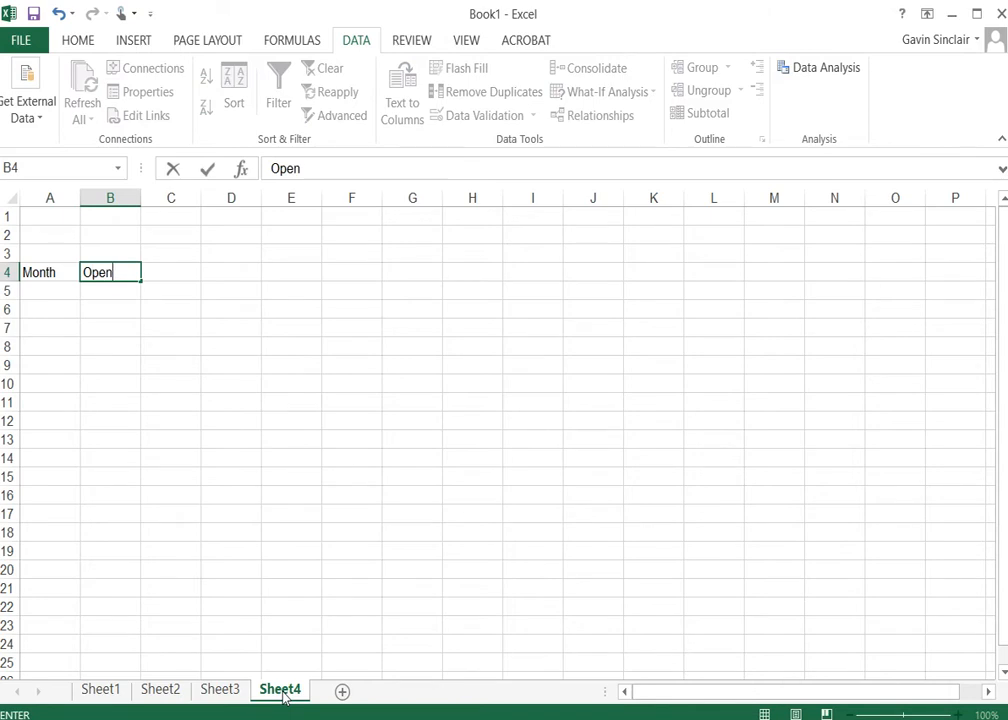
type("ing Bal.")
key("Tab")
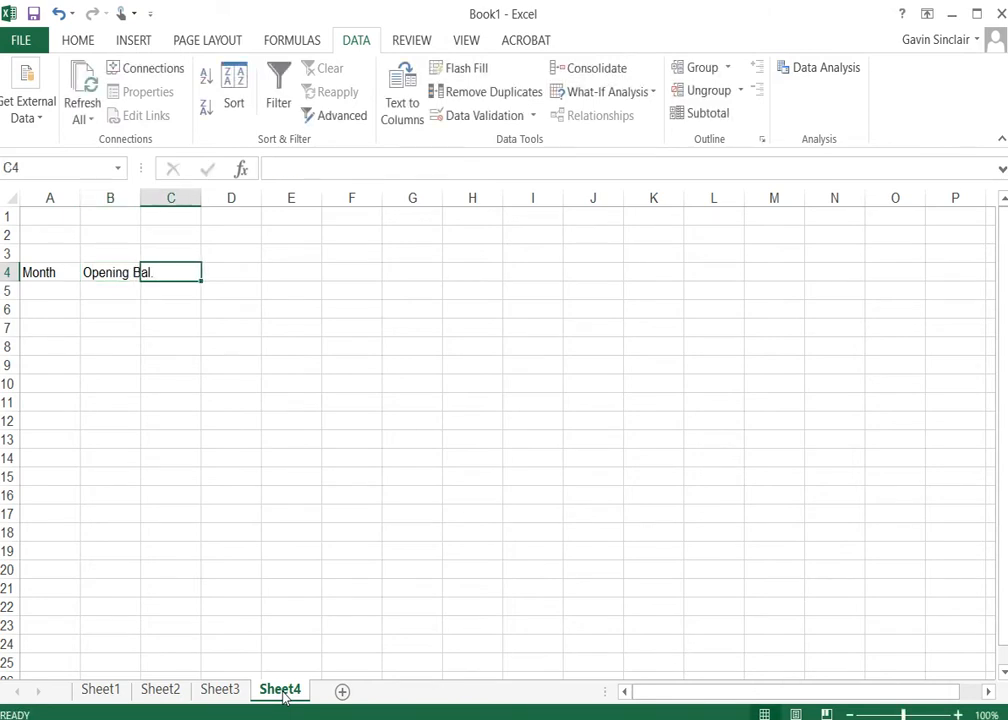
type("Interest")
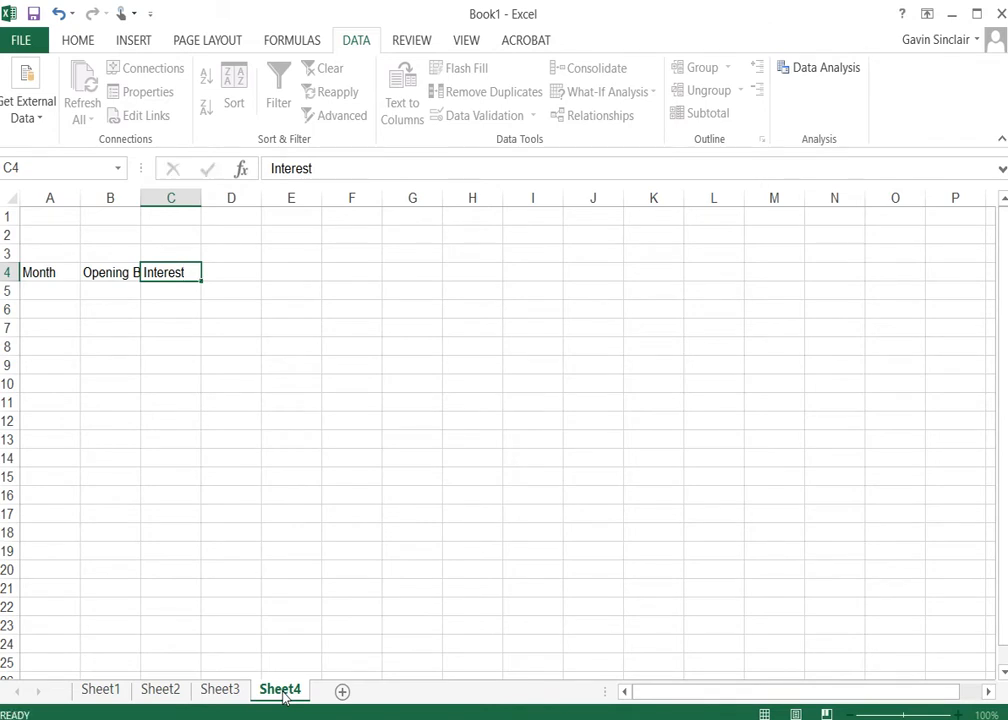
key("Tab")
type("Repayment")
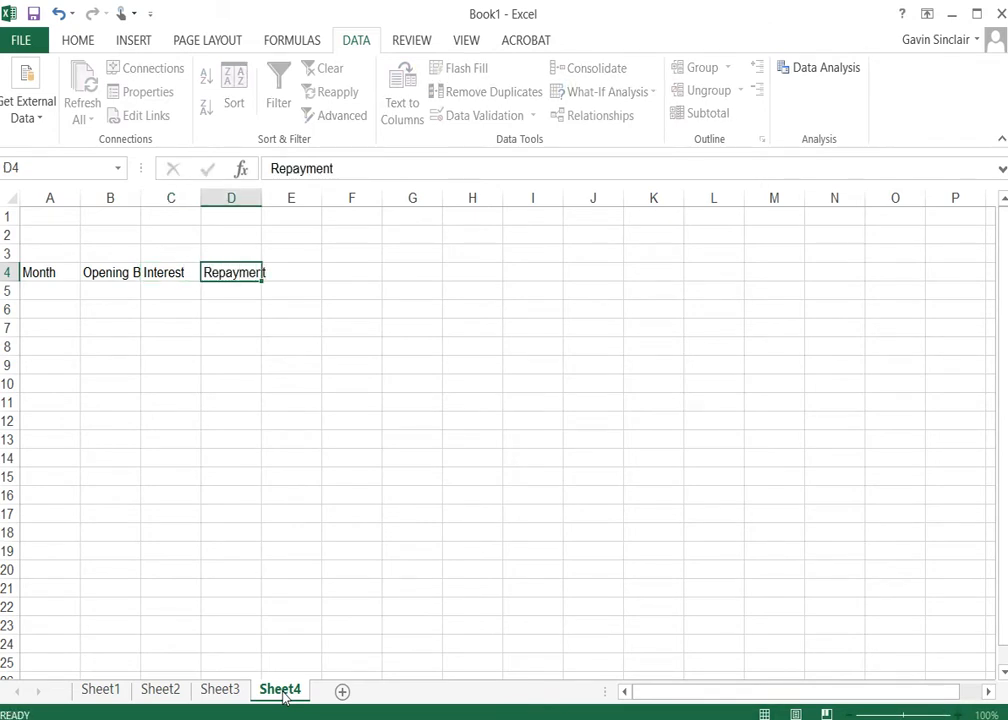
key("Tab")
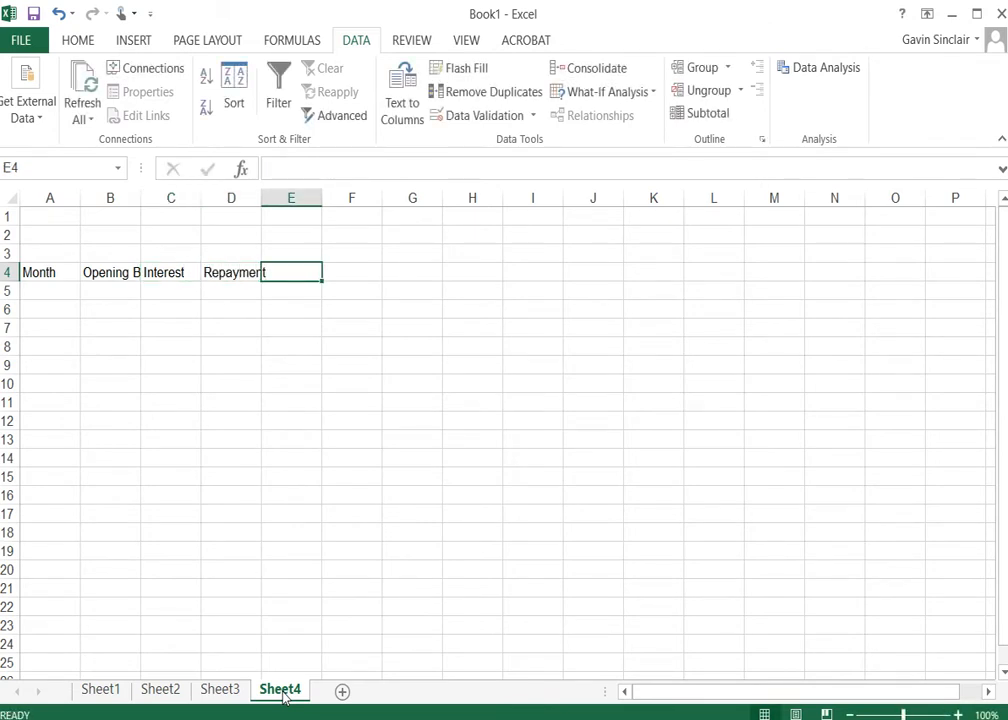
type("Closing Bal.")
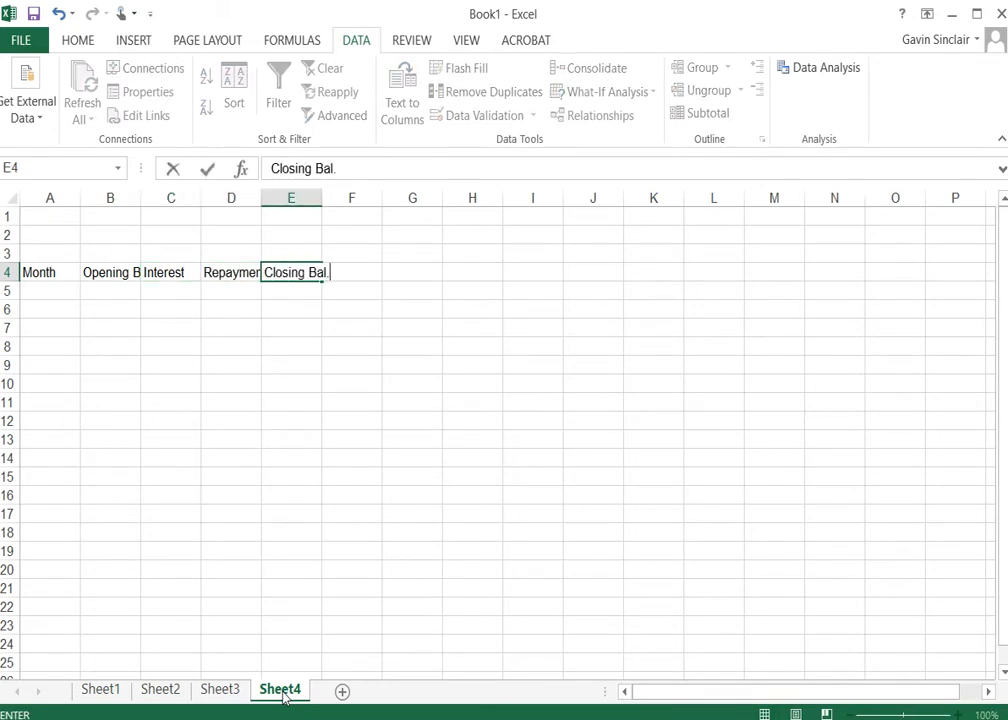
key("Return")
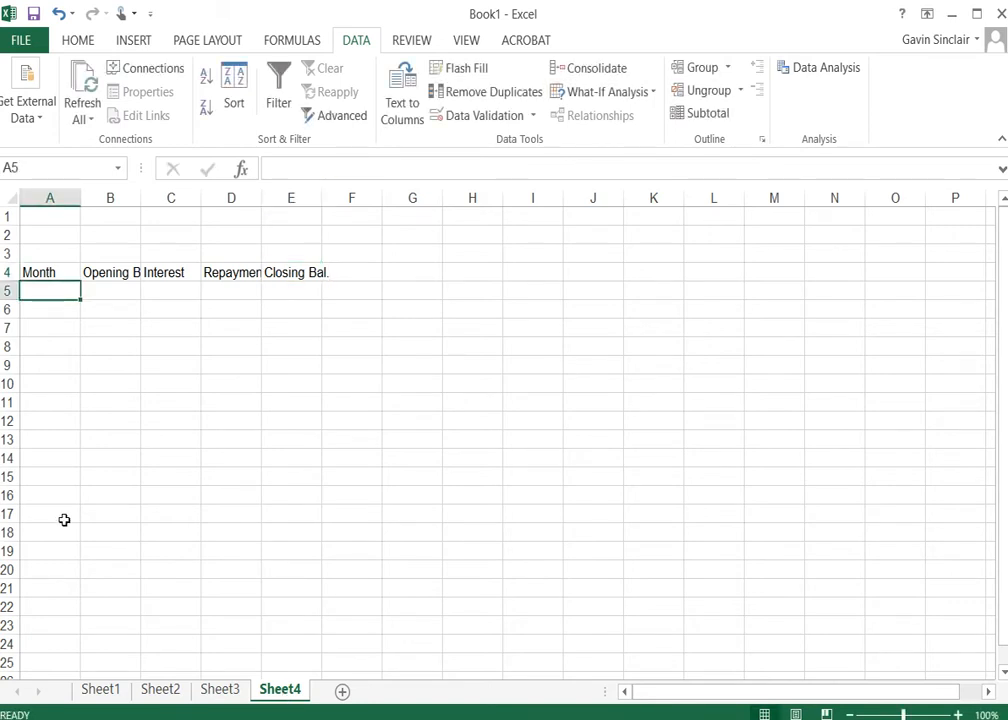
Widen columns A through E equally so that all the row 4 headers fit
left_click_drag(50, 197, 292, 200)
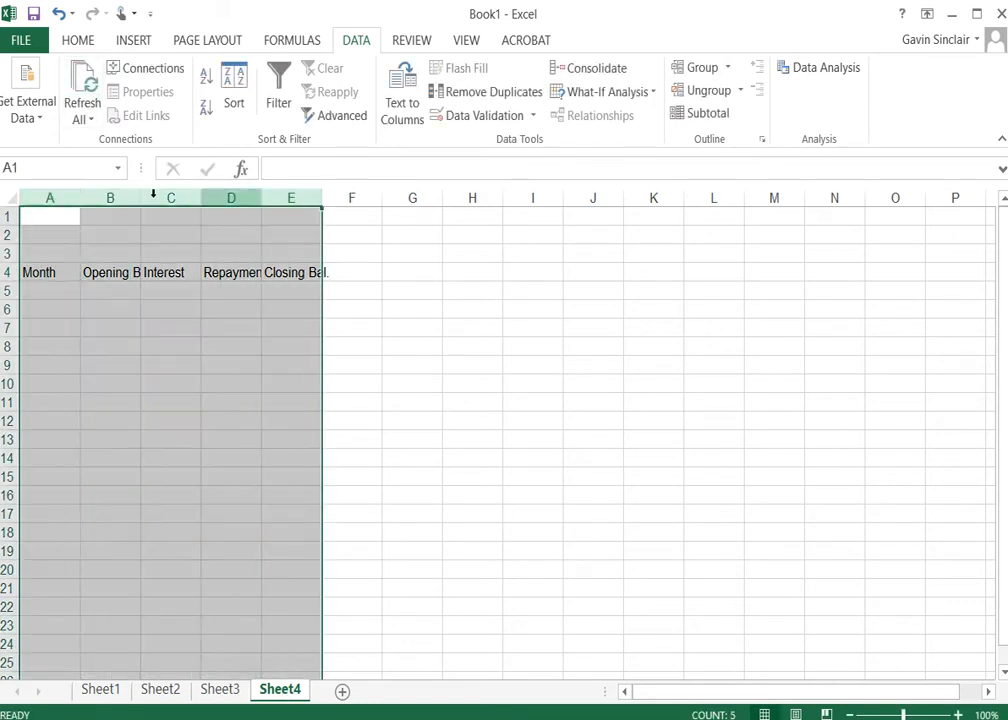
left_click_drag(81, 197, 96, 200)
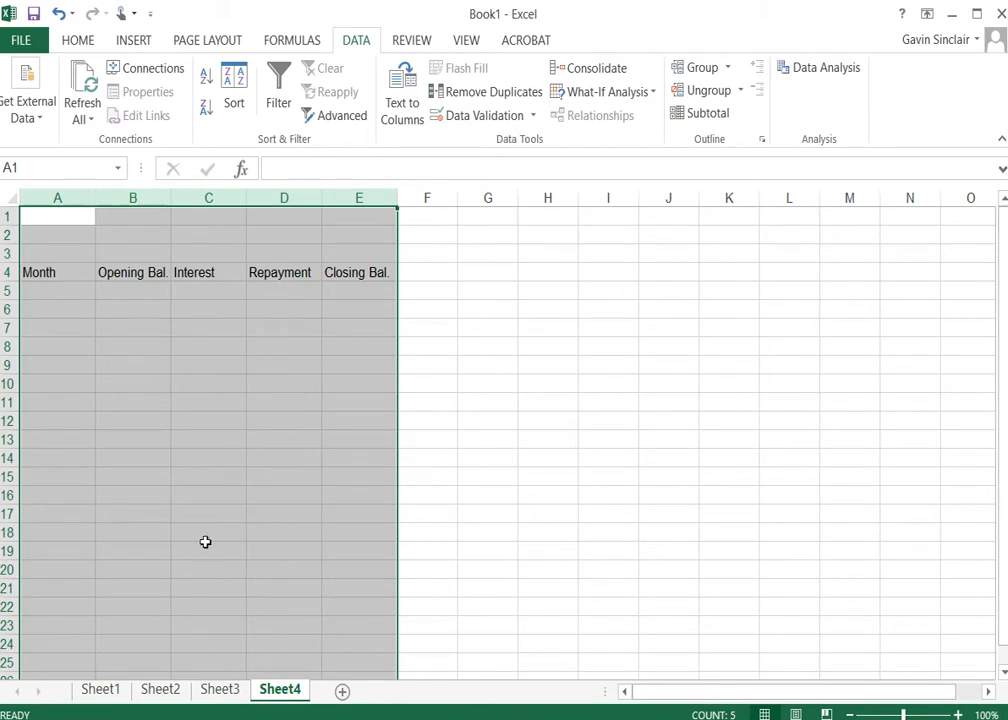
left_click(150, 344)
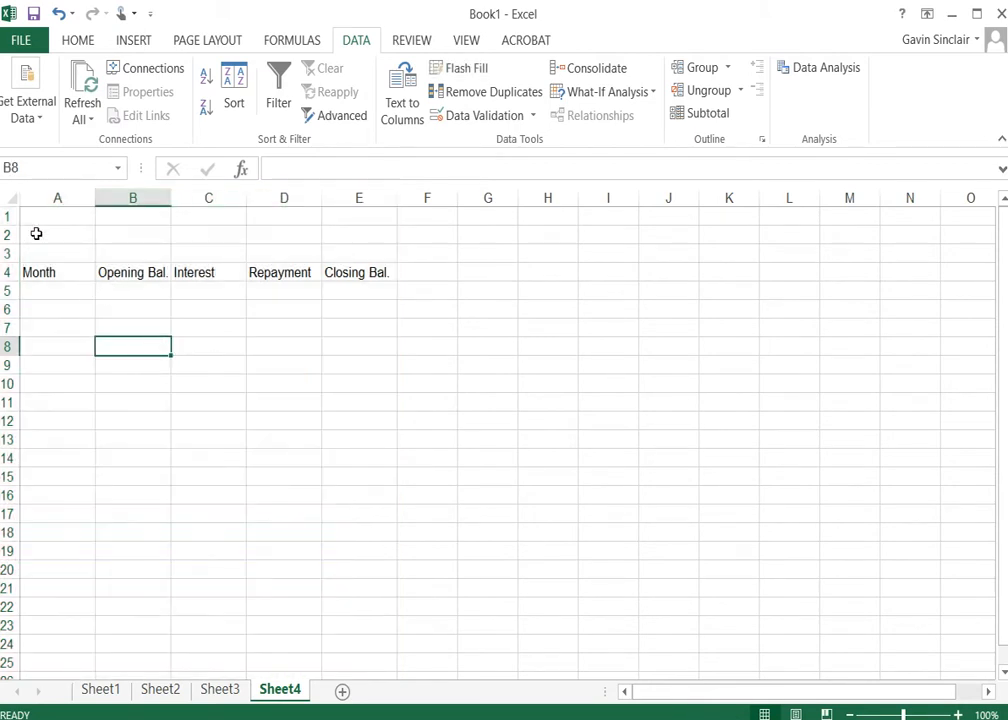
Enter the labels Rate in B1 and Repayment in B2, above the new table
left_click(133, 217)
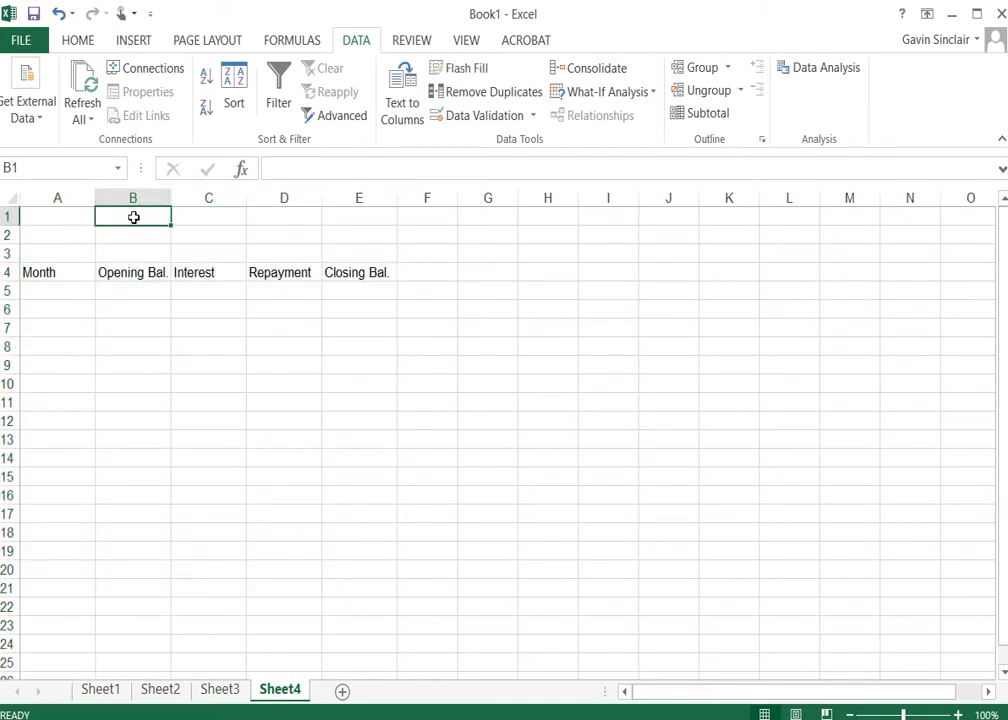
type("Rate")
key("Return")
type("Re")
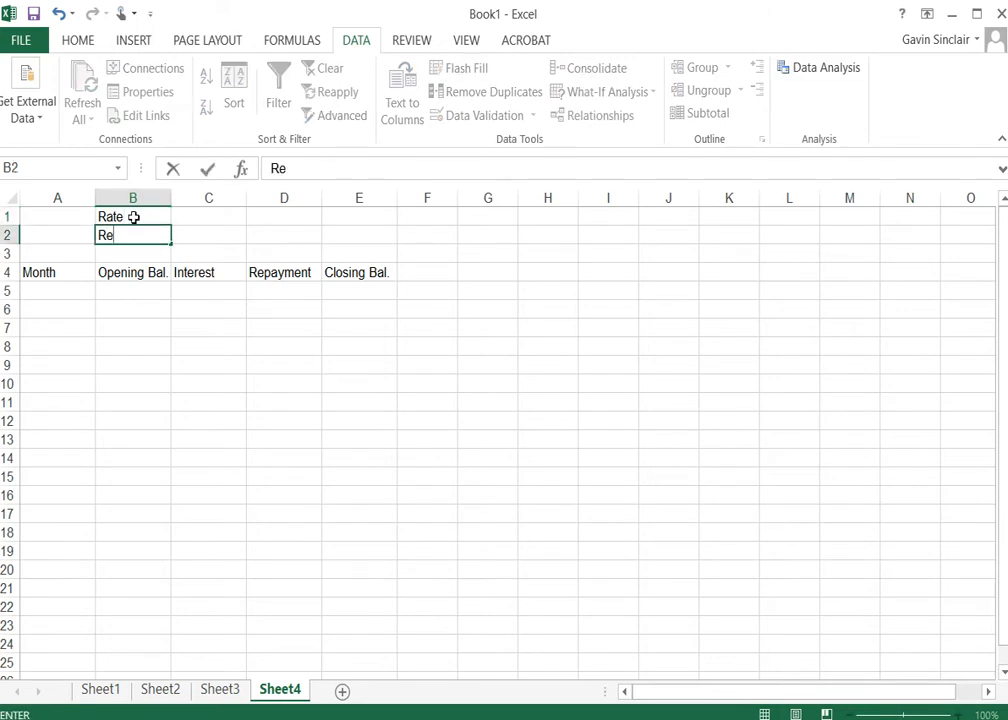
type("payment")
key("Tab")
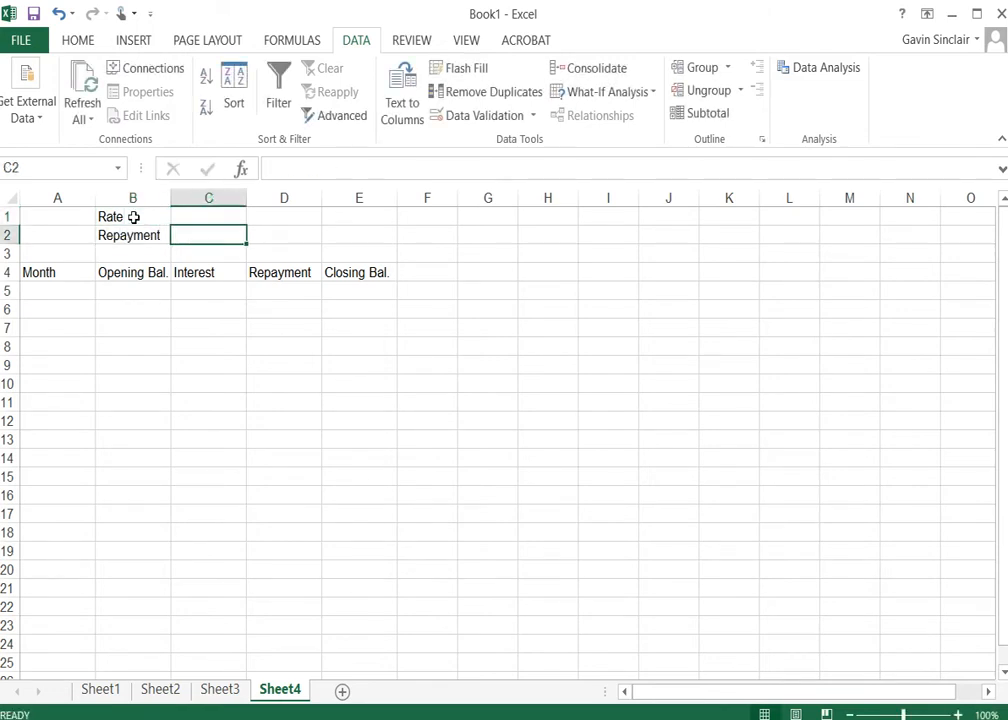
Enter a rate of 0.007 in C1 and a repayment of 400 in C2
key("Up")
type("0.007")
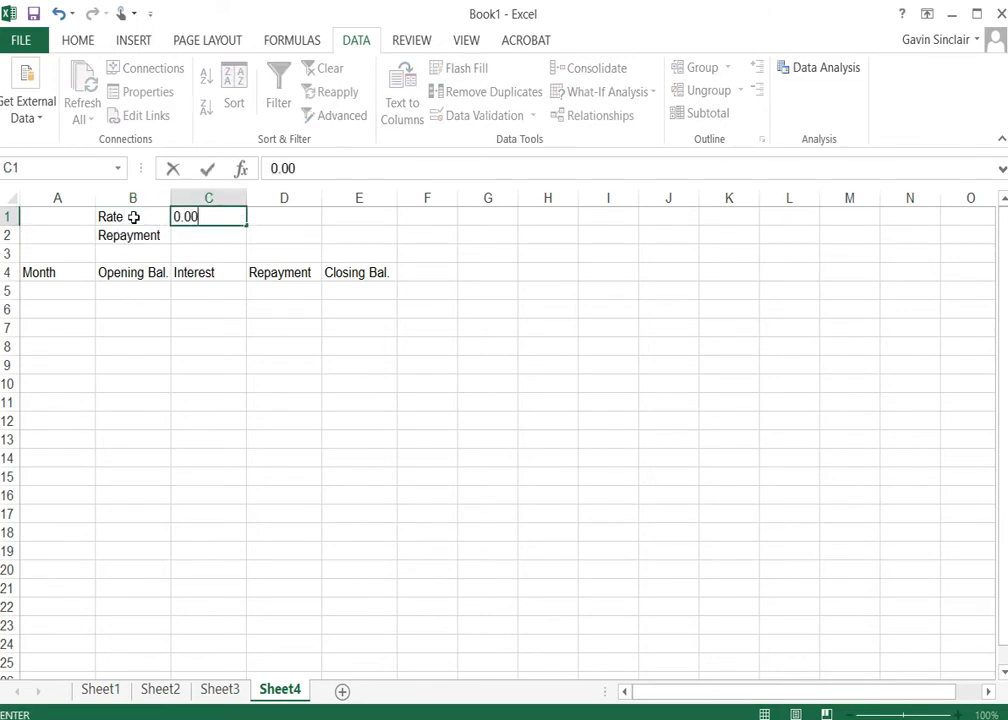
key("Return")
type("400")
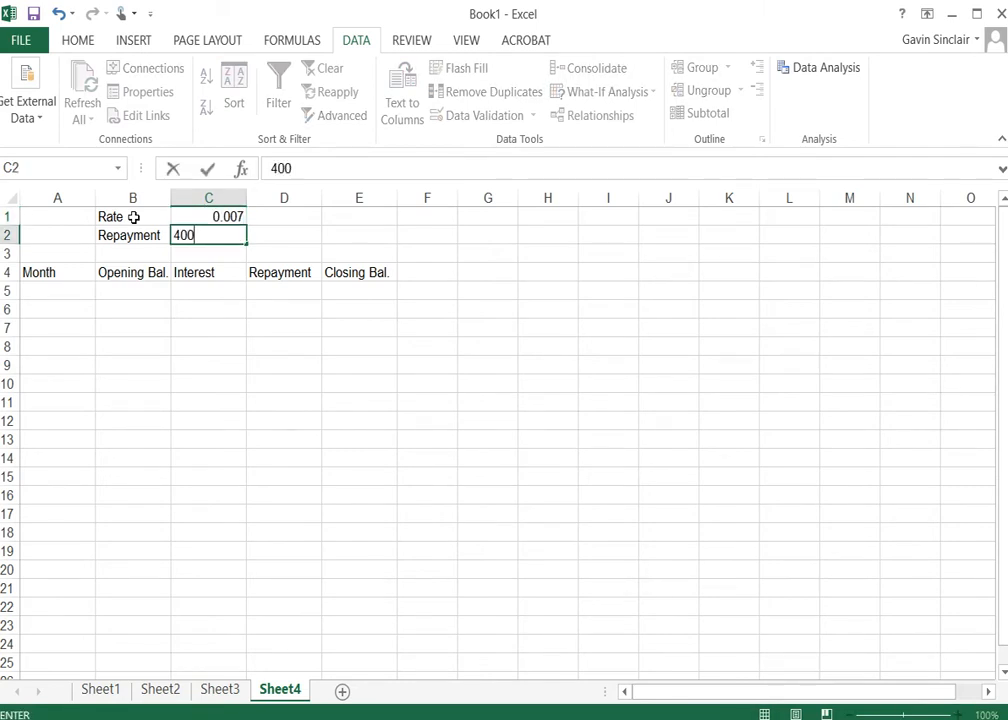
key("Return")
left_click(216, 231)
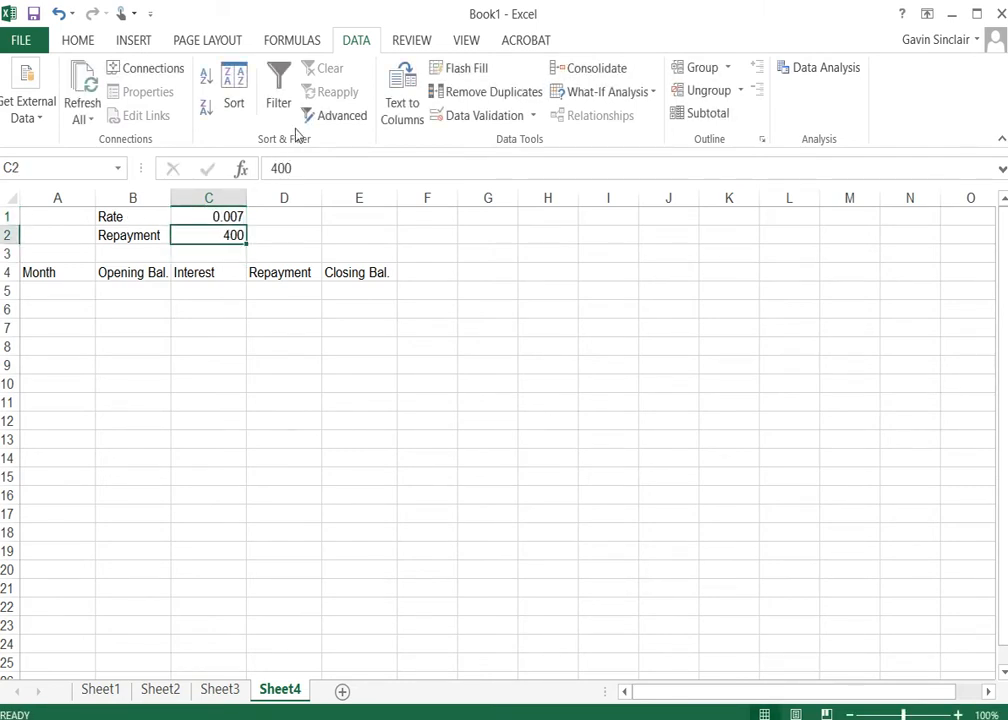
Apply the Accounting dollar format to the repayment in C2 and bold the header row A4:E4
left_click(70, 37)
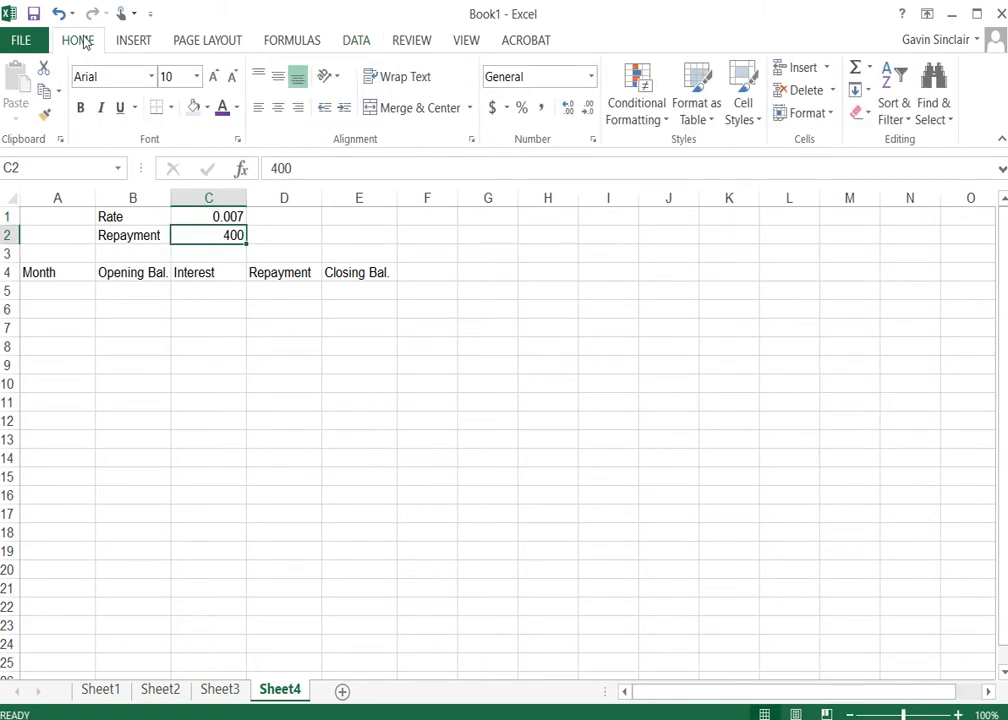
left_click(493, 109)
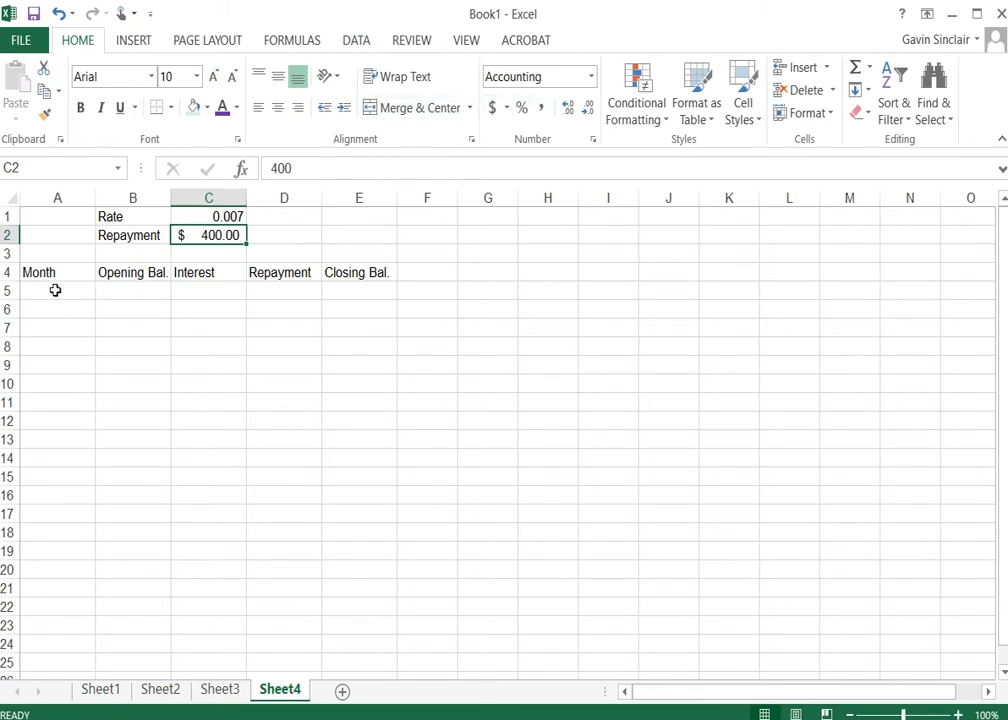
left_click_drag(50, 270, 360, 271)
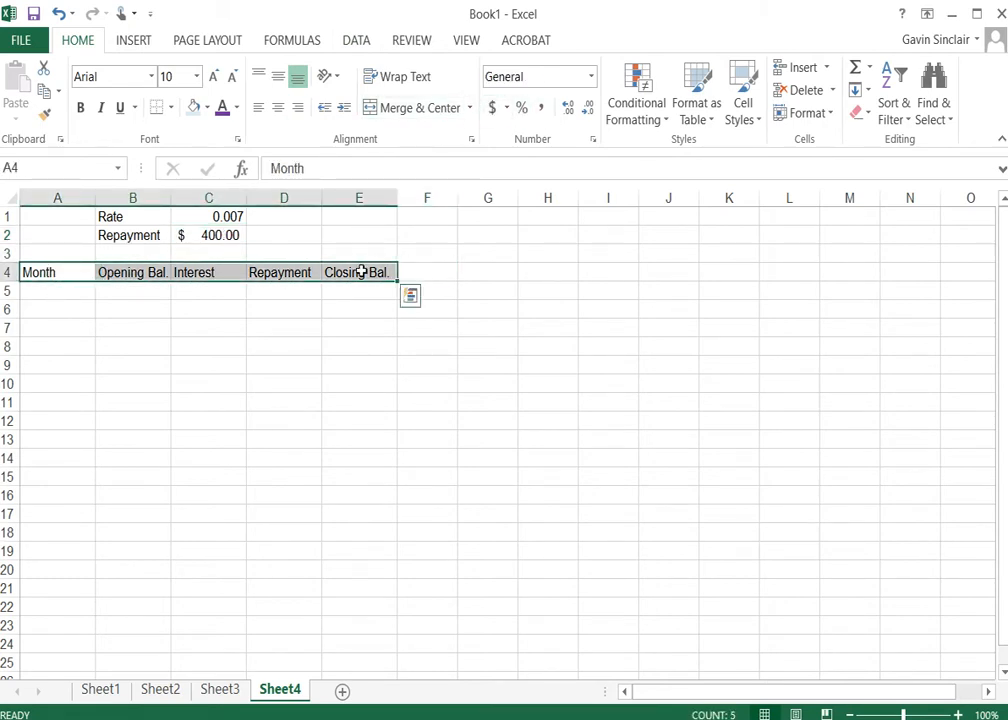
key("ctrl+b")
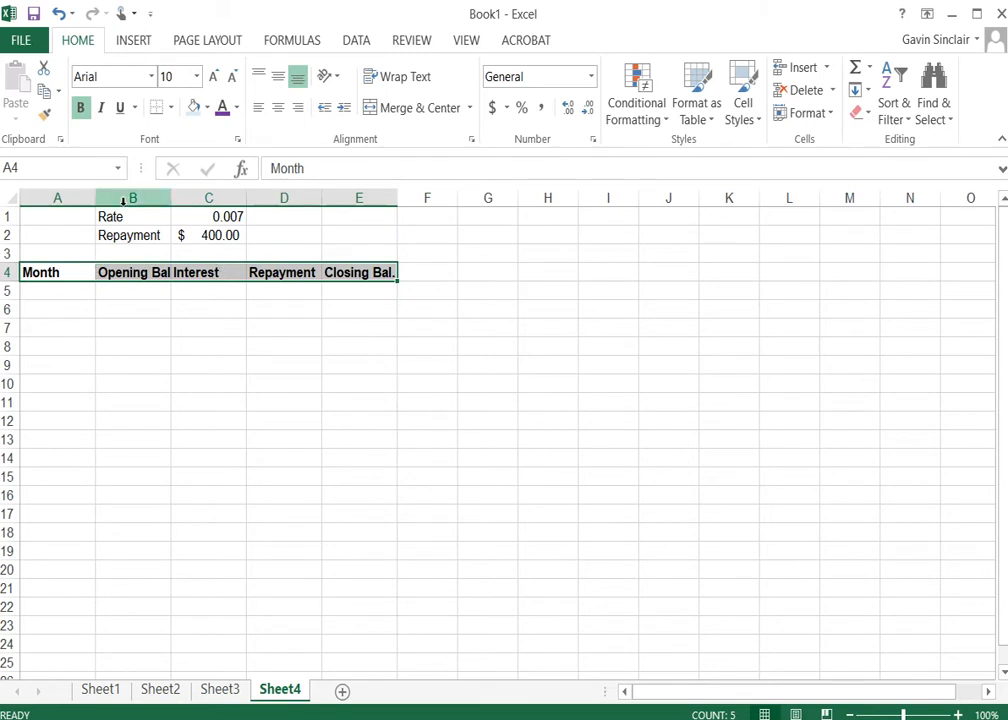
Bold the Rate and Repayment labels and shade B1:C2 light blue, and apply a purple font colour to B4:B23
left_click_drag(117, 216, 206, 235)
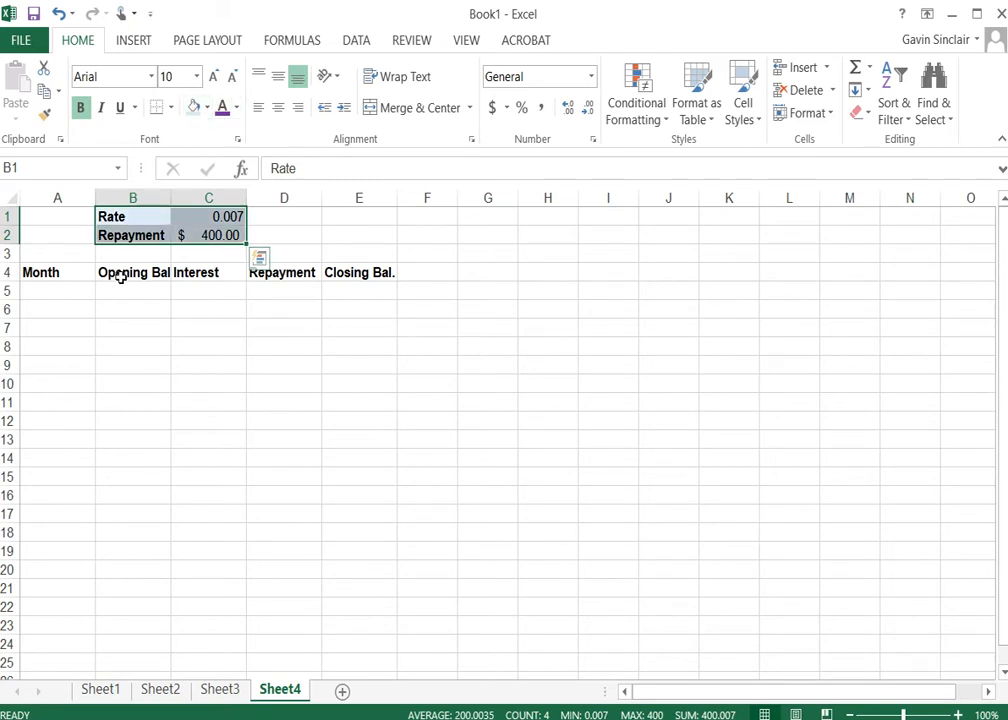
left_click_drag(120, 273, 159, 637)
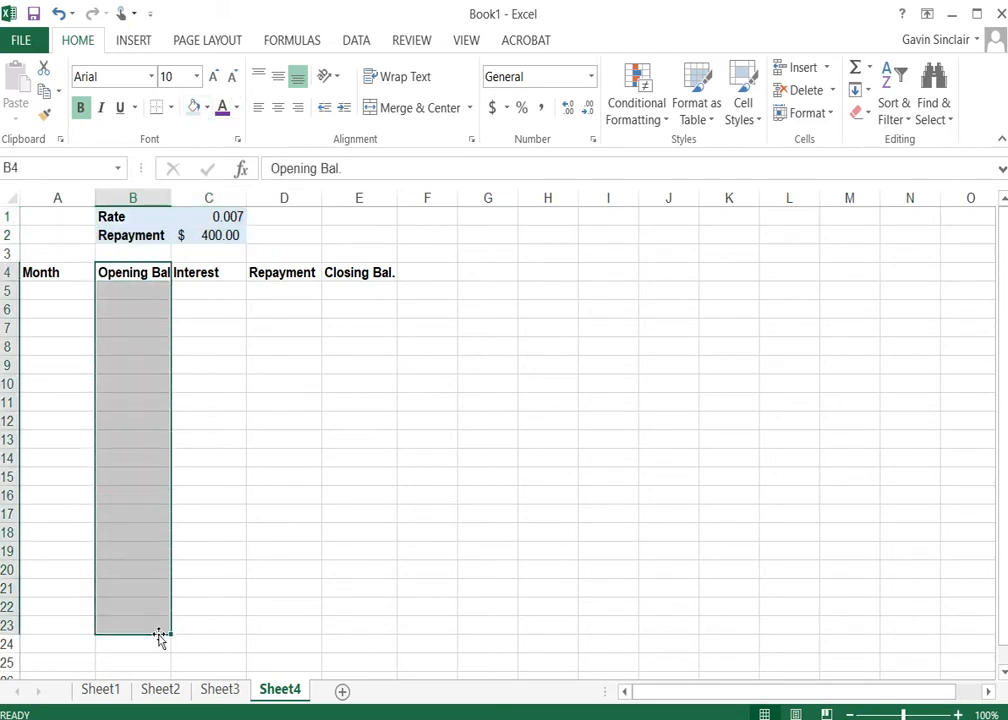
left_click(222, 107)
left_click(92, 445)
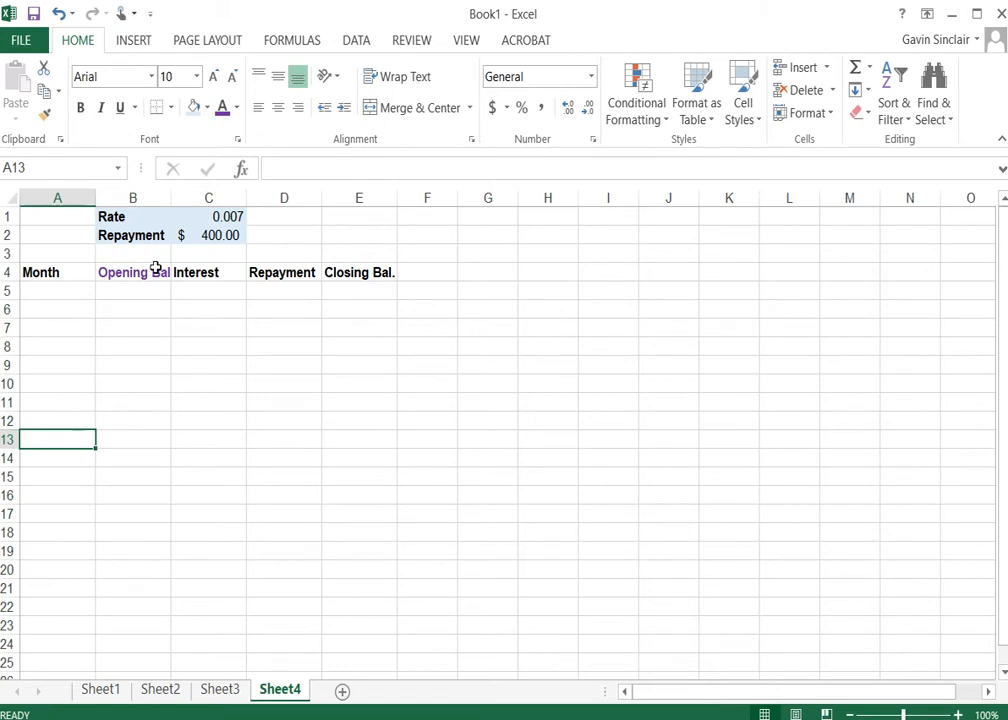
Widen columns B and E so that their bold headers fit
left_click_drag(171, 194, 188, 194)
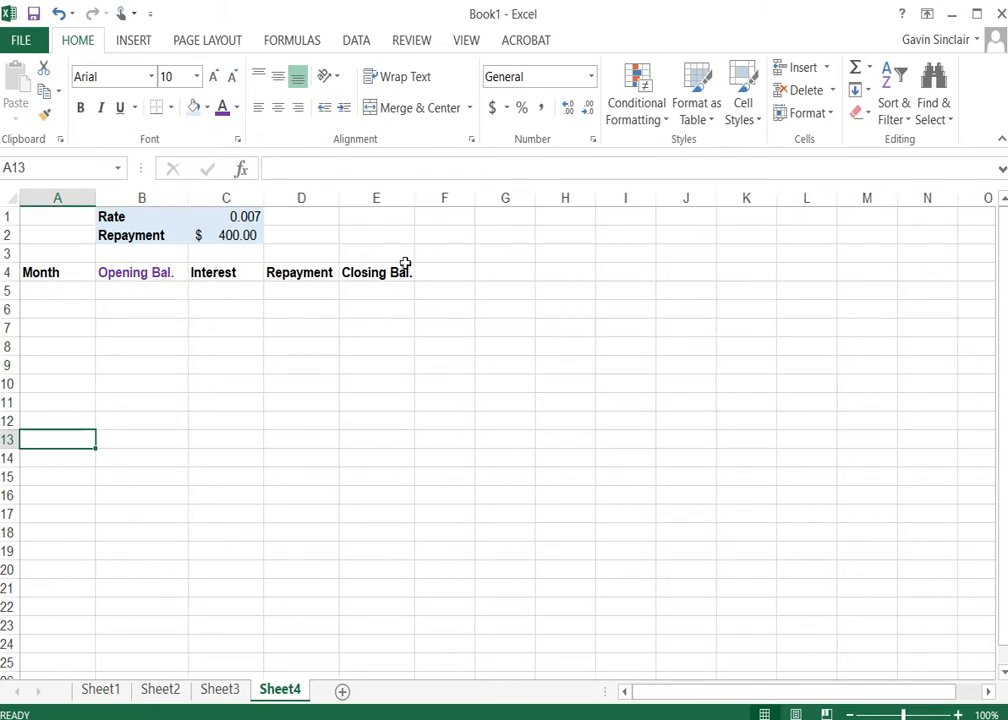
left_click_drag(415, 197, 421, 197)
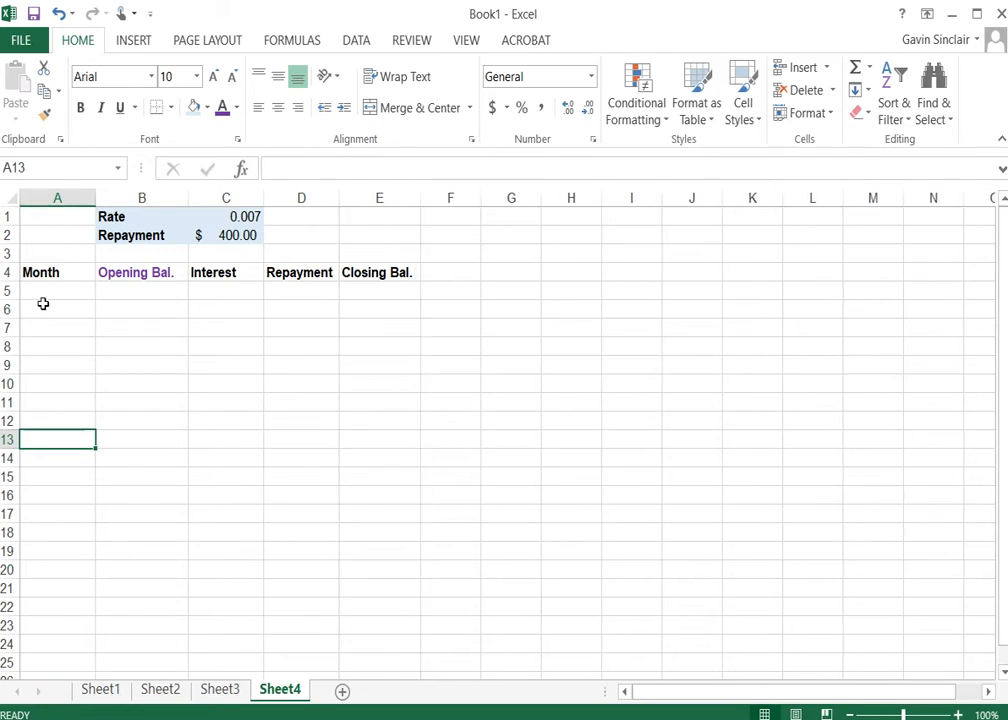
Enter the month numbers 0 in A5 and 1 in A6
left_click(42, 292)
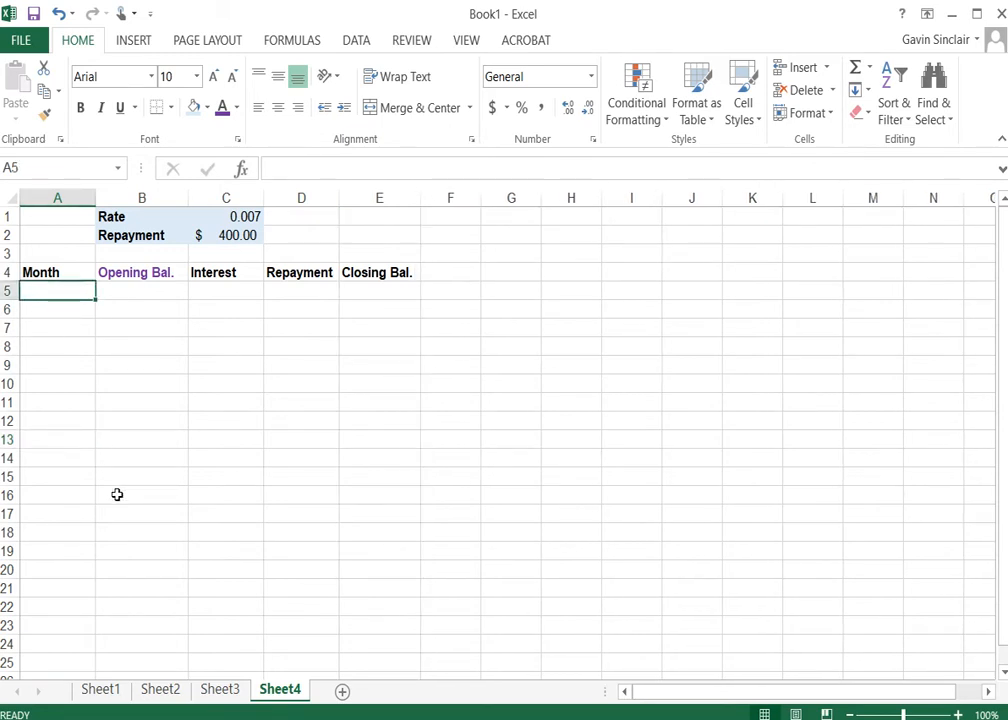
type("0")
key("Return")
type("1")
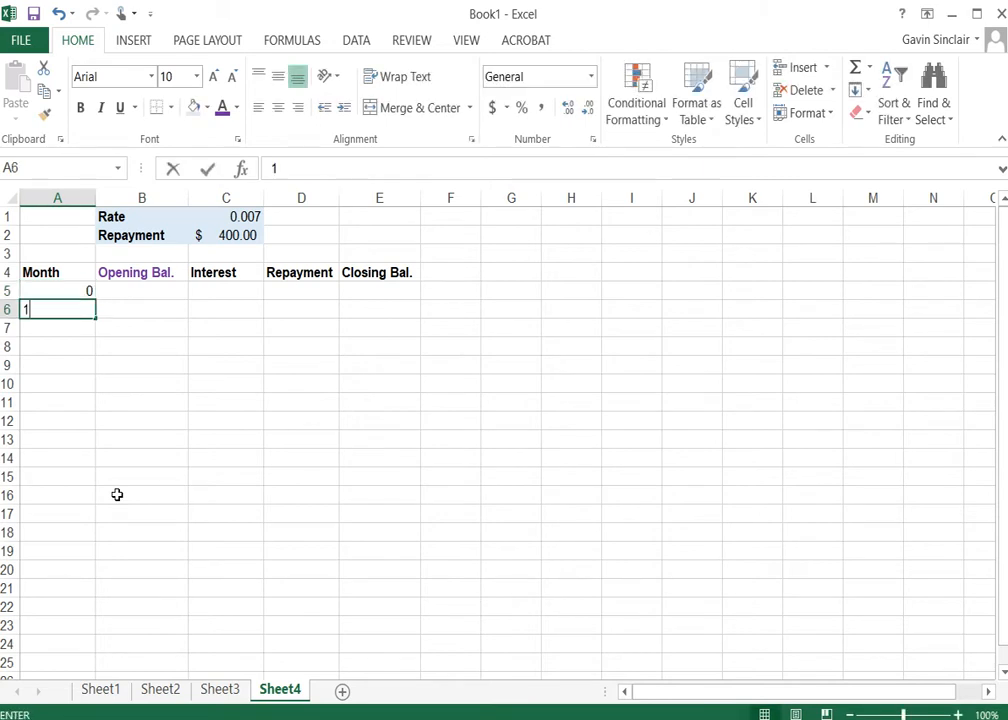
key("Return")
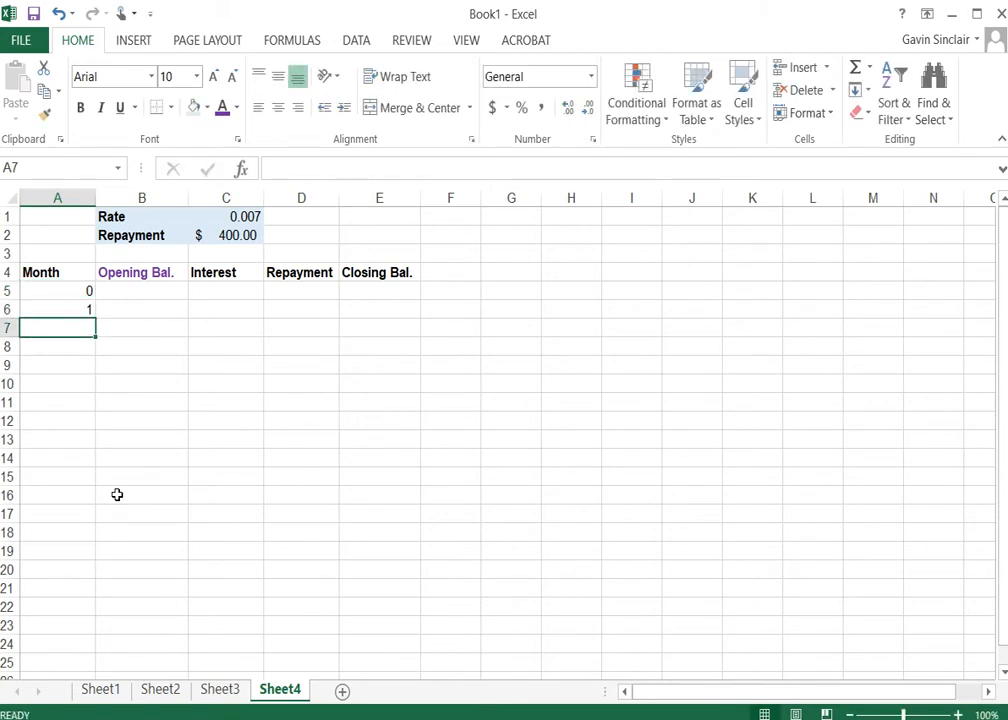
Try extending the month series from A5:A6 down to A19, and undo the fill
key("Up")
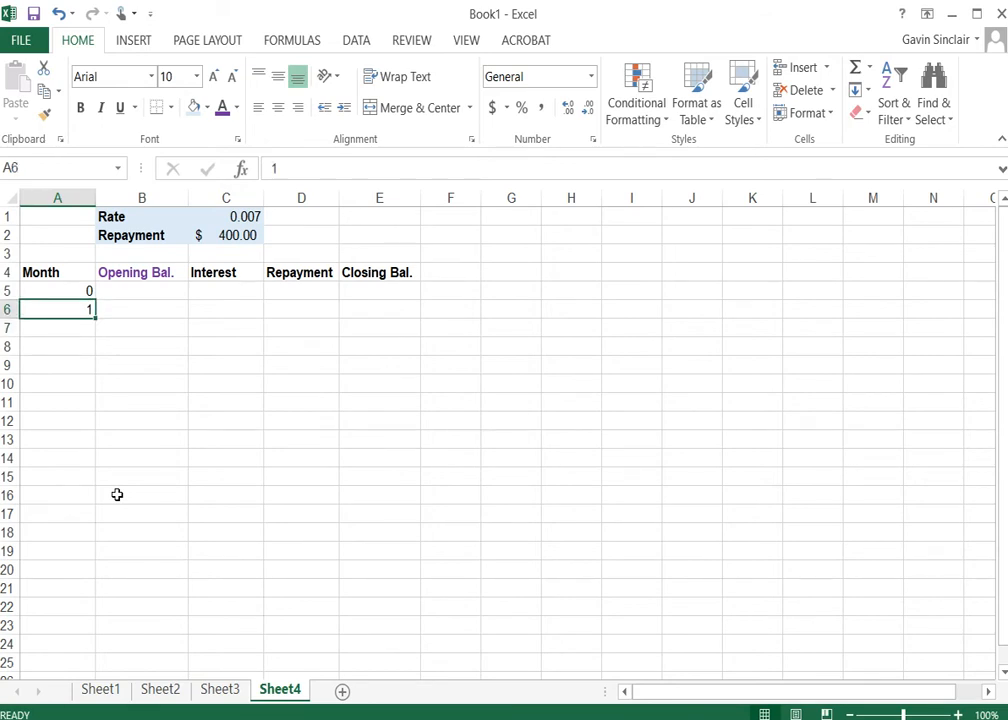
key("Up")
key("shift+Down")
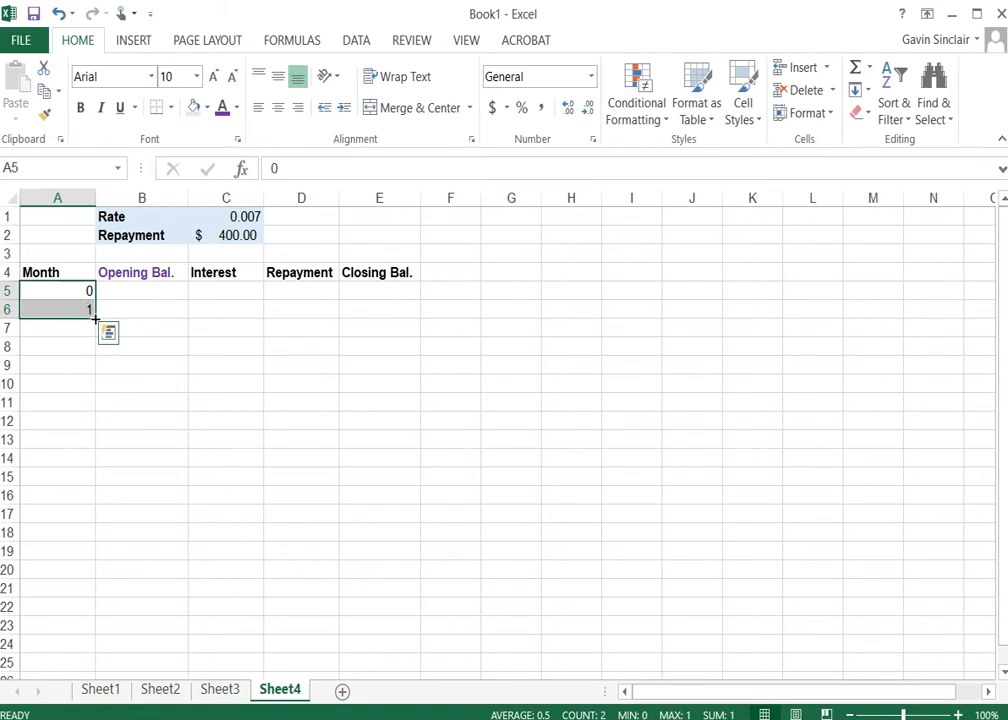
left_click_drag(95, 318, 84, 560)
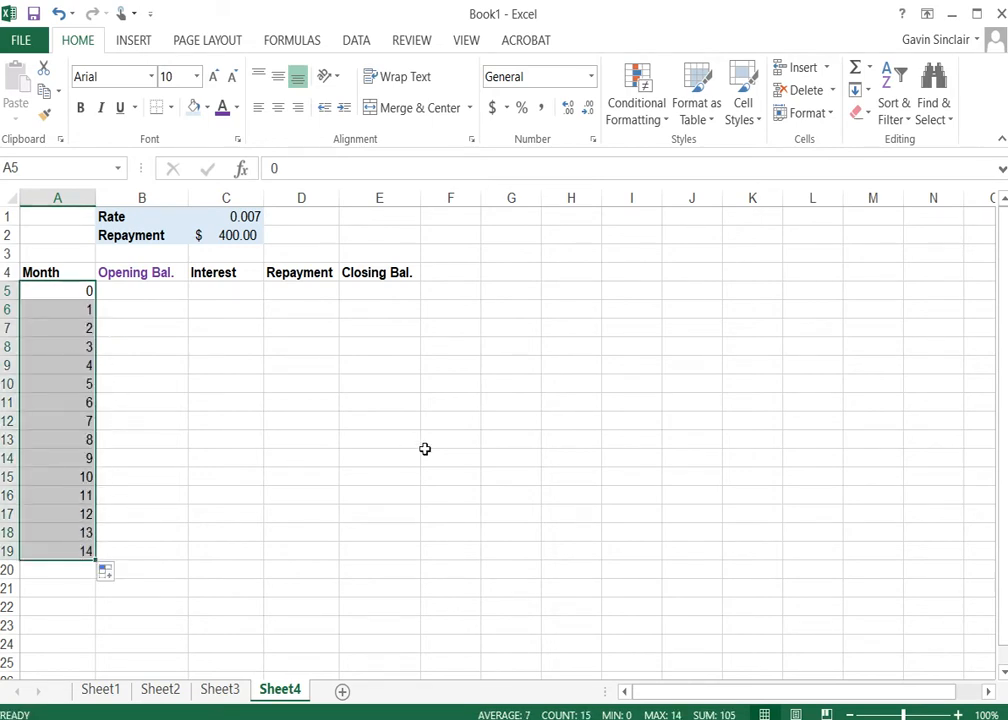
key("ctrl+z")
Replace the month number in A6 with the formula =A5+1
key("Down")
key("Delete")
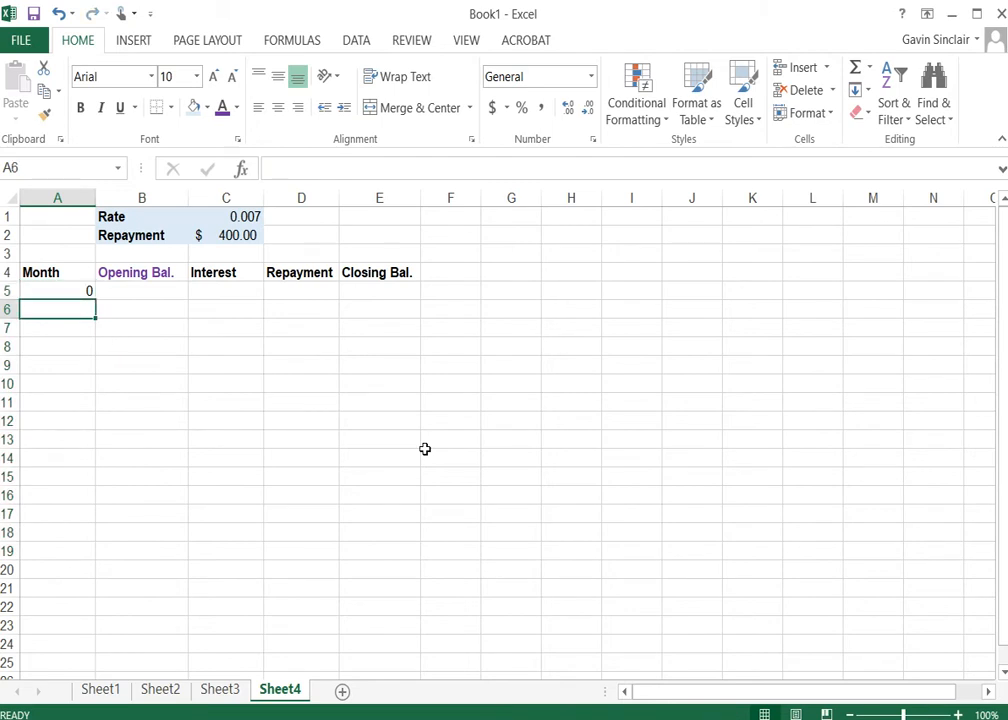
type("=A5+1")
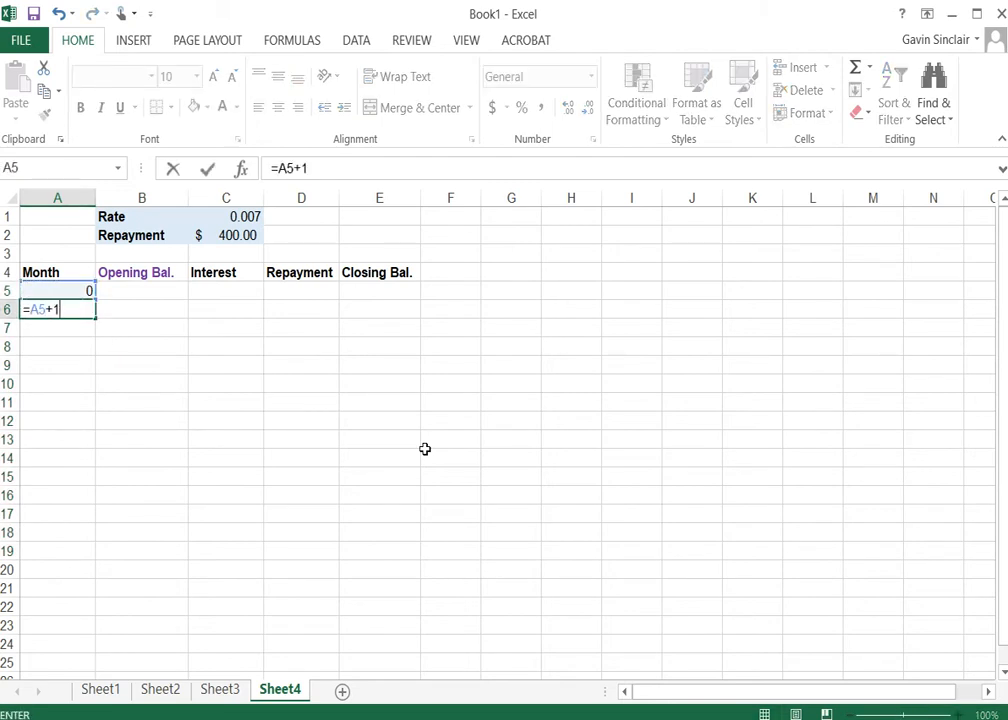
key("Return")
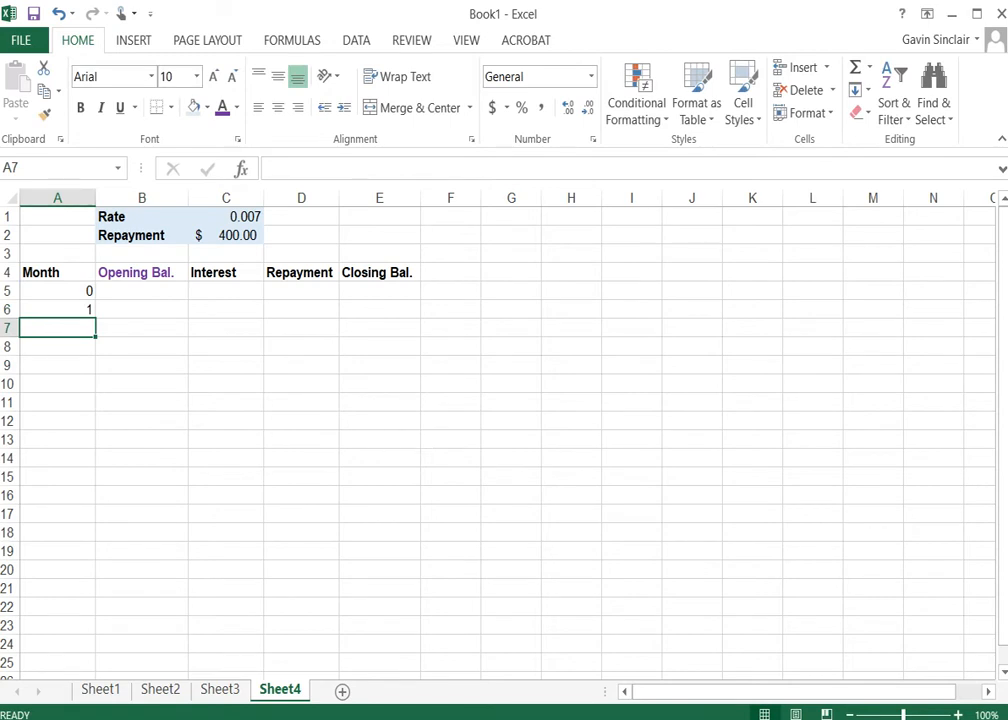
Try filling the month formula from A6 down to A17, and undo the fill
left_click(74, 312)
left_click_drag(74, 312, 76, 511)
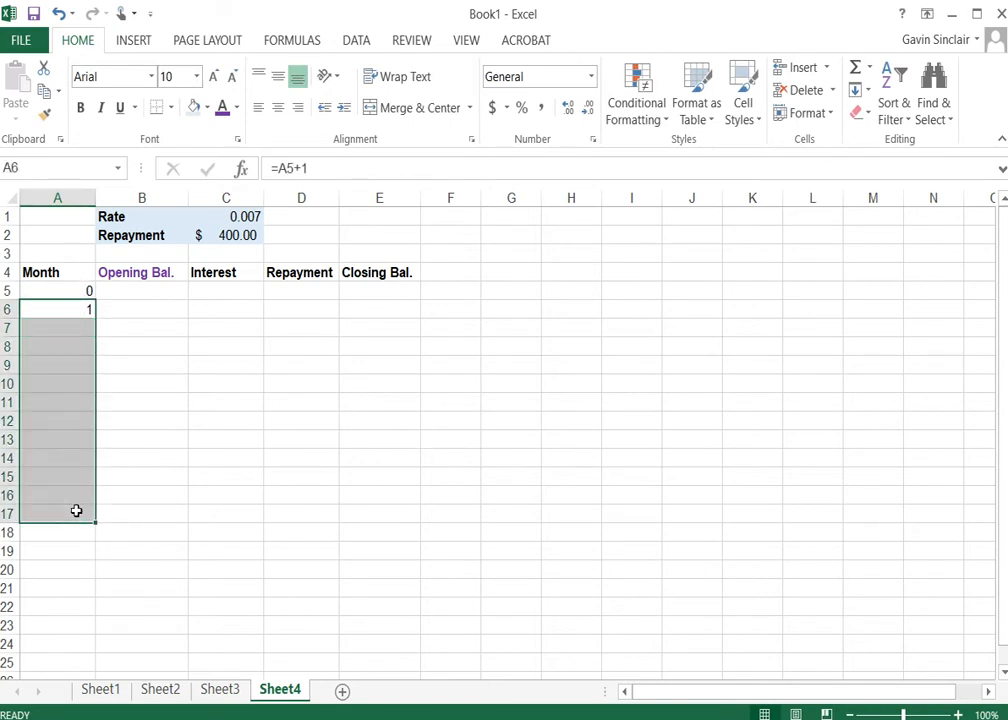
key("ctrl+d")
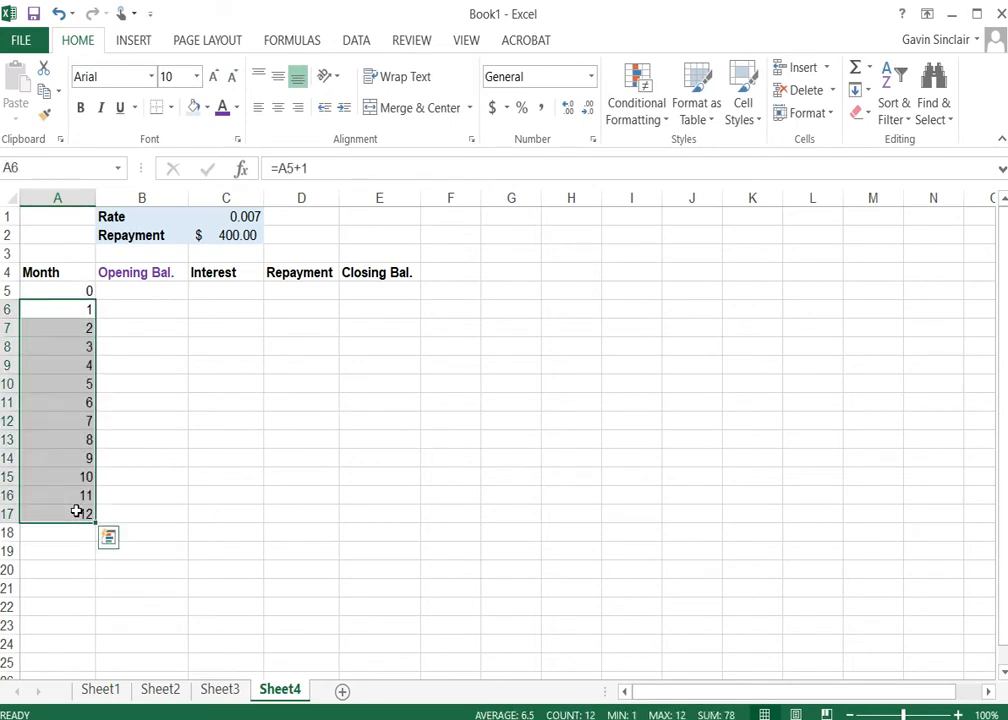
key("ctrl+z")
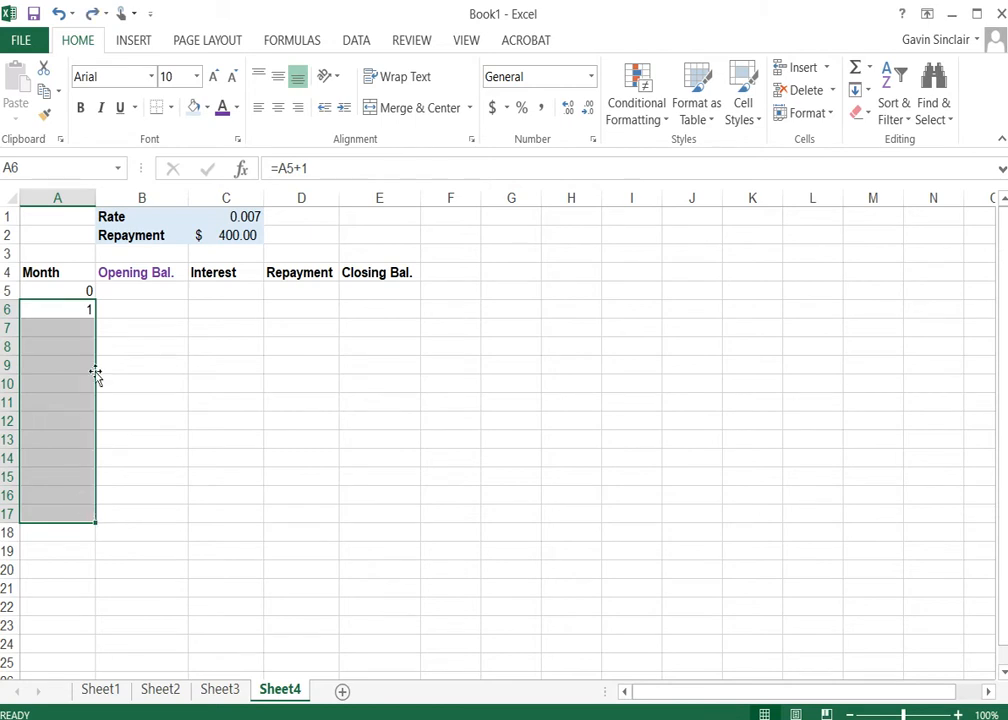
left_click(134, 343)
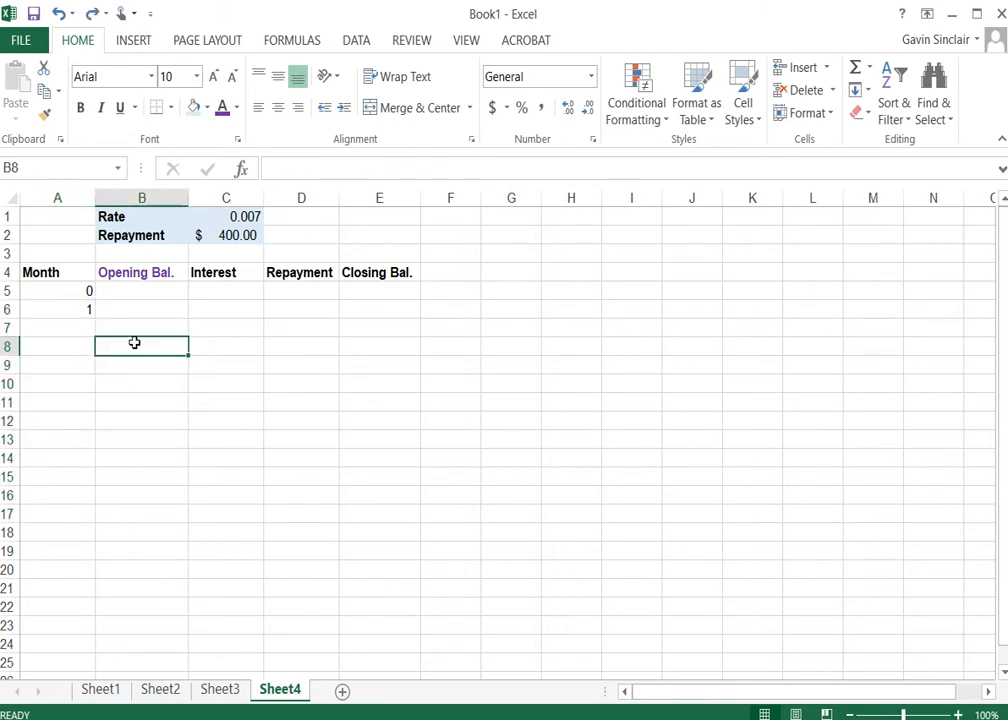
Enter an opening balance of 10000 in B5
left_click(140, 290)
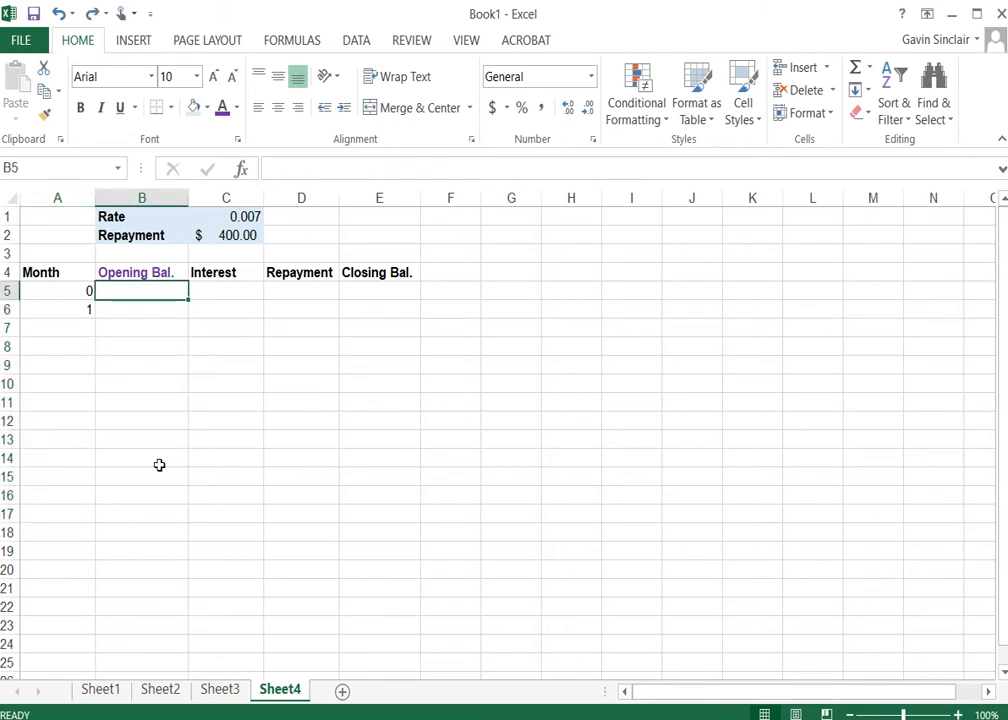
type("10000")
key("Return")
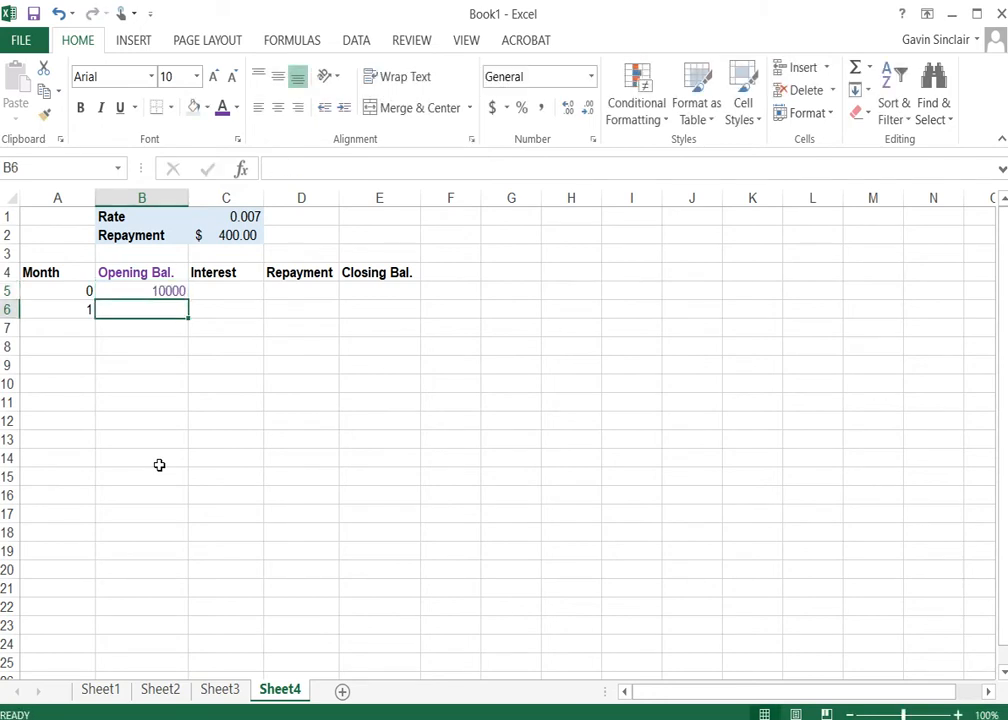
Calculate the first interest amount in C5 with the formula =B5*$C$1, using an absolute reference to the rate
key("Up")
key("Right")
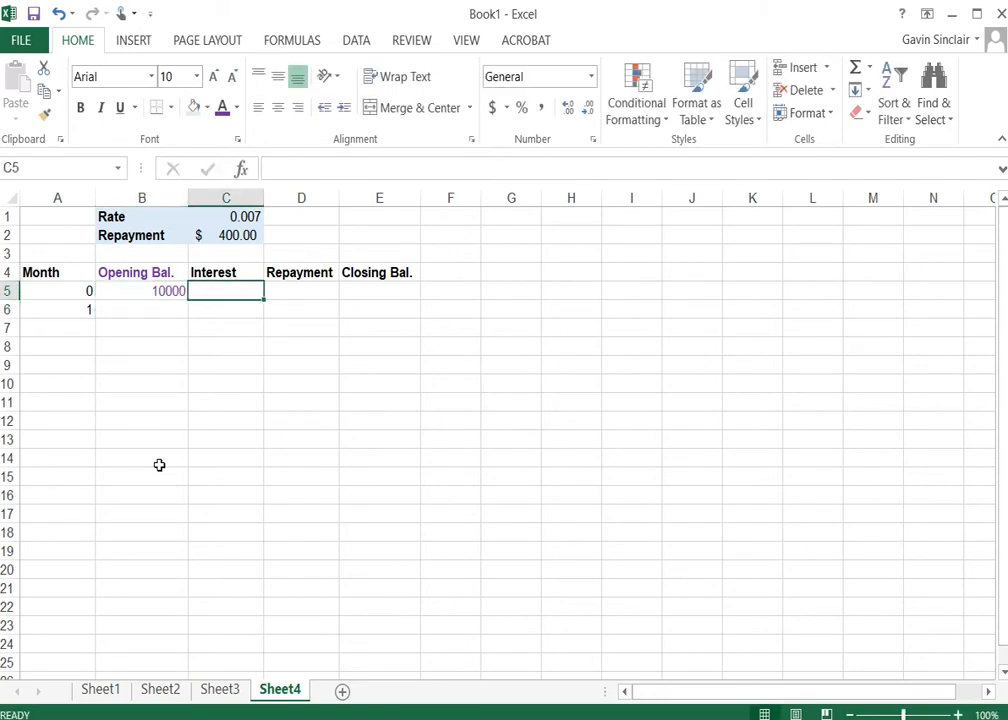
type("=")
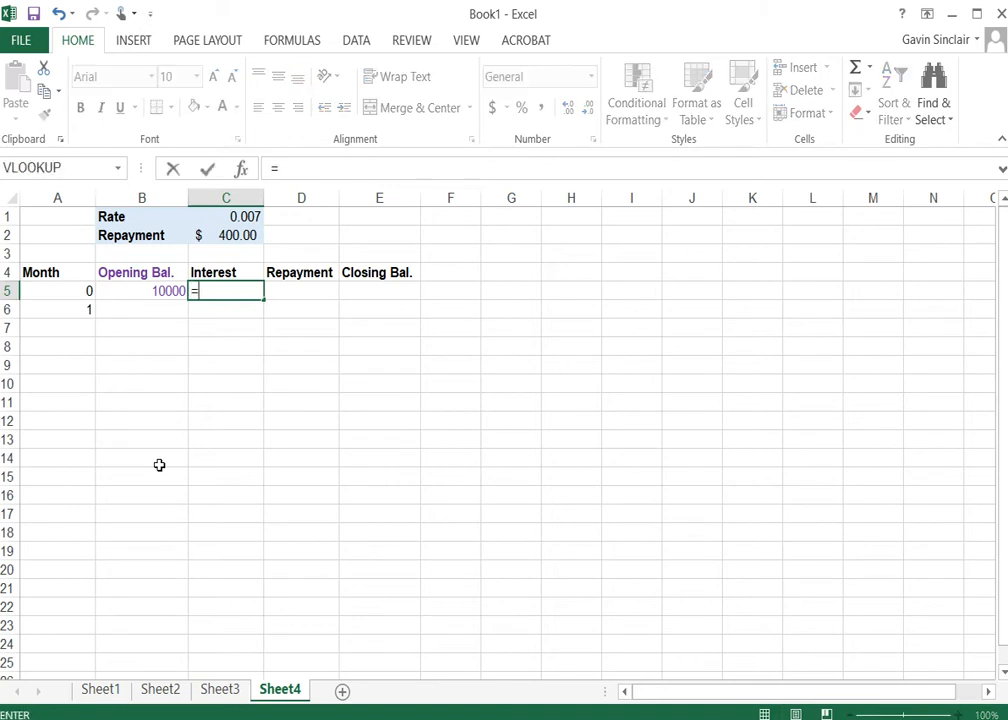
key("Left")
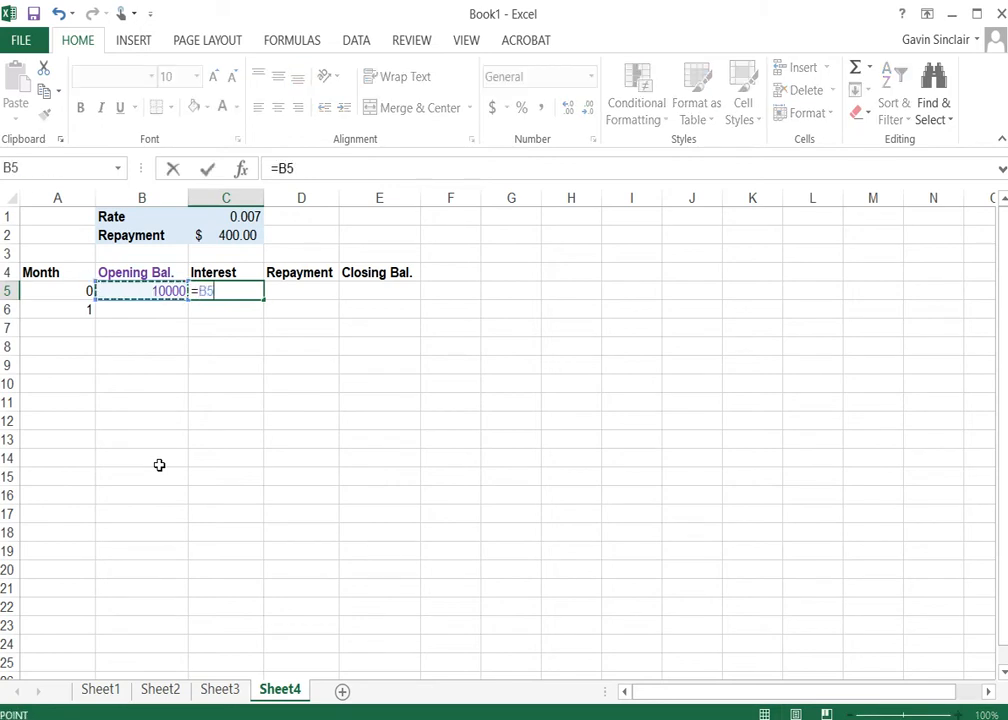
type("(")
key("BackSpace")
type("*")
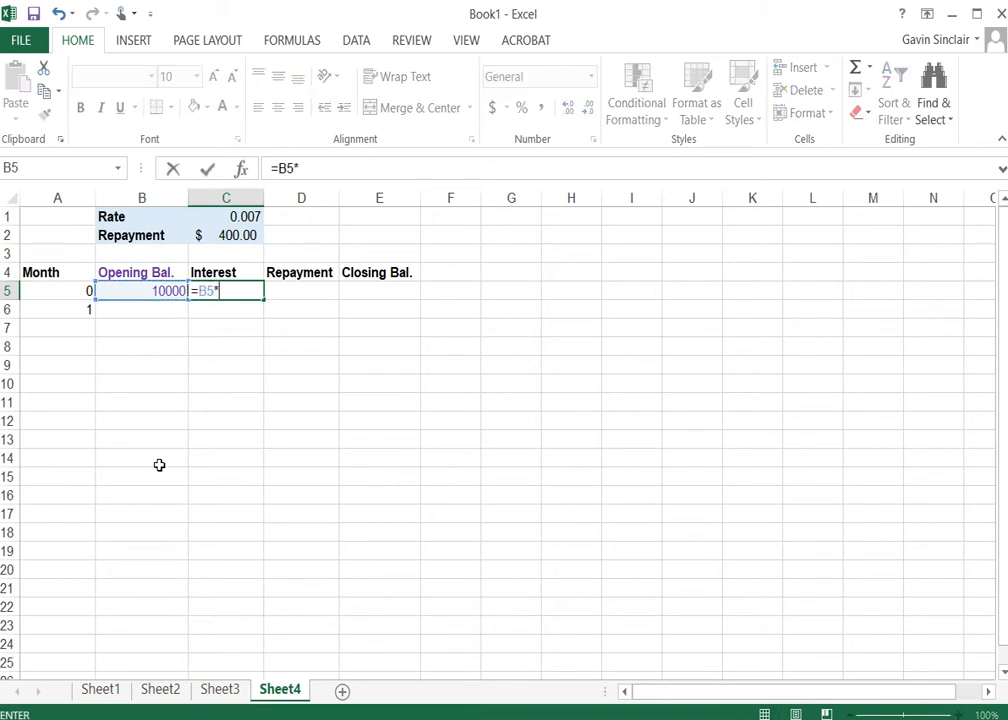
key("Up")
key("Up")
key("Up")
key("Up")
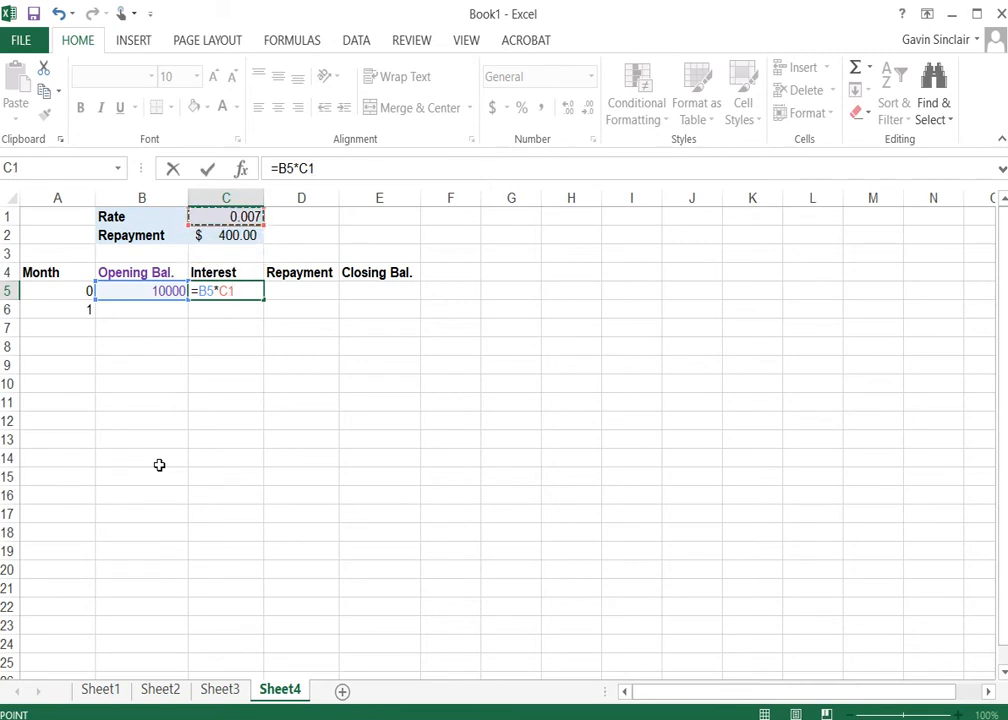
key("F4")
key("Return")
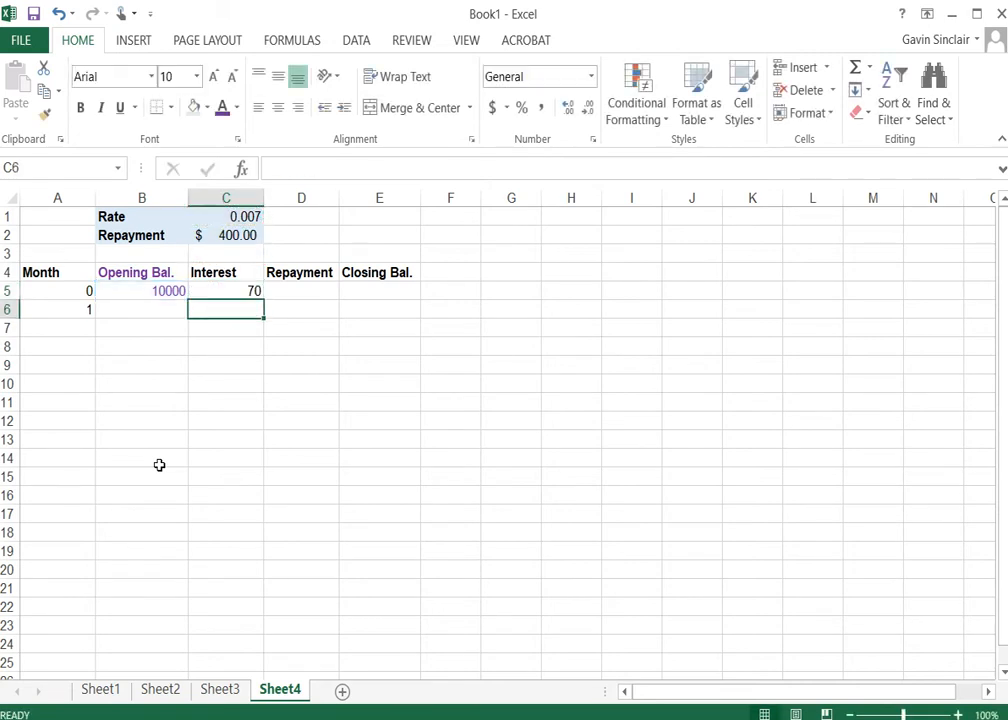
Apply the Accounting dollar format to the first two table rows, B5:E6
key("Up")
key("Right")
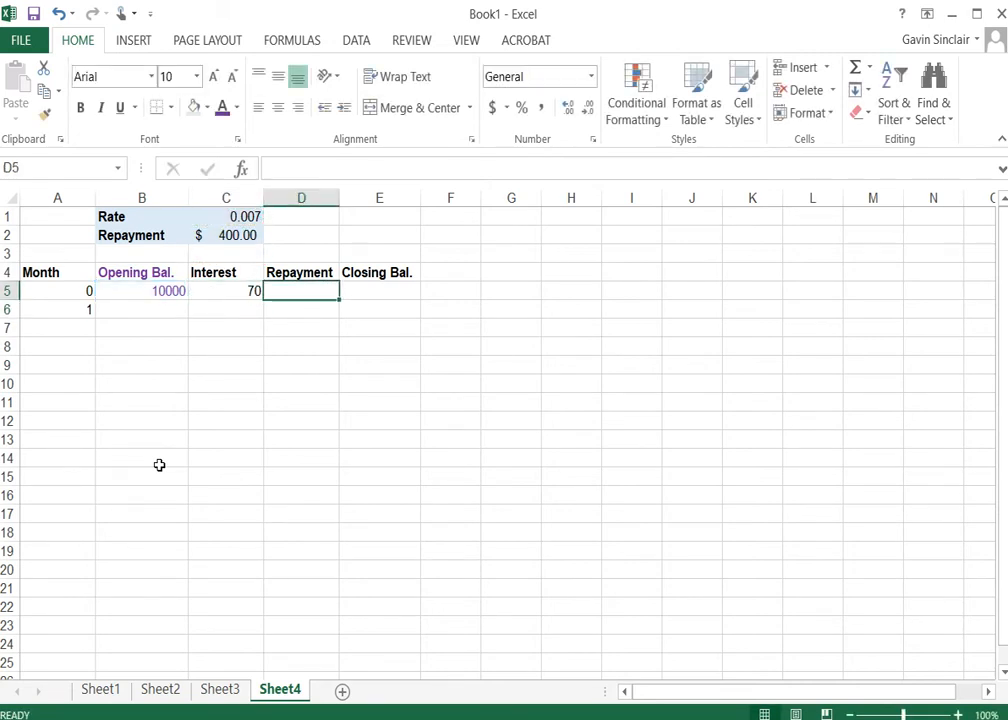
key("Left")
key("Left")
key("shift+Right")
key("shift+Right")
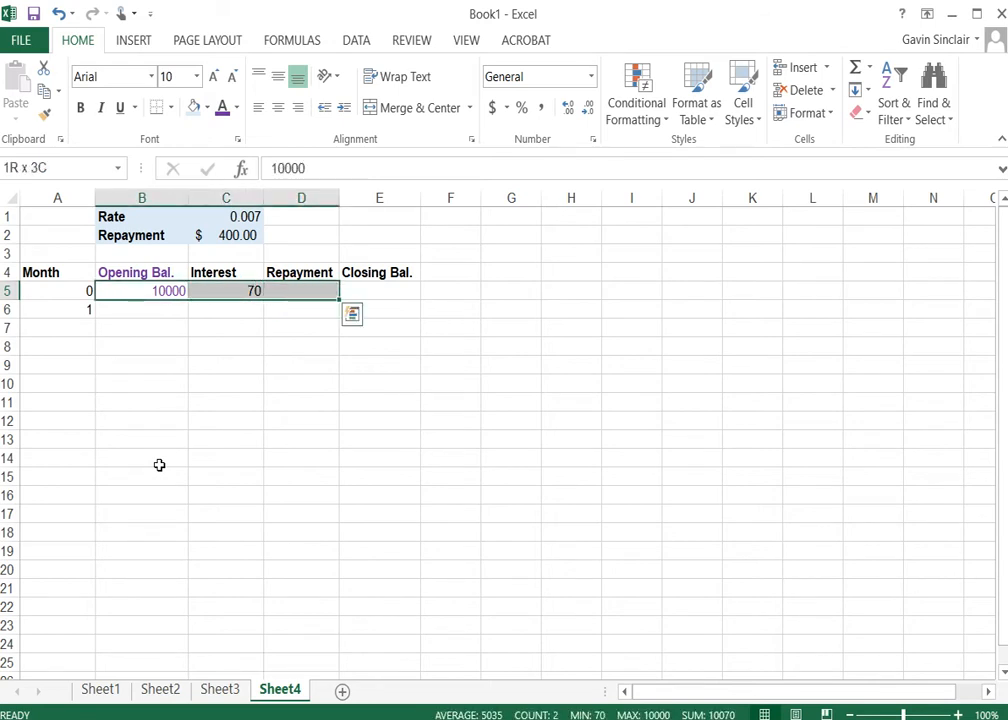
key("shift+Right")
key("shift+Down")
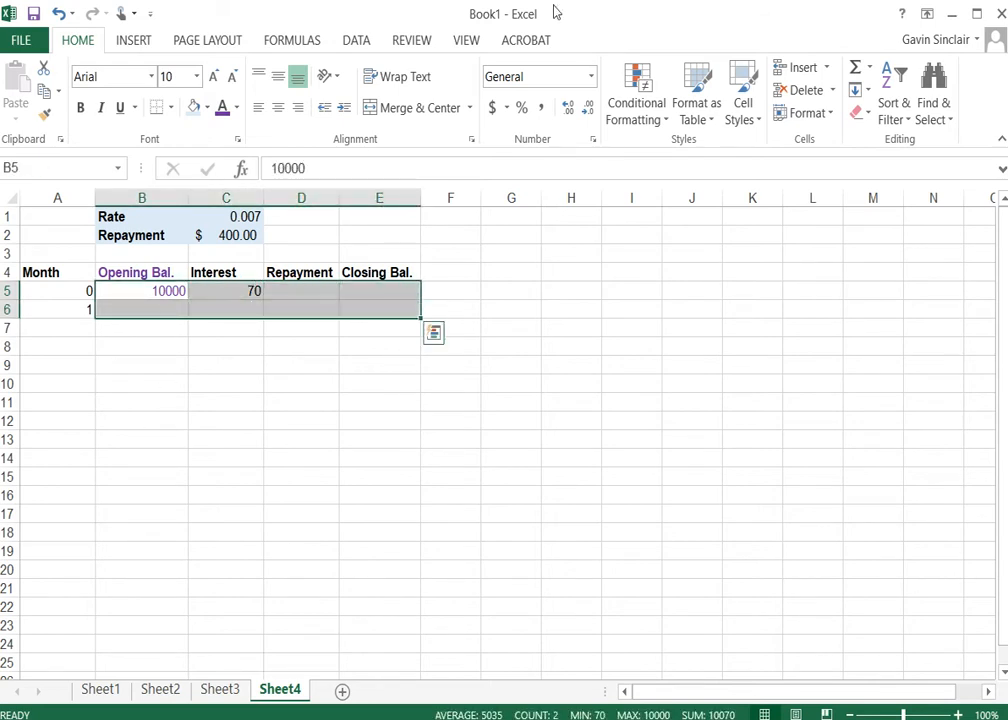
left_click(491, 107)
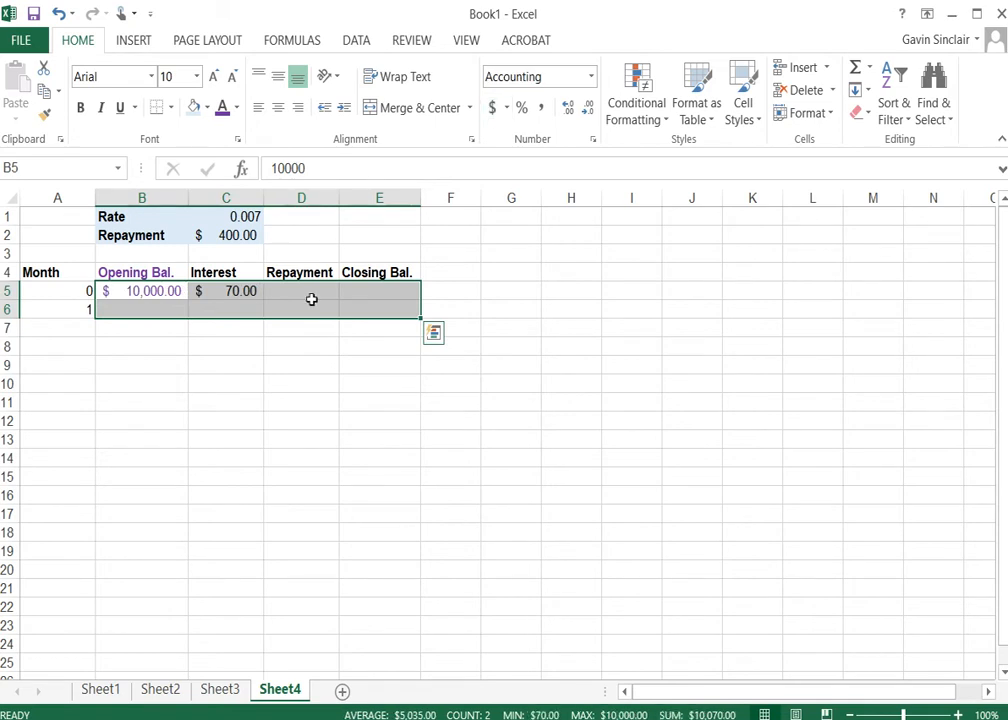
left_click(307, 292)
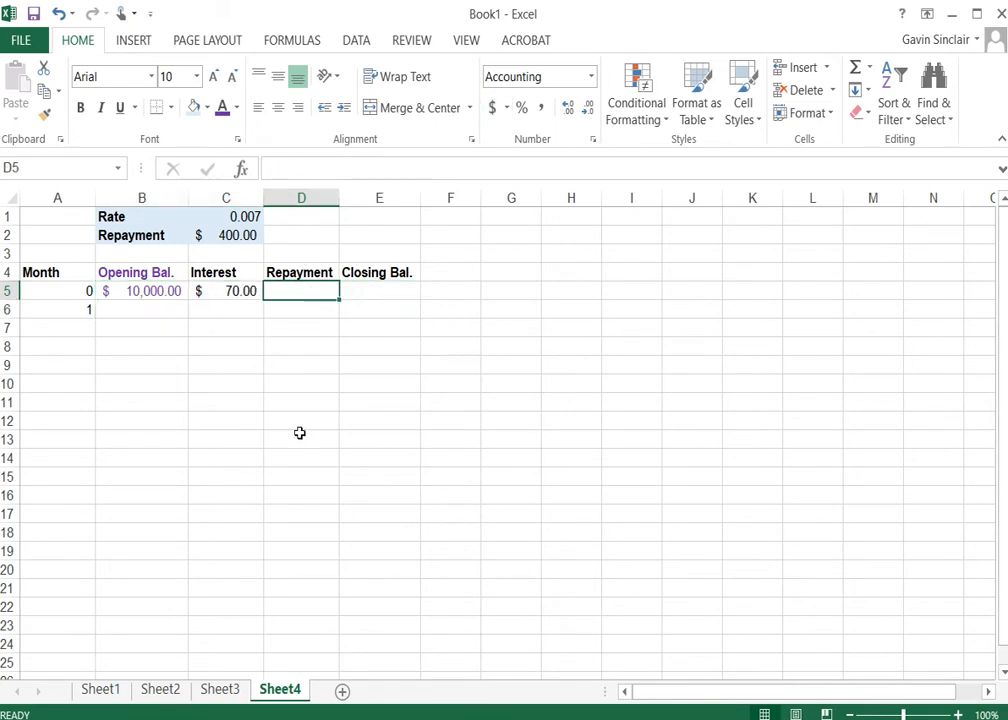
key("Up")
type("=")
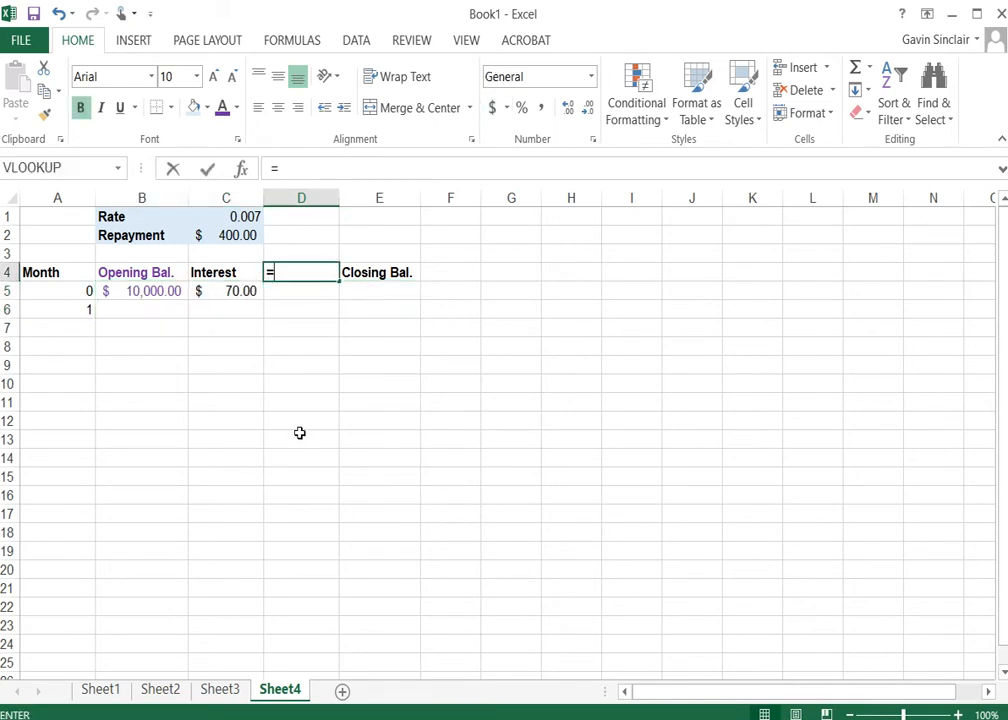
key("Escape")
key("Down")
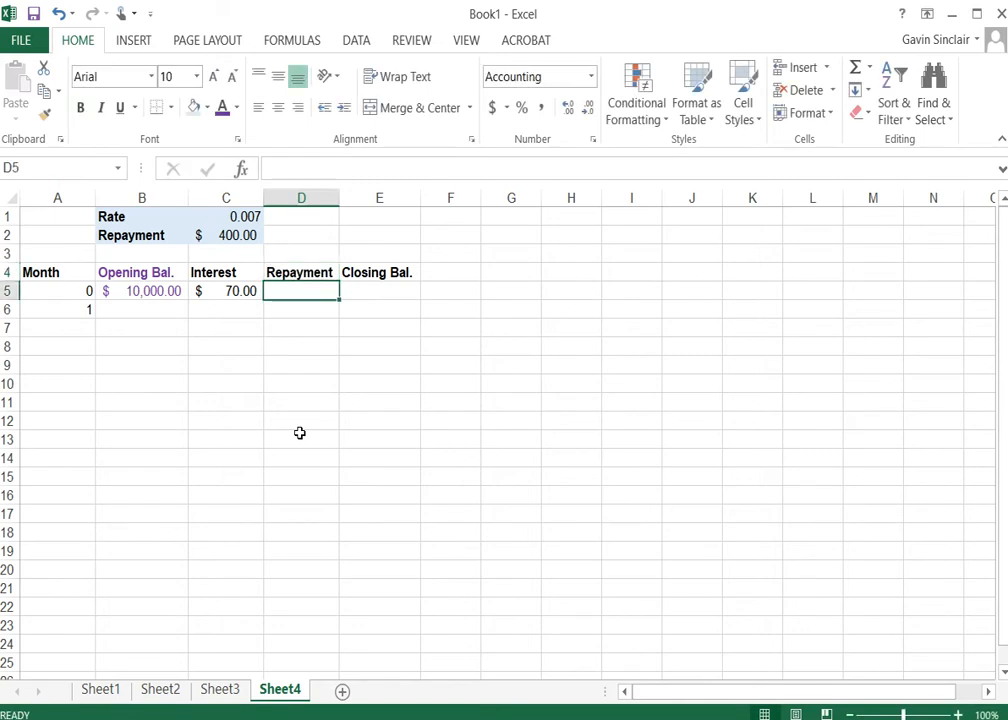
Fetch the first month's repayment into D5 with the formula =$C$2, using an absolute reference
type("=")
key("Up")
key("Up")
key("Up")
key("Left")
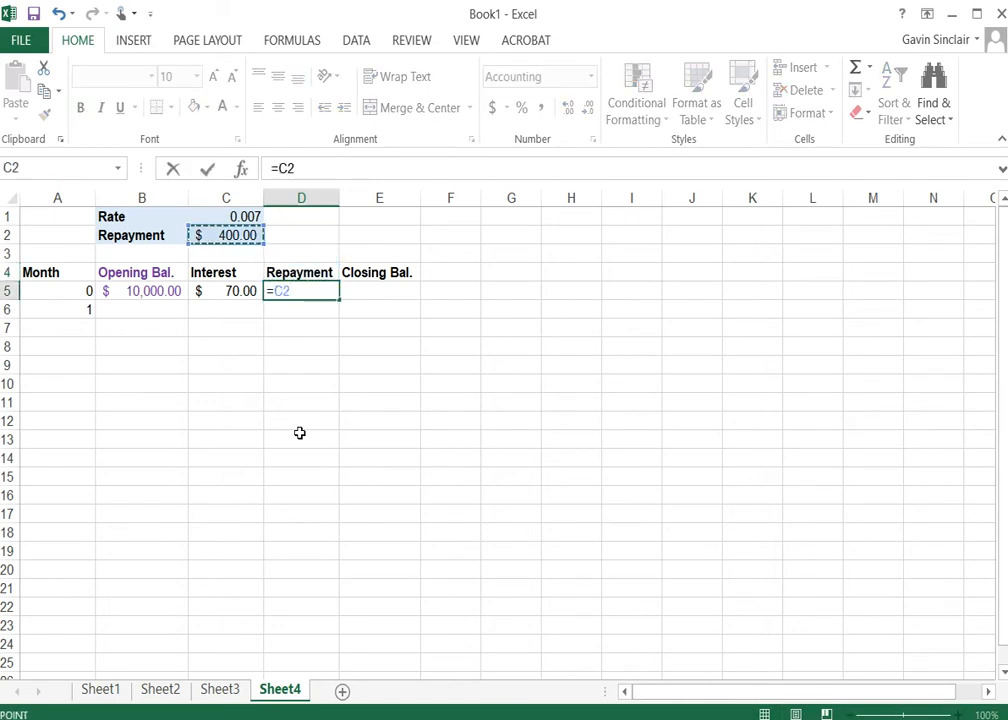
key("F4")
key("Return")
Calculate the first closing balance in E5 with the formula =B5+C5-D5
key("Up")
key("Right")
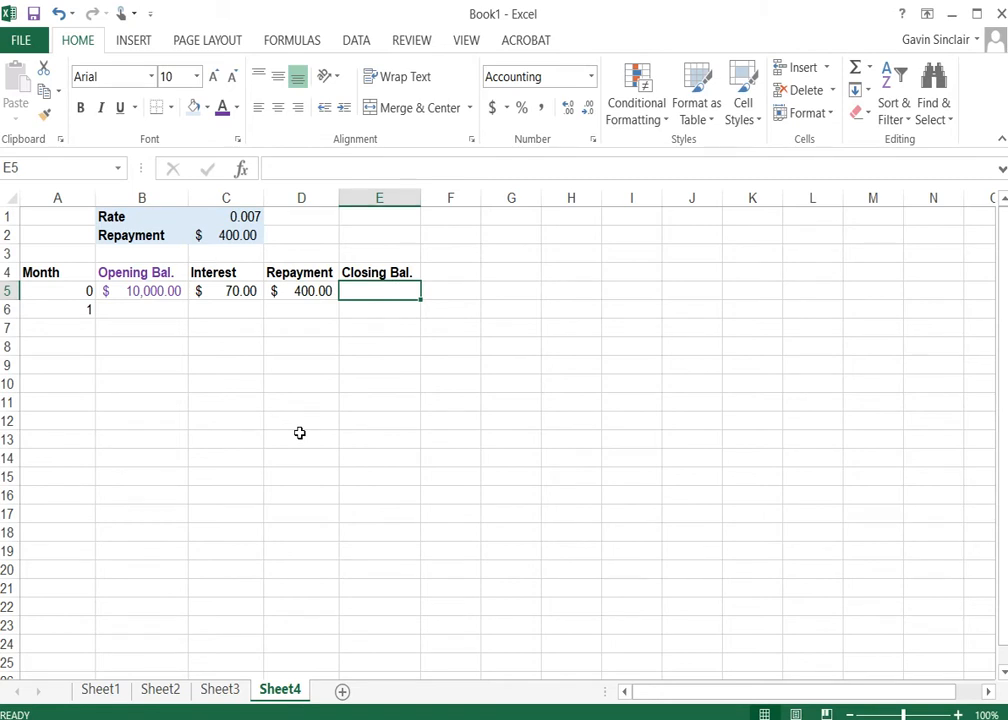
key("Left")
key("Left")
key("Right")
key("Right")
type("=")
key("Left")
key("Left")
key("Left")
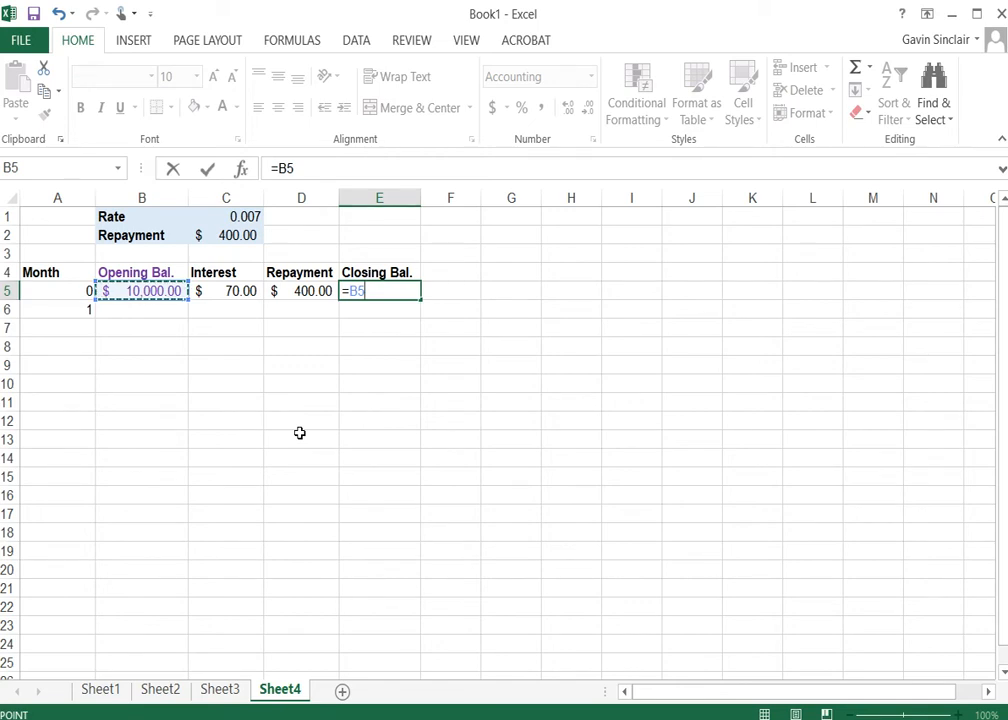
type("+")
key("Left")
key("Left")
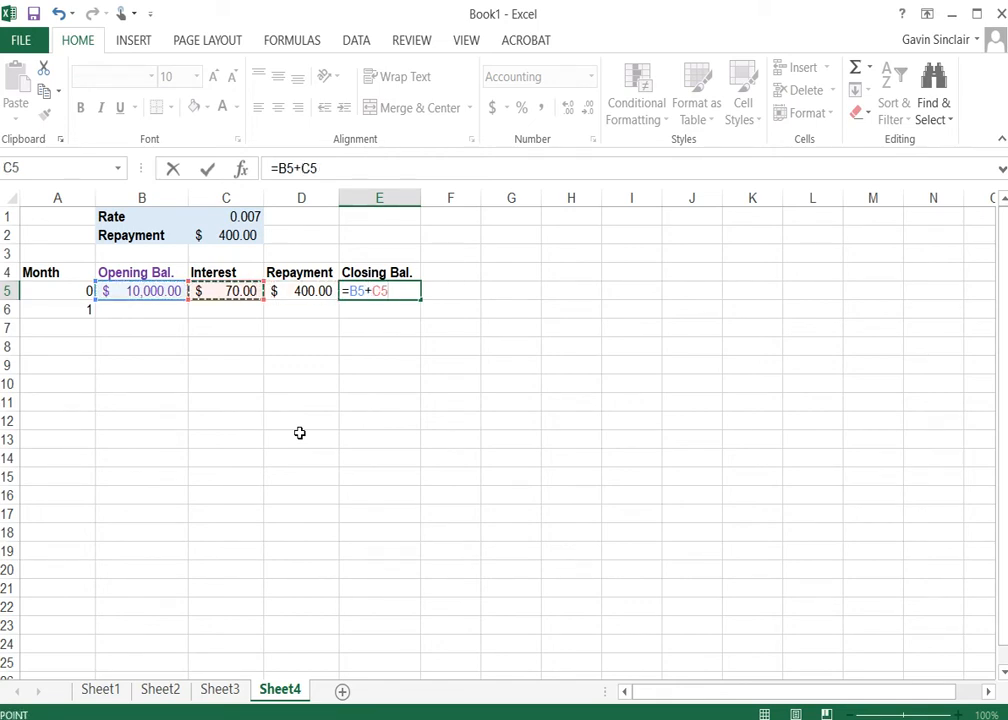
type("-")
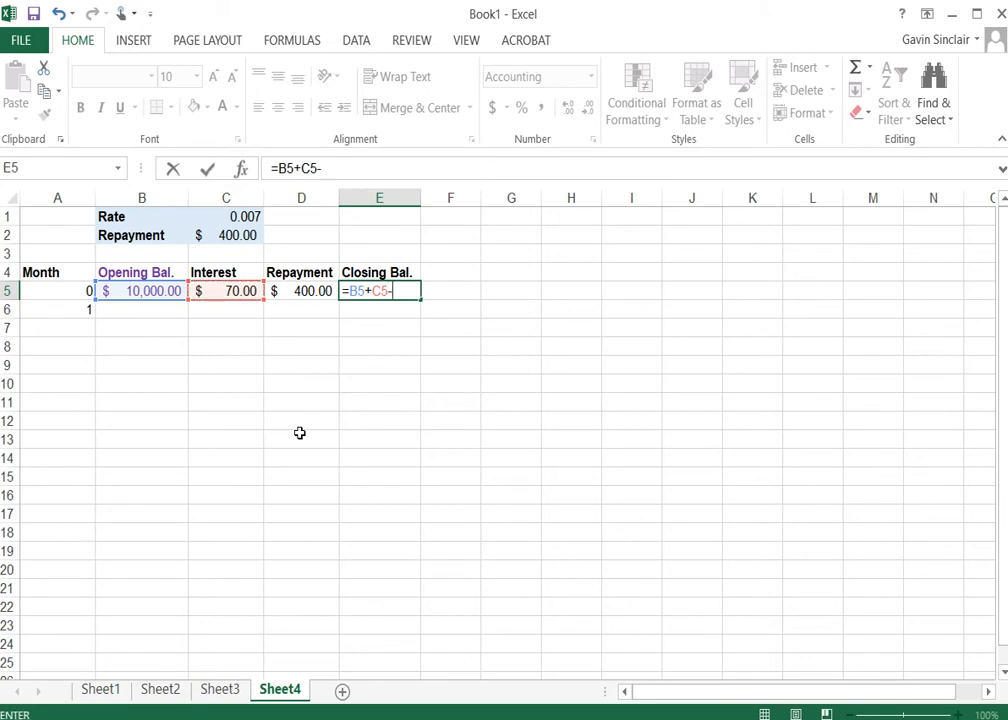
key("Left")
key("Return")
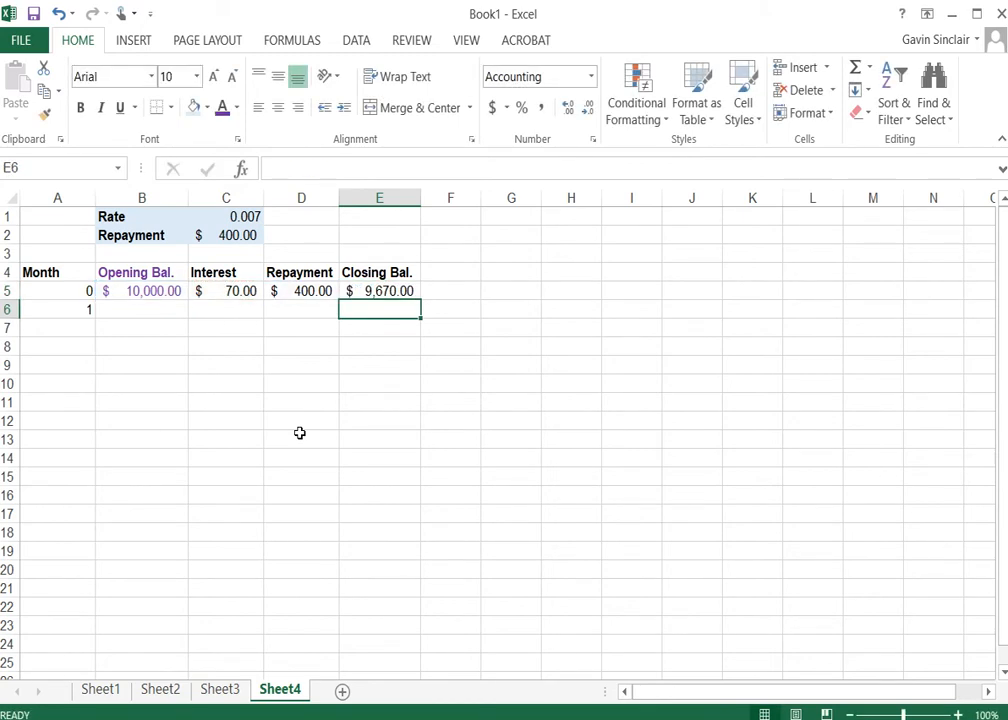
Carry the closing balance forward as the next opening balance in B6 with the formula =E5
key("Left")
key("Left")
key("Left")
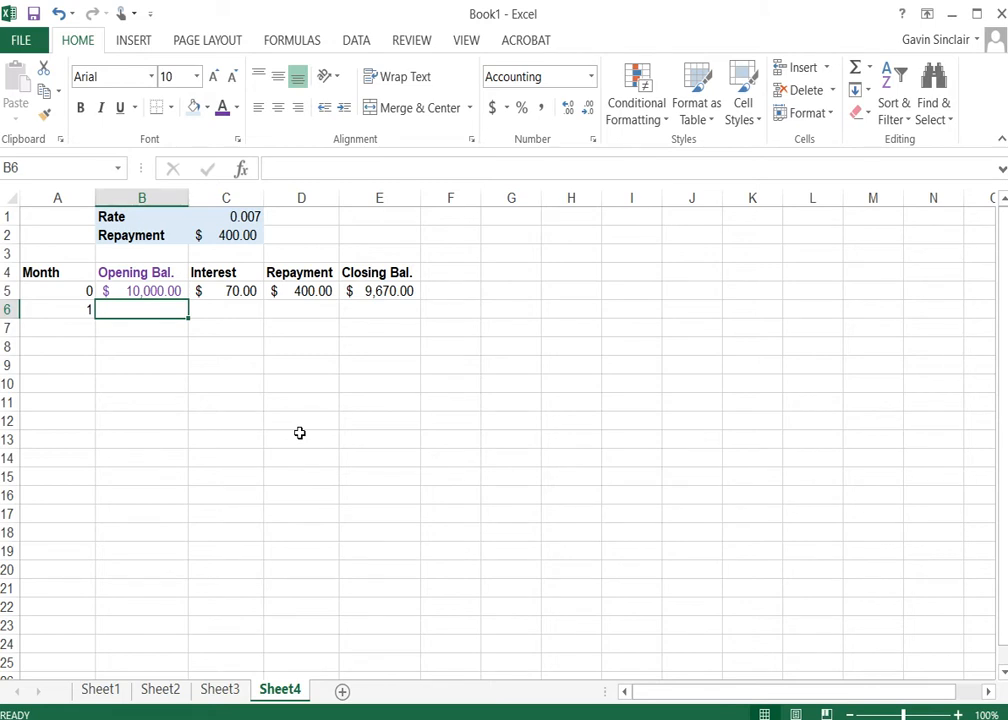
key("Up")
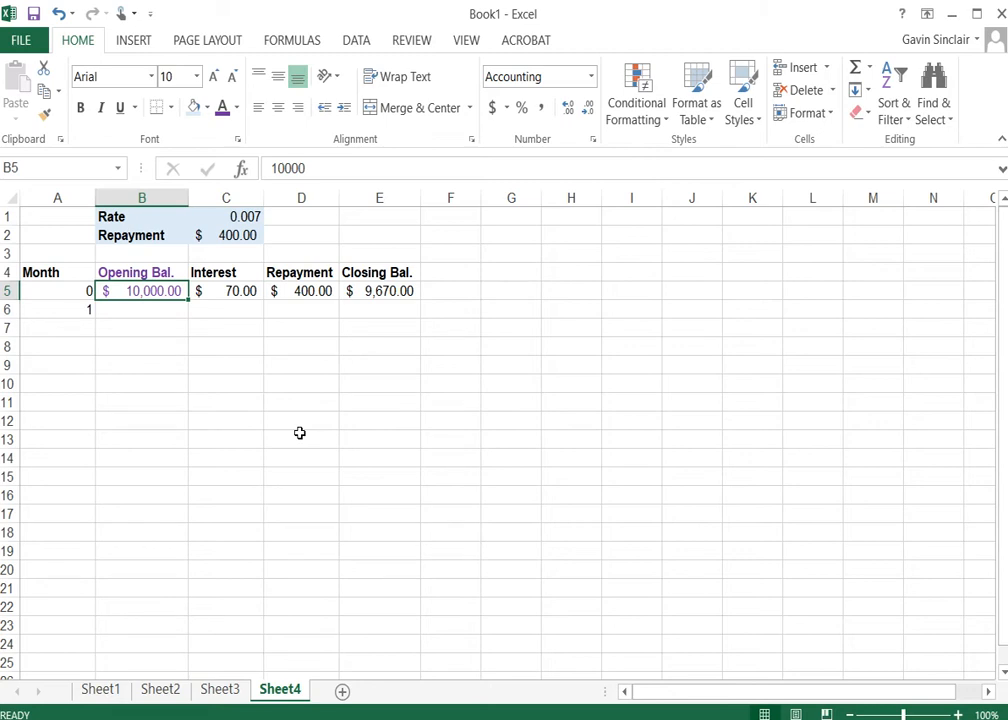
key("Down")
key("shift+Down")
key("shift+Down")
key("shift+Down")
key("shift+Down")
key("shift+Down")
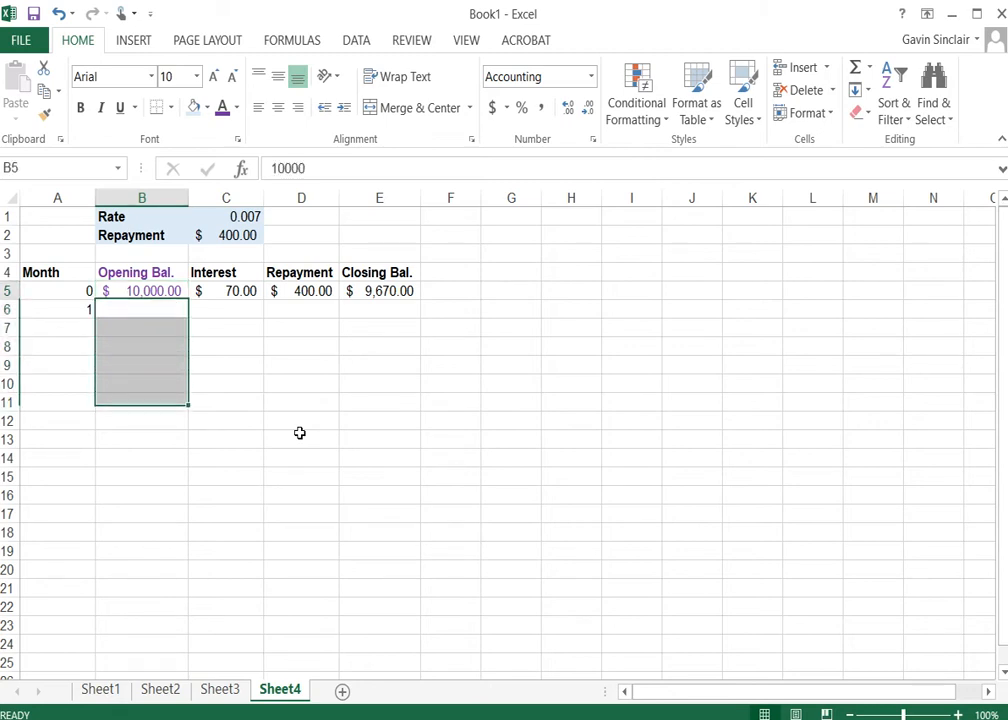
key("Up")
key("Down")
type("=")
key("Up")
key("Right")
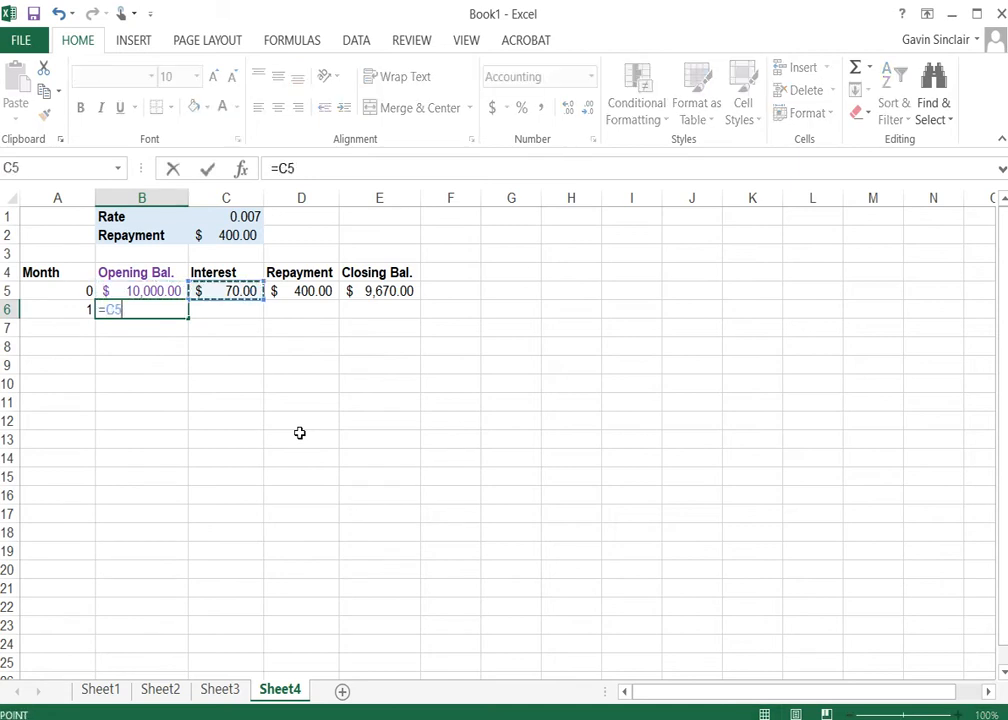
key("Right")
key("Right")
key("Return")
Fill the interest, repayment and closing balance formulas from C5:E5 down into row 6
key("Right")
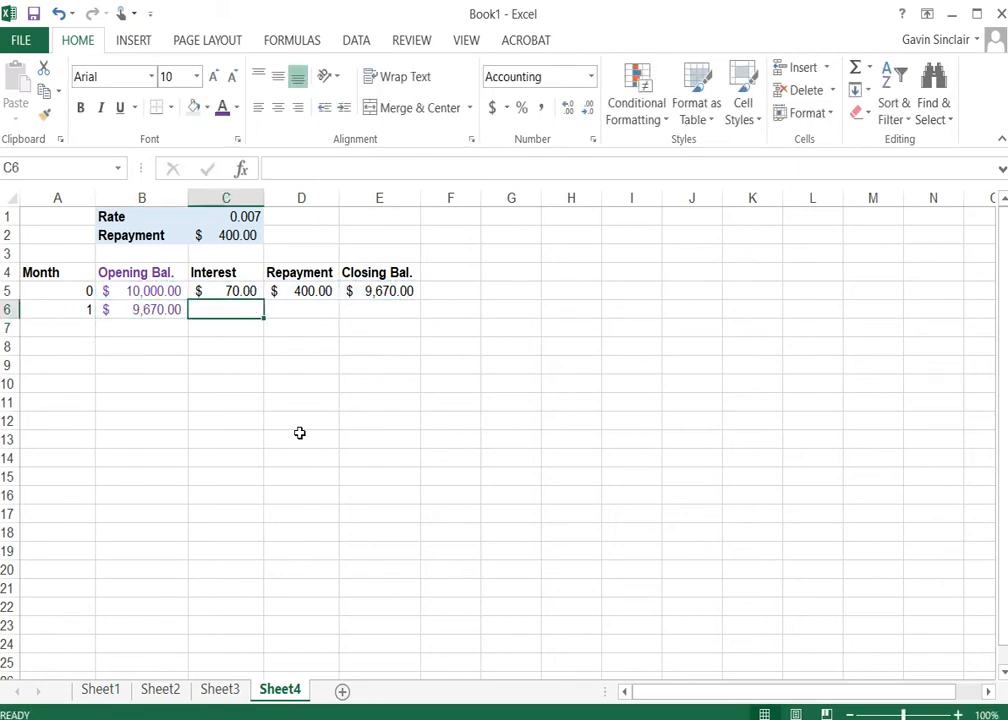
key("Up")
key("shift+Right")
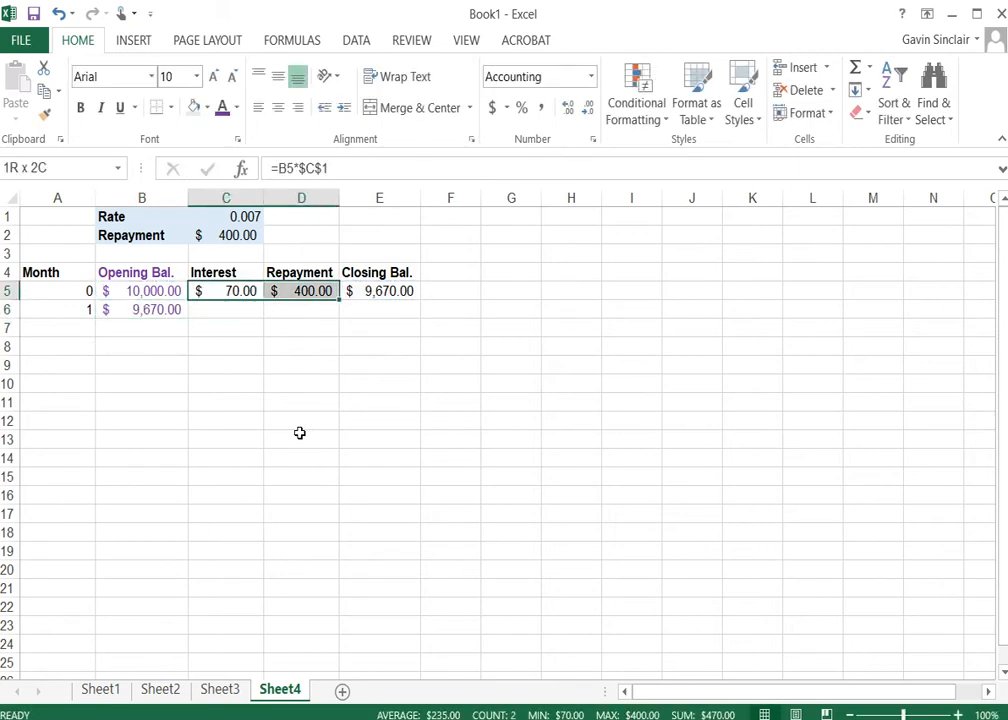
key("shift+Right")
key("shift+Down")
key("ctrl+d")
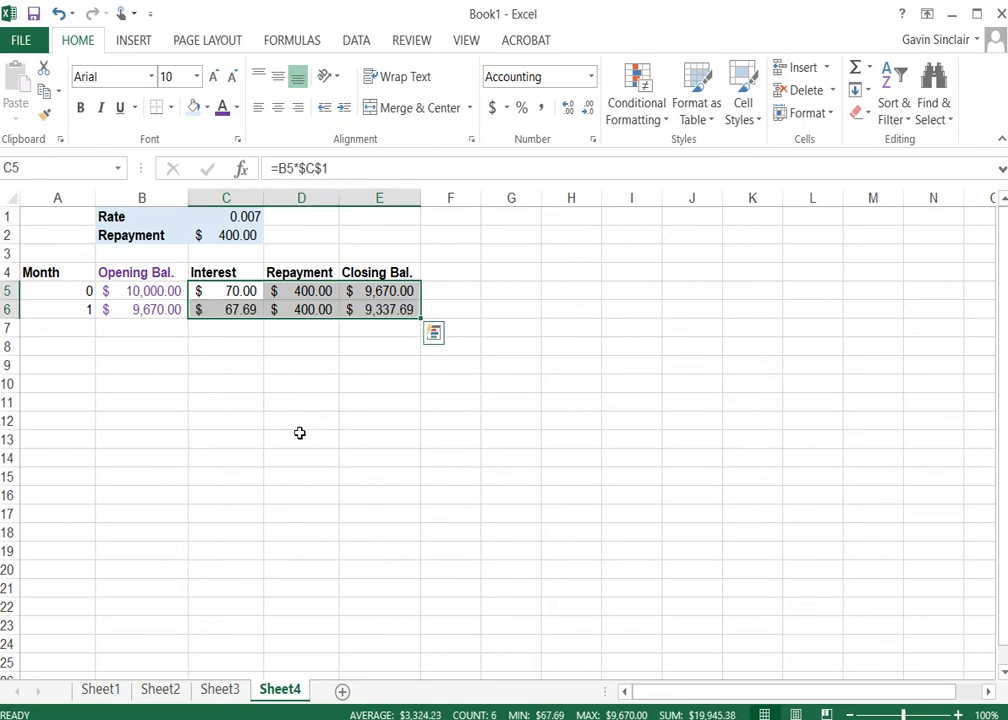
Fill the complete table row A6:E6 down to row 45 so the months run up to 40
key("Down")
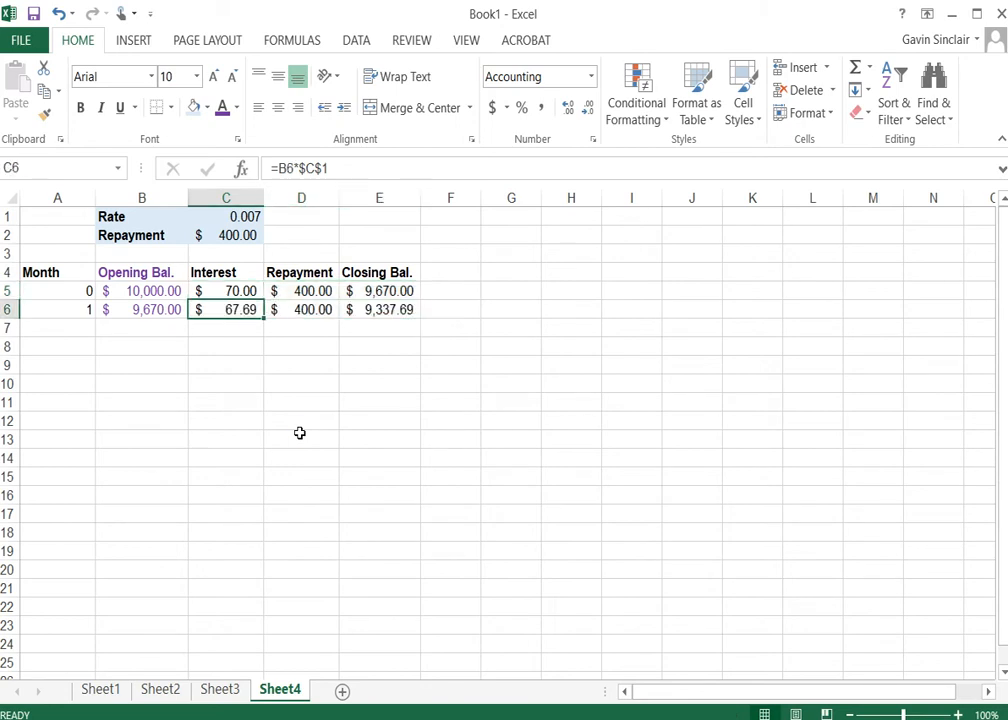
key("Home")
key("shift+Right")
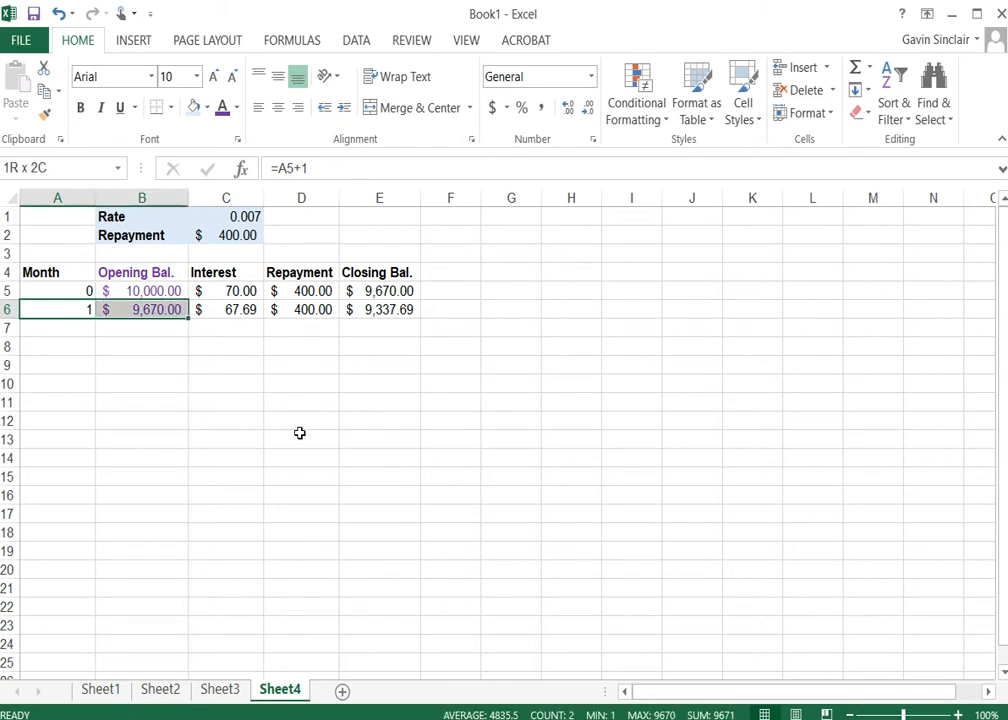
key("shift+Right")
key("shift+Right")
key("shift+Right")
key("shift+Down")
key("shift+Down")
key("shift+Down")
key("shift+Down")
key("shift+Down")
key("shift+Down")
key("shift+Down")
key("shift+Down")
key("shift+Down")
key("shift+Down")
key("shift+Down")
key("shift+Down")
key("shift+Down")
key("shift+Down")
key("shift+Down")
key("shift+Down")
key("shift+Down")
key("shift+Down")
key("shift+Down")
key("shift+Down")
key("shift+Down")
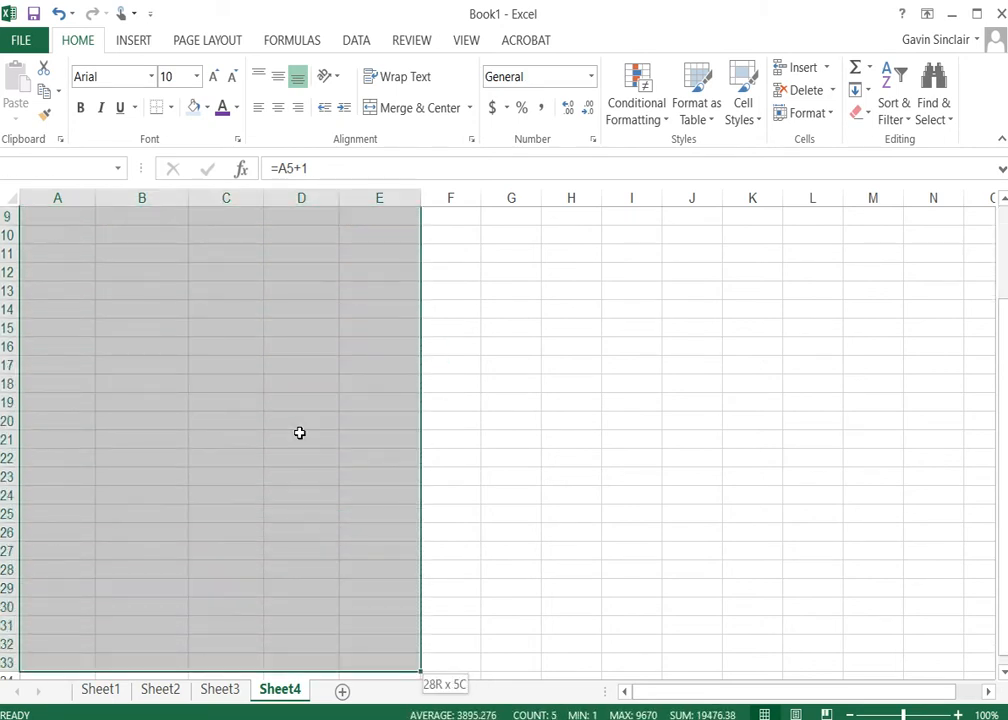
key("ctrl+d")
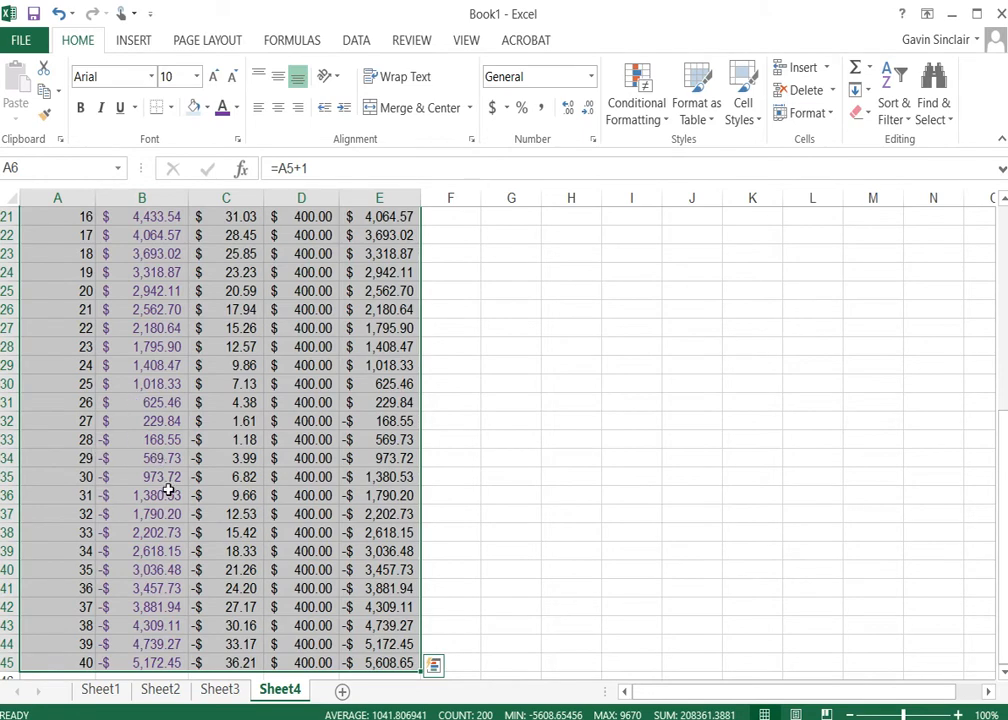
Examine the filled repayment table, especially the opening balances in B33:B45 from month 28 onward
left_click(143, 384)
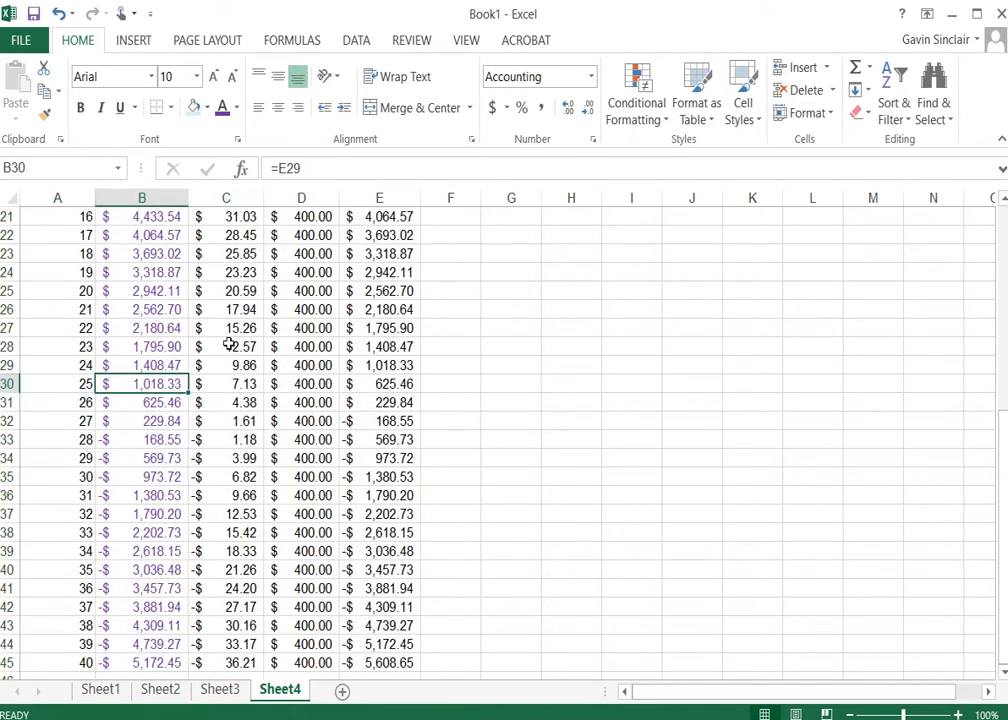
scroll(184, 398, "up", 7)
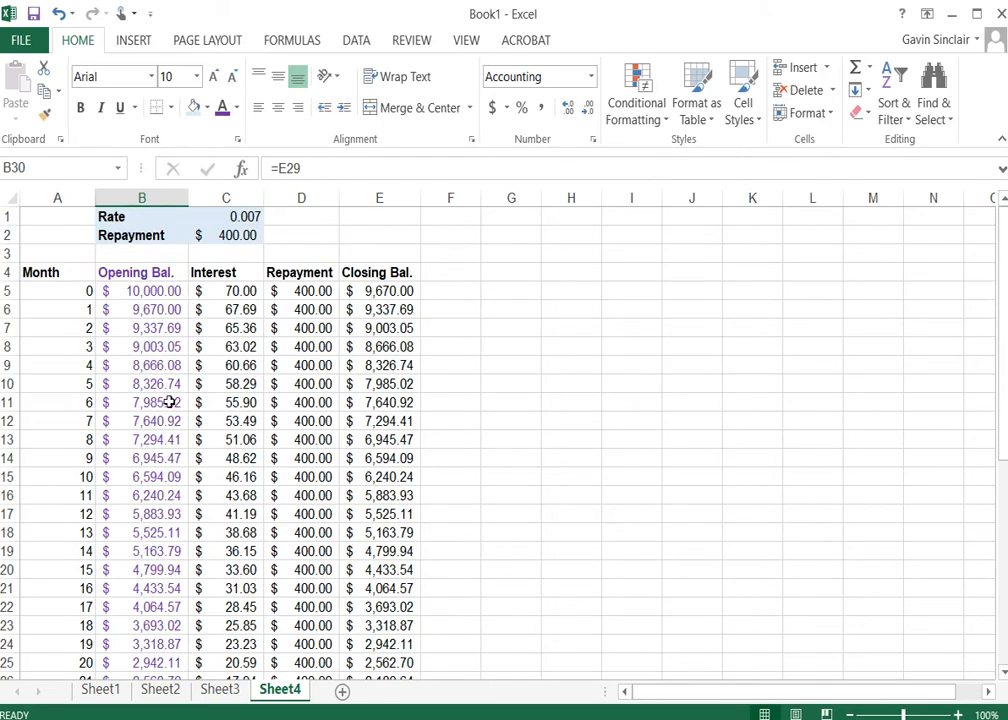
scroll(170, 402, "down", 8)
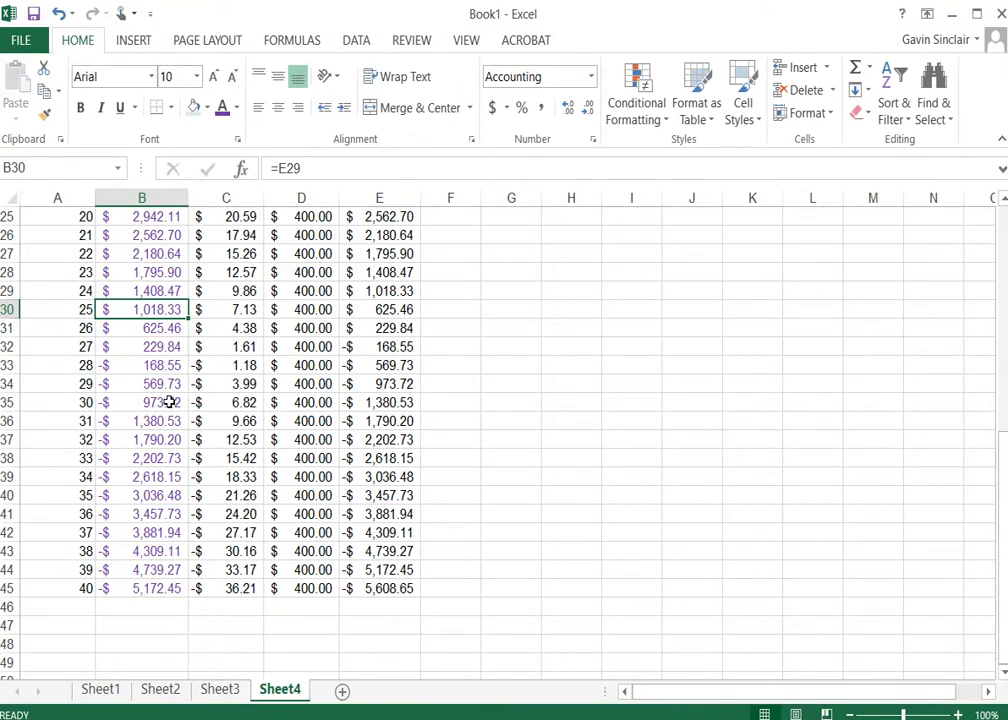
left_click(146, 365)
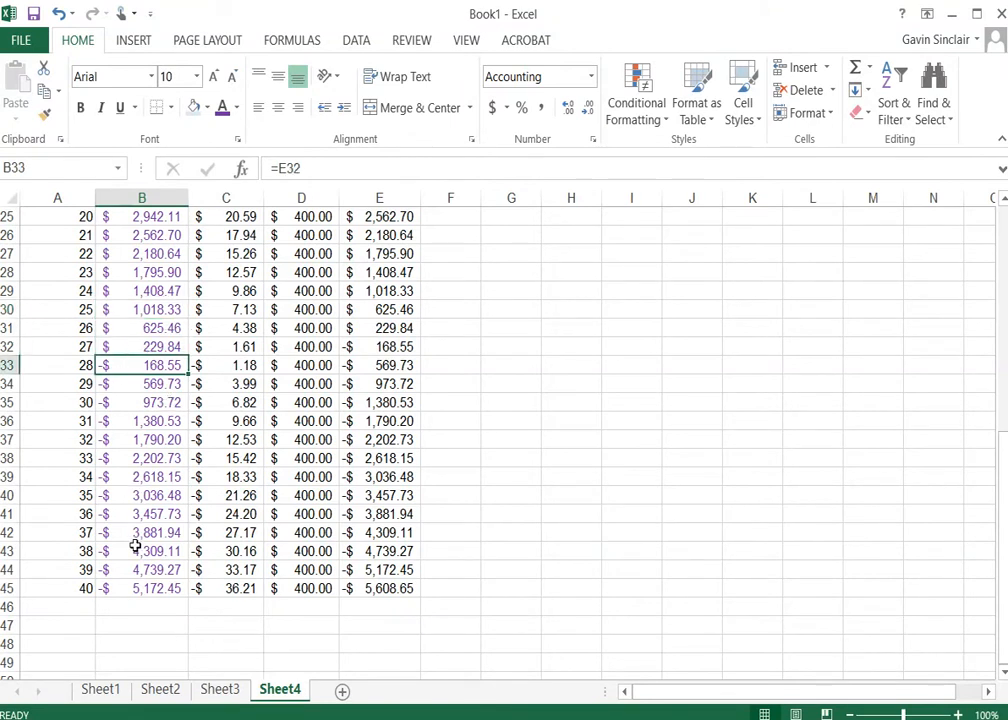
key("shift+Down")
key("shift+Down")
key("shift+Down")
key("shift+Down")
key("shift+Down")
key("shift+Down")
key("shift+Down")
key("shift+Down")
key("shift+Down")
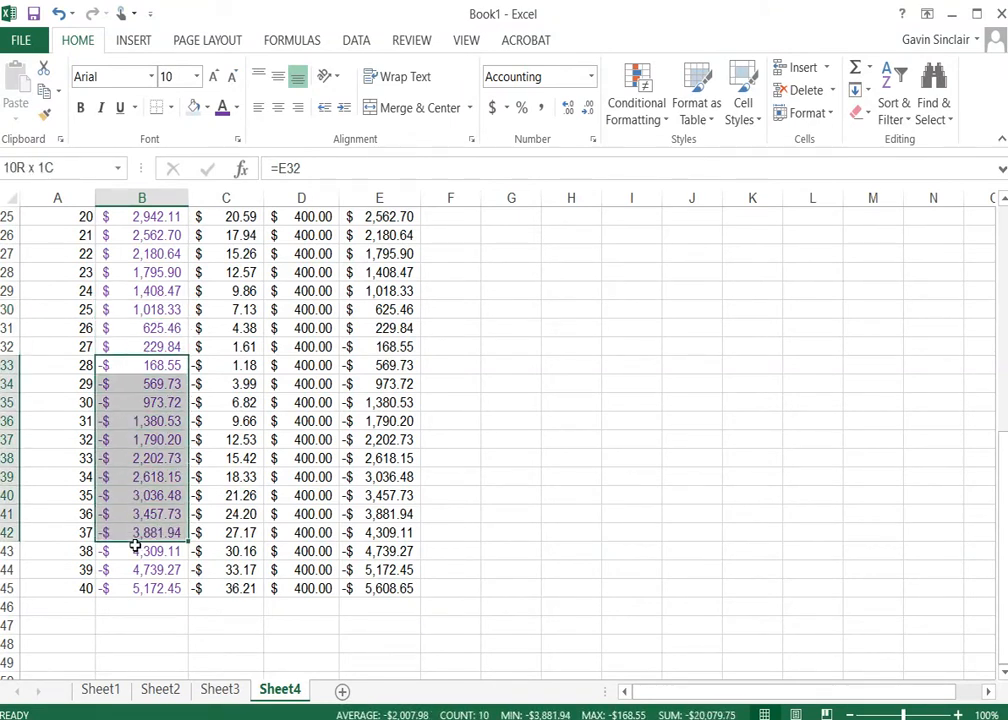
key("shift+Down")
key("shift+Down")
key("shift+Down")
key("Right")
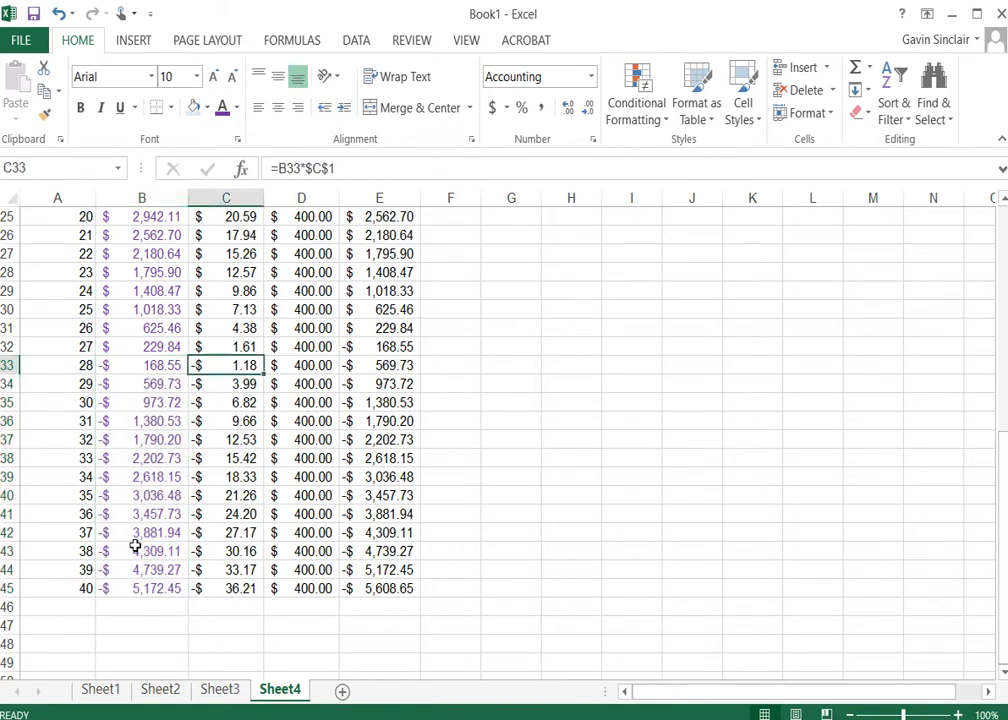
key("Left")
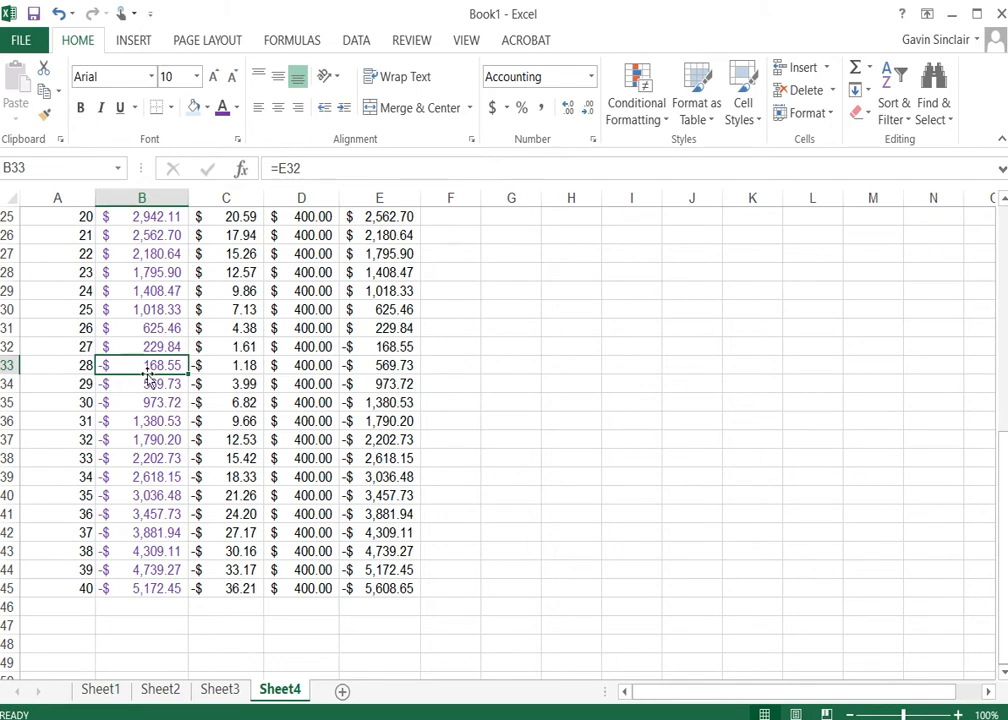
Clear the surplus table rows A33:E45 so the table ends at month 27
left_click_drag(45, 363, 378, 585)
key("Delete")
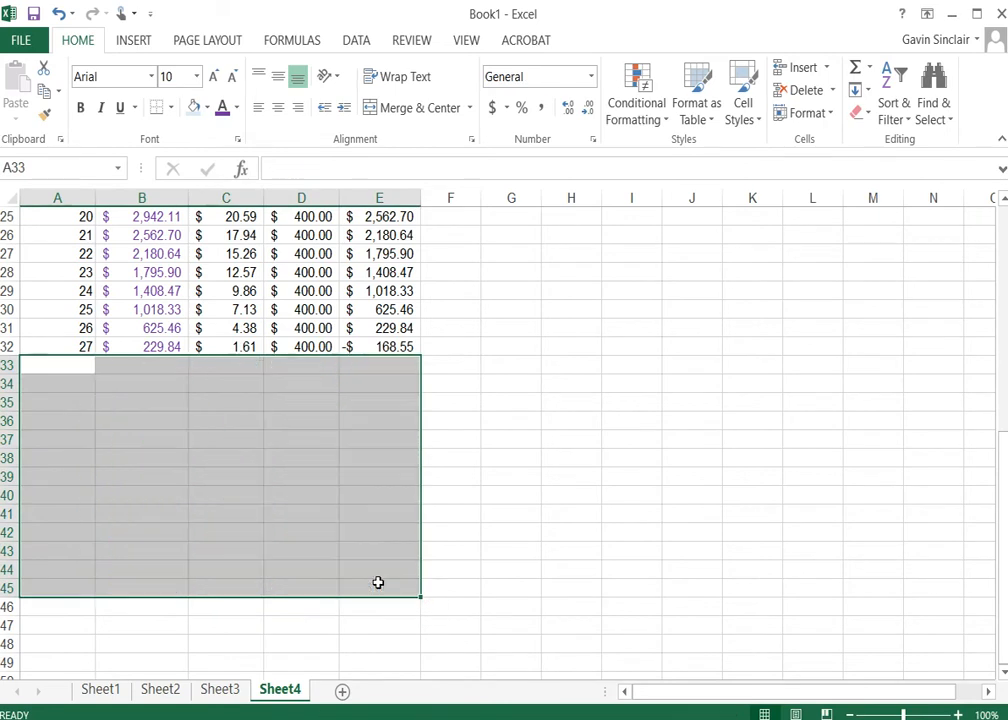
left_click(223, 457)
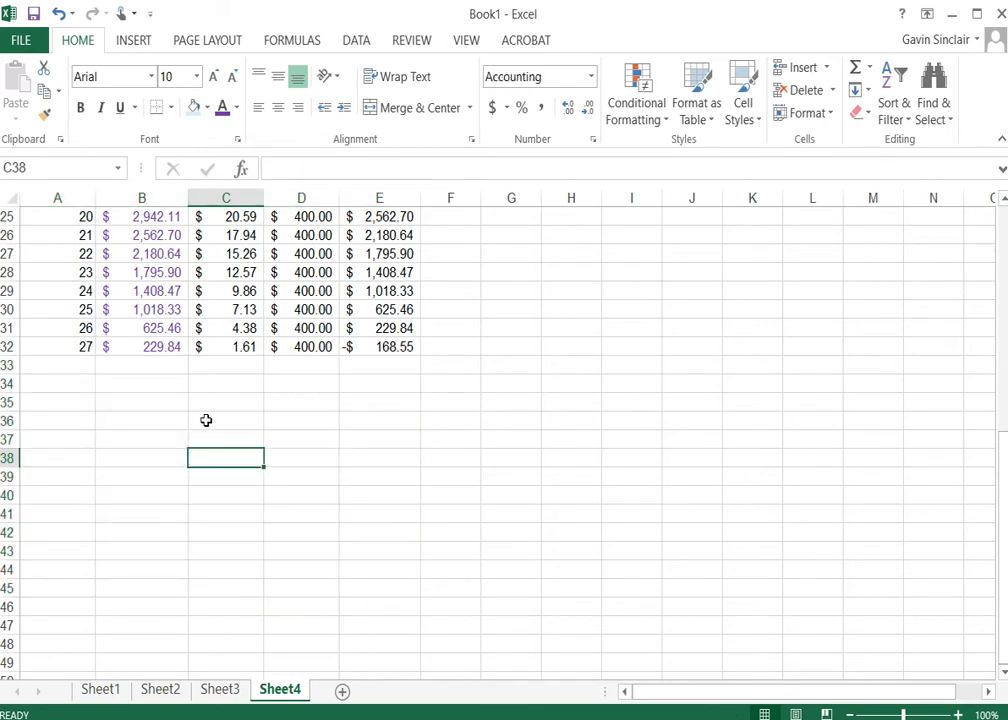
Examine the shortened table, checking the final repayment and closing balance in row 32 and the repayment formula in D6
scroll(204, 421, "up", 8)
scroll(204, 421, "down", 4)
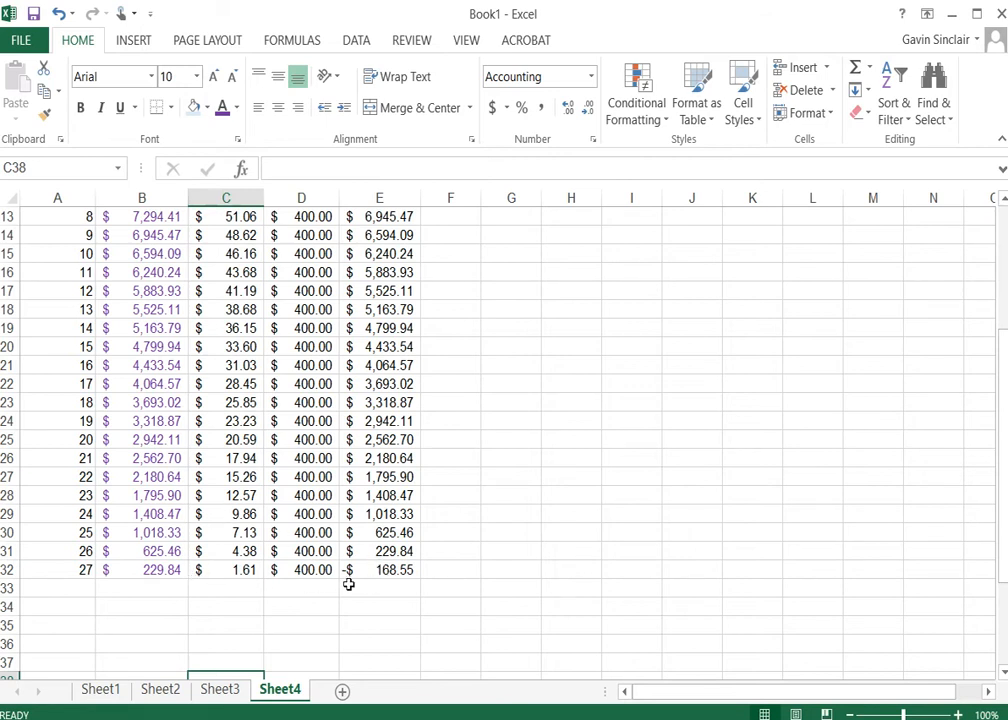
left_click(296, 574)
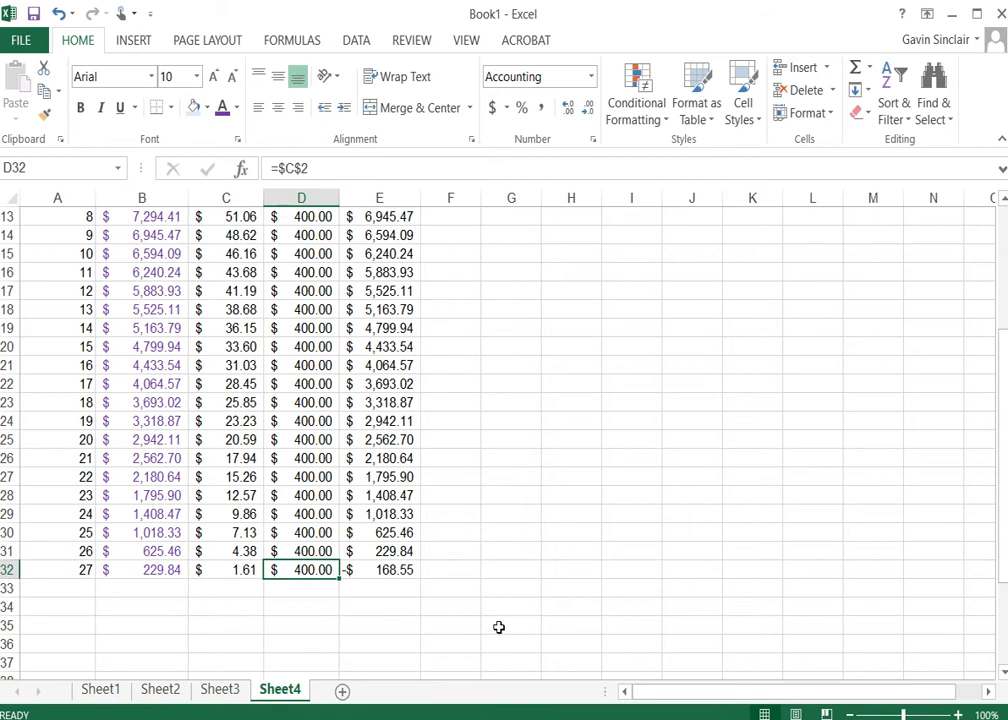
left_click(391, 572)
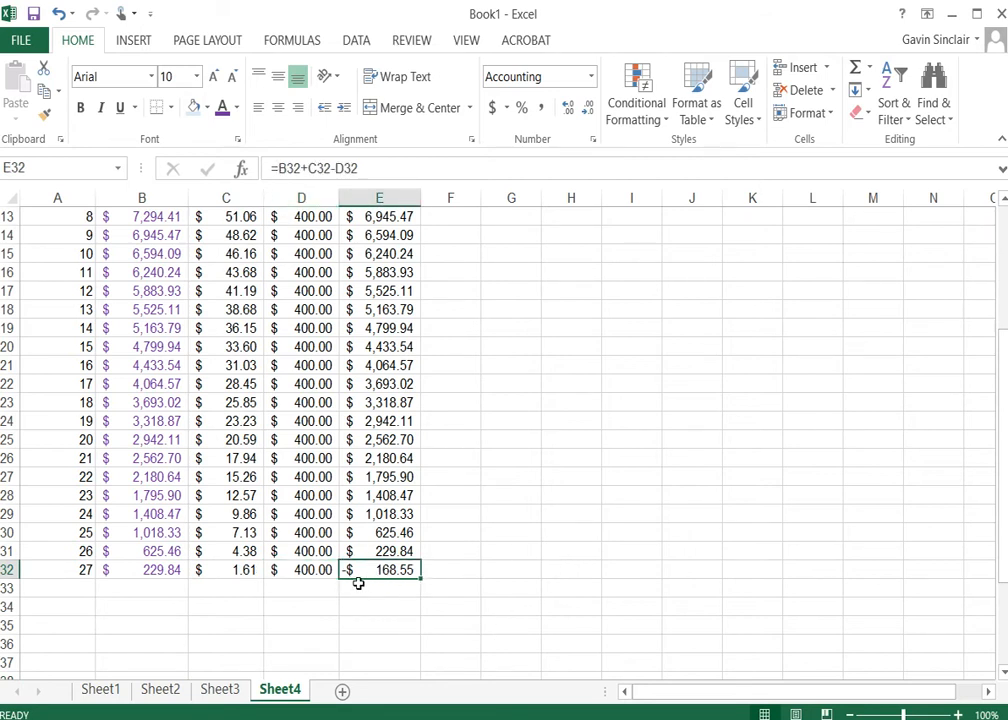
scroll(358, 583, "up", 4)
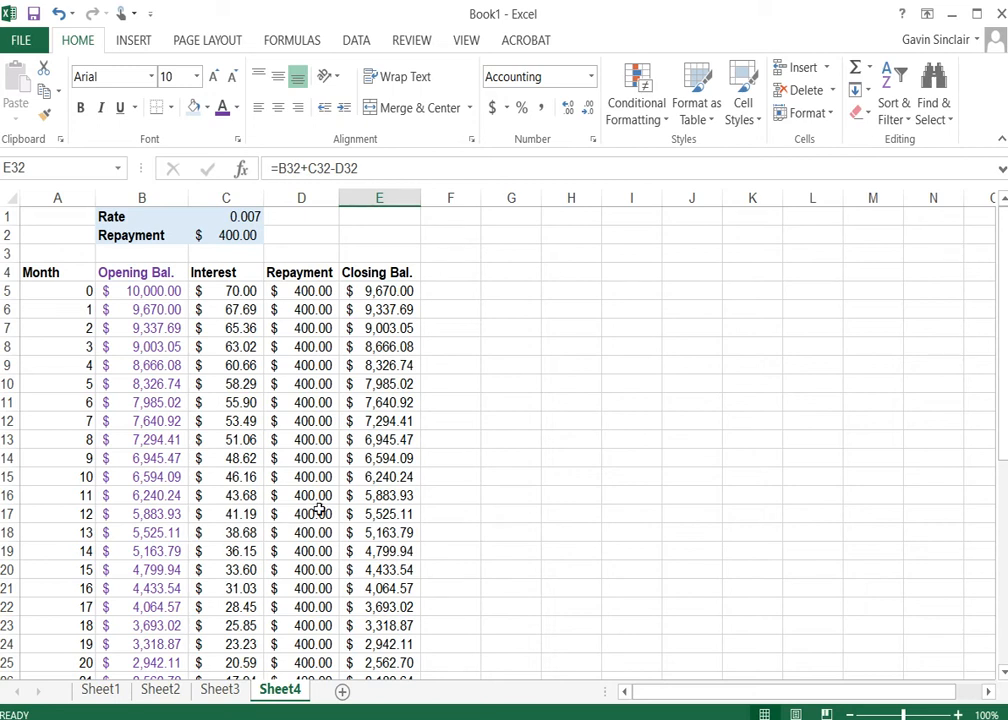
left_click(308, 316)
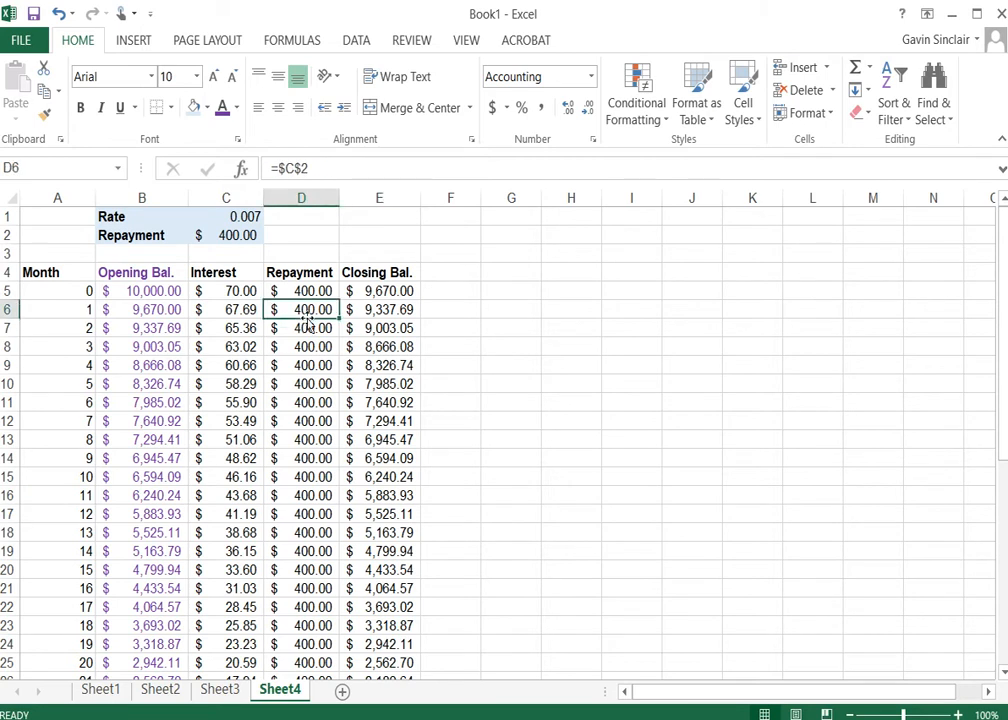
key("Up")
key("Up")
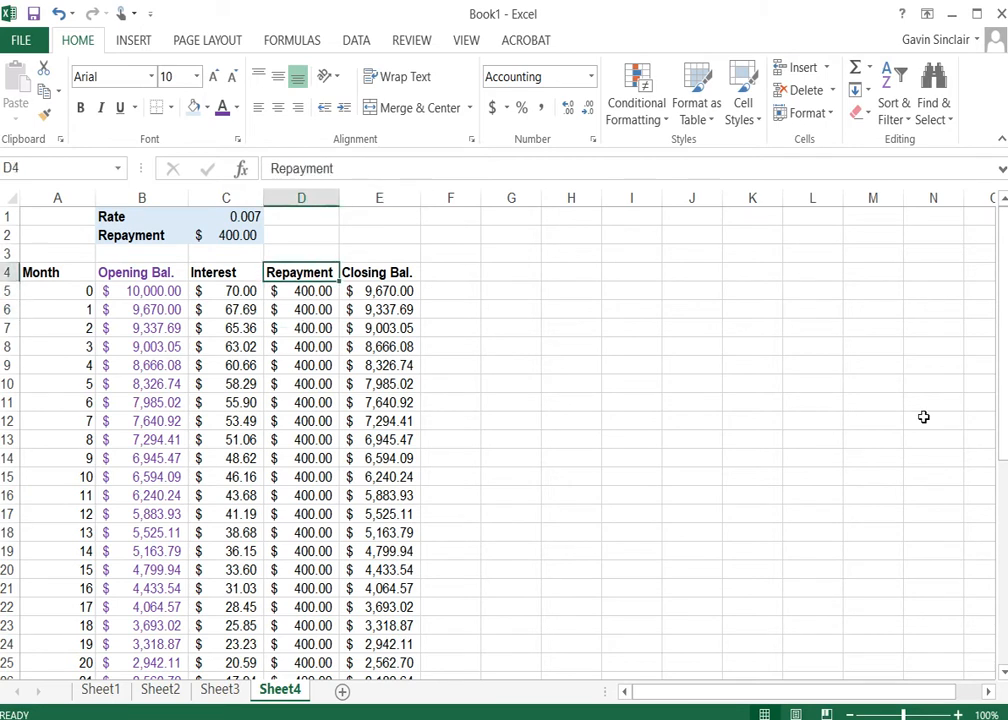
key("Left")
key("Left")
key("Left")
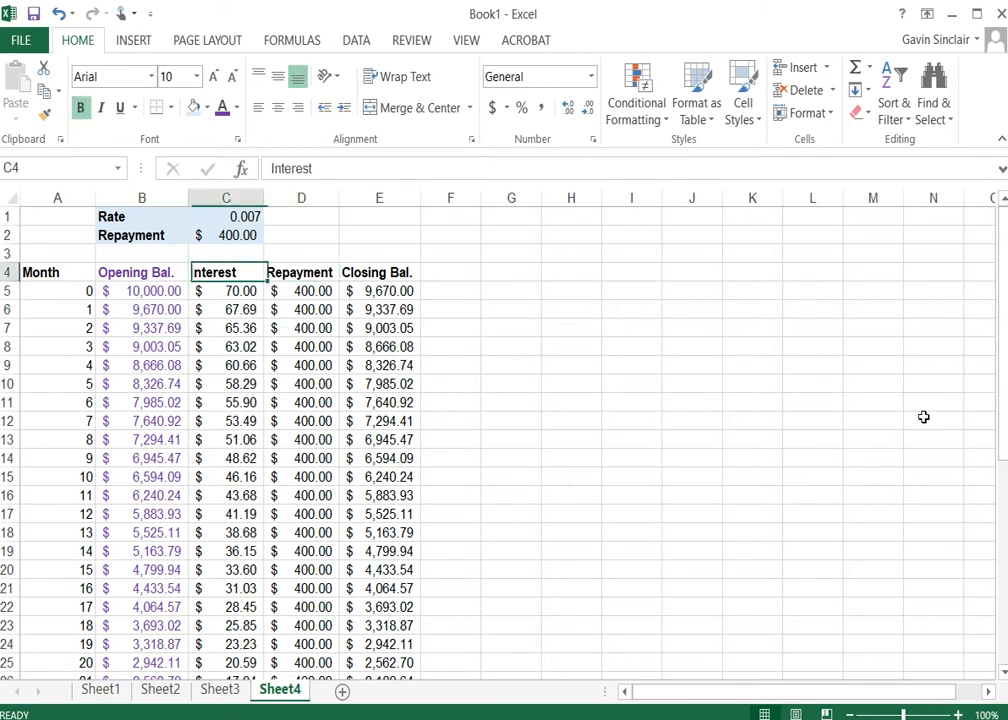
Relabel the parameter in B2 and the table header in D4 as Withdrawal
key("Right")
key("Up")
key("Up")
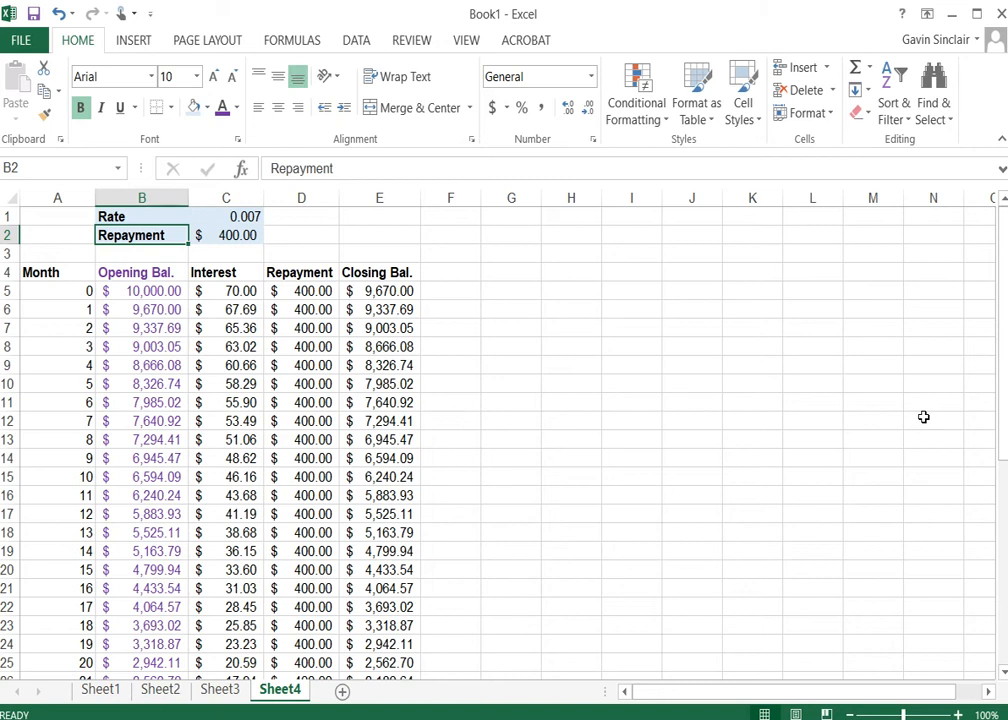
type("Withdrawal")
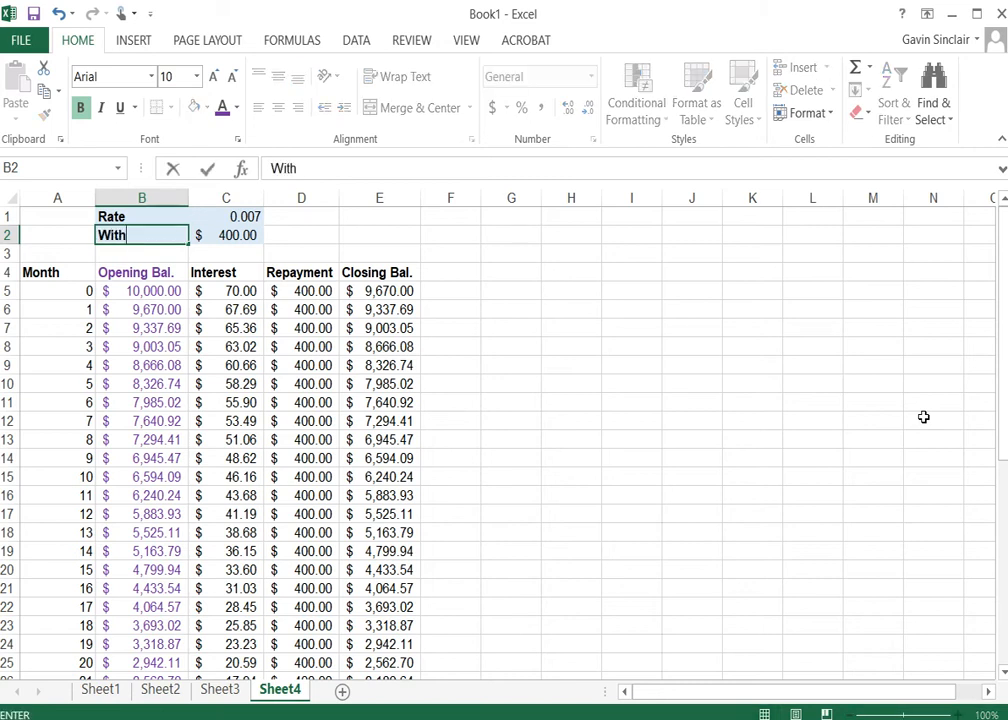
key("Return")
key("Down")
key("Down")
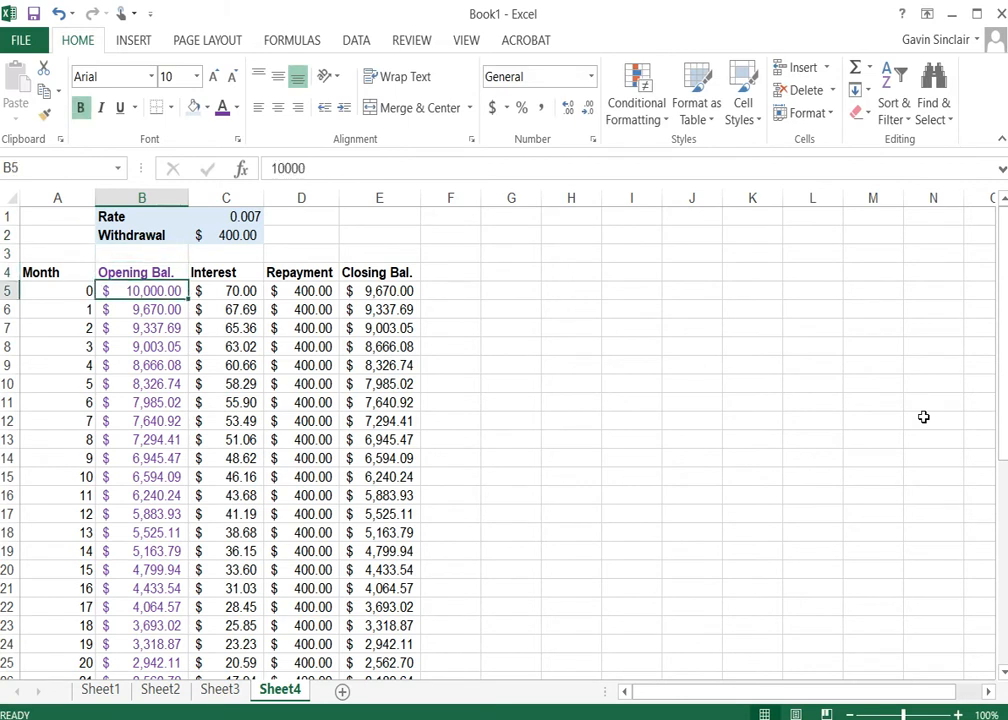
key("Up")
key("Right")
key("Right")
type("Withdrawal")
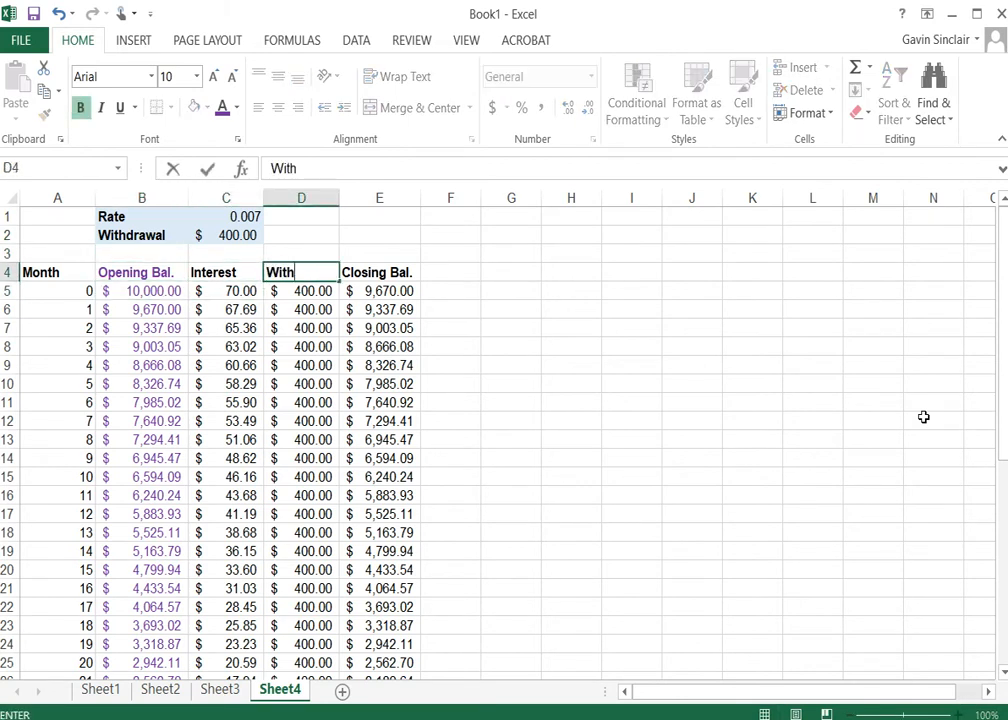
key("Return")
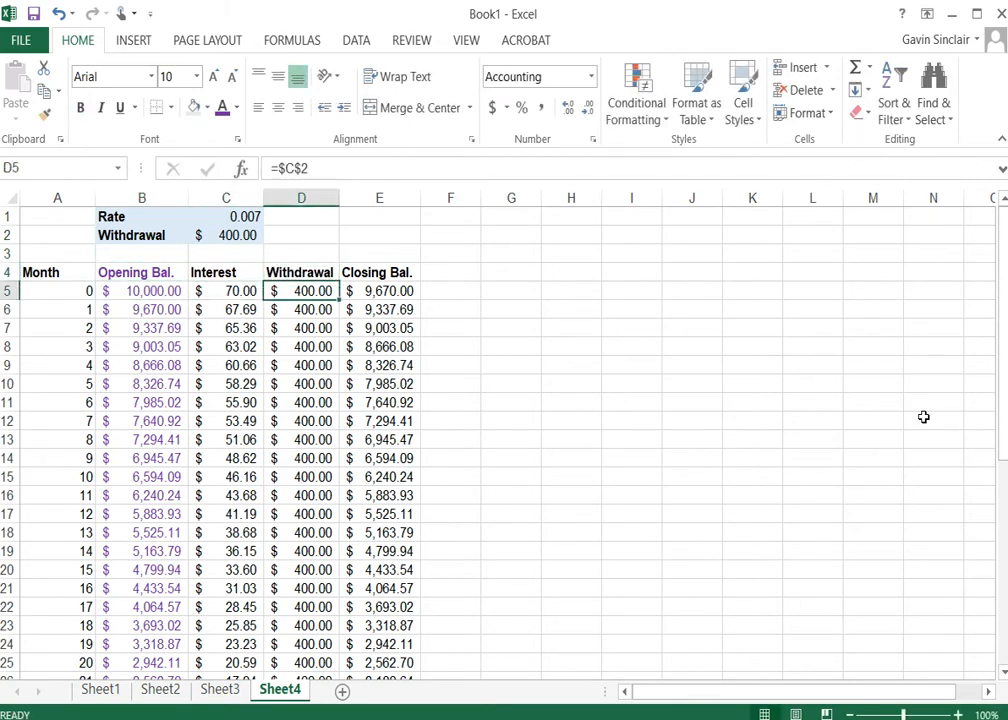
Set the rate in C1 to 0.037
key("Left")
key("Left")
key("Left")
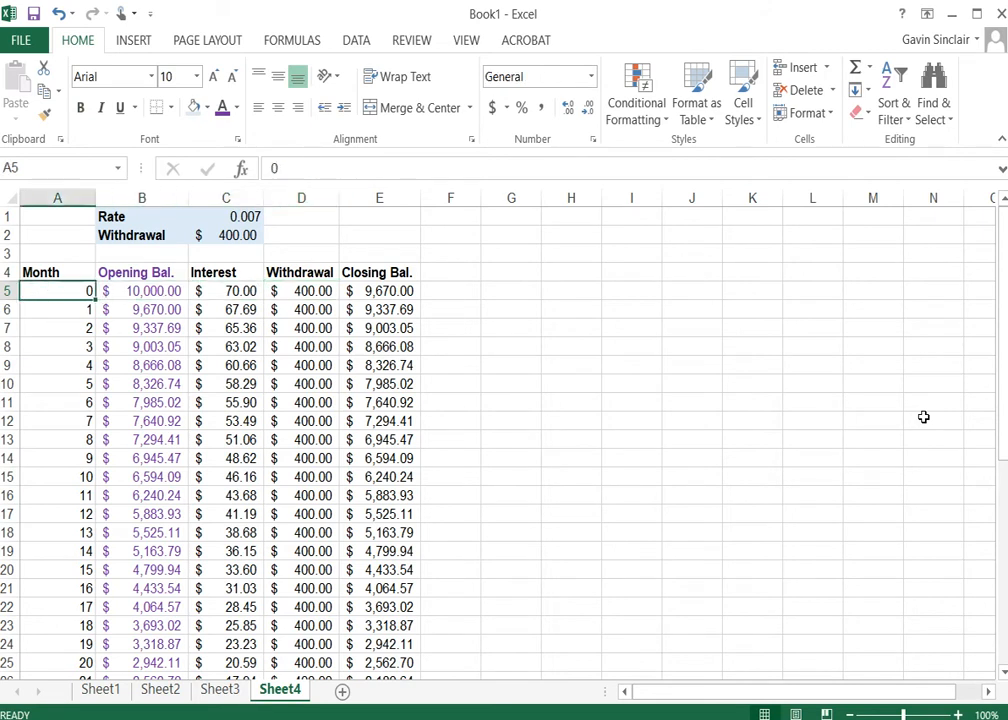
key("Right")
key("Right")
key("Right")
key("Up")
key("Left")
key("Up")
key("Up")
key("Up")
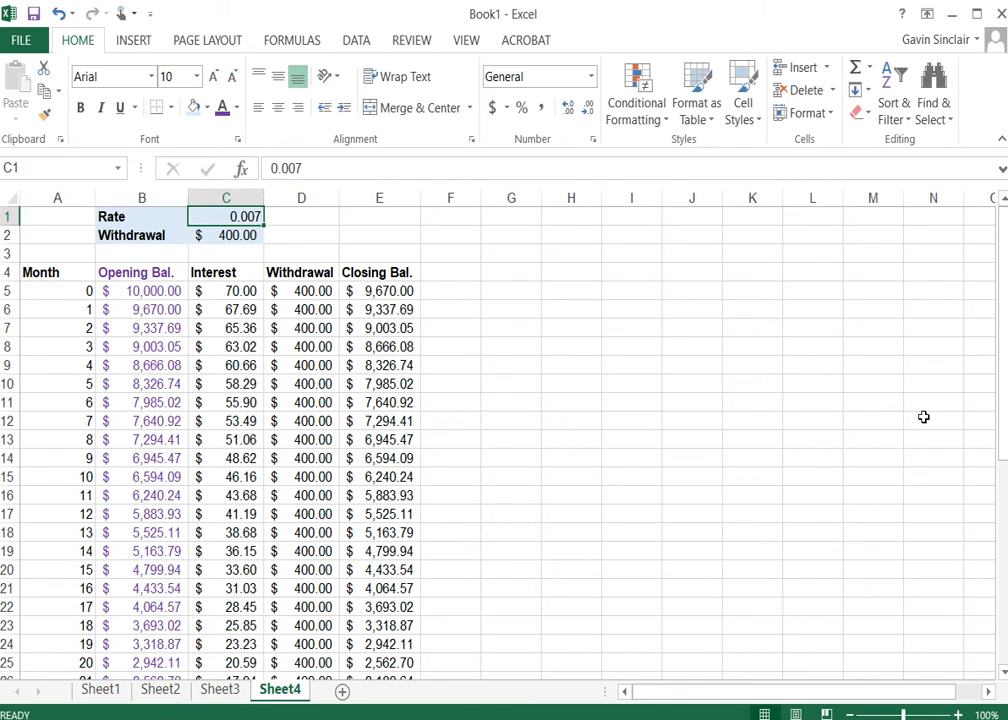
type("0.037")
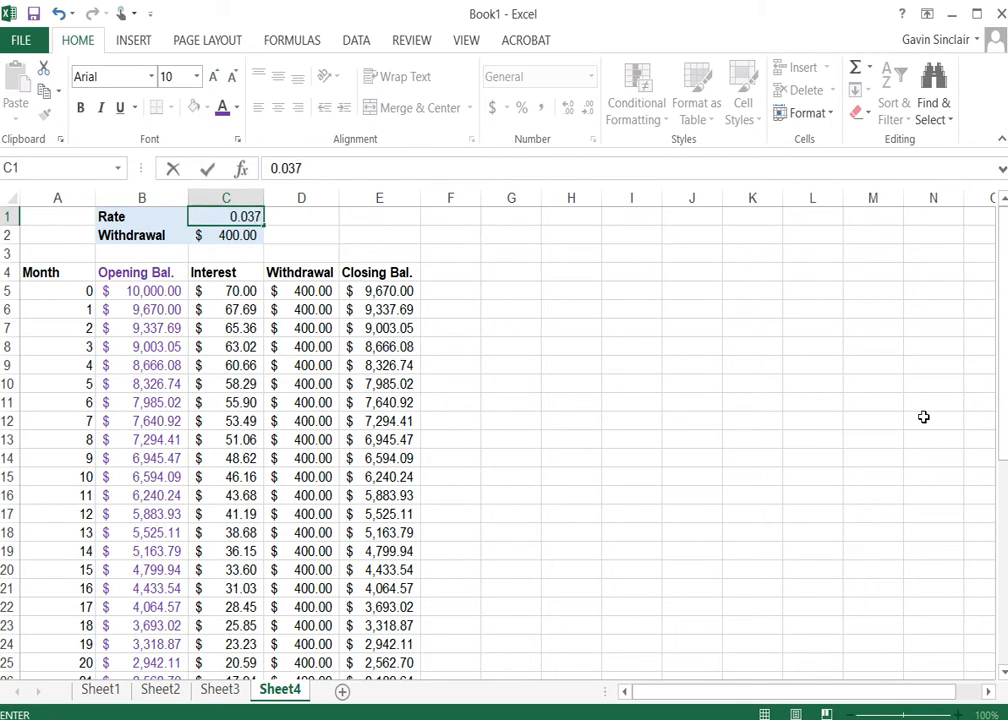
key("Return")
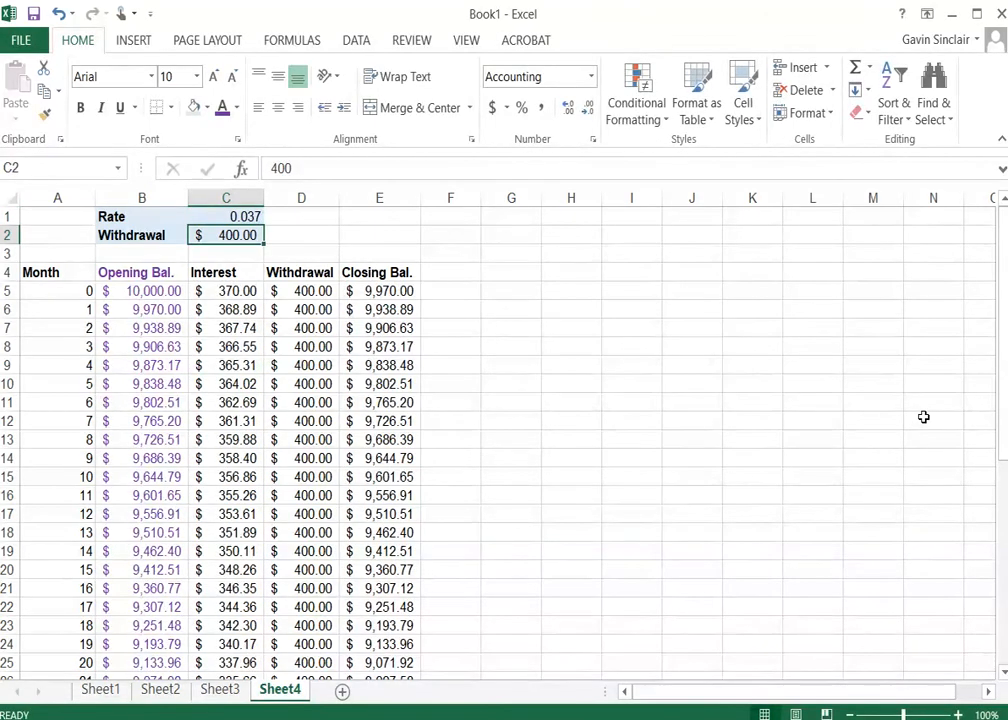
Set the withdrawal amount in C2 to 45000
key("Up")
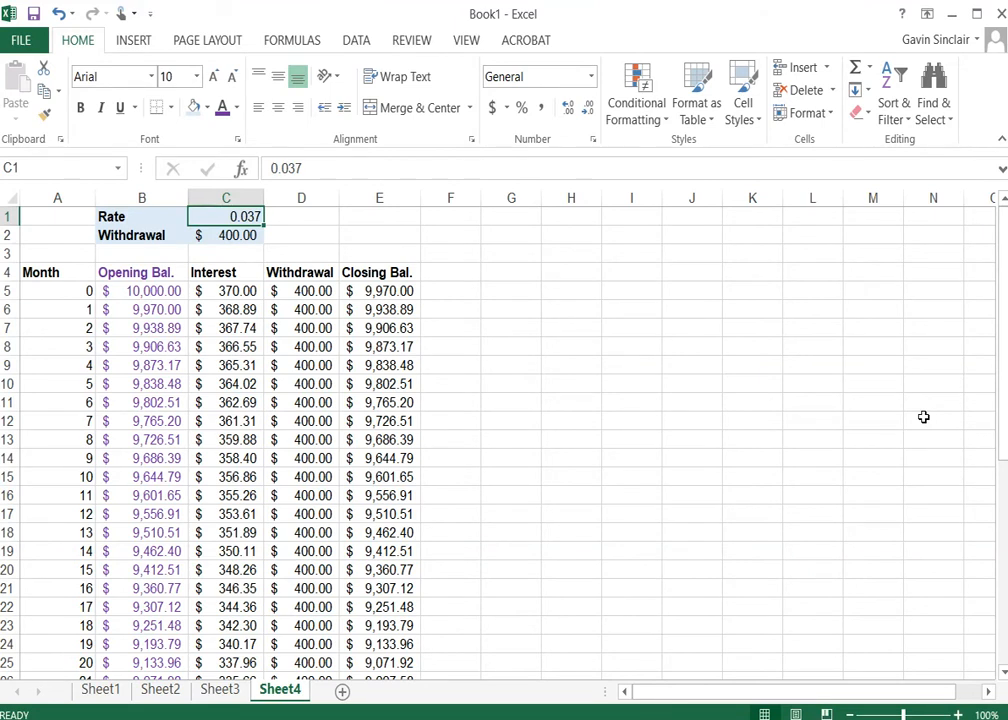
key("Down")
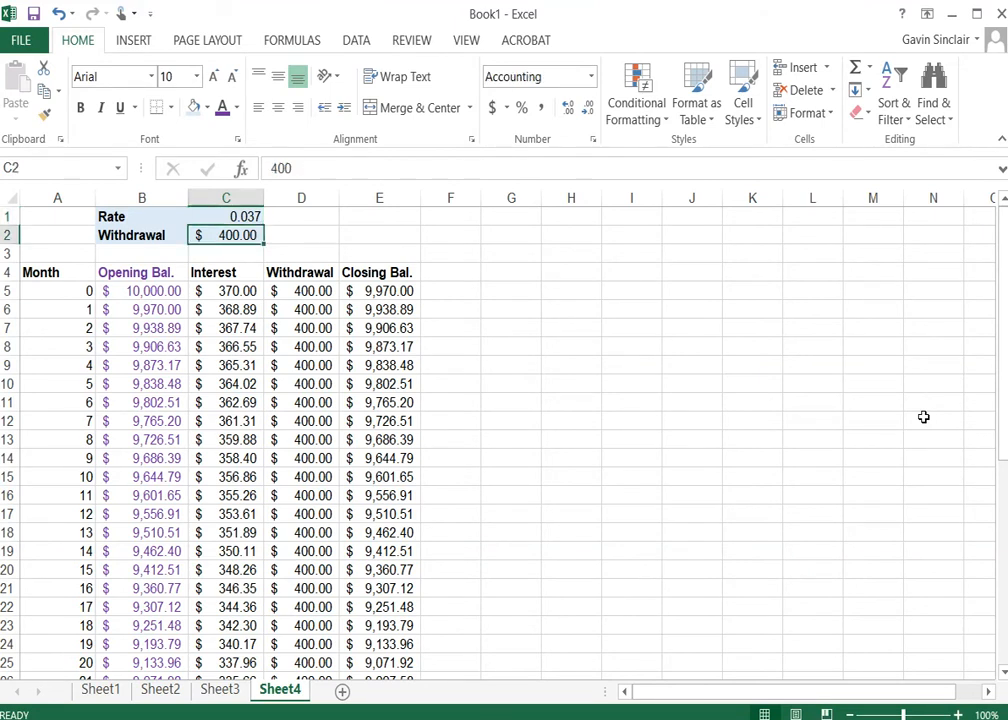
type("45000")
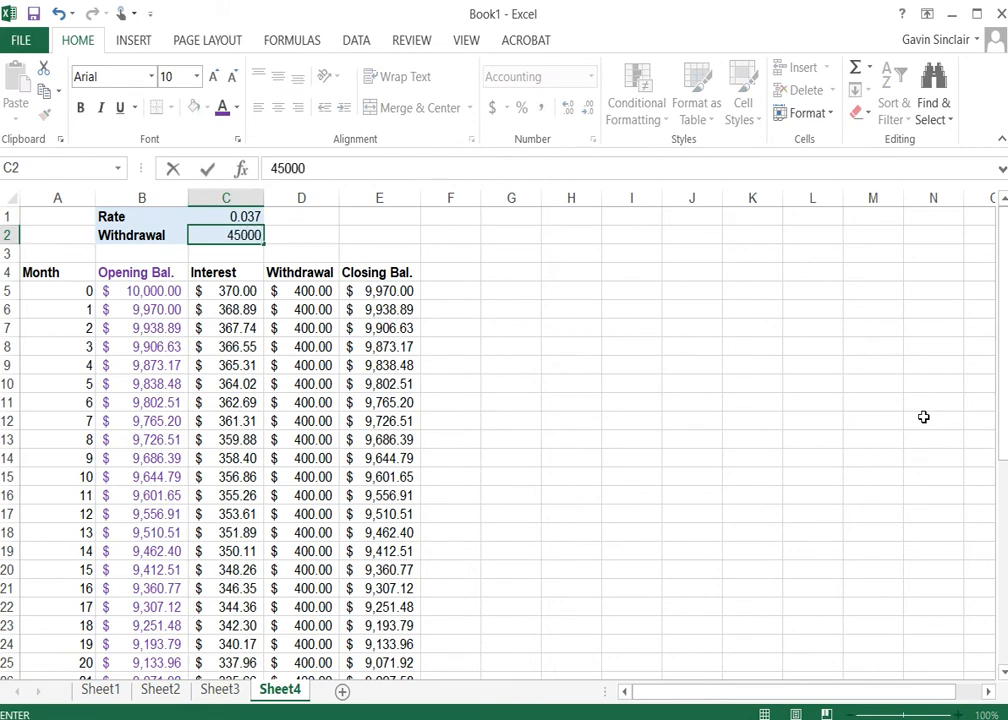
key("Return")
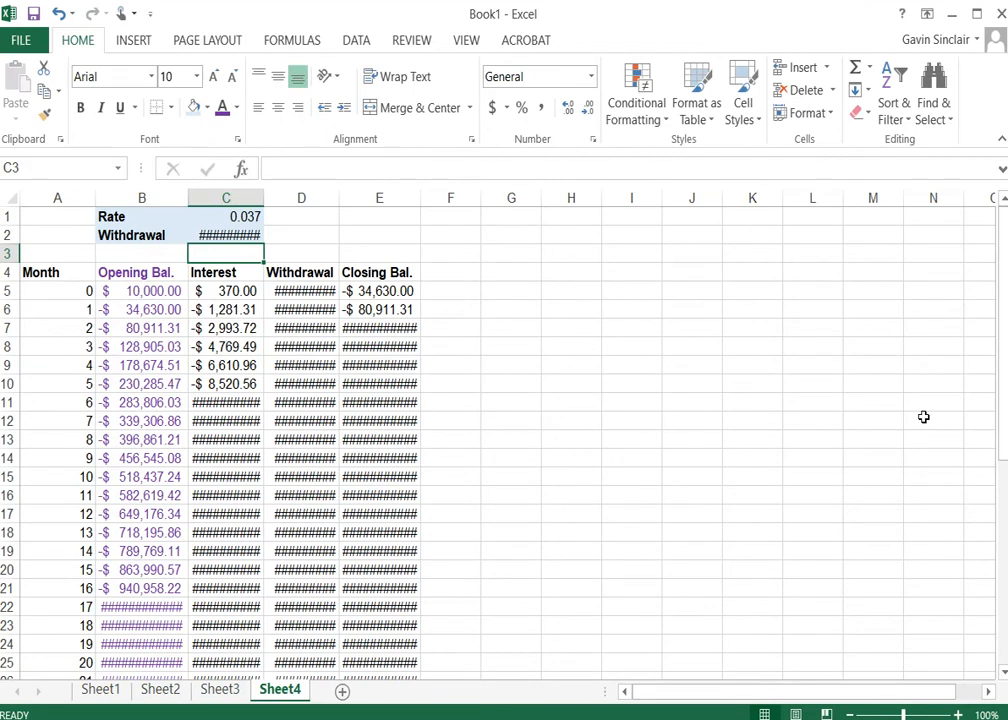
Change the period header in A4 to Year
key("Down")
key("Down")
key("Left")
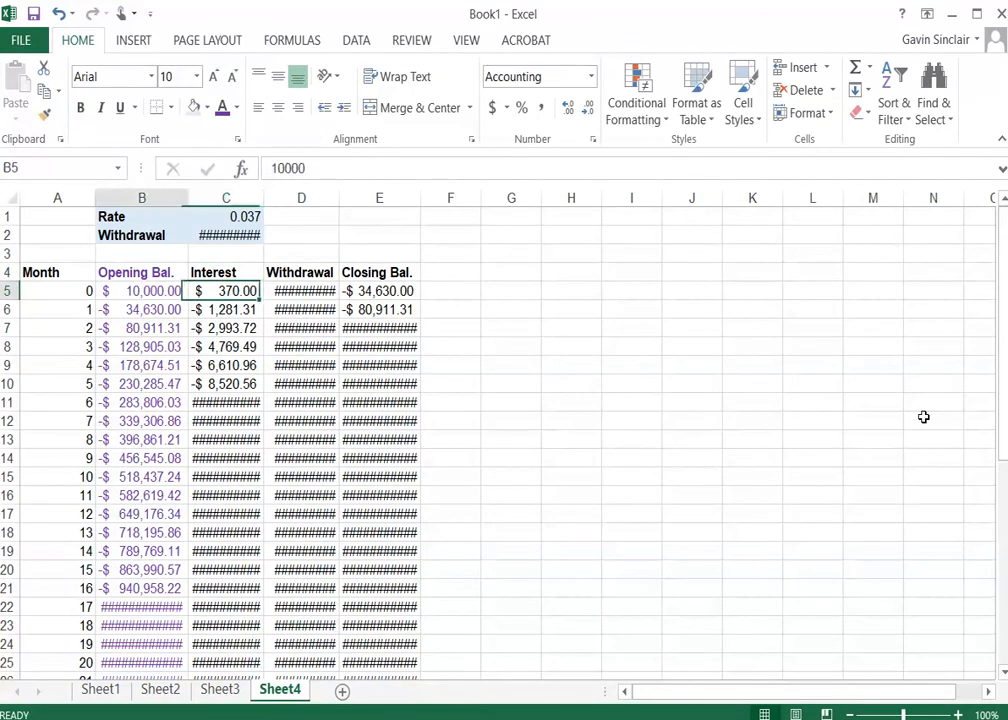
key("Up")
key("Left")
type("Yw")
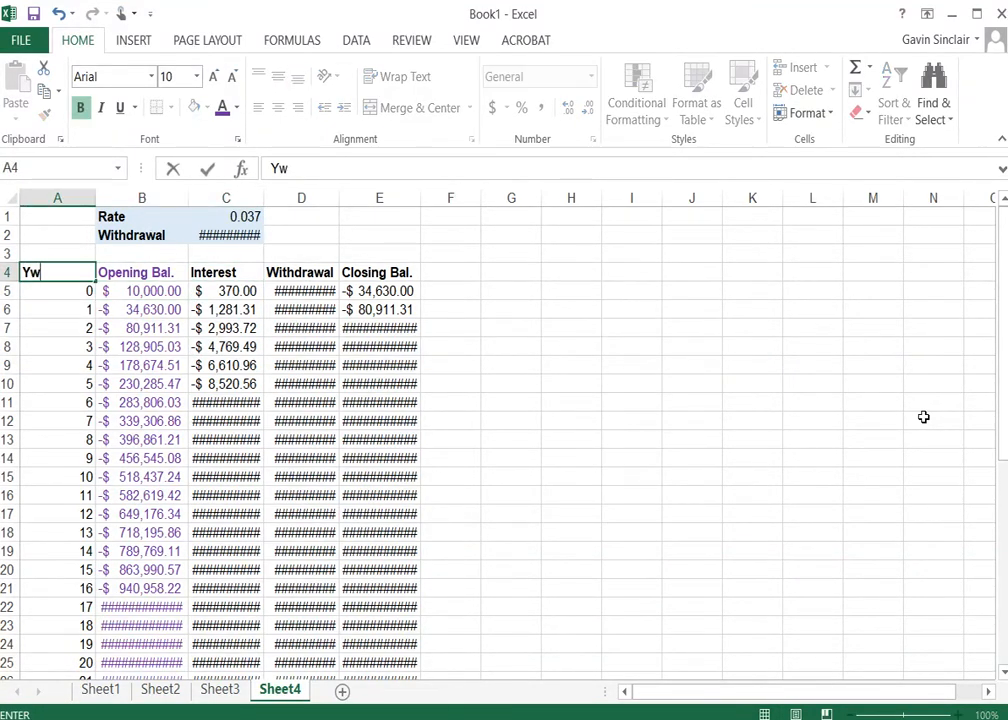
key("BackSpace")
type("ear")
key("Return")
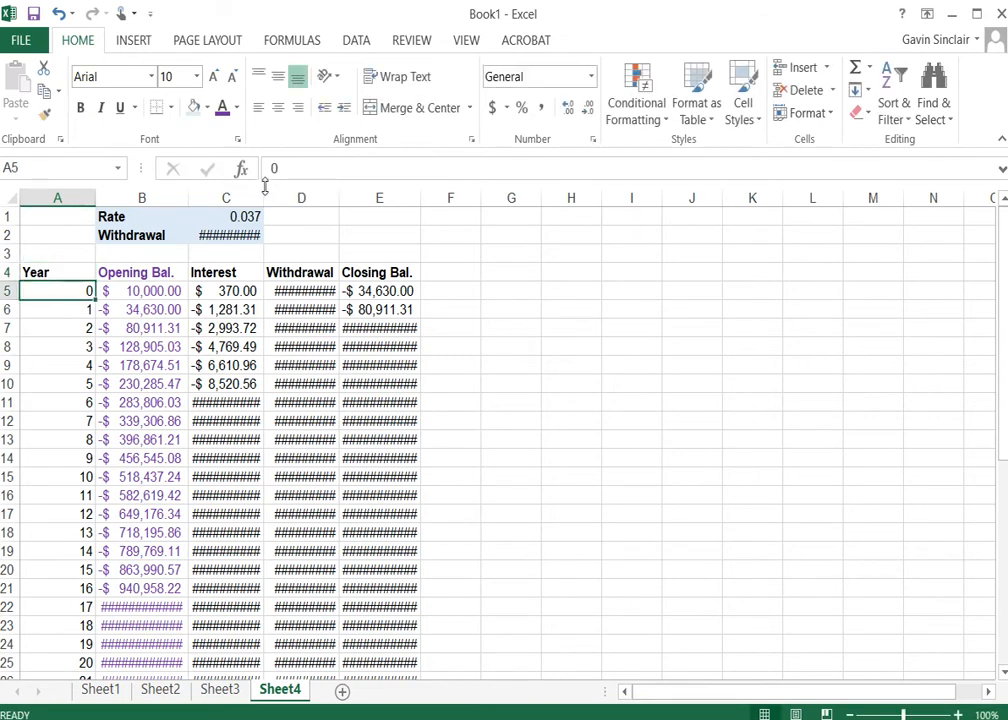
Widen column C to fit its amounts and set the first opening balance in B5 to 800000
left_click_drag(264, 197, 282, 197)
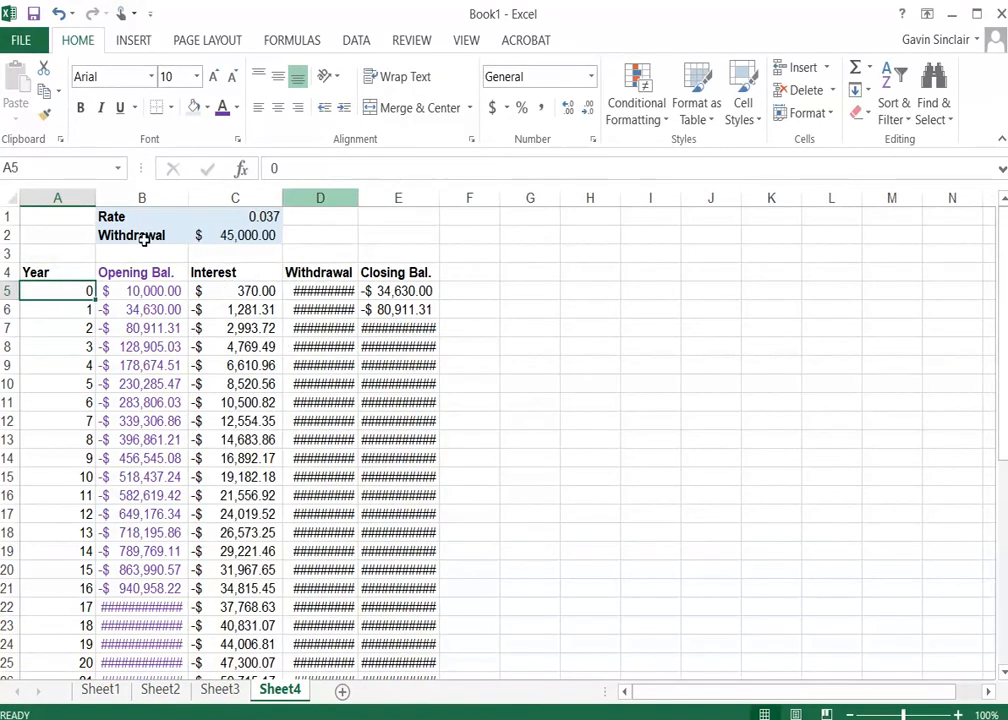
left_click(126, 289)
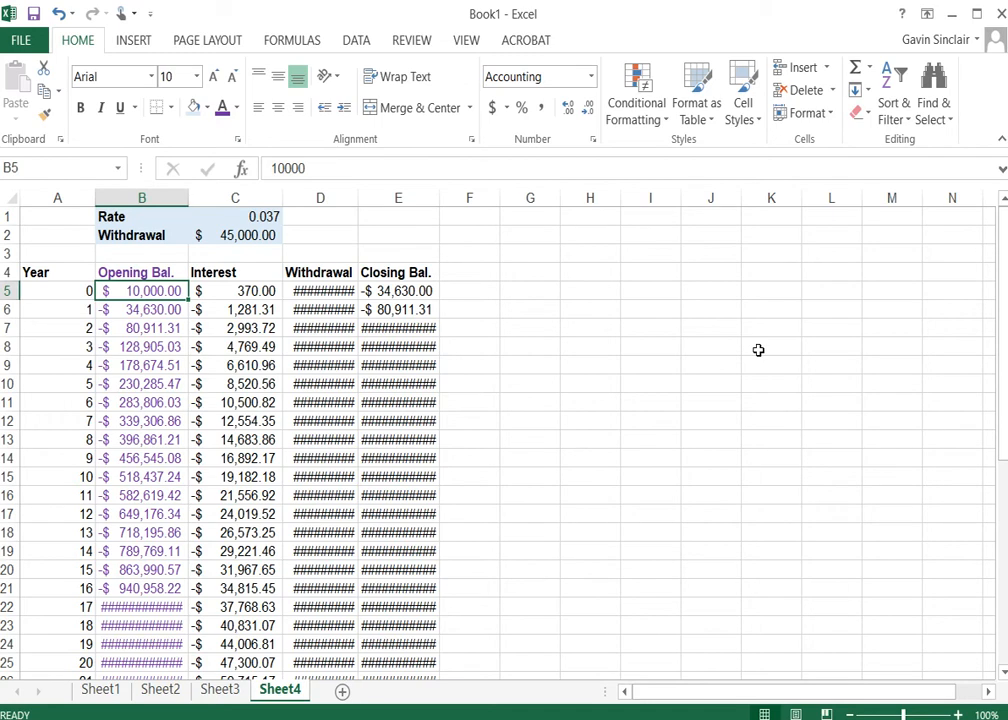
type("800,000")
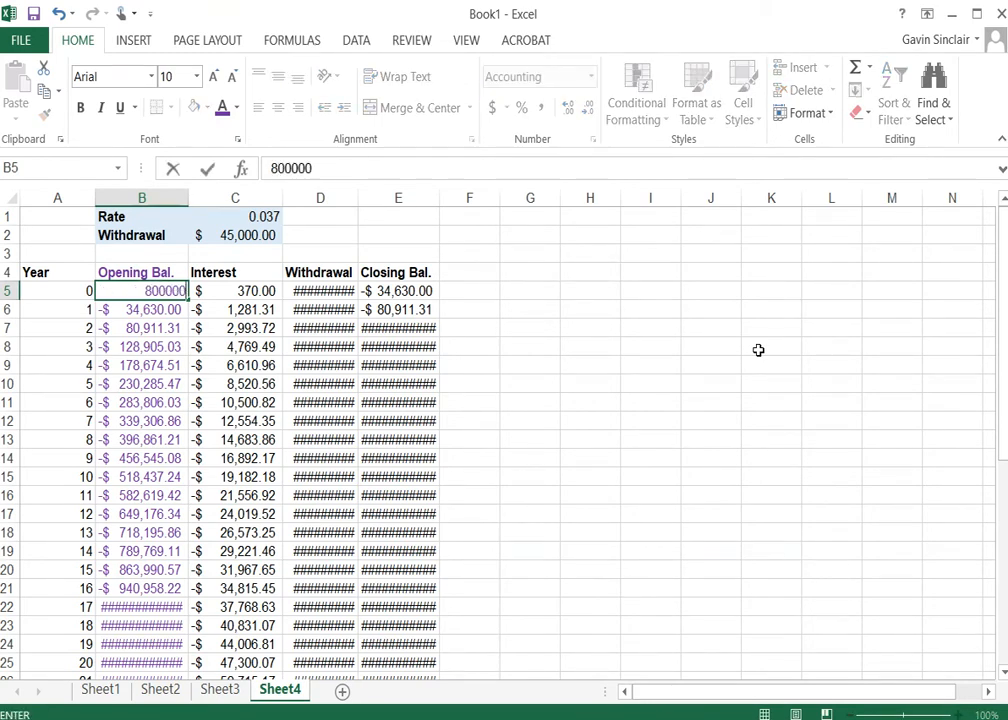
key("Return")
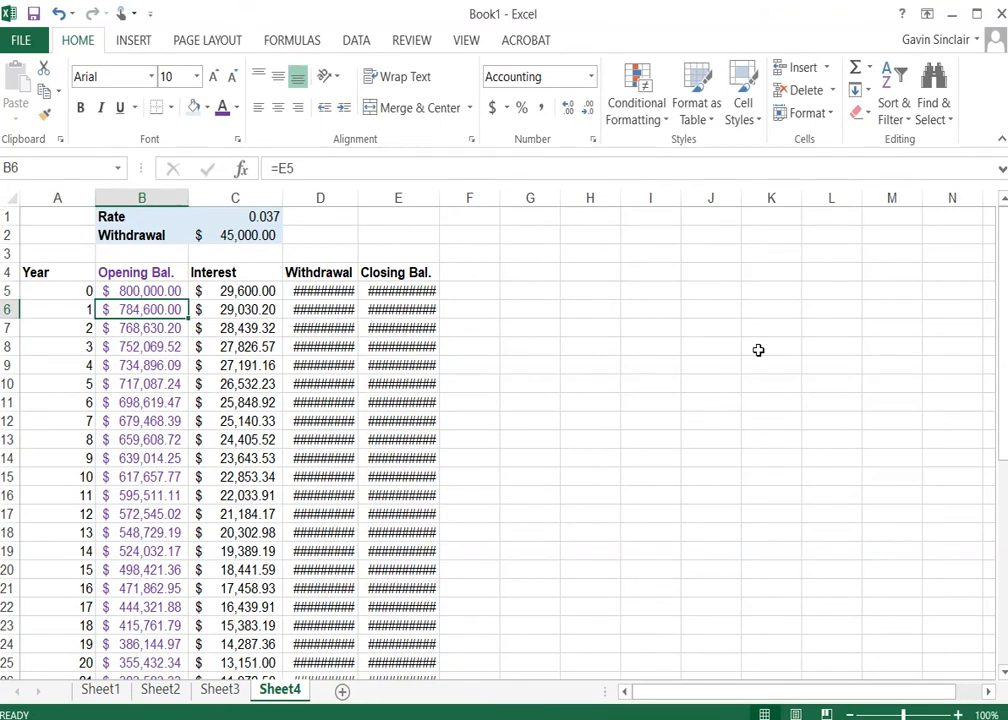
Widen the Withdrawal and Closing Bal. columns, D and E, so their amounts fit
left_click(328, 187)
left_click(471, 326)
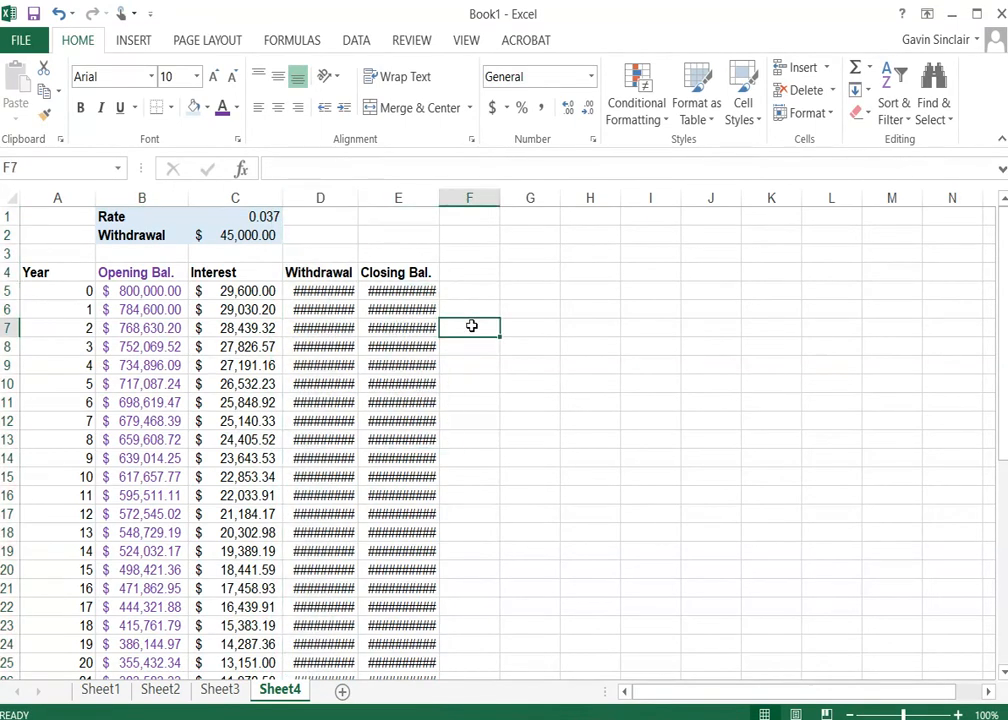
left_click_drag(322, 197, 393, 199)
left_click(580, 383)
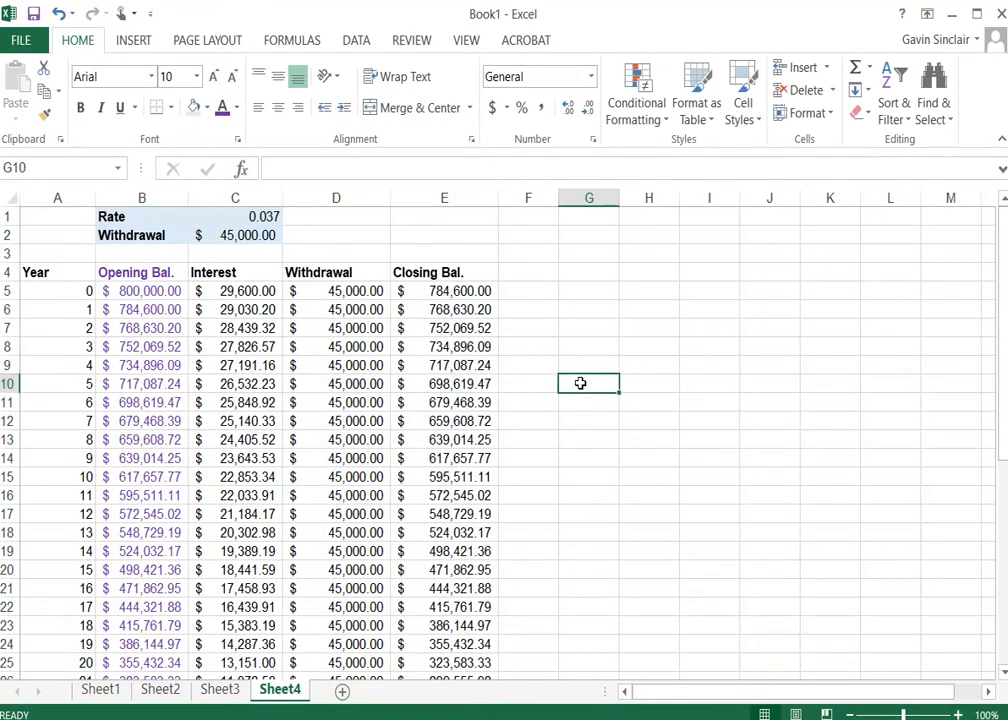
Fill the table row A32:E32 down to row 42 so the years run up to 37
scroll(518, 440, "down", 4)
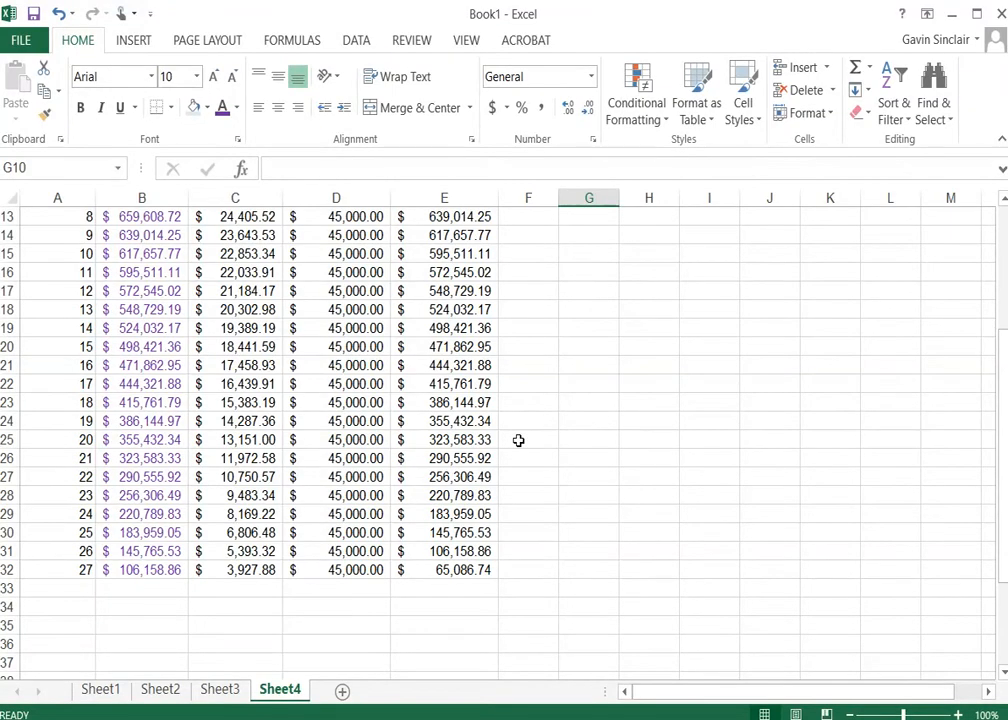
scroll(518, 440, "up", 4)
scroll(518, 440, "down", 5)
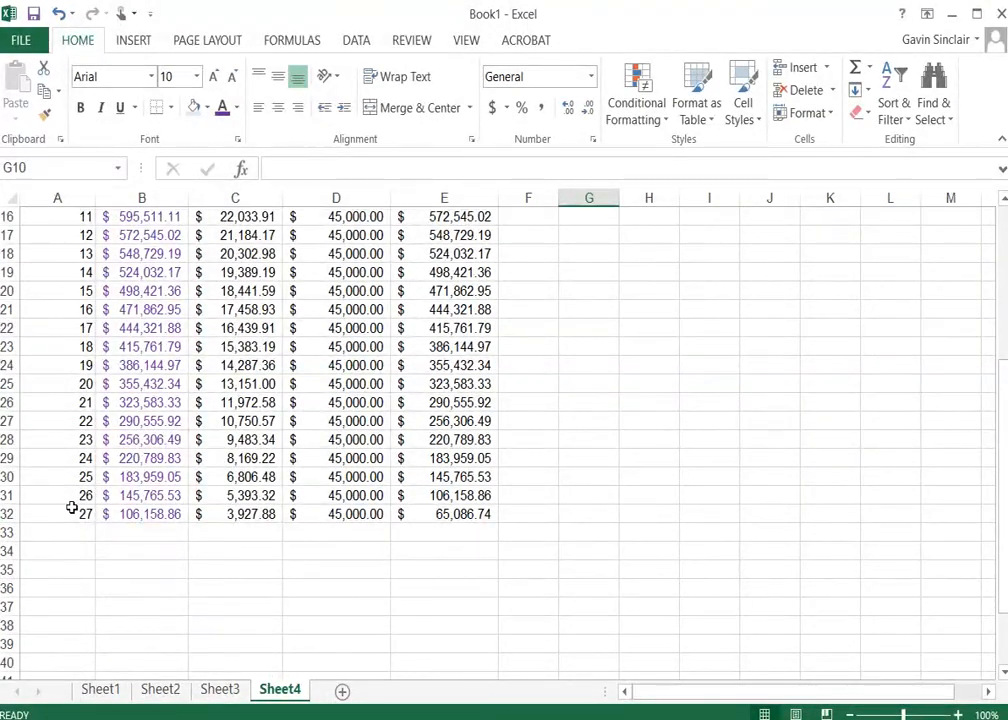
left_click_drag(74, 514, 448, 680)
key("ctrl+d")
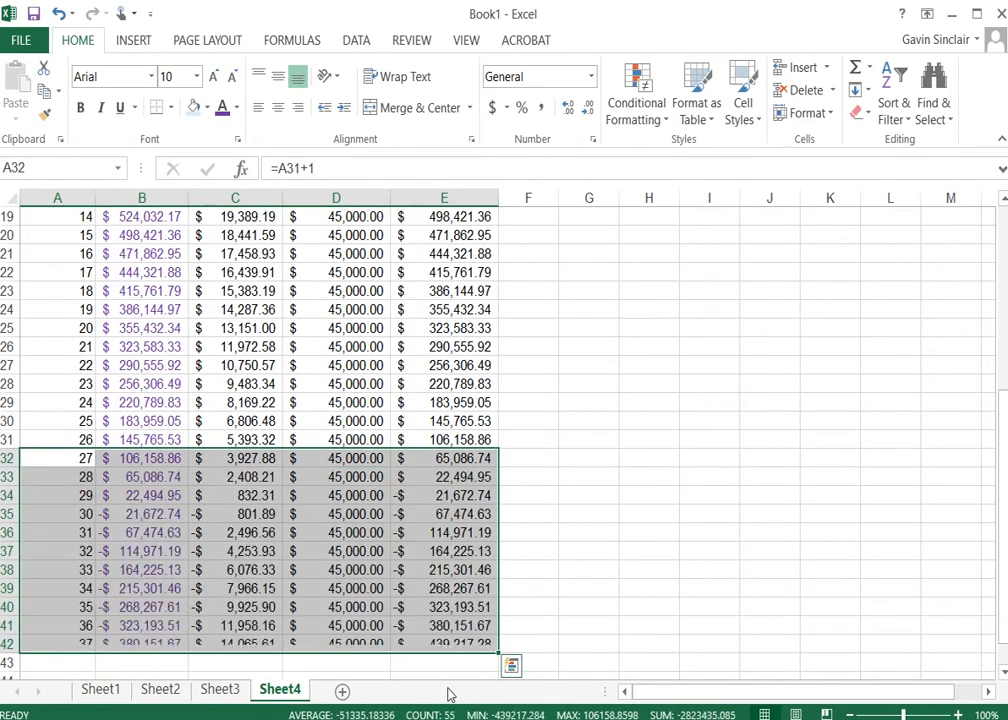
Examine the extended withdrawal table, checking the opening balances around B34:B40 and back up through column B to the parameters
left_click(146, 606)
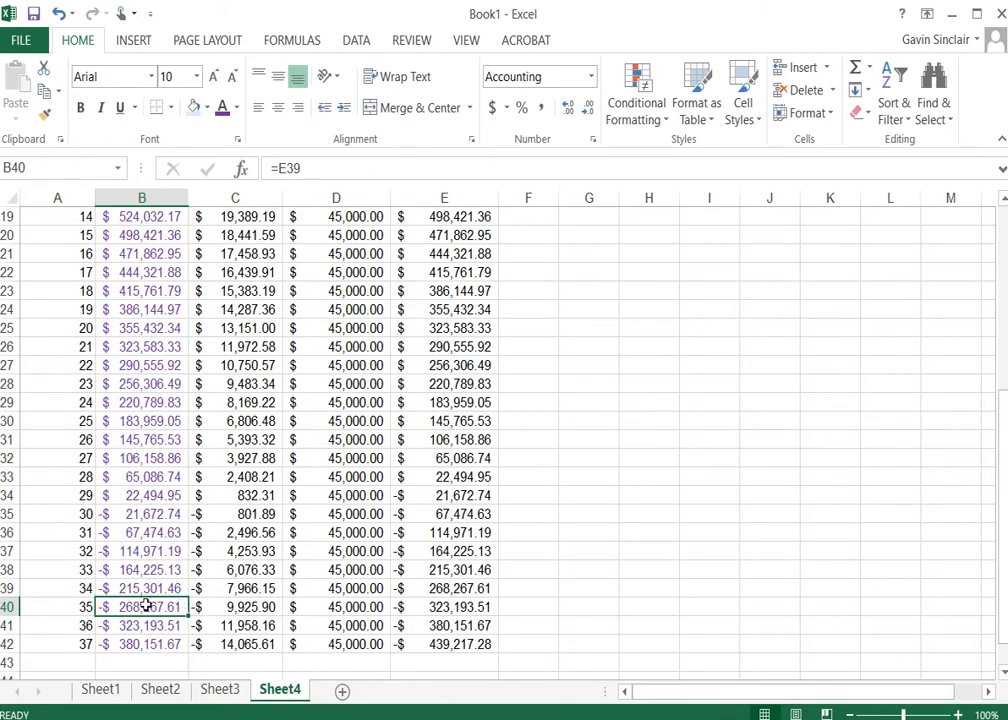
left_click(115, 518)
left_click(117, 494)
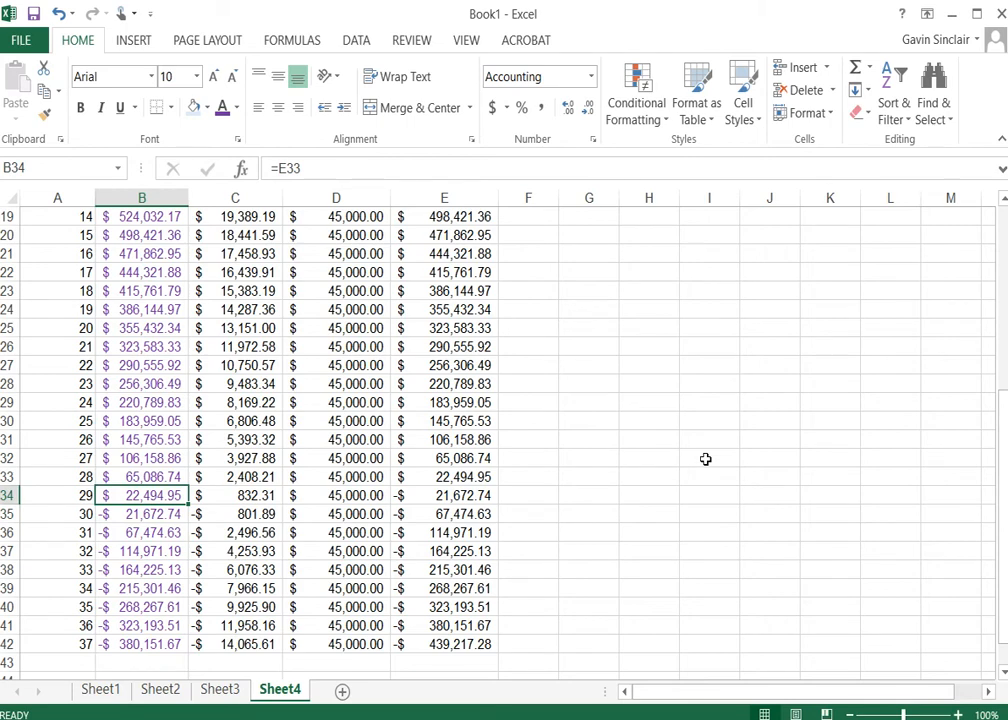
key("Right")
key("Left")
key("Up")
key("Up")
key("Up")
key("Up")
key("Up")
key("Up")
key("Up")
key("Up")
key("Up")
key("Up")
key("Up")
key("Up")
key("Up")
key("Up")
key("Up")
key("Up")
key("Up")
key("Up")
key("Up")
key("Up")
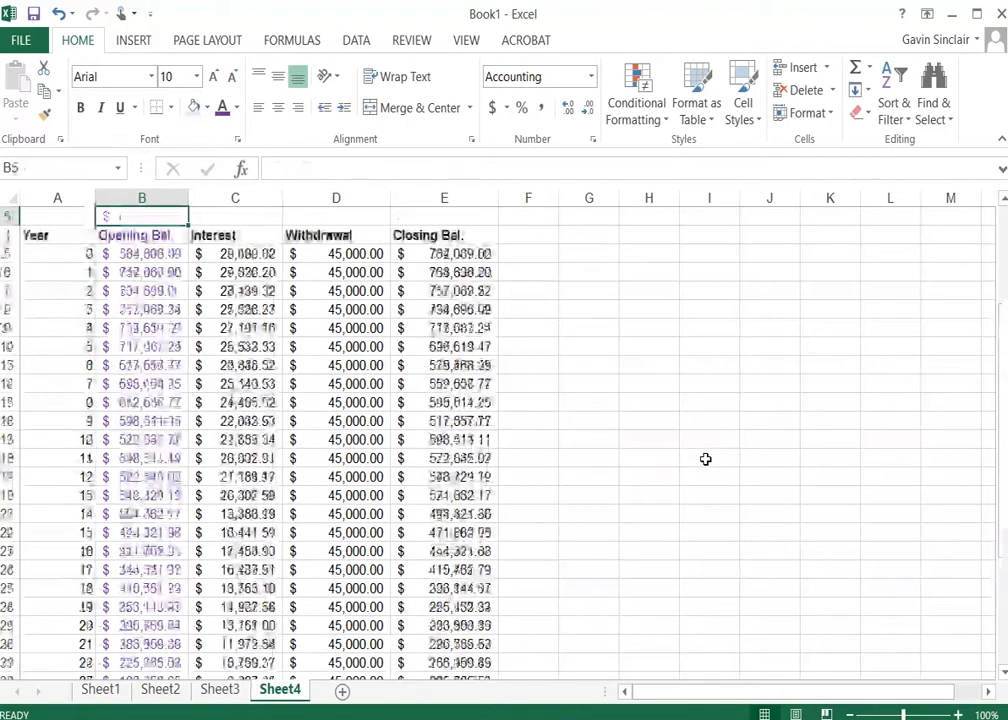
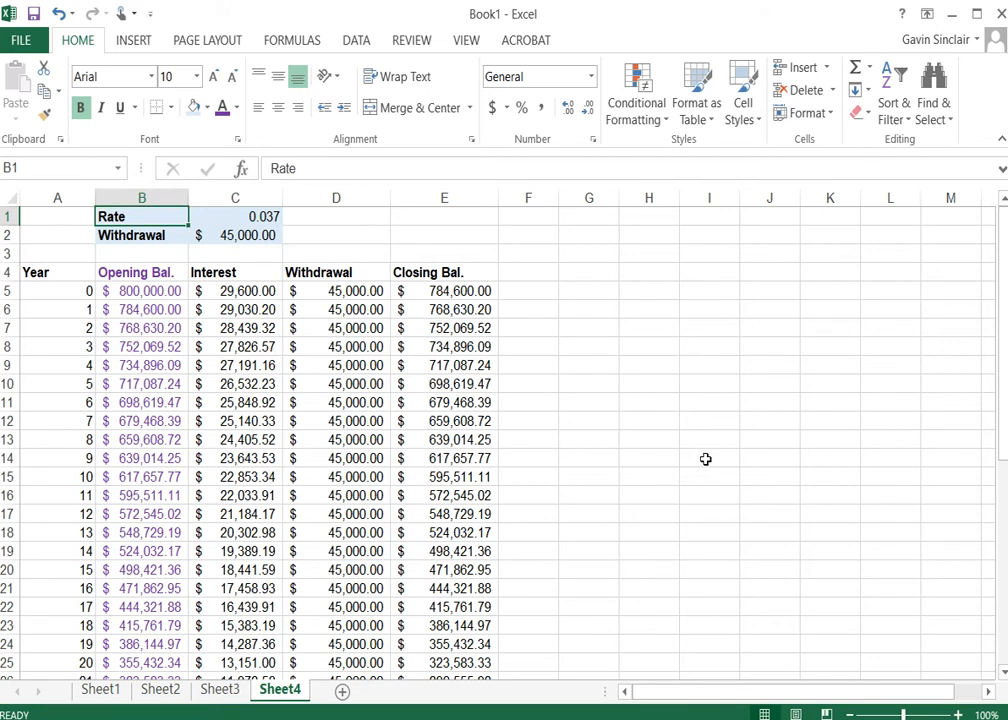
Add a new worksheet and label B1 as Rate and B2 as Deposit
left_click(342, 692)
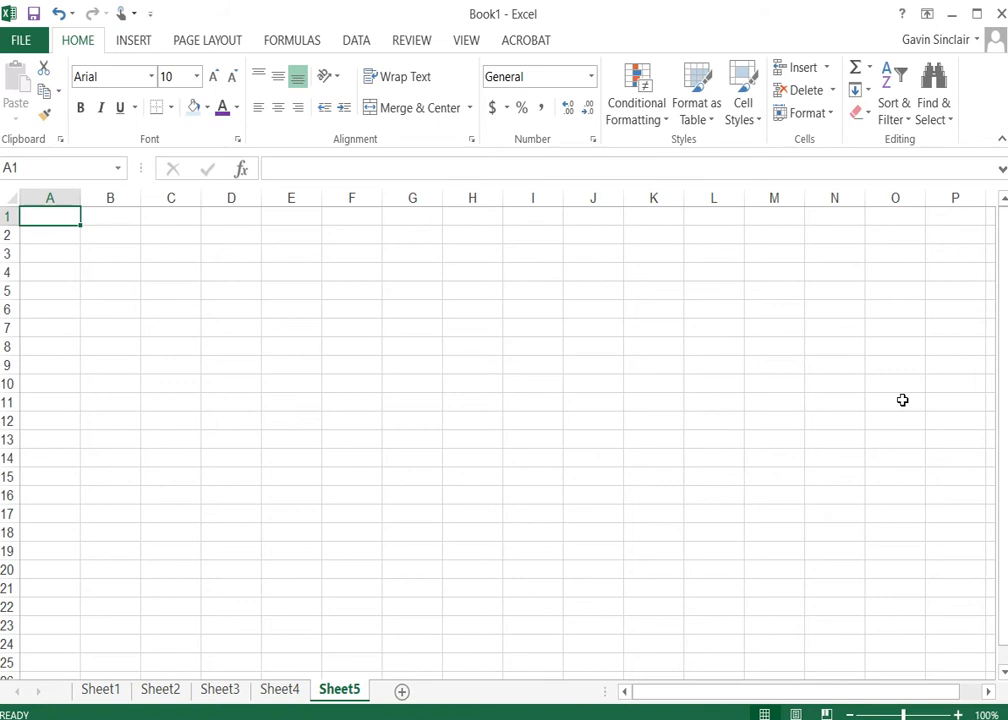
key("Right")
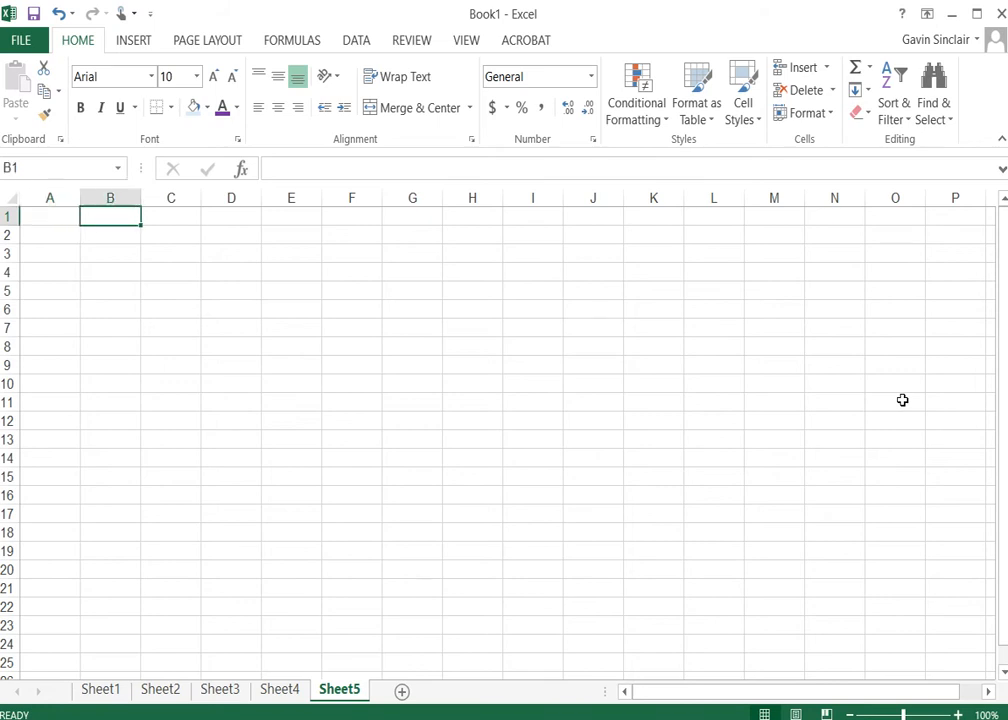
type("Rst")
type("e")
key("Return")
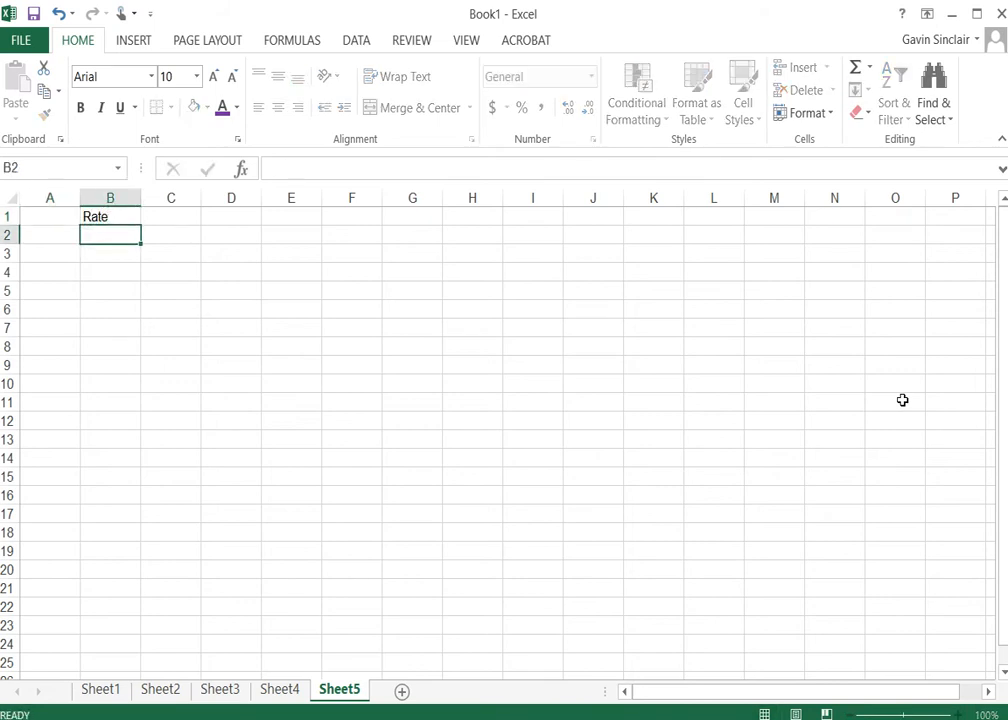
type("Deposit")
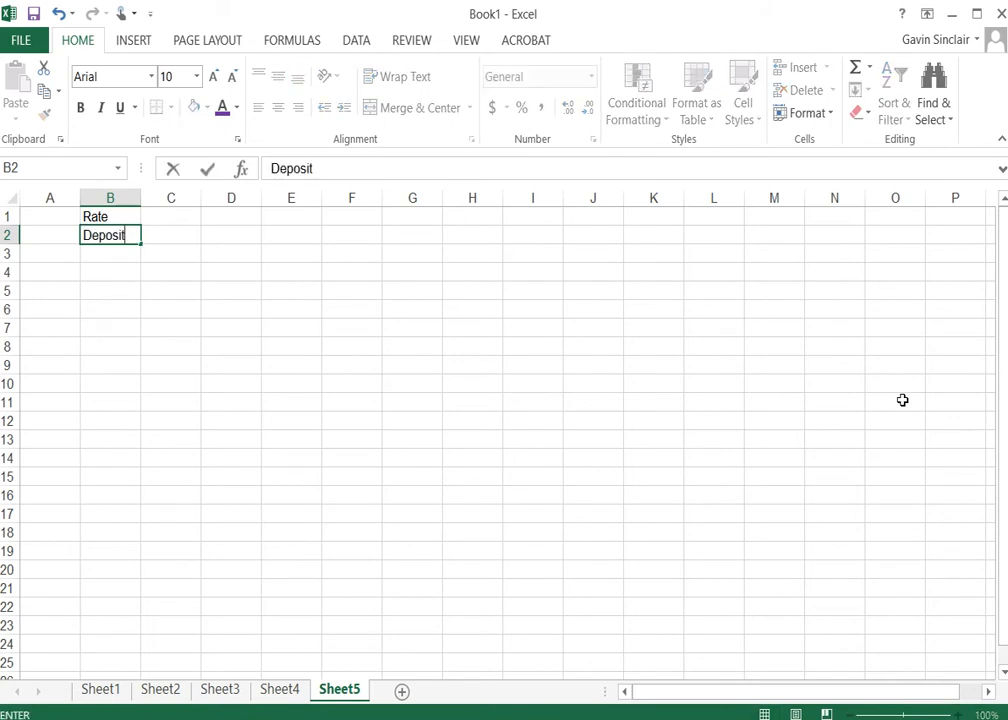
key("Right")
Enter the note 4% p.a. in cell H1, beside the Rate row
key("Up")
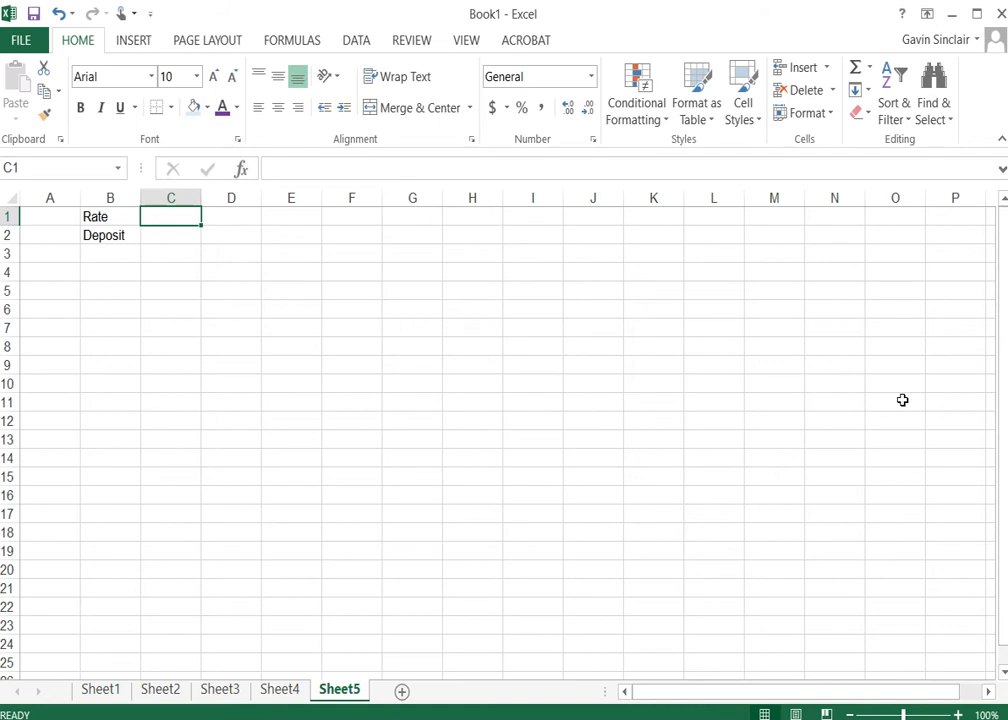
key("Right")
key("Right")
key("Right")
key("Right")
key("Right")
type("4")
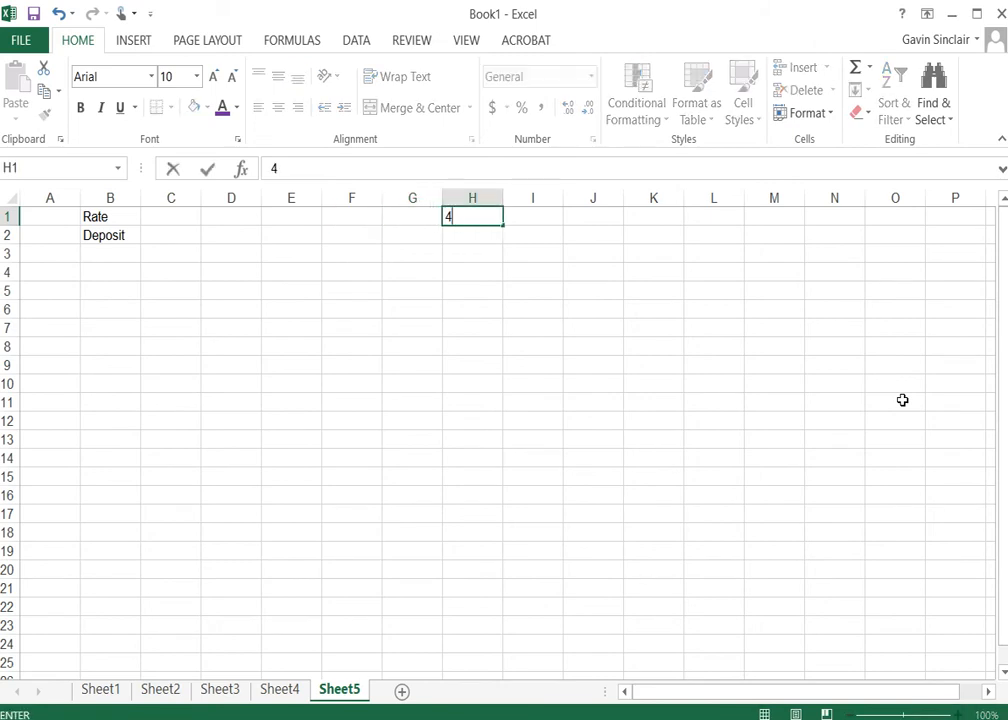
type("% p.a.")
key("Return")
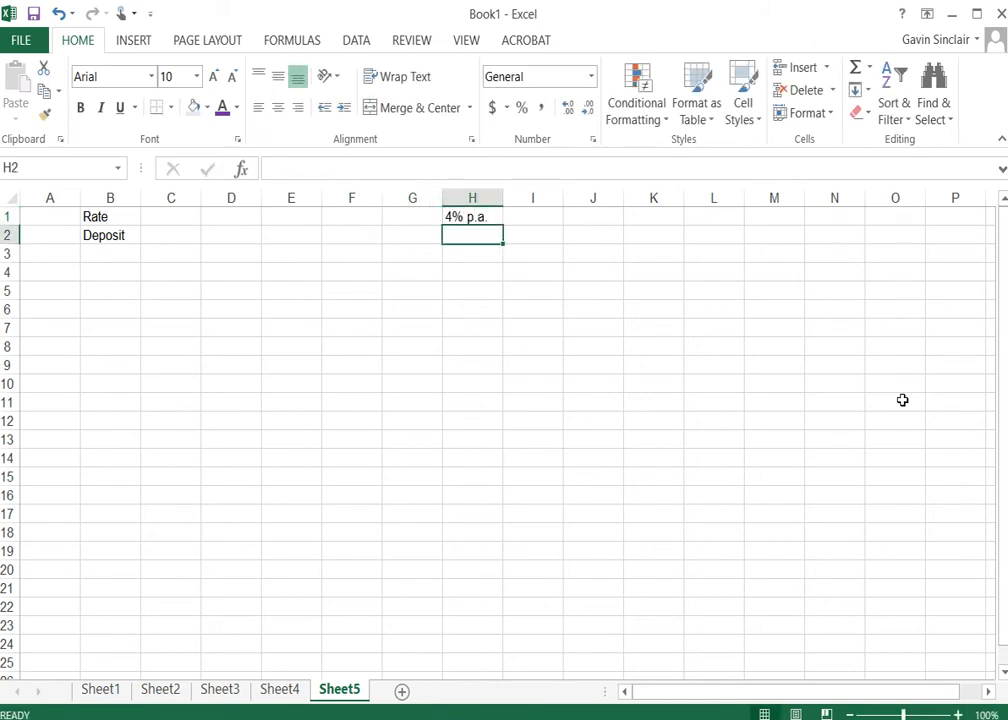
Set the rate in C1 to 1.04 and the deposit in C2 to 5000
key("Left")
key("Left")
key("Left")
key("Left")
key("Left")
key("Up")
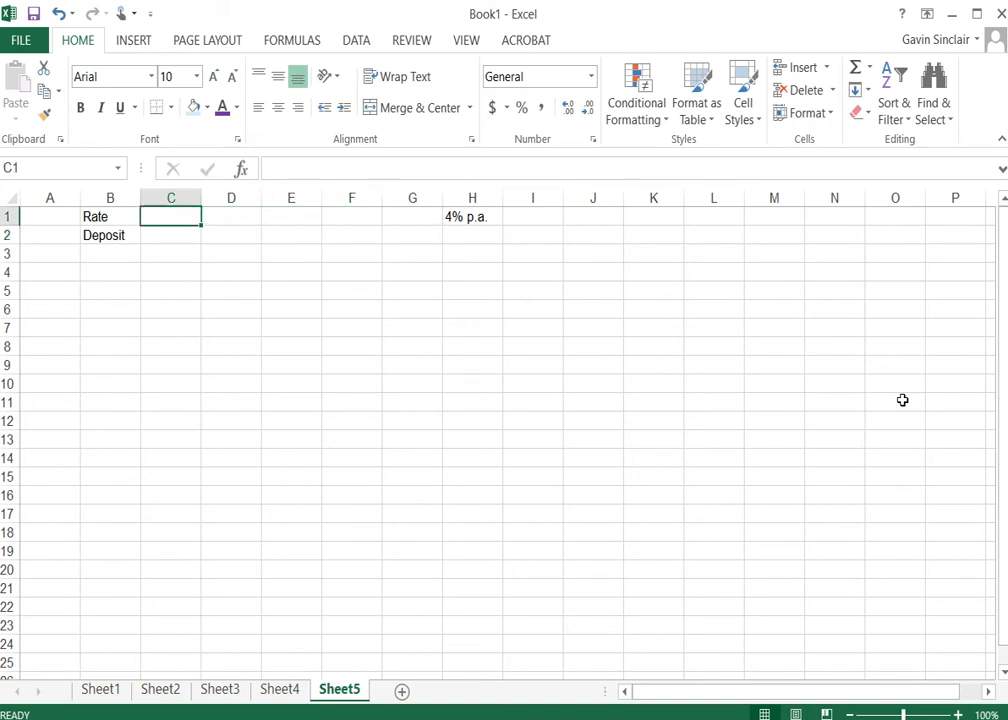
type("1.04")
key("Return")
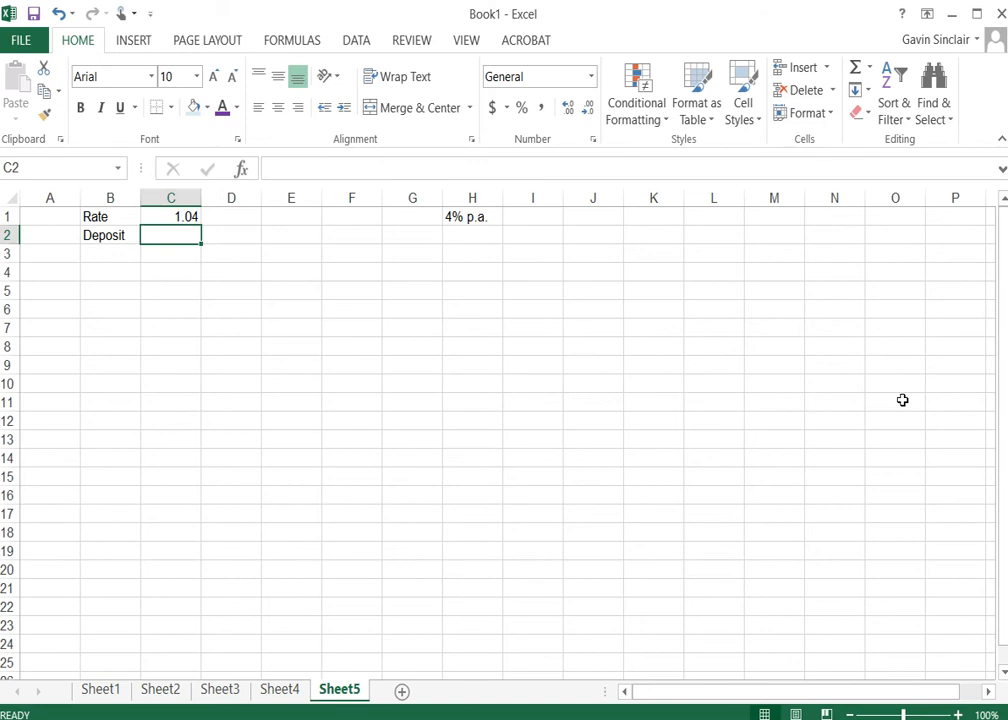
type("5000")
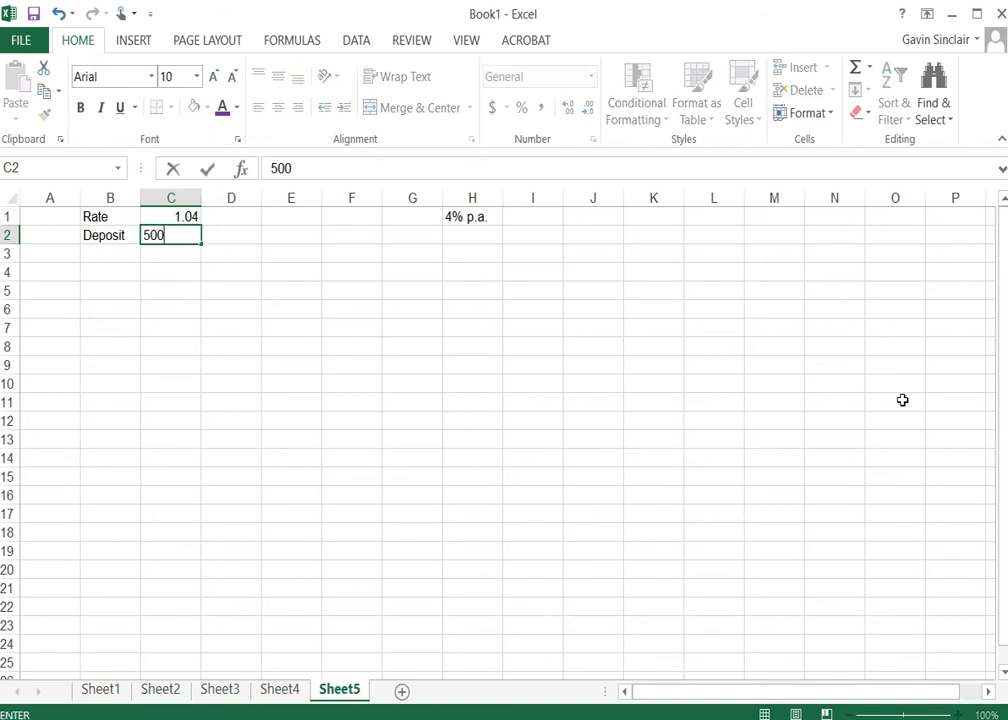
key("Return")
Start the table's heading row with Year in A4 and Opening Bal in B4
key("Left")
key("Left")
key("Down")
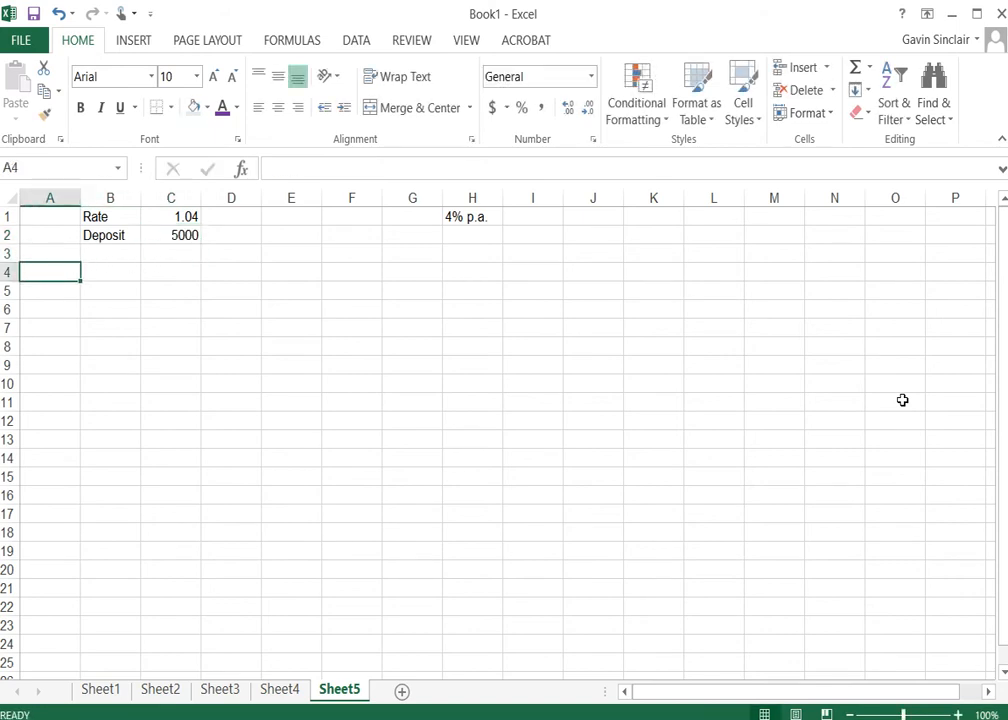
type("Year")
key("Return")
key("Up")
key("Right")
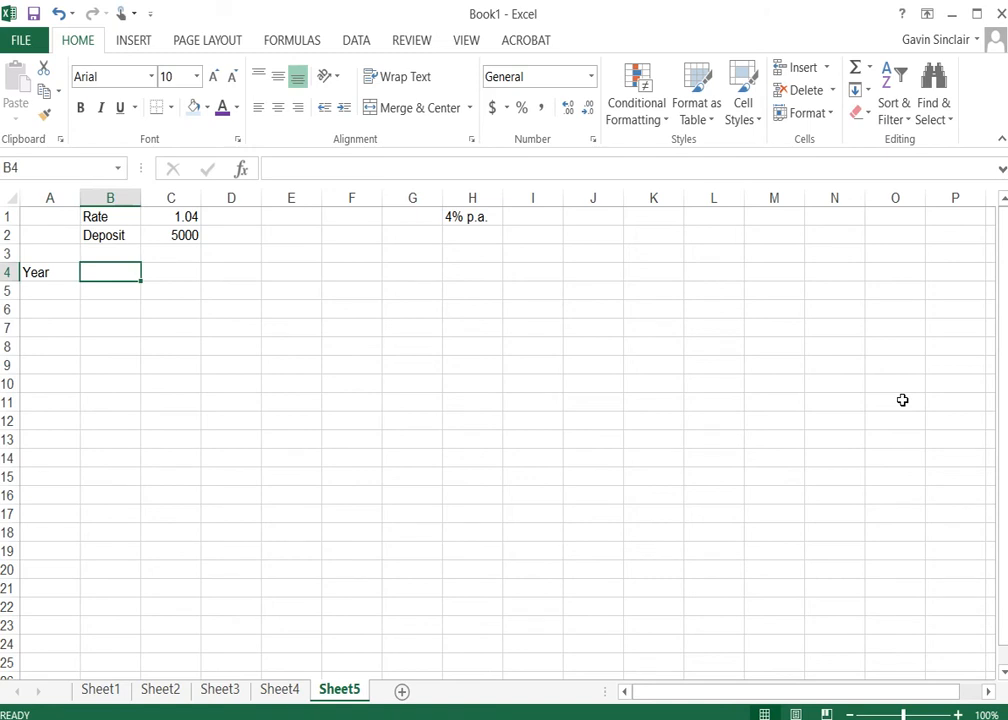
type("Opening ")
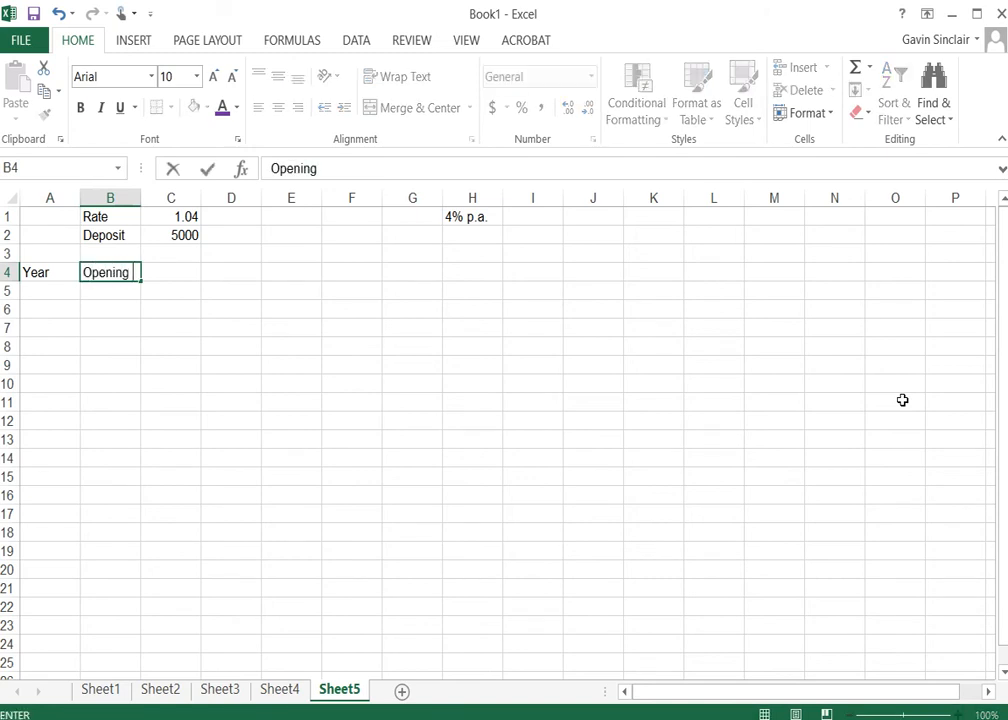
type("Bal")
key("Tab")
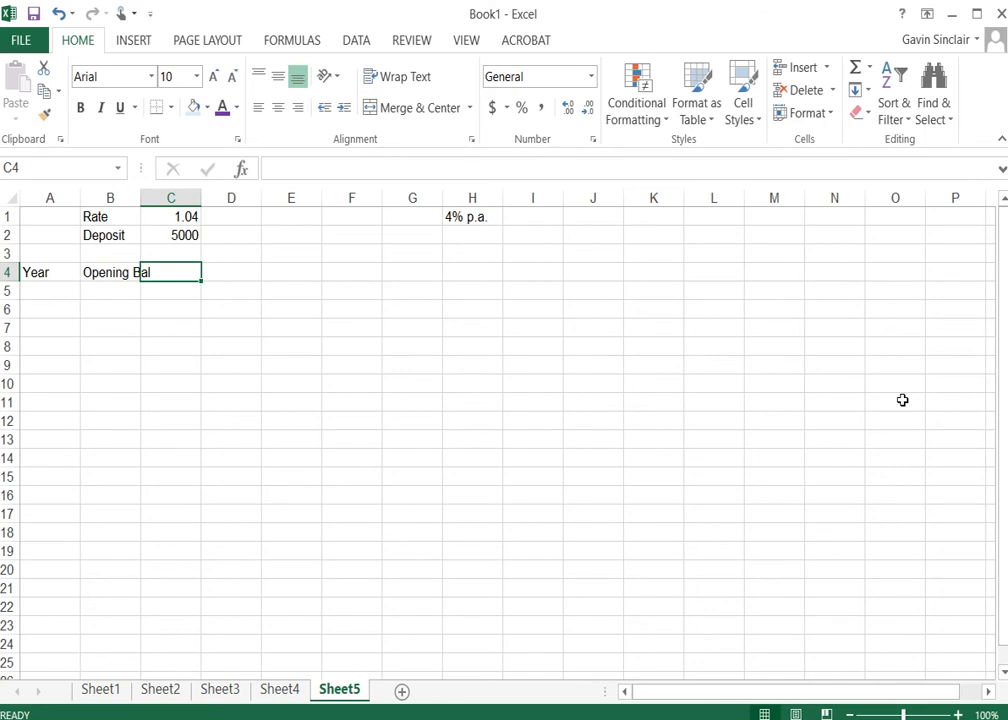
Add the headings Deposit in C4 and Closing Bal. in D4
type("Deposit")
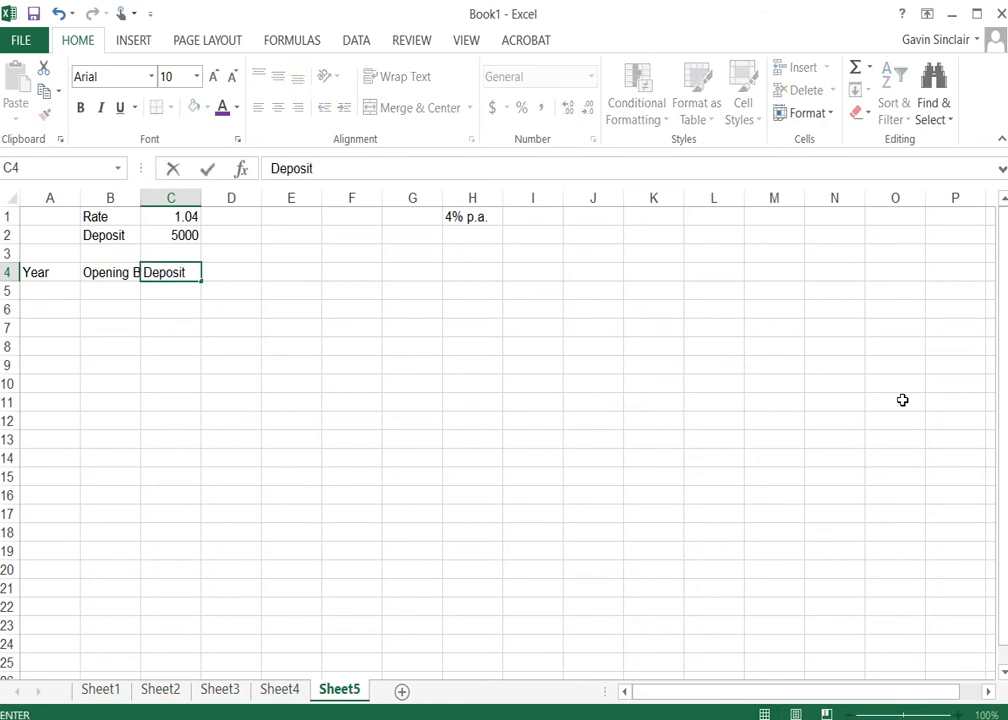
key("Tab")
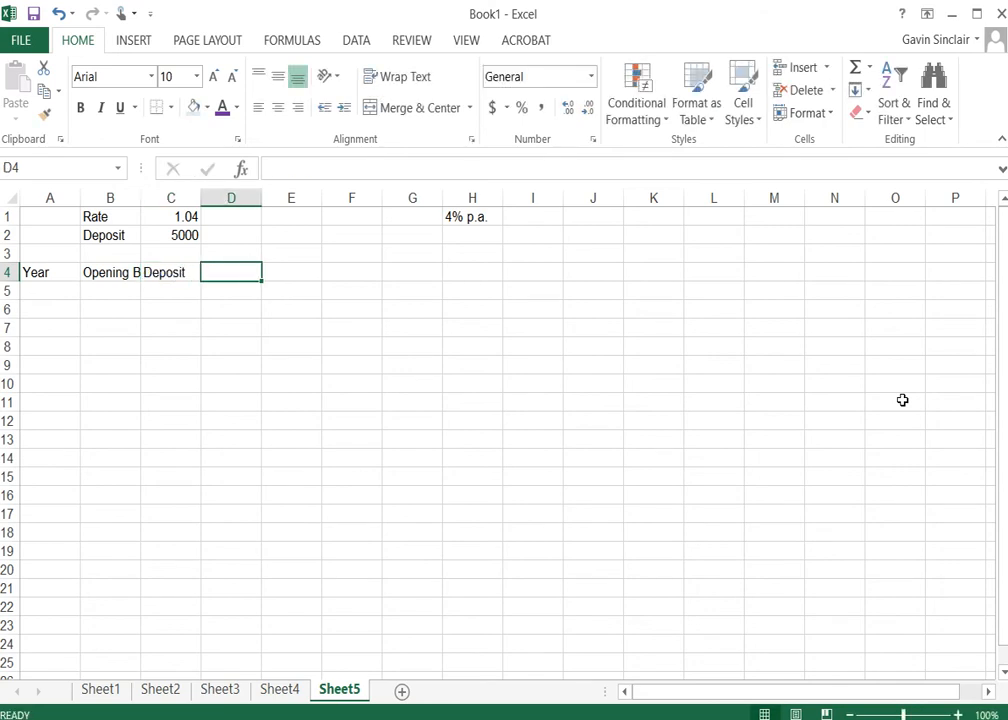
type("Closing")
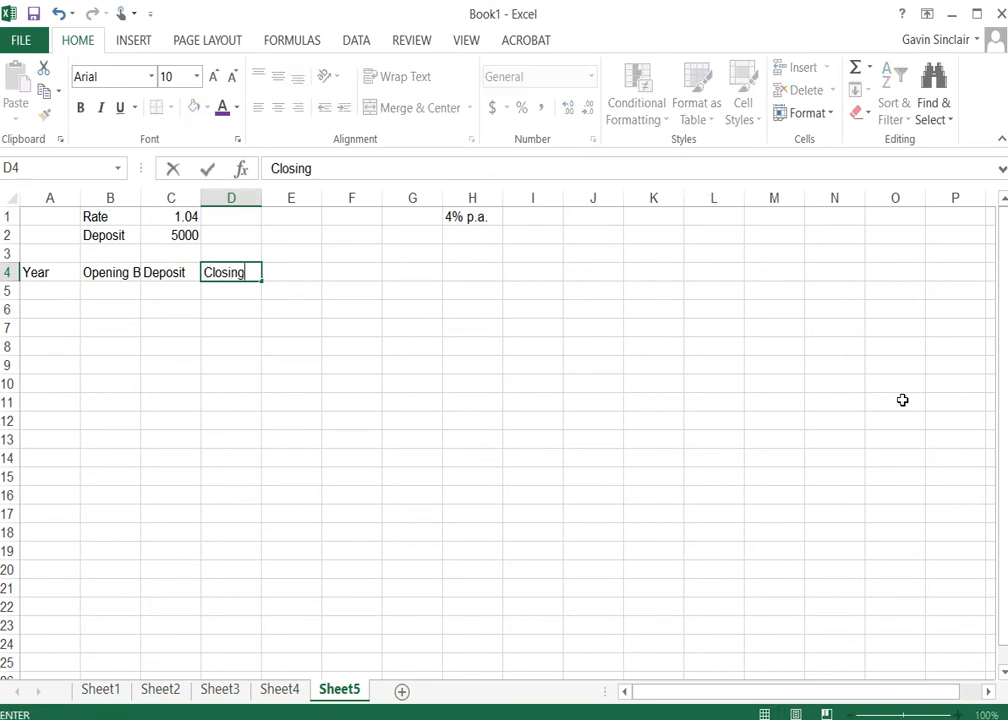
type(" Bal.")
key("Return")
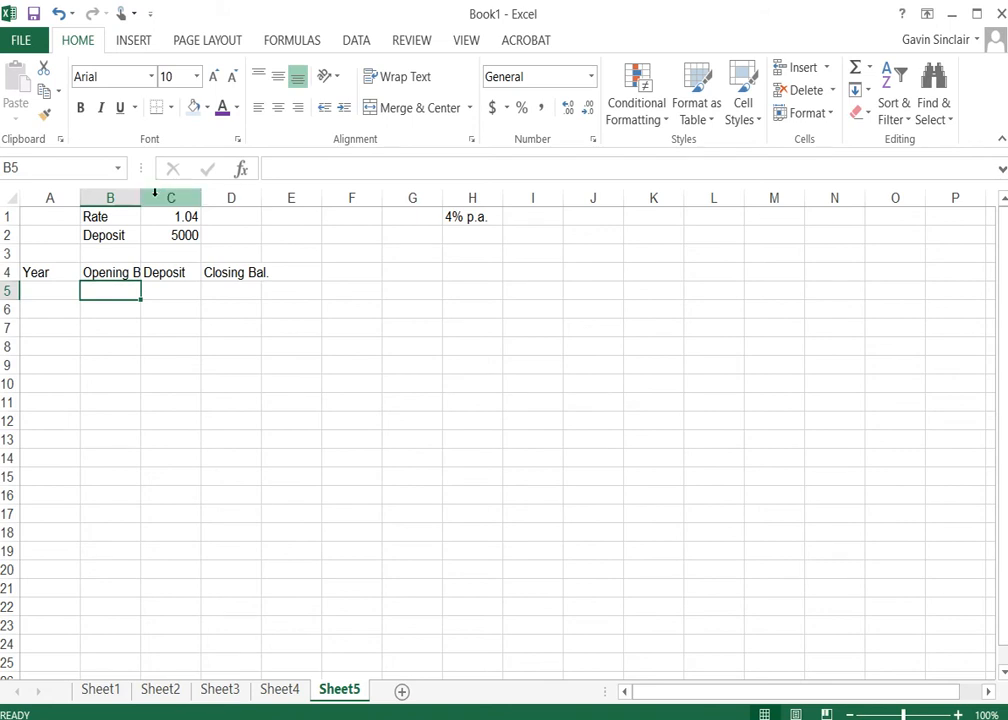
Widen columns B to D to fit their headings and make the heading row A4:D4 bold
left_click_drag(141, 197, 170, 197)
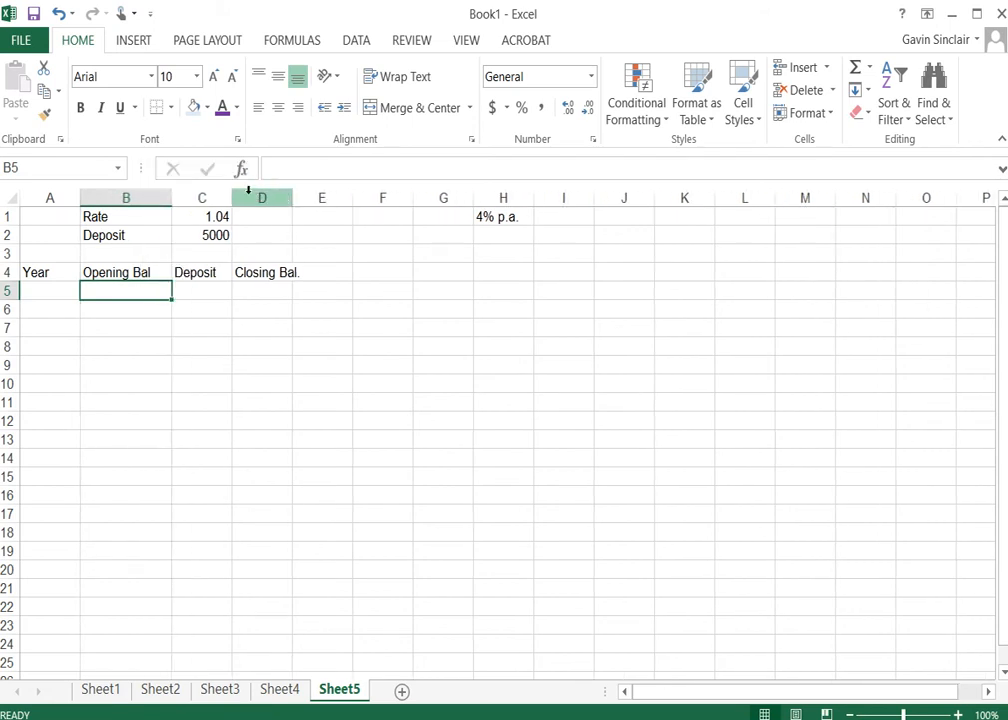
left_click_drag(232, 197, 336, 197)
left_click_drag(45, 274, 305, 266)
key("ctrl+b")
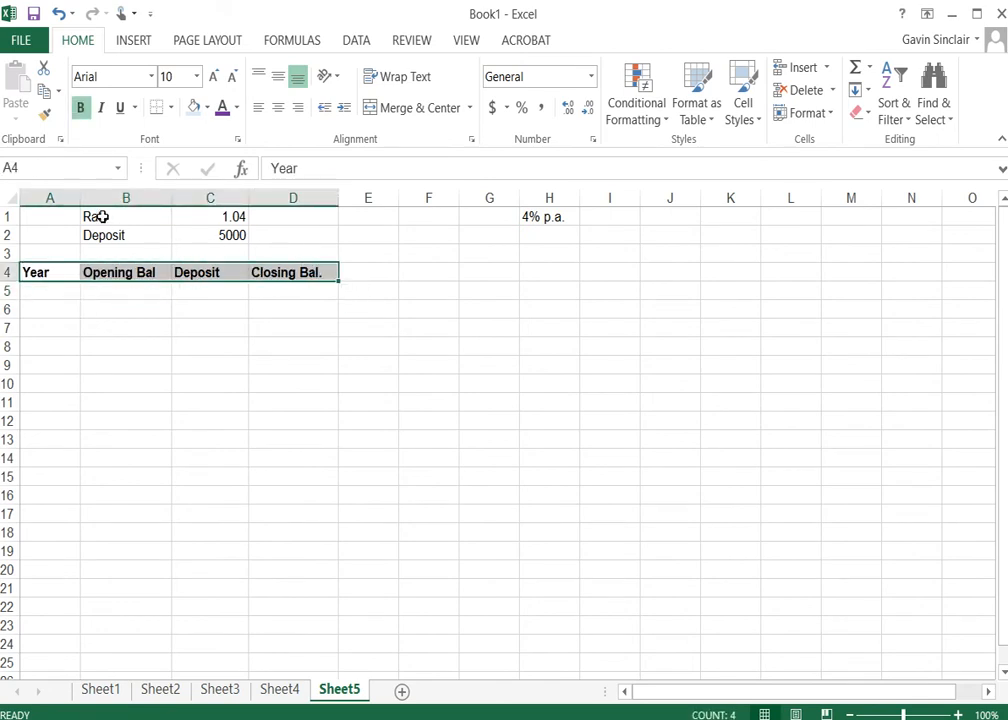
Make the Rate and Deposit labels bold and fill the parameter block B1:C2 with light blue
left_click_drag(106, 216, 212, 228)
key("ctrl+b")
left_click(196, 114)
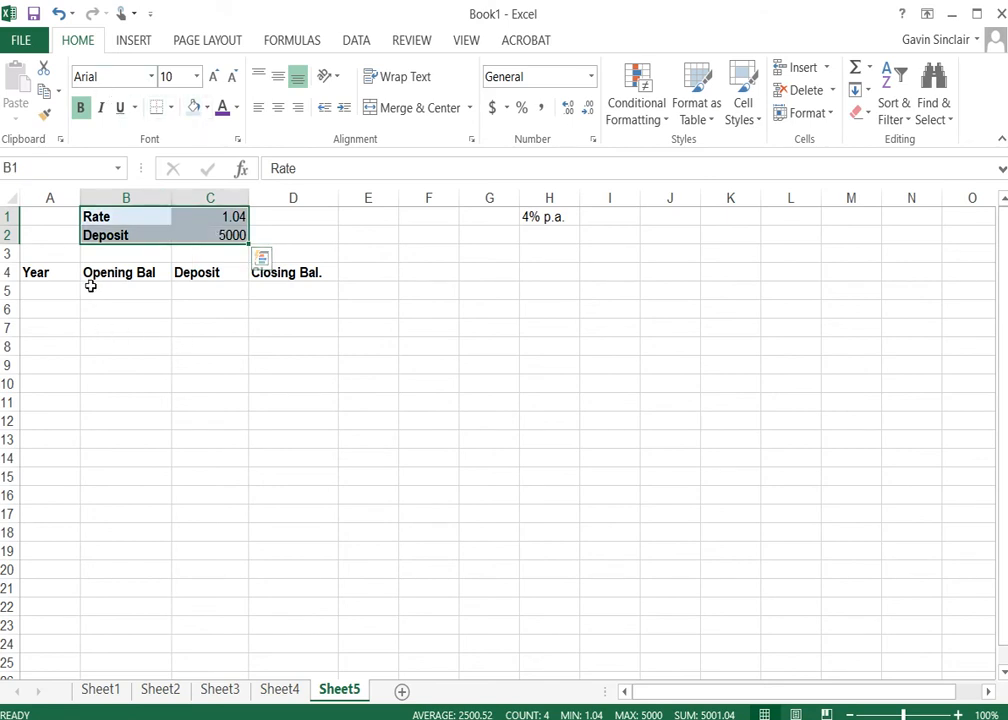
Enter 0 as the first year in A5 and 0 as its opening balance in B5
left_click(52, 292)
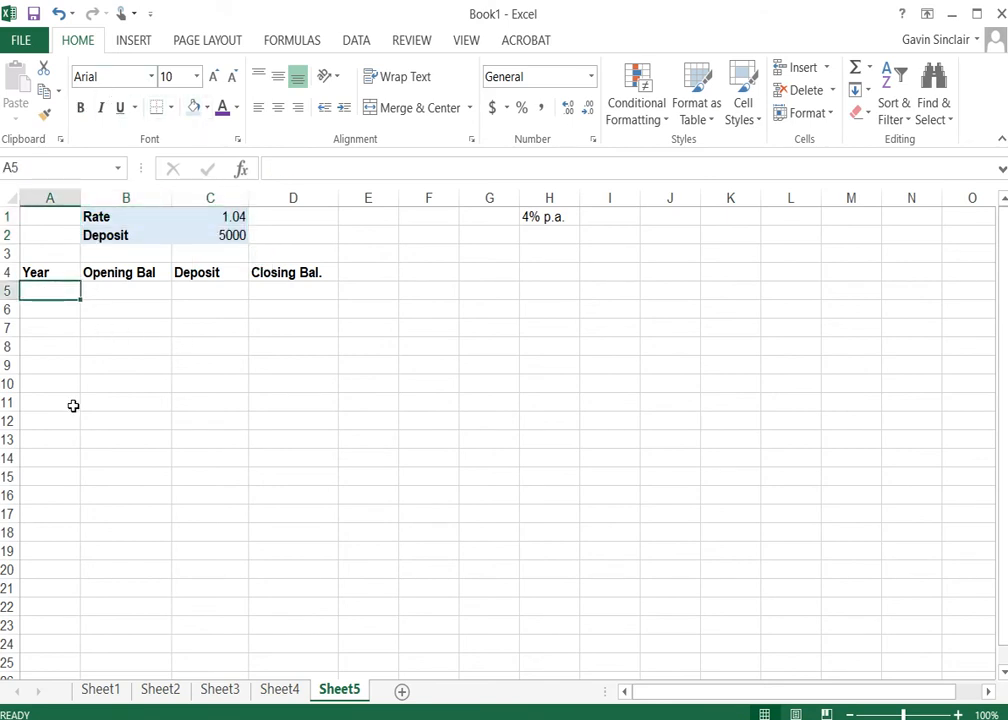
type("0")
key("Tab")
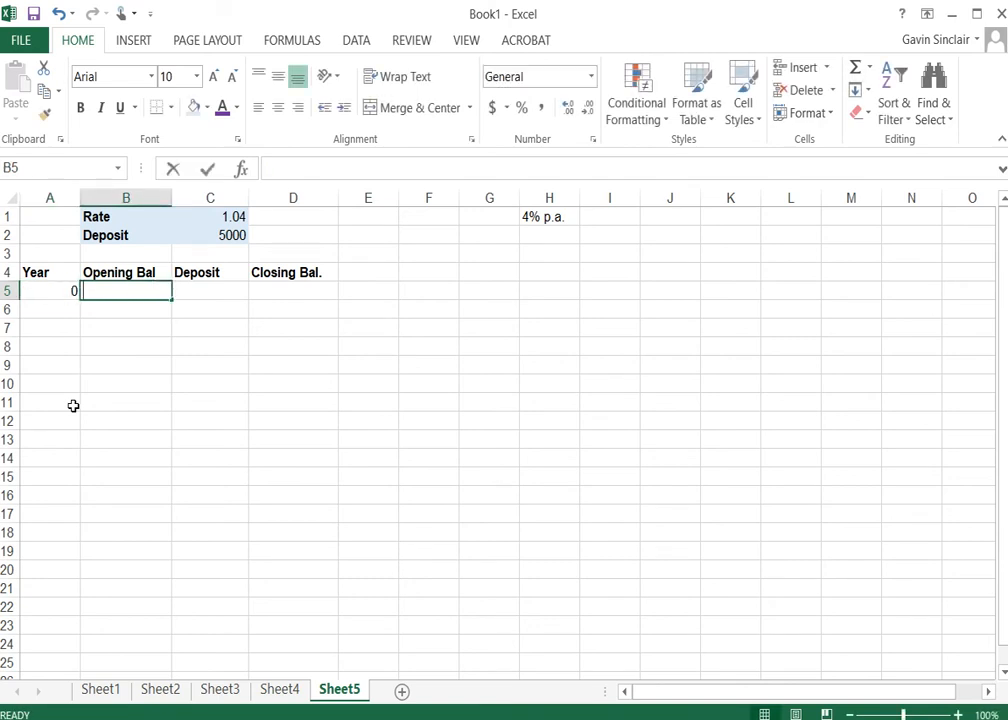
type("0")
key("Tab")
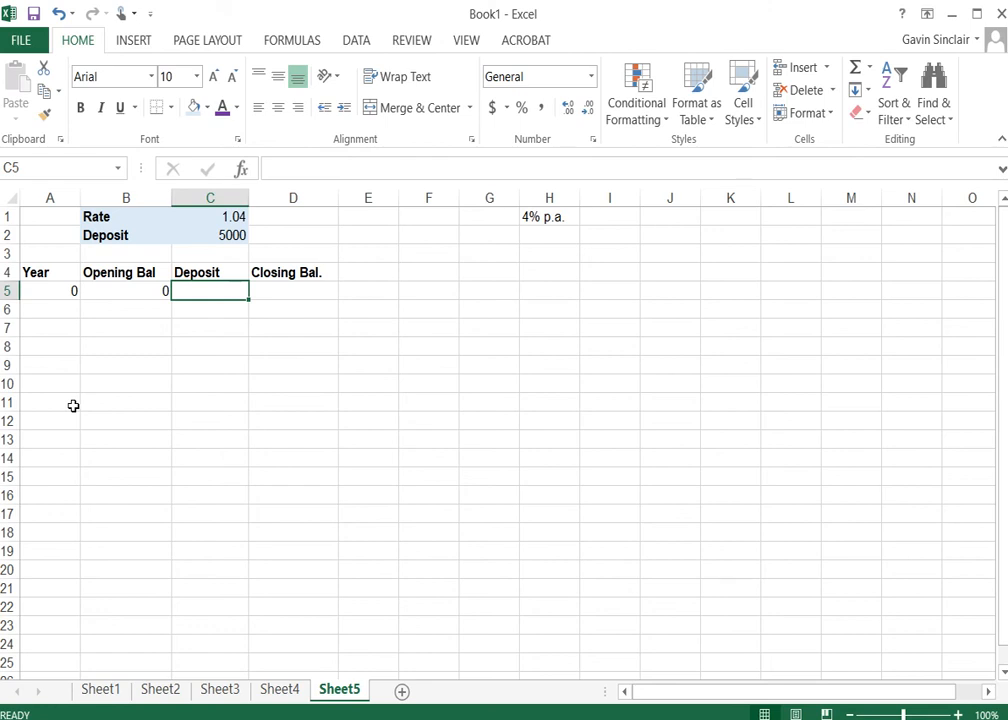
Enter the formula =$C$2 in C5 as an absolute reference to the deposit parameter
type("=")
key("Up")
key("Up")
key("Up")
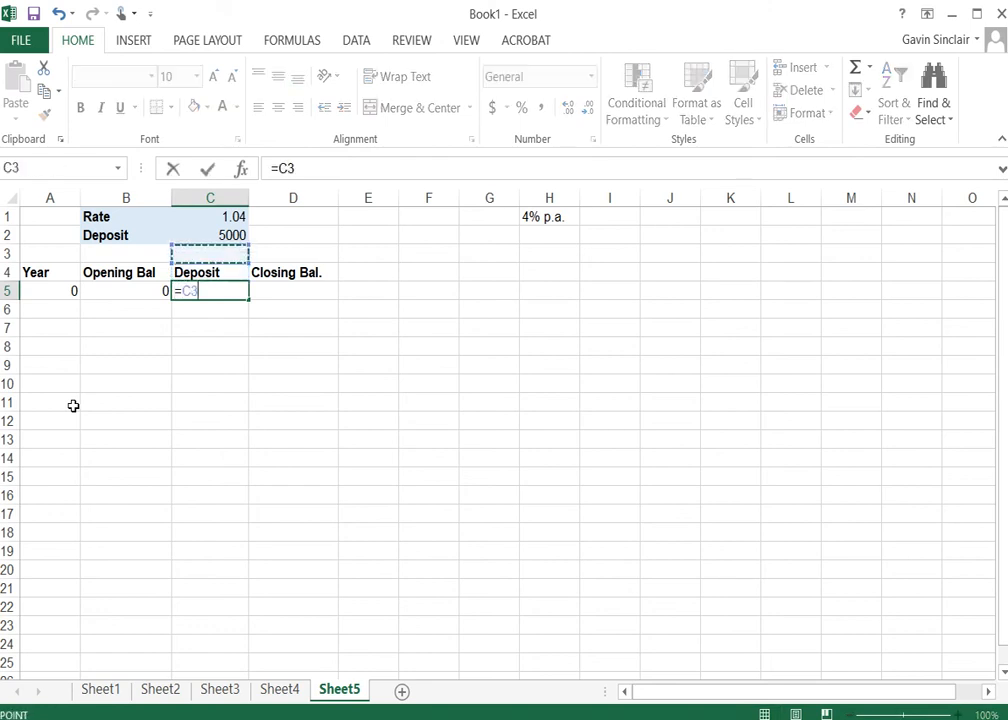
key("F4")
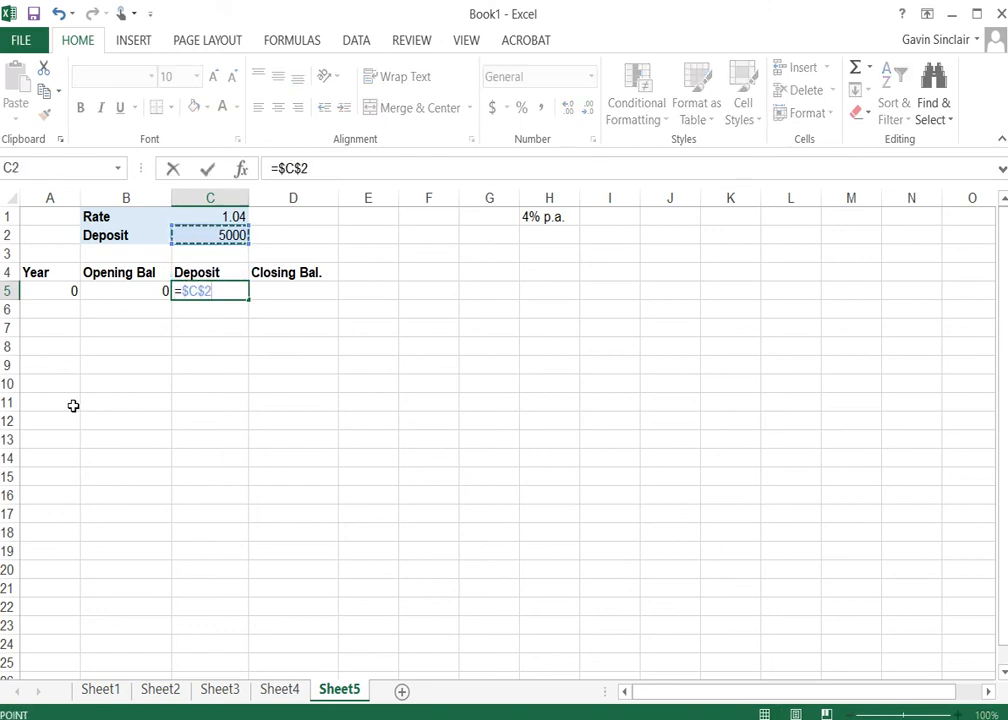
key("Return")
key("Up")
key("Right")
key("Right")
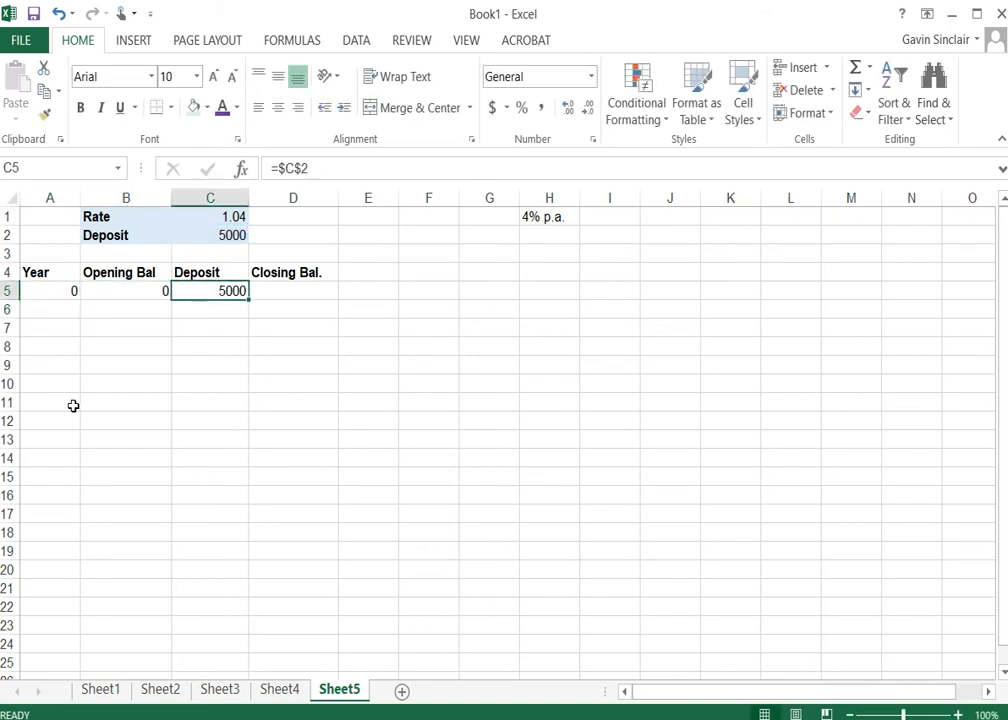
Apply the Accounting number format to B5:D5 and to the deposit amount in C2
key("Left")
key("Left")
key("Right")
key("shift+Right")
key("shift+Right")
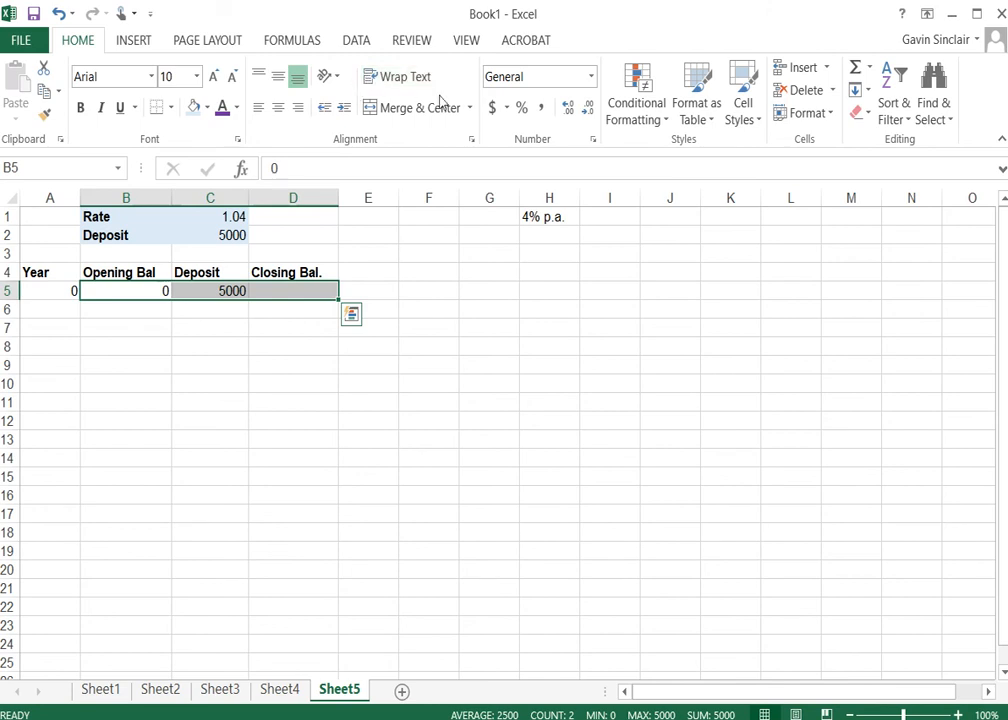
left_click(491, 108)
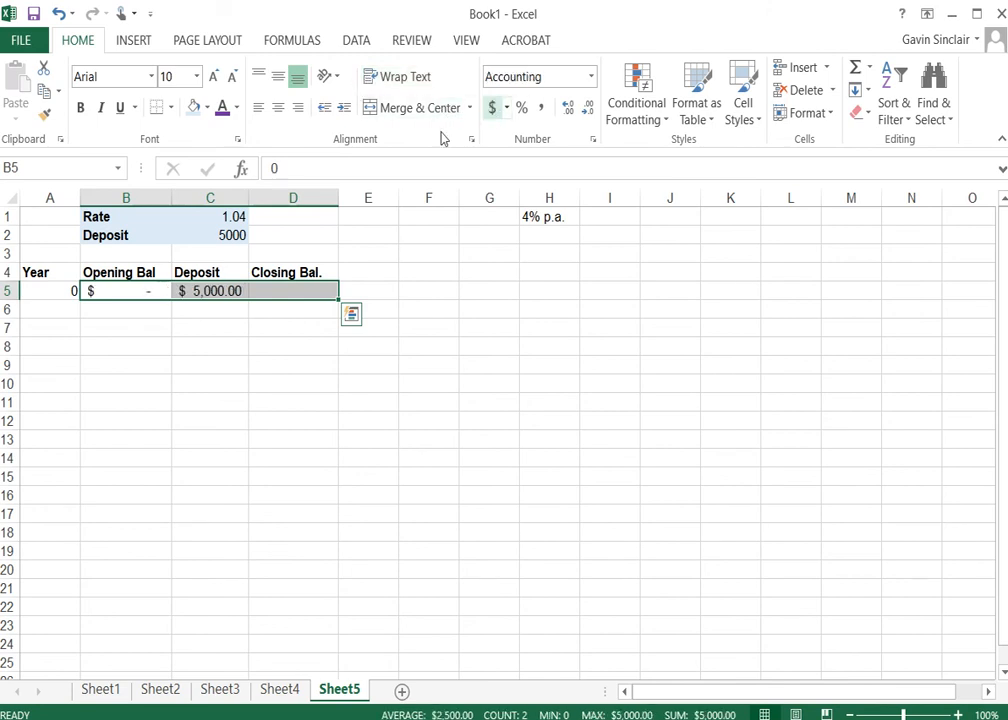
left_click(234, 228)
left_click(495, 107)
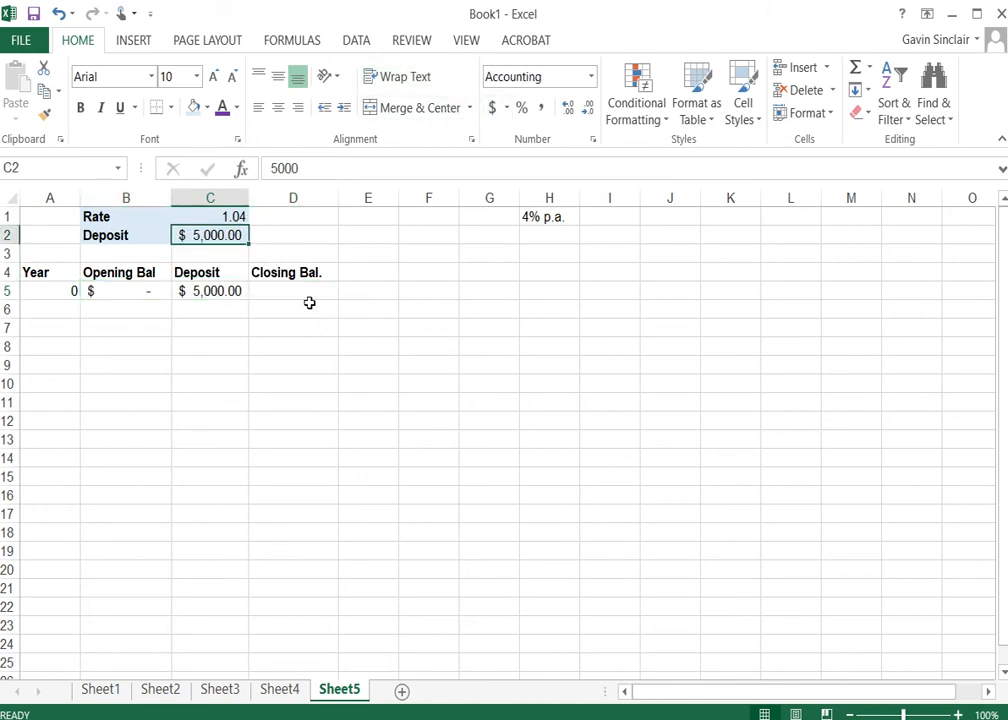
left_click(190, 312)
left_click(259, 289)
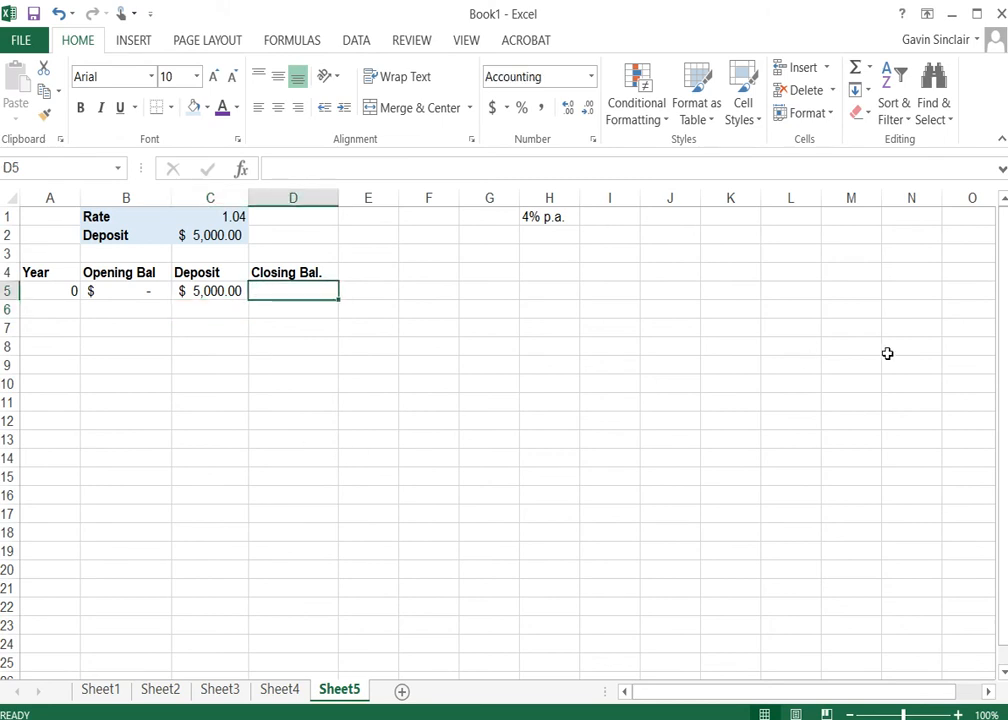
key("Left")
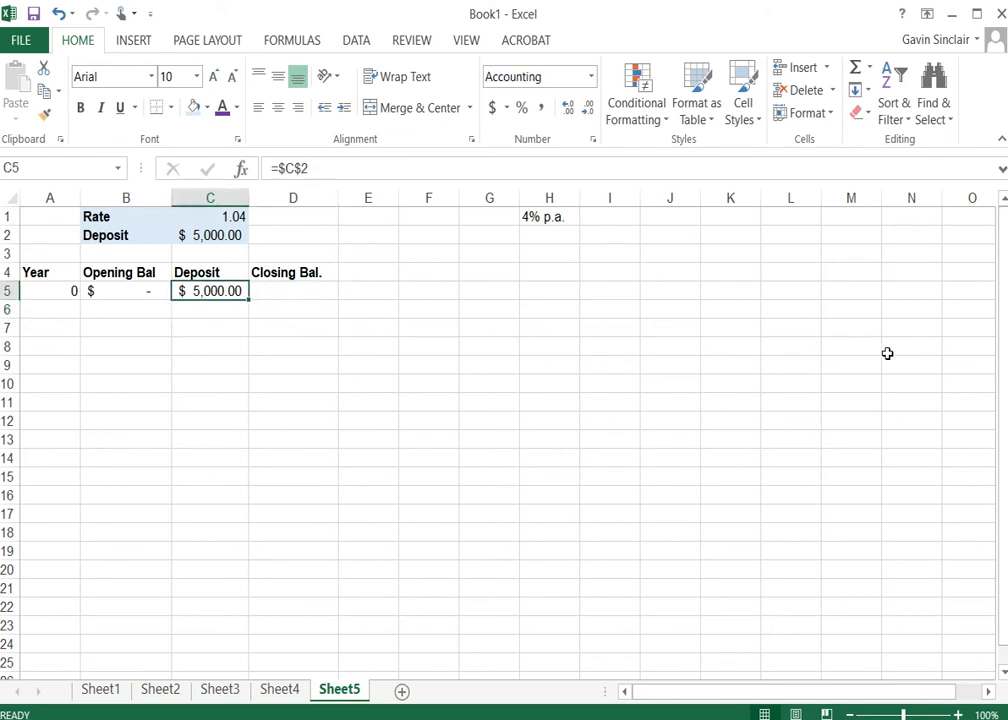
key("Right")
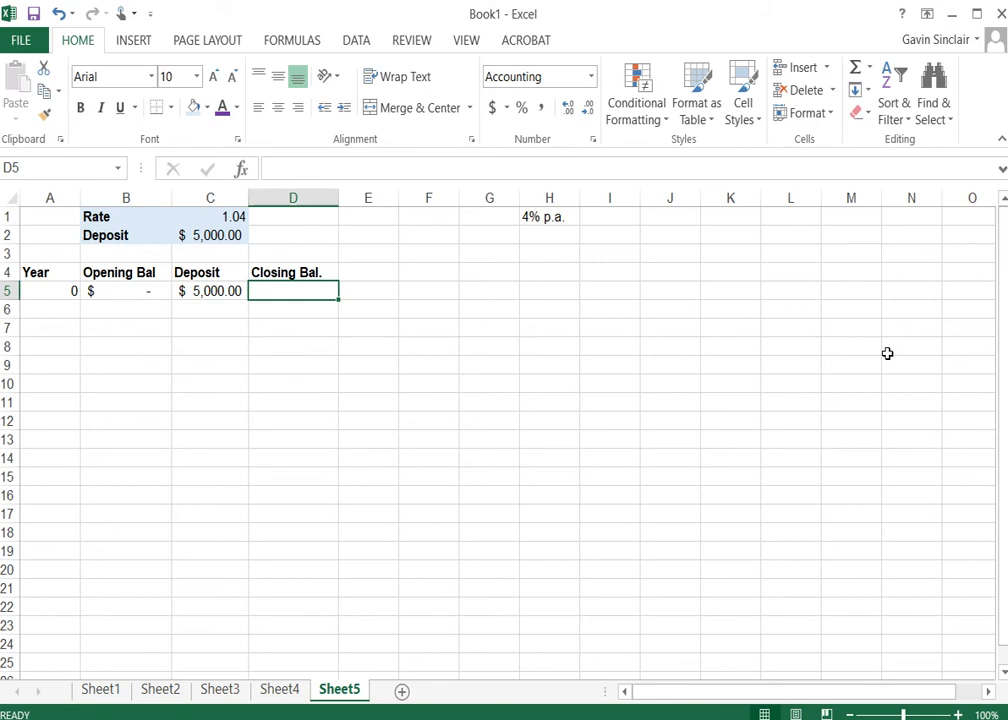
key("Left")
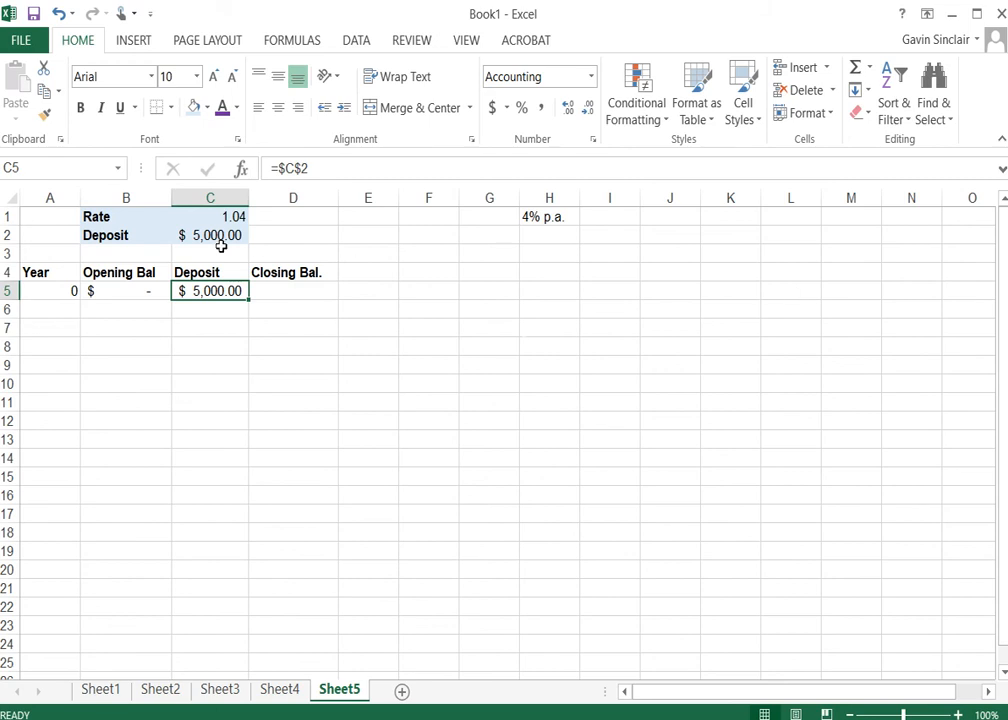
Clear the table's Deposit heading and the cells beneath it, C4:C16
left_click_drag(198, 272, 209, 500)
key("Delete")
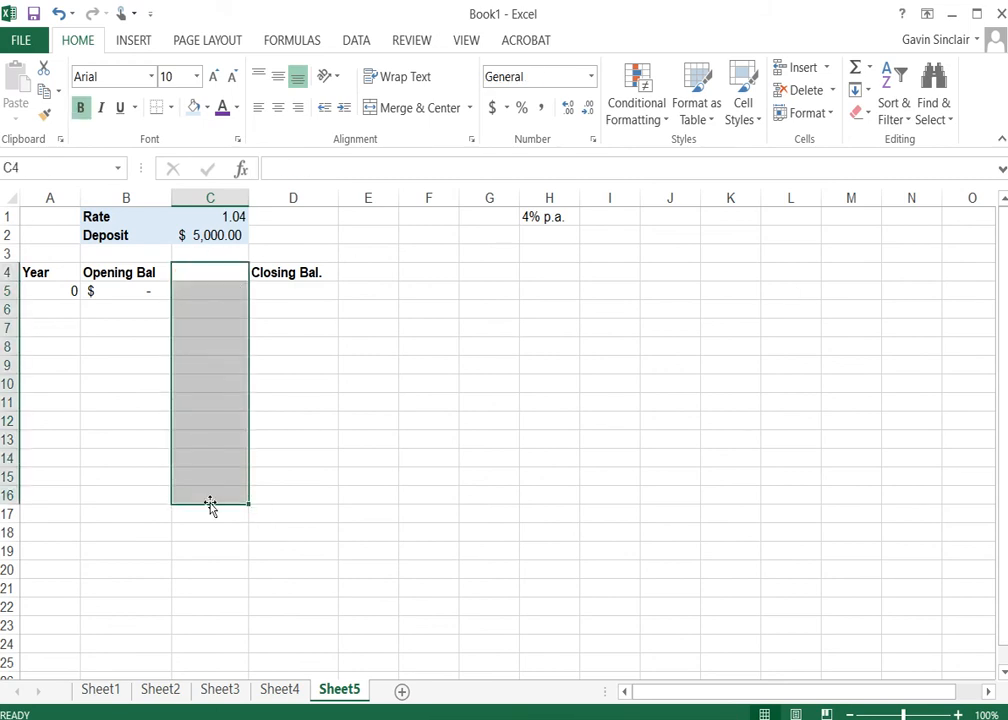
left_click(278, 334)
Move the Closing Bal. heading from D4 to C4 and widen column C slightly
left_click(289, 272)
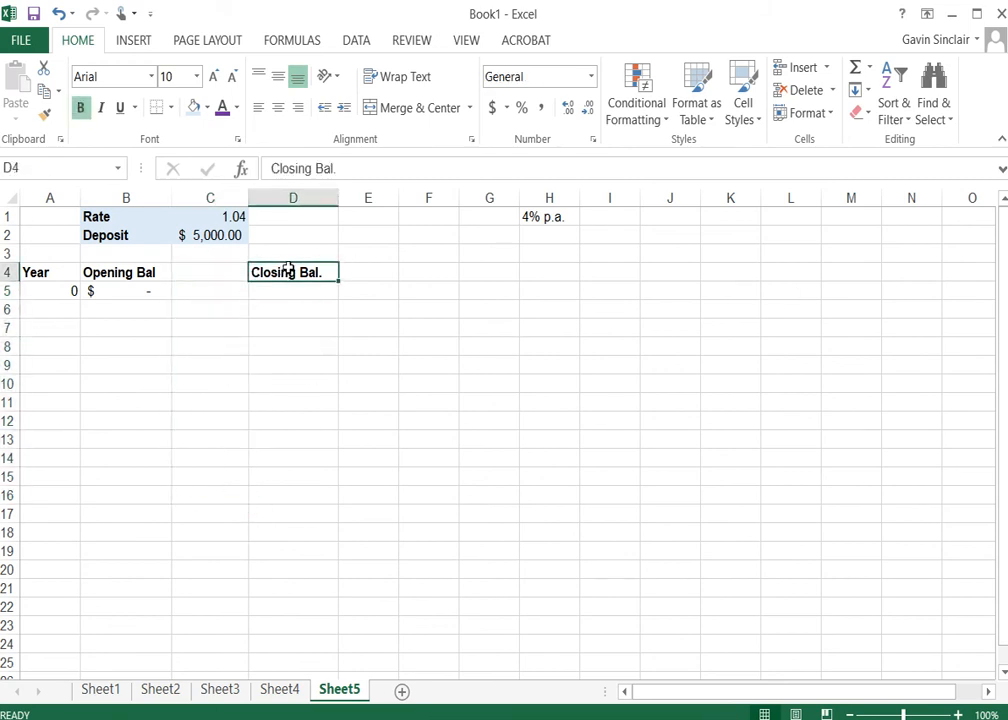
left_click_drag(289, 272, 209, 268)
left_click(272, 383)
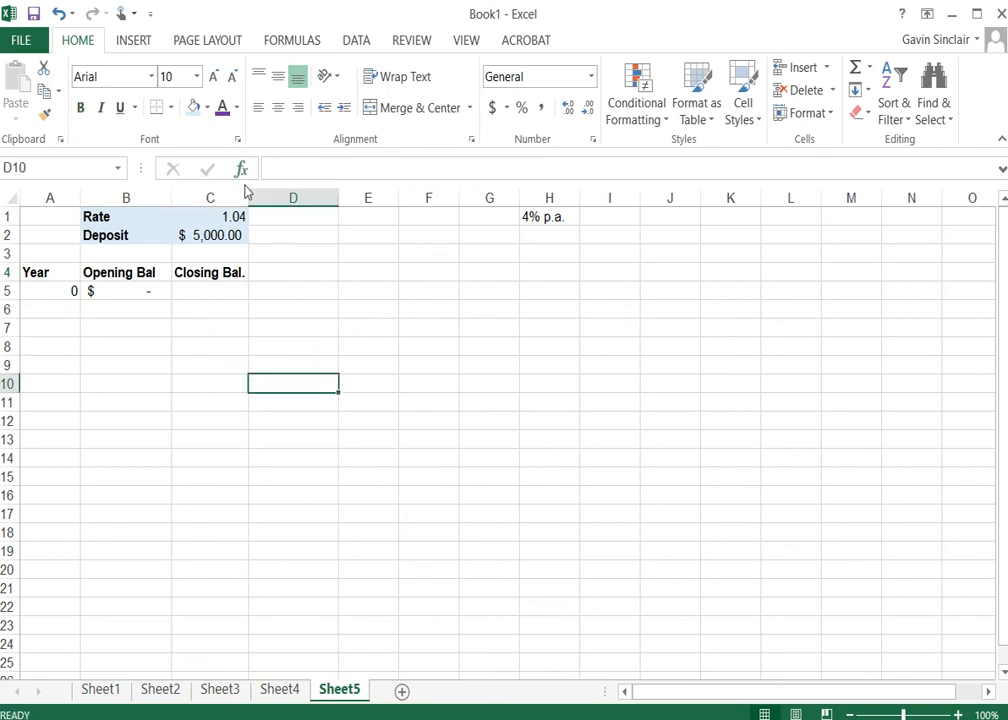
left_click_drag(248, 189, 264, 190)
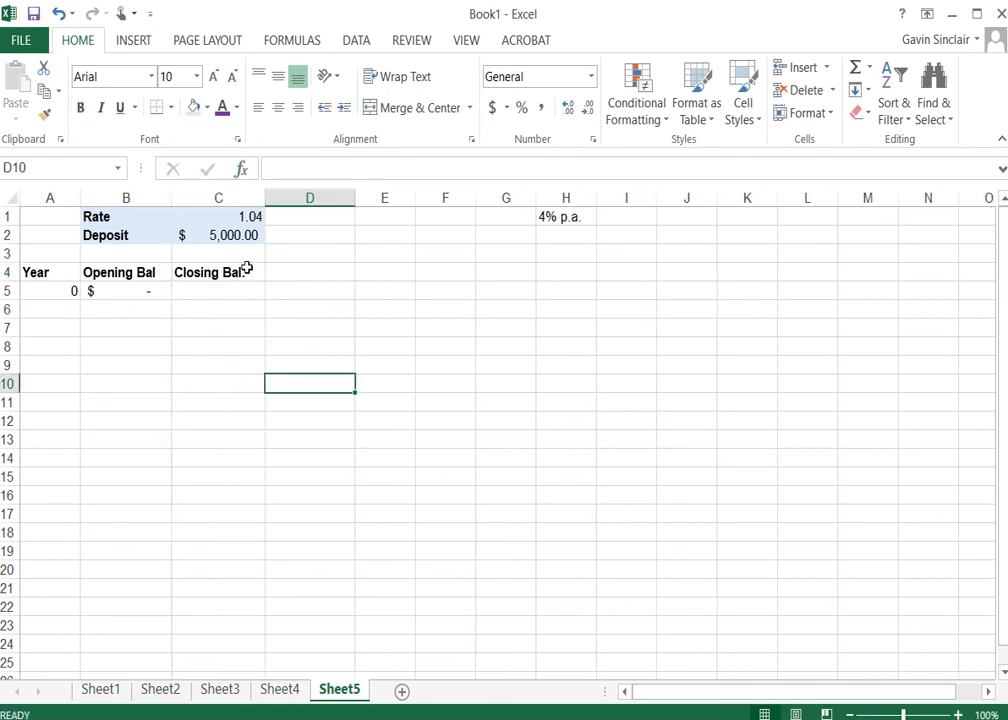
left_click(194, 289)
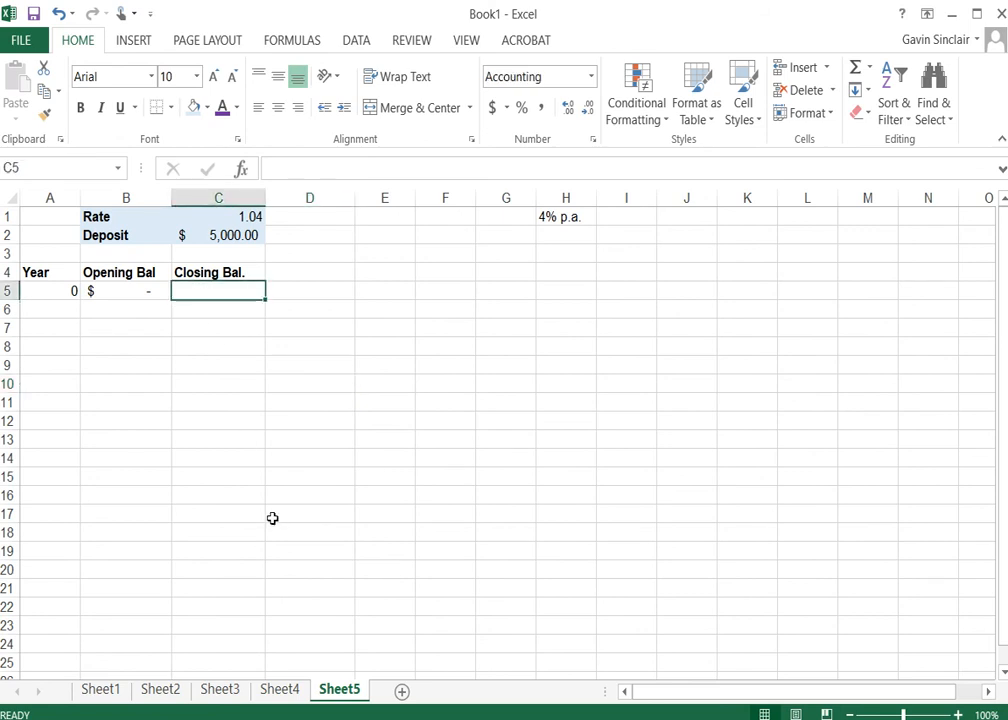
Clear the Closing Bal. heading from cell C4
key("Left")
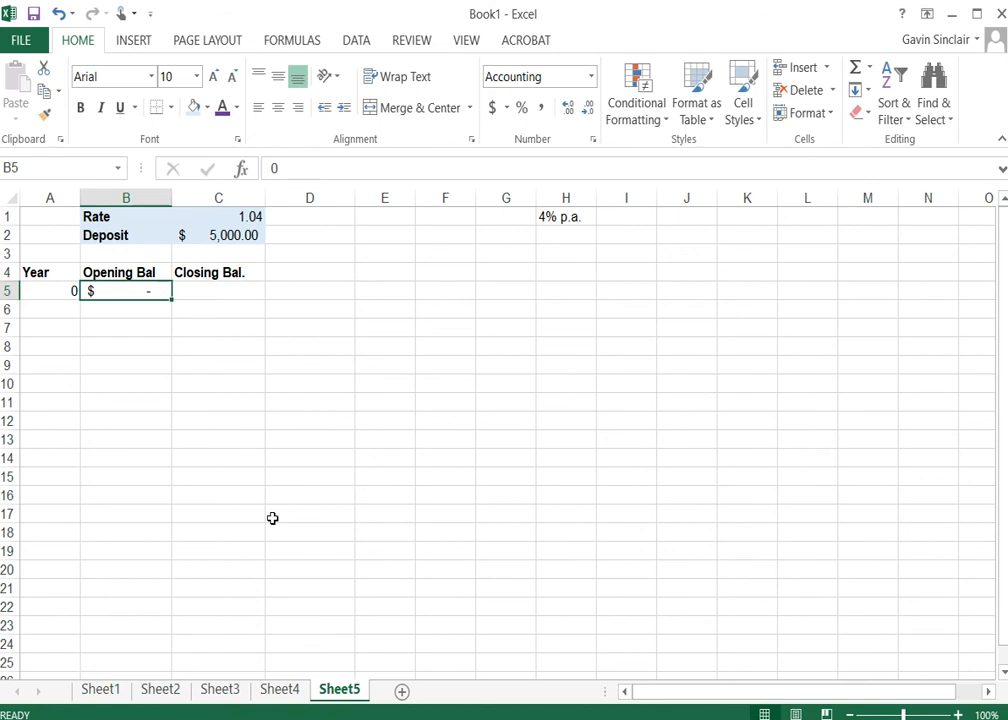
key("Right")
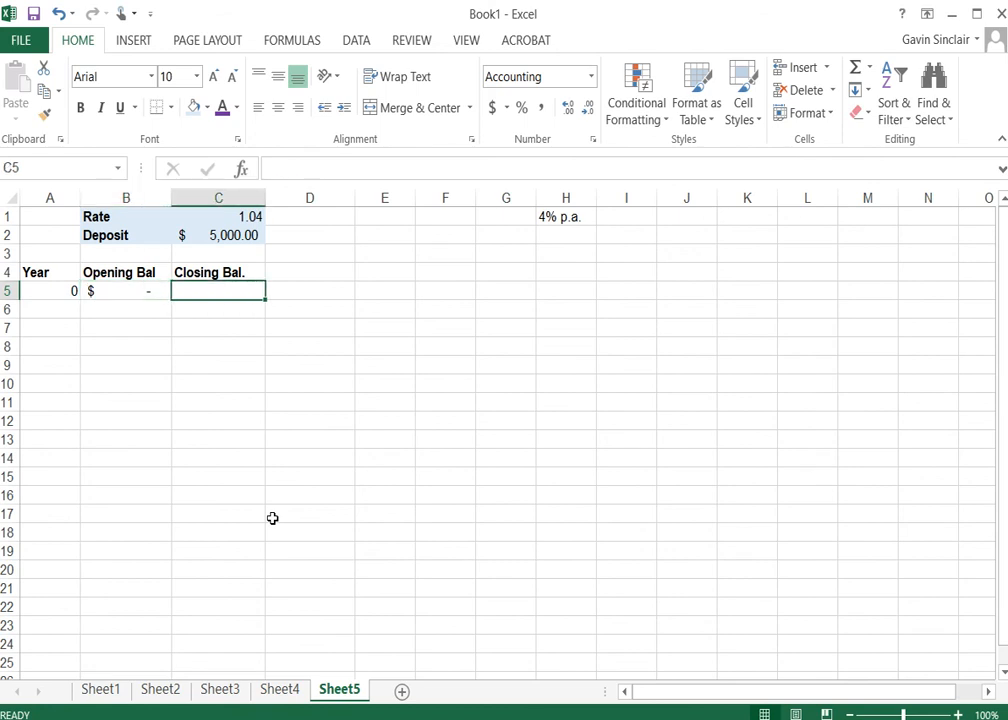
key("Up")
key("Delete")
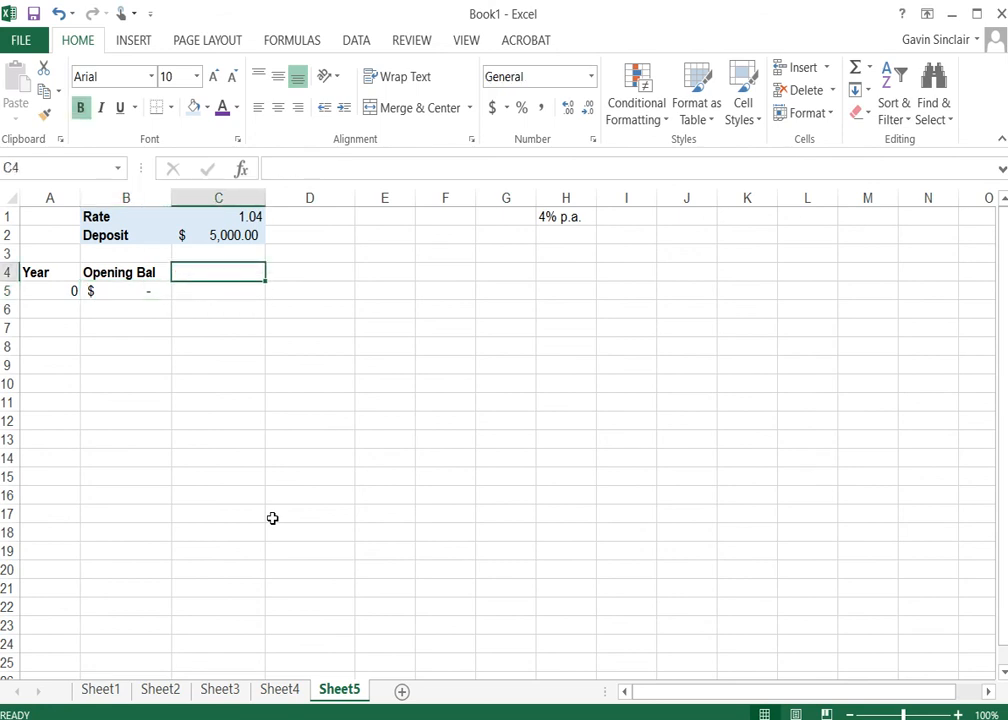
Replace the Opening Bal heading in B4 with Balance
key("Down")
key("Down")
key("Up")
key("Left")
key("Up")
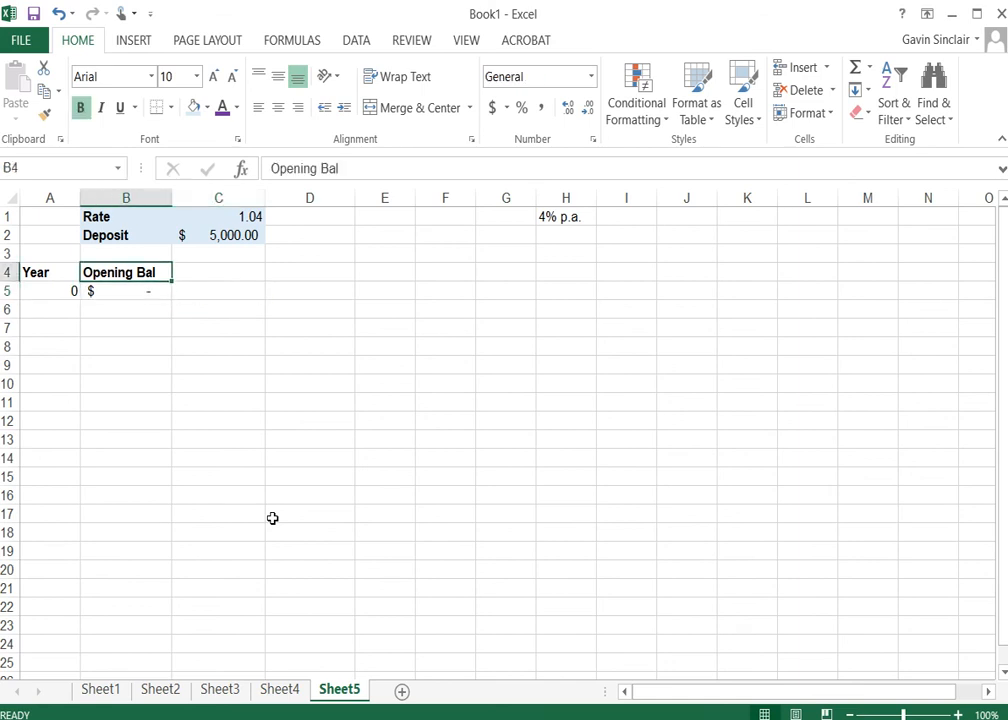
type("Balance")
key("Return")
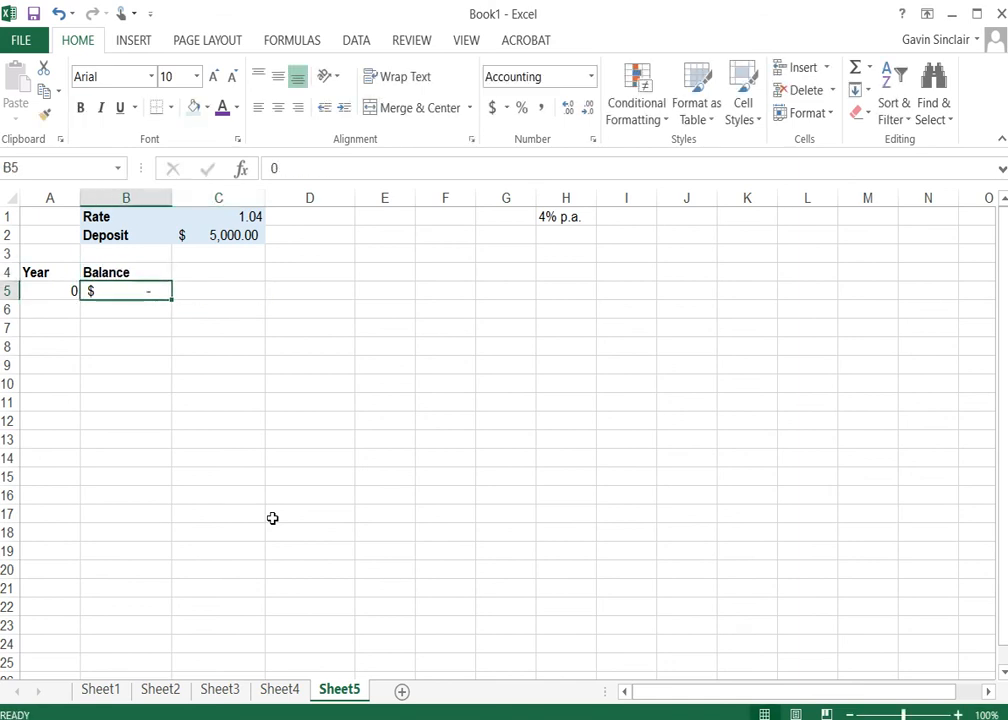
Enter the formula =A5+1 in A6 to count up the years
key("Down")
key("Up")
key("Down")
key("Left")
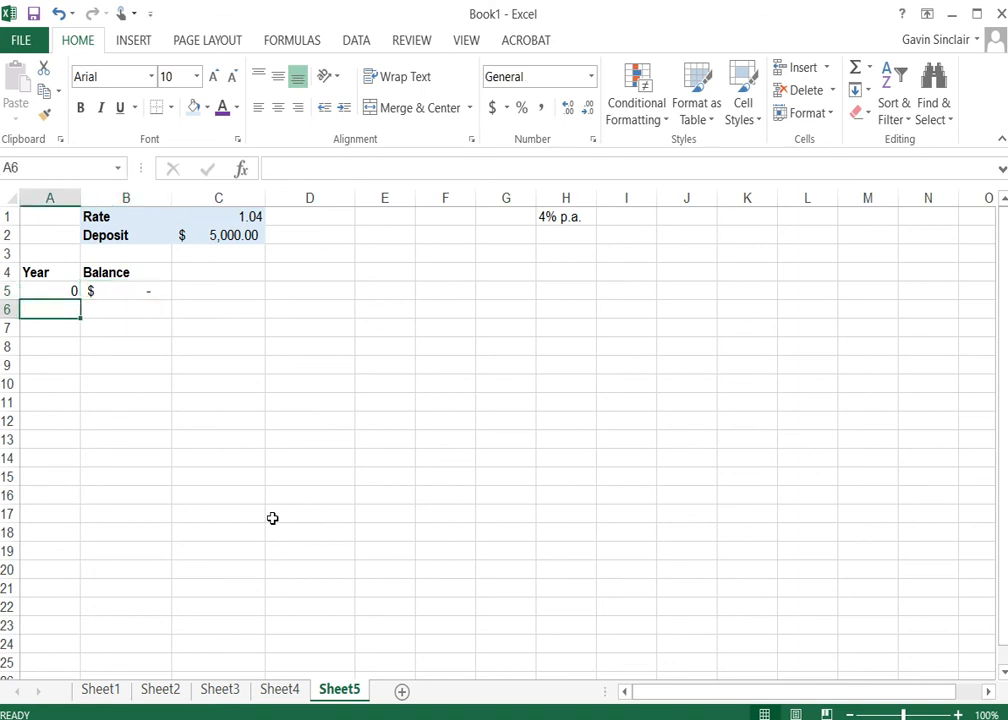
type("=")
key("Up")
type("+1")
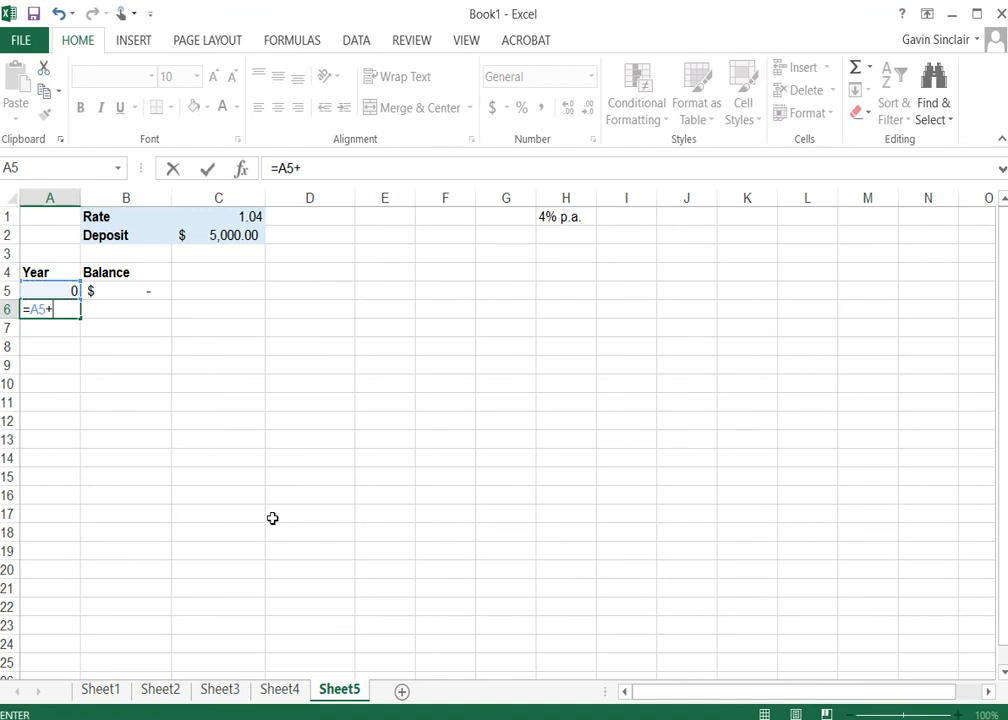
key("Return")
Enter the formula =(B5+C2)*C1 in B6 to add the deposit to the previous balance and apply the rate
key("Up")
key("Right")
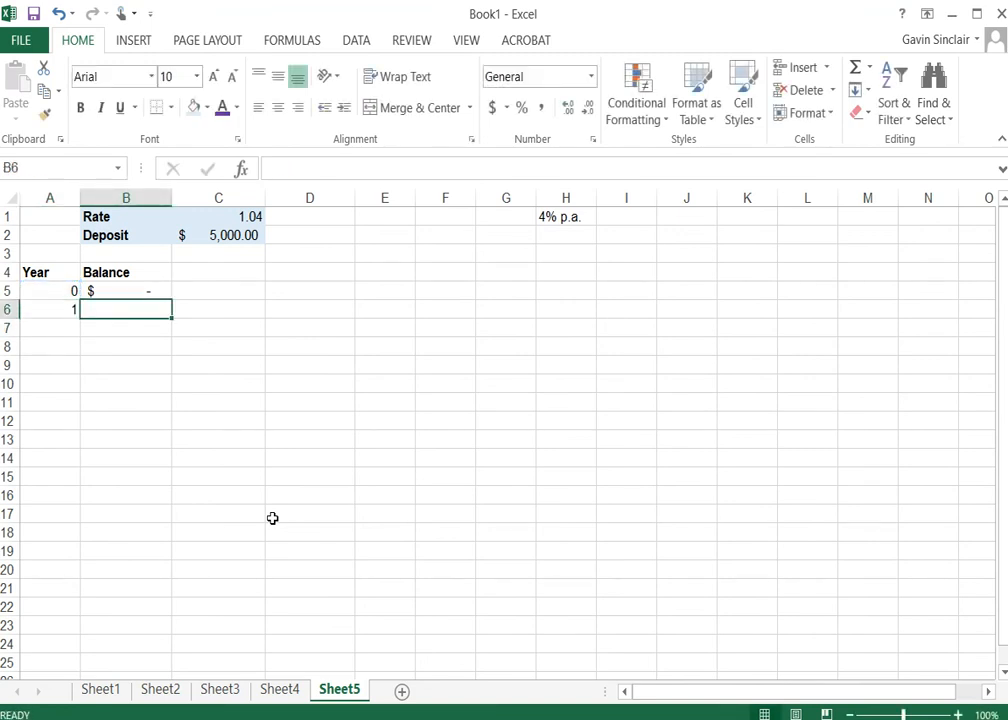
type("=")
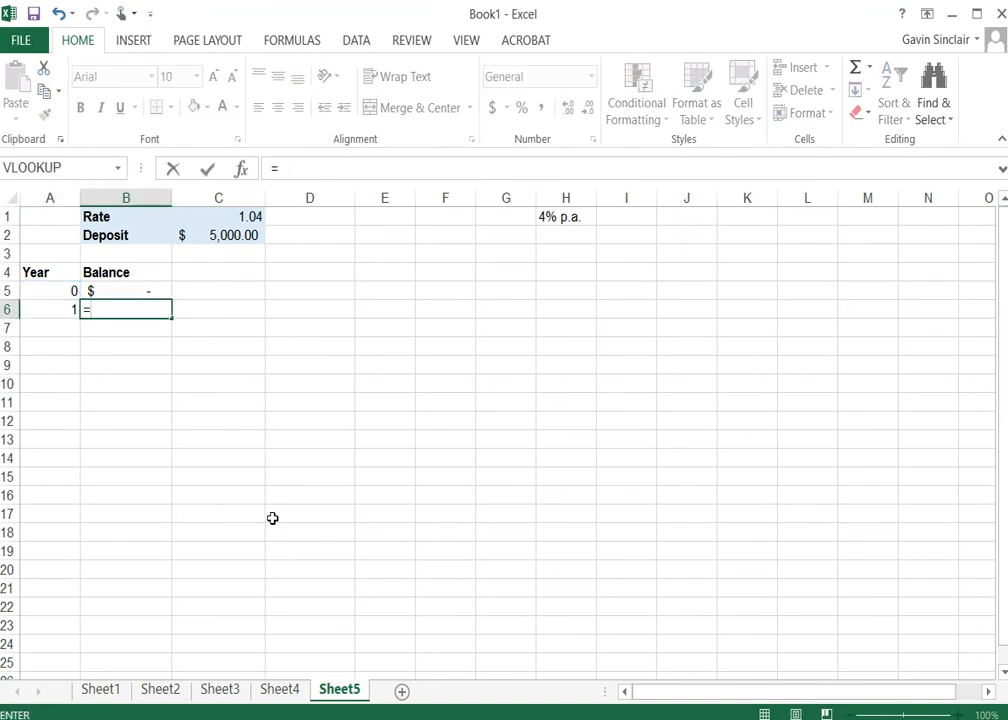
type("(")
key("Up")
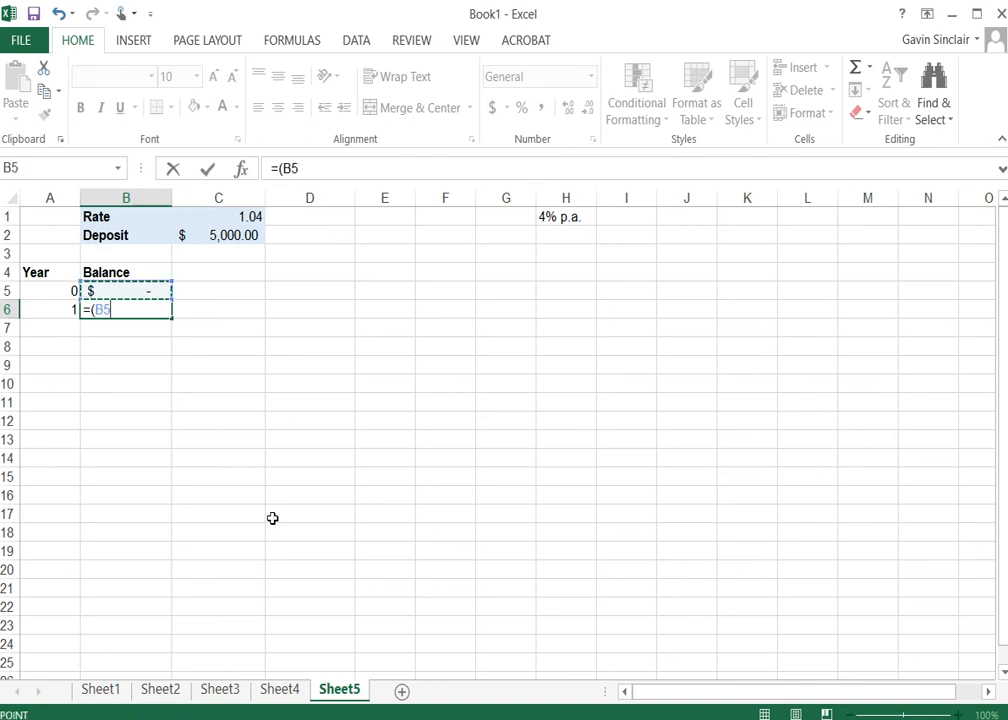
type("+")
left_click(236, 233)
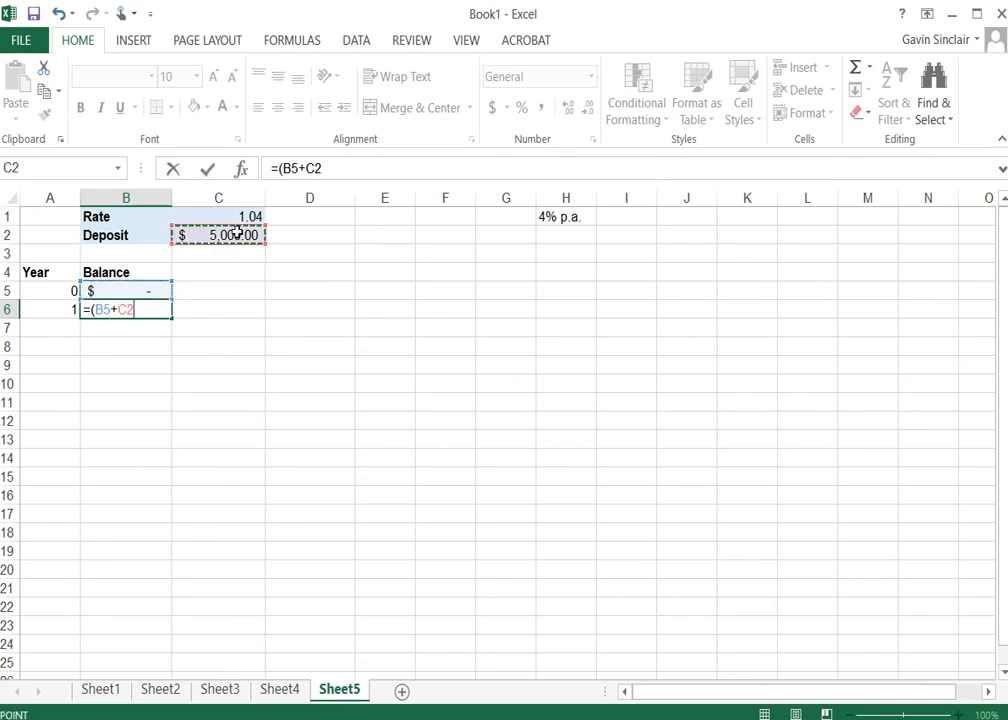
type(")*")
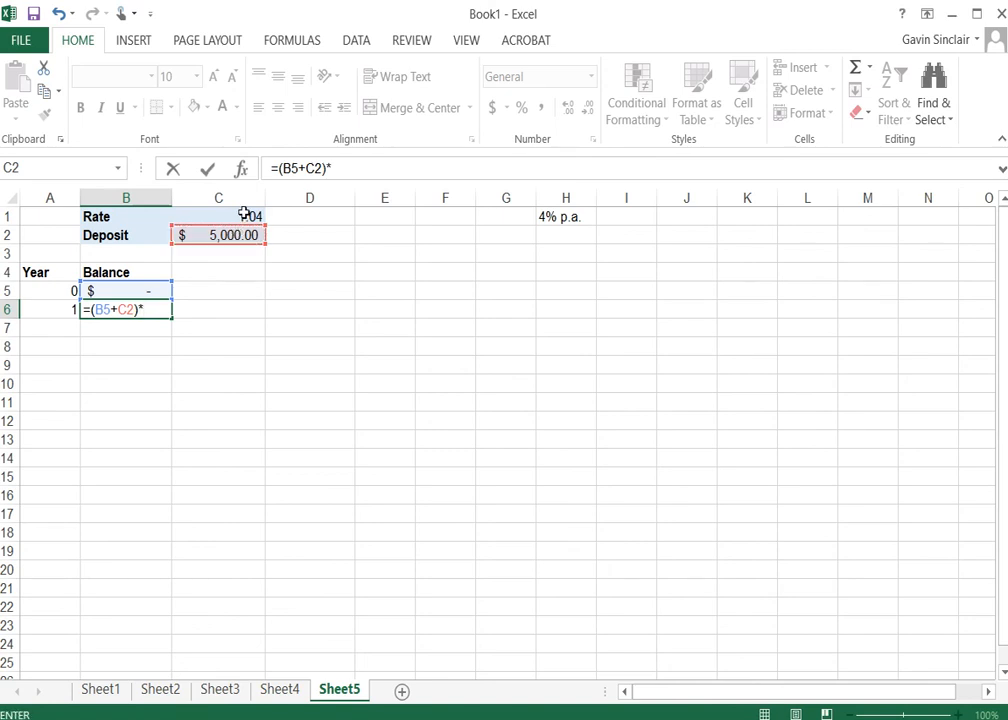
left_click(243, 214)
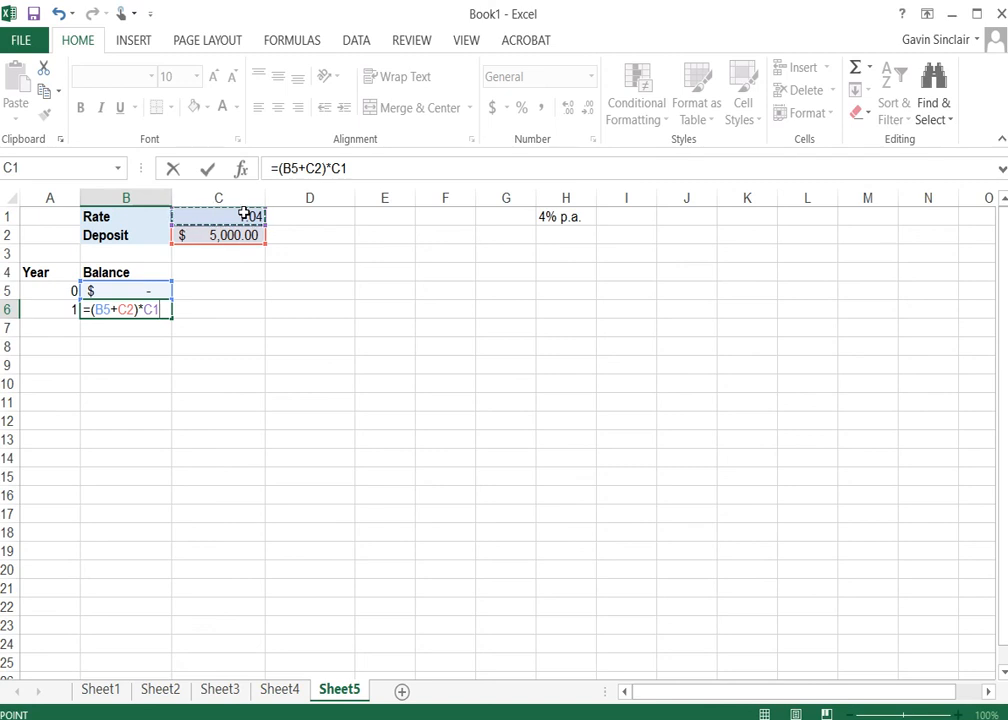
key("Left")
key("Right")
key("Return")
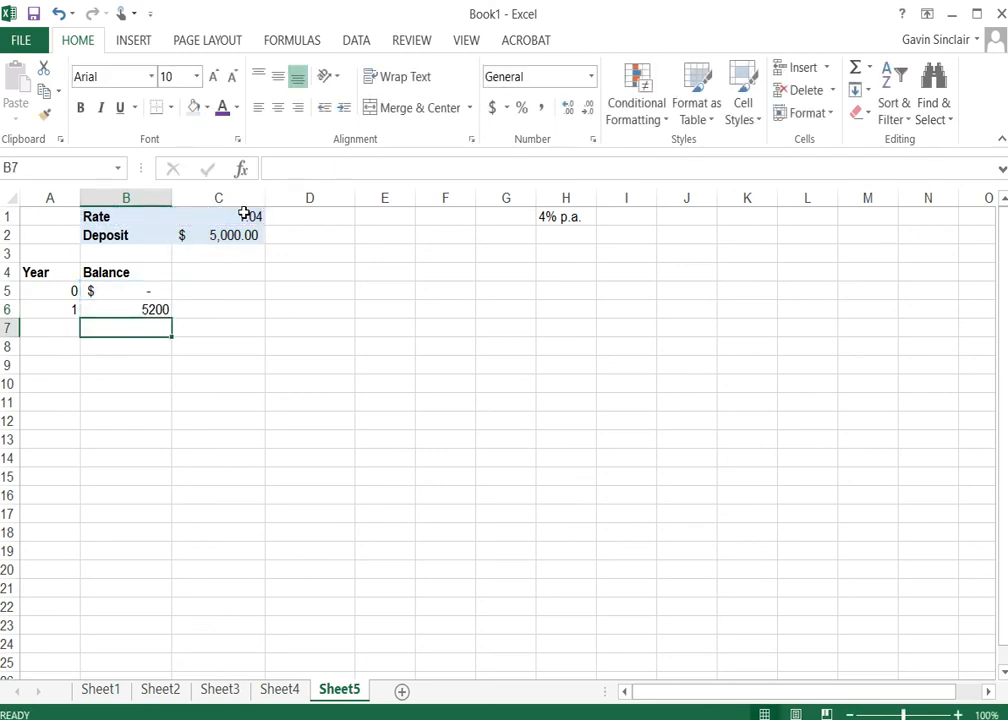
Make the rate and deposit references in B6 absolute so the formula reads =(B5+$C$2)*$C$1
key("Up")
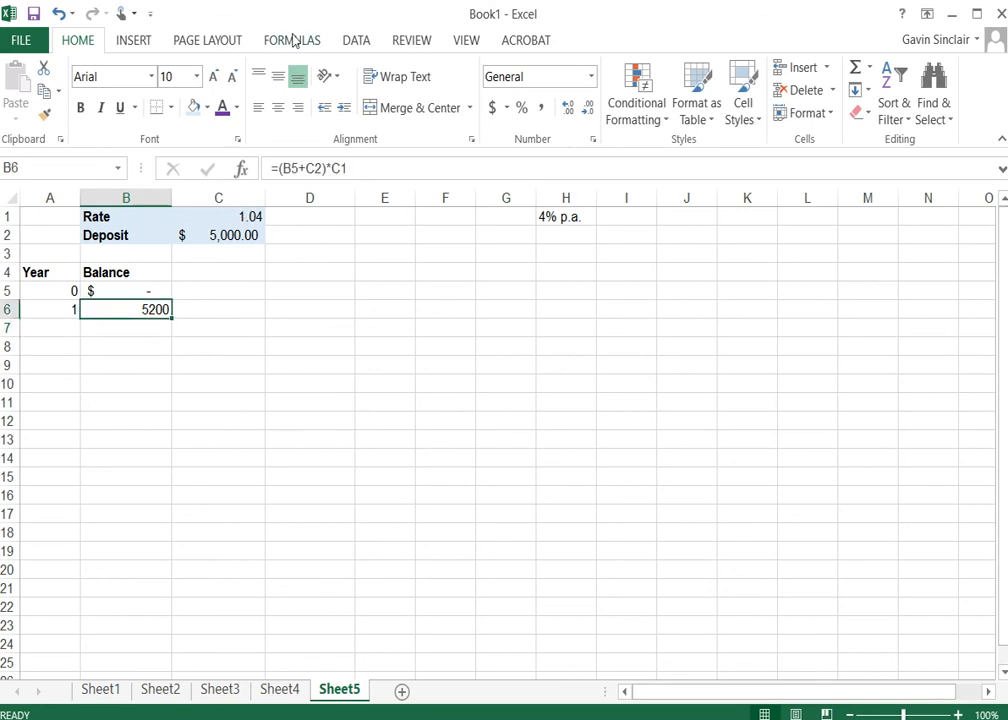
left_click(343, 168)
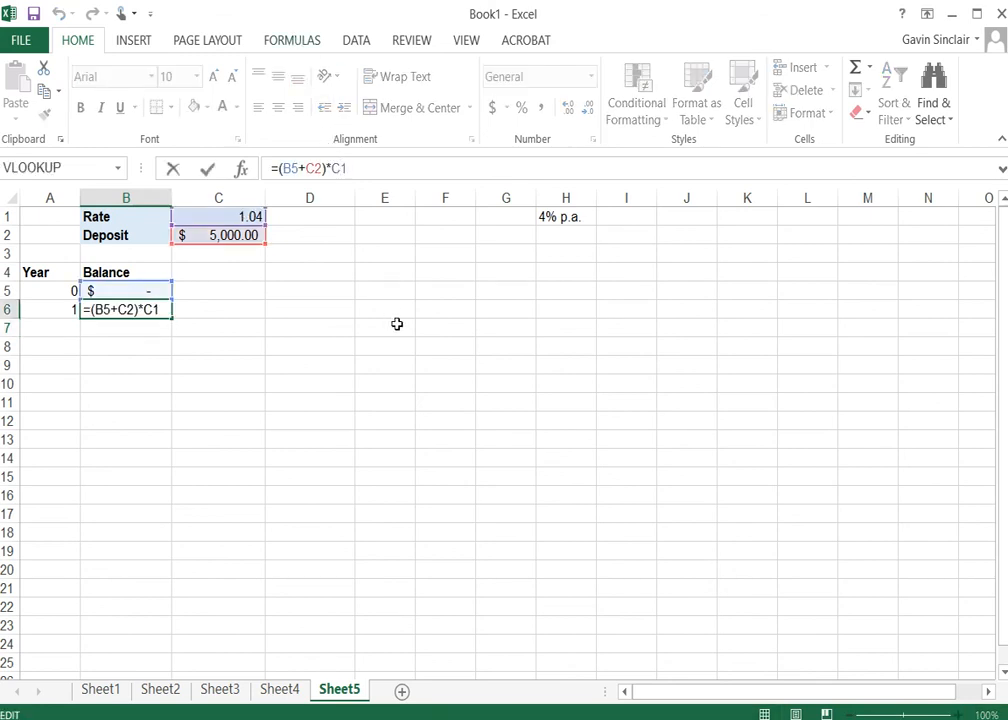
key("F4")
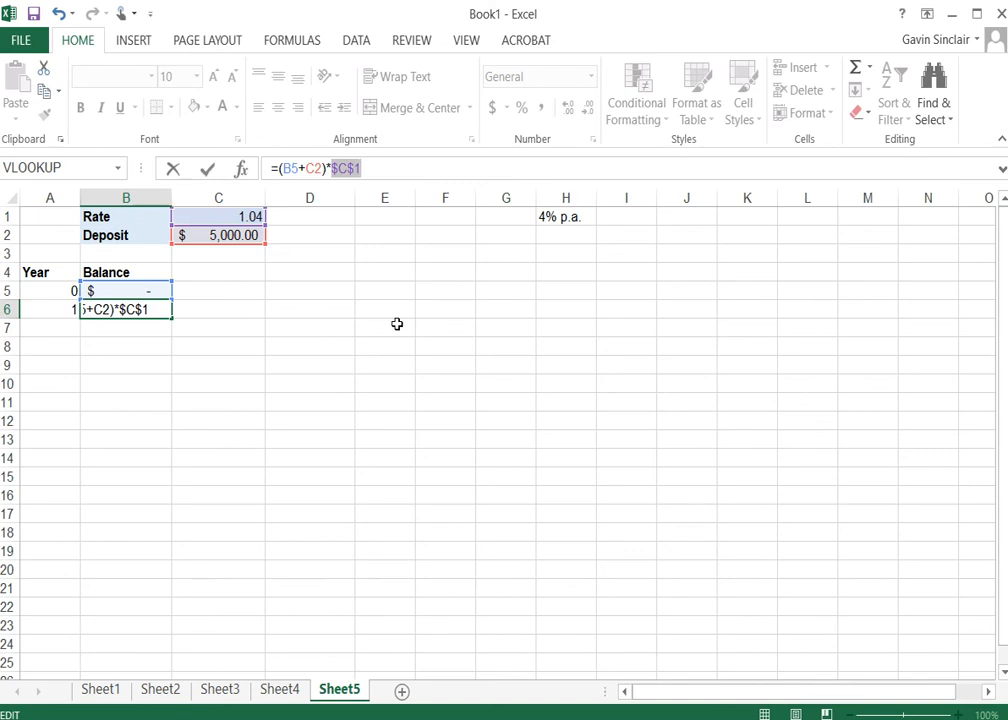
key("Left")
key("Left")
key("Left")
key("Left")
key("Left")
key("Left")
key("Left")
key("F4")
key("Return")
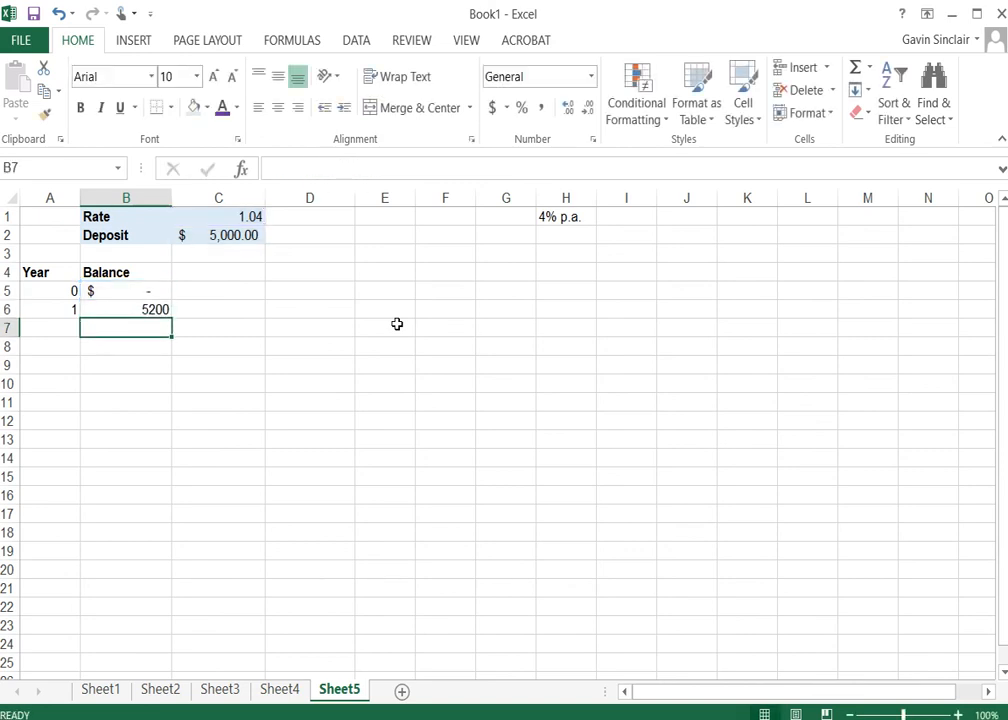
Apply the Accounting number format to B6 and fill the formulas of A6:B6 down to row 23
key("Up")
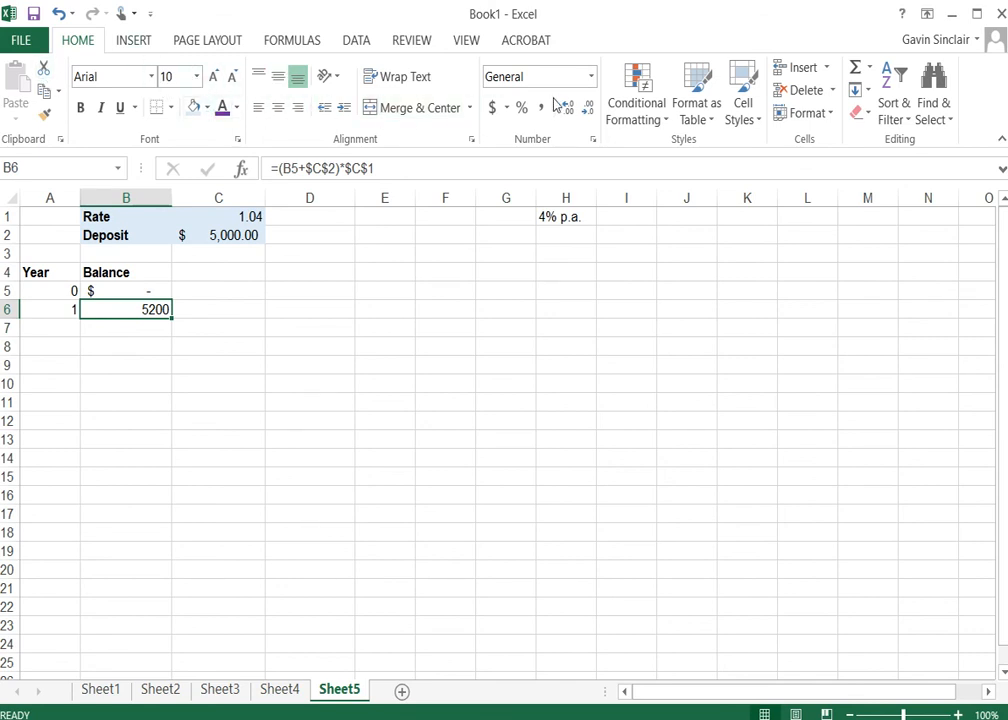
left_click(490, 108)
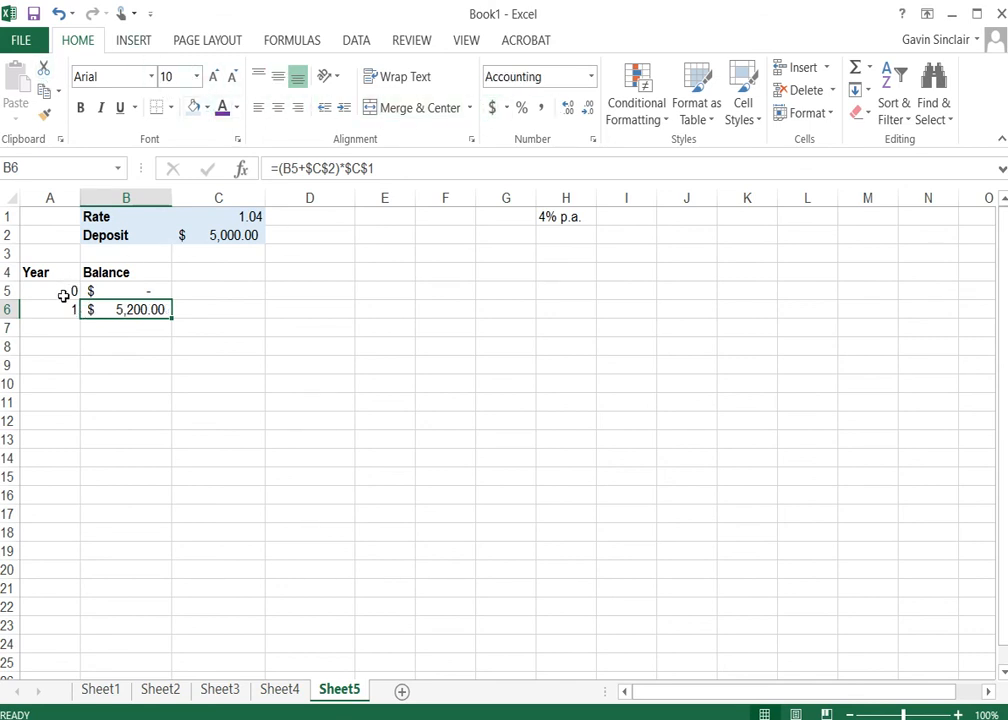
left_click_drag(49, 309, 124, 625)
key("ctrl+d")
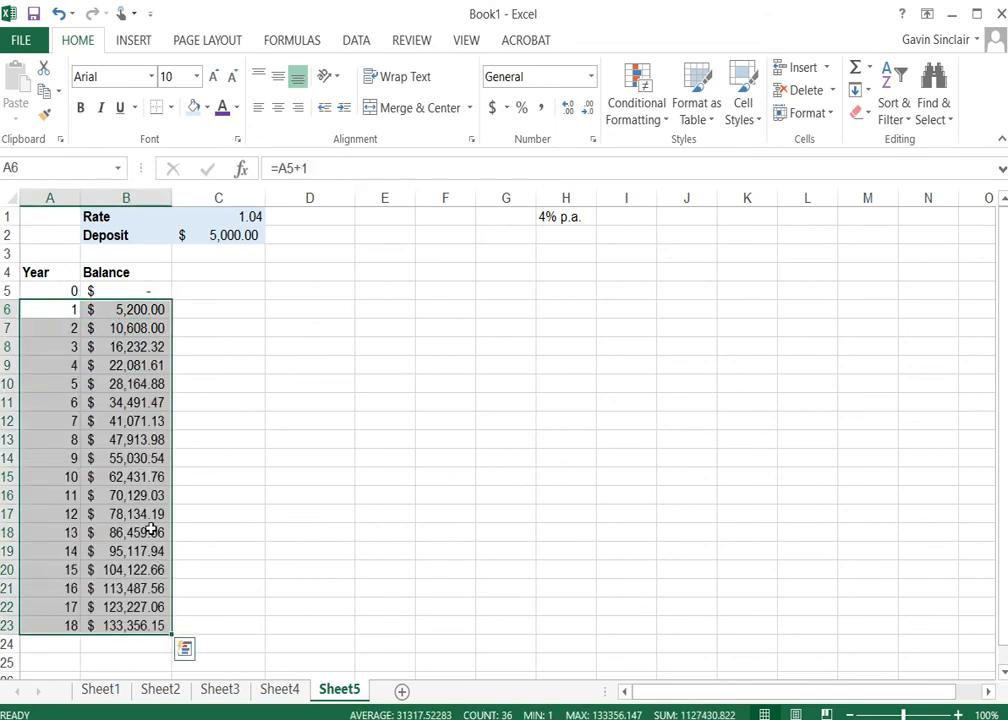
left_click(160, 532)
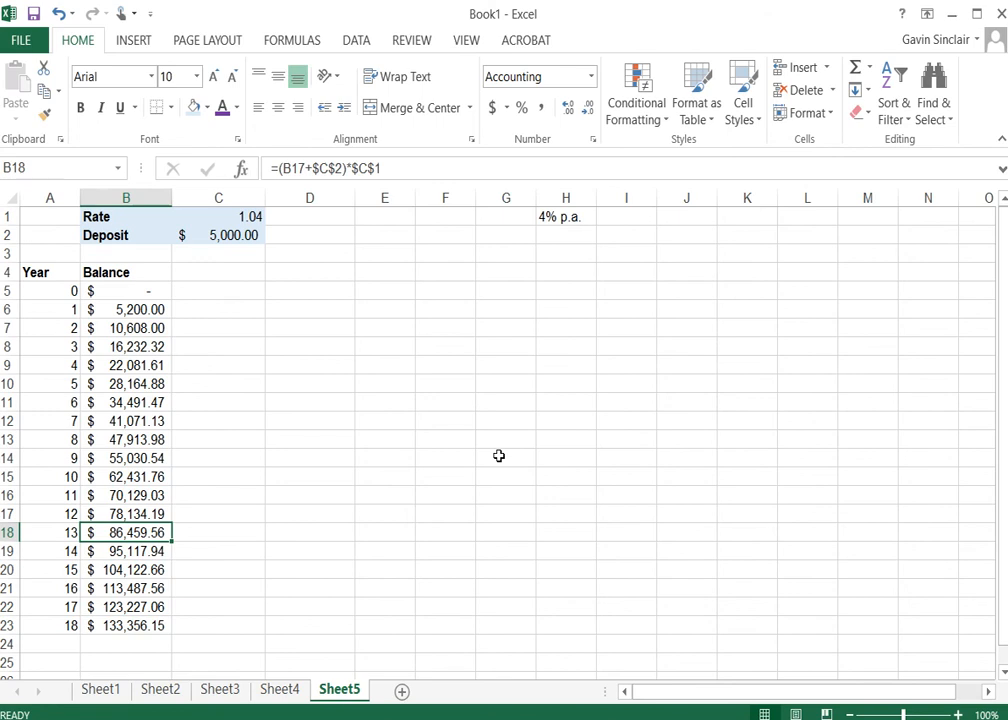